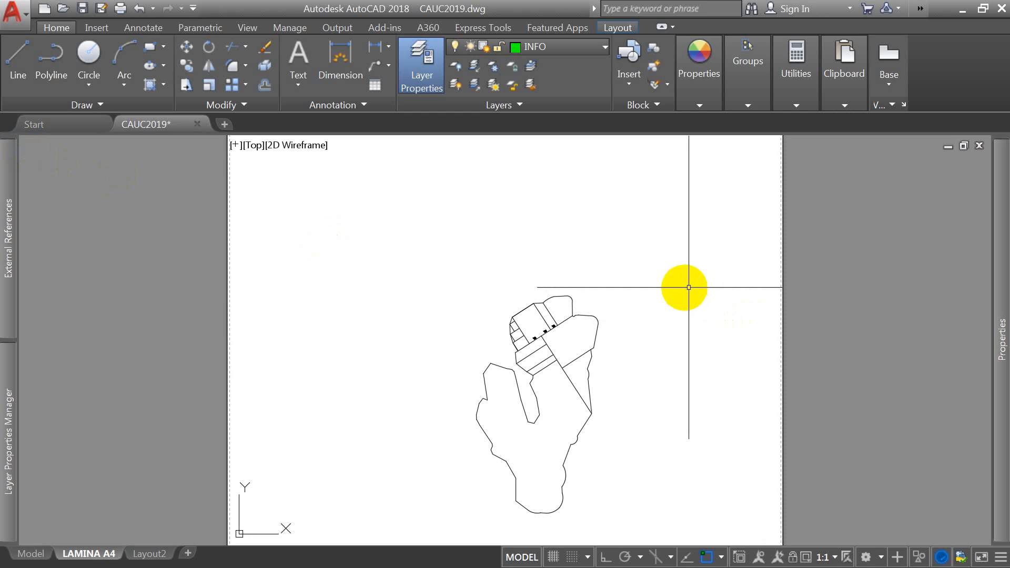
Step: Check the drawing's length, angle and insertion units in the Drawing Units settings
scroll(513, 135, "down", 3)
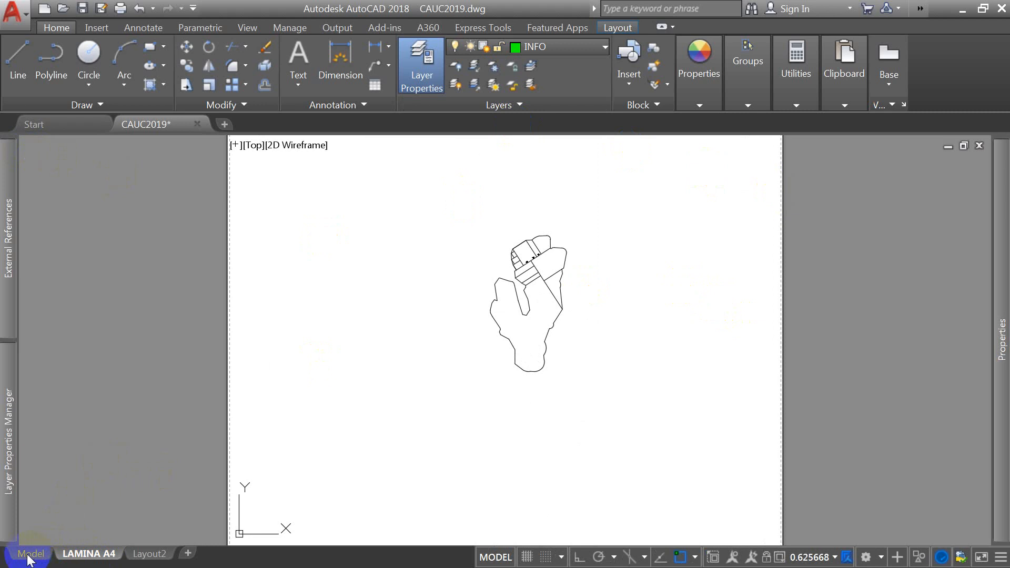
type("un")
key("Return")
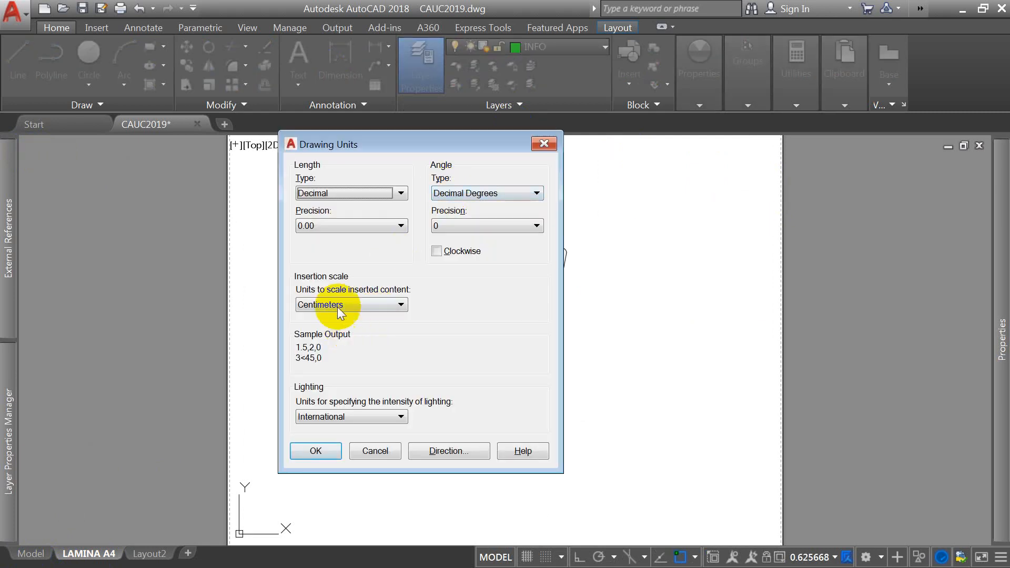
key("Return")
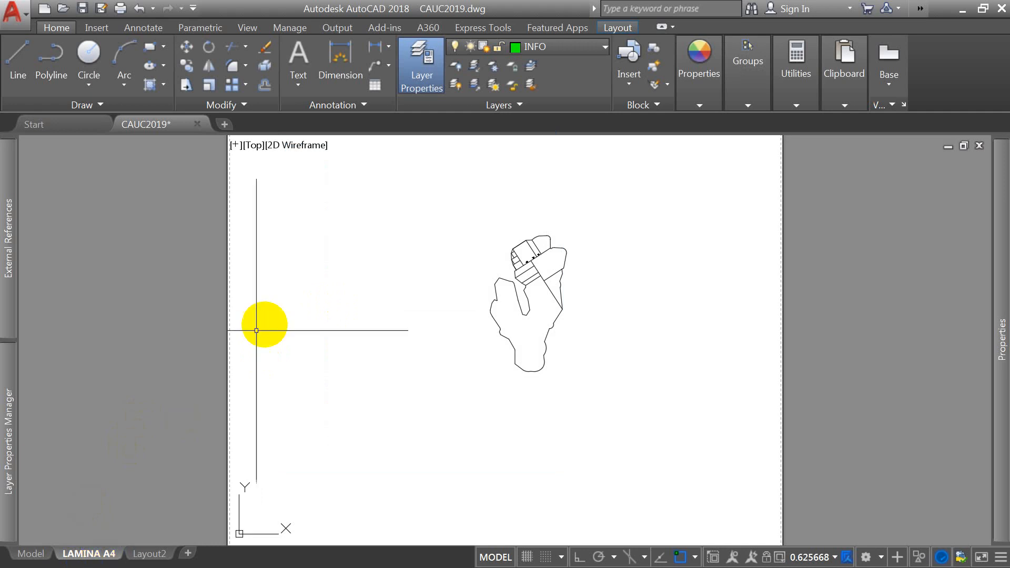
Step: Leave the viewport for paper space and examine the A4 sheet's edges and the hand drawing's size on it
scroll(305, 304, "down", 5)
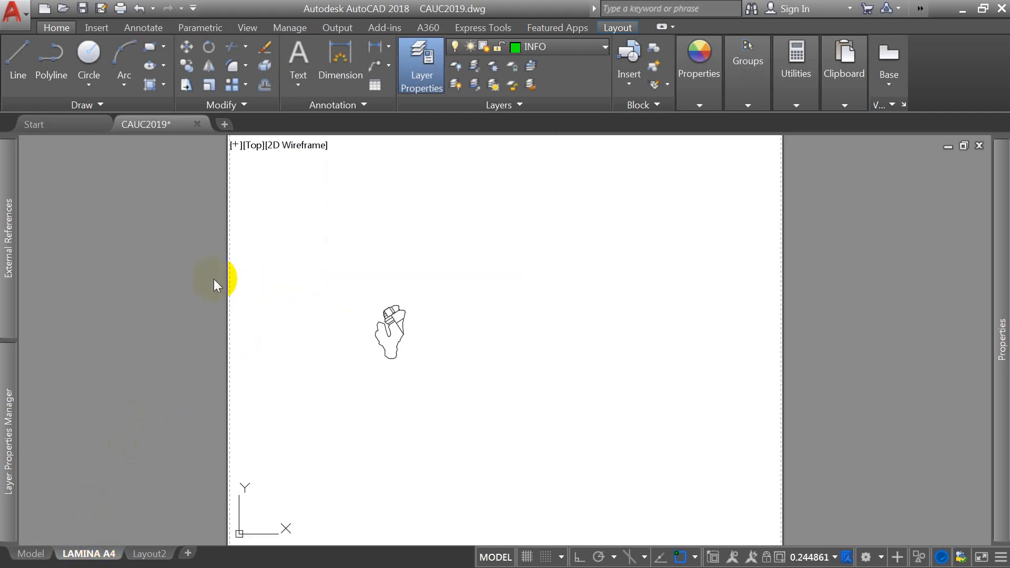
double_click(181, 286)
scroll(210, 287, "down", 5)
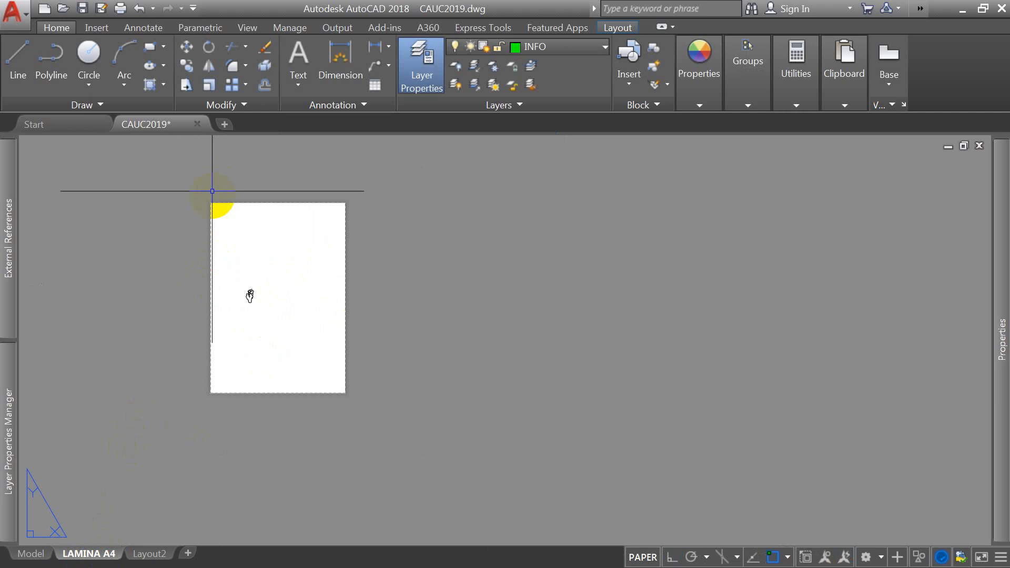
scroll(341, 208, "up", 4)
scroll(347, 243, "up", 2)
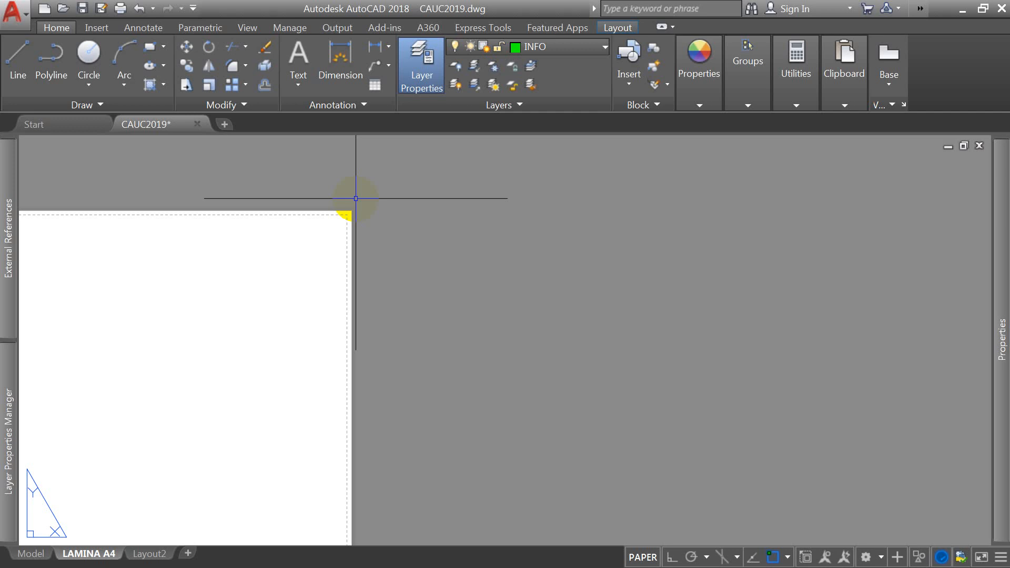
scroll(543, 163, "down", 10)
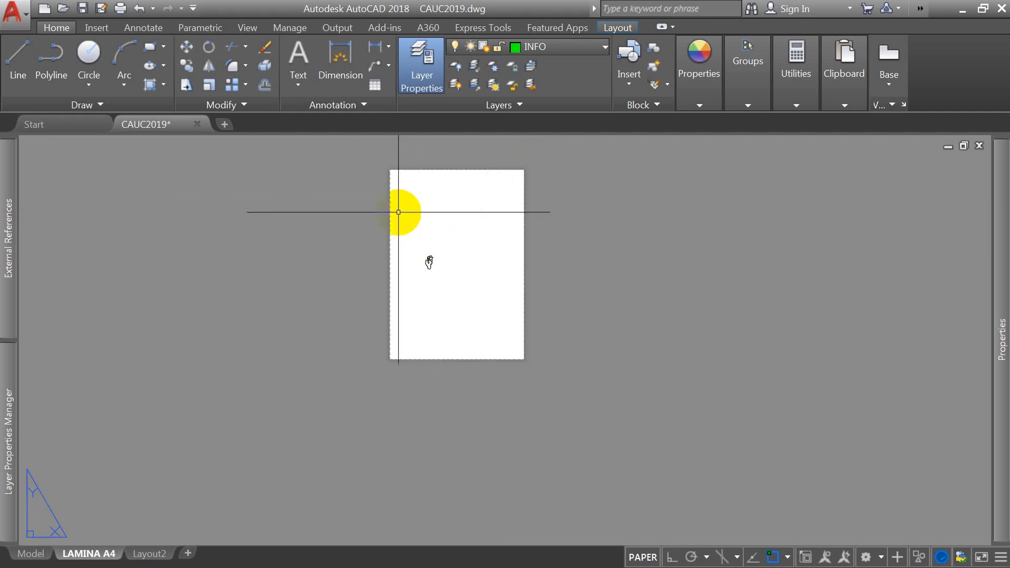
left_click(503, 150)
key("Escape")
scroll(449, 269, "up", 5)
double_click(432, 255)
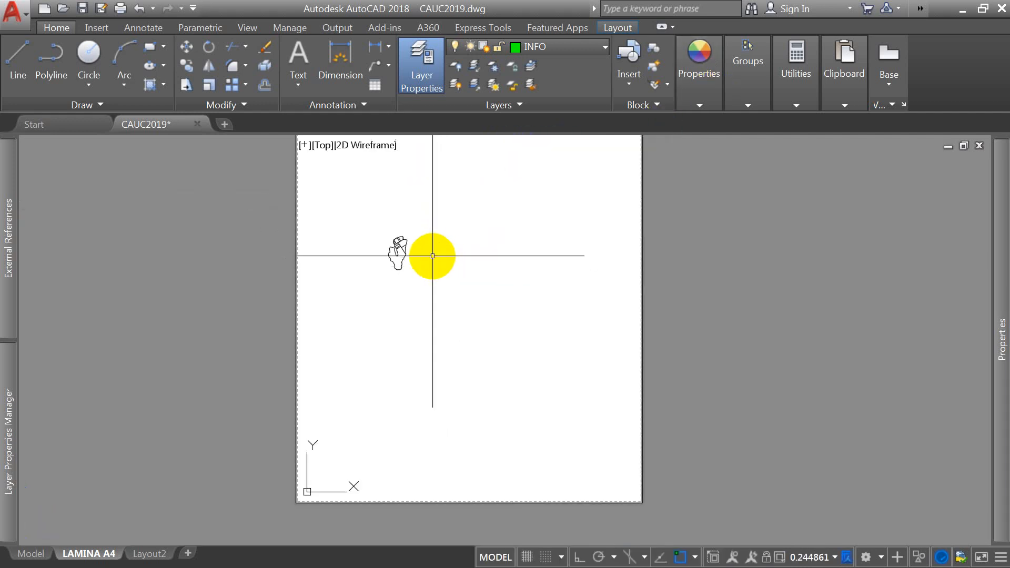
double_click(806, 269)
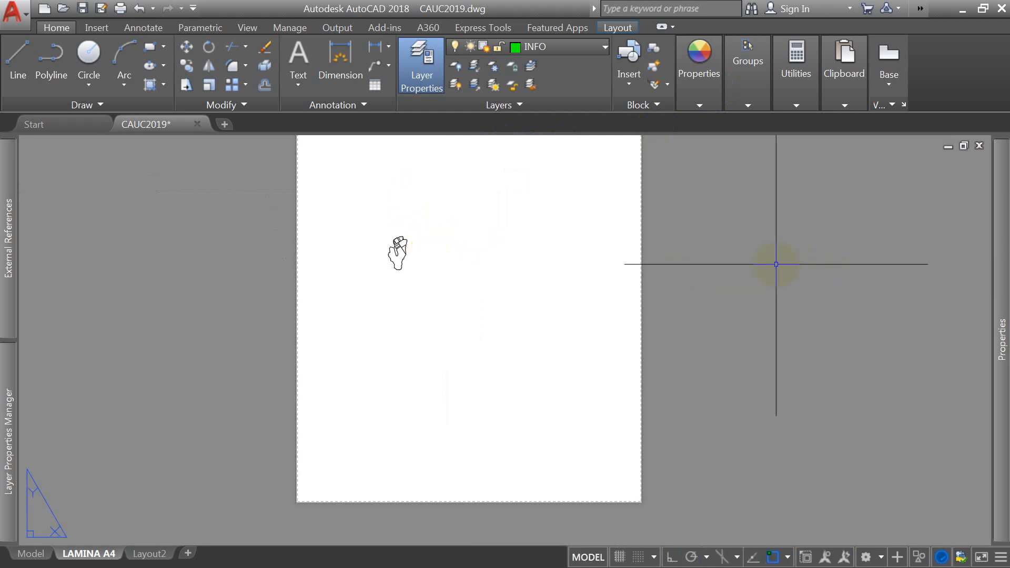
scroll(478, 203, "down", 3)
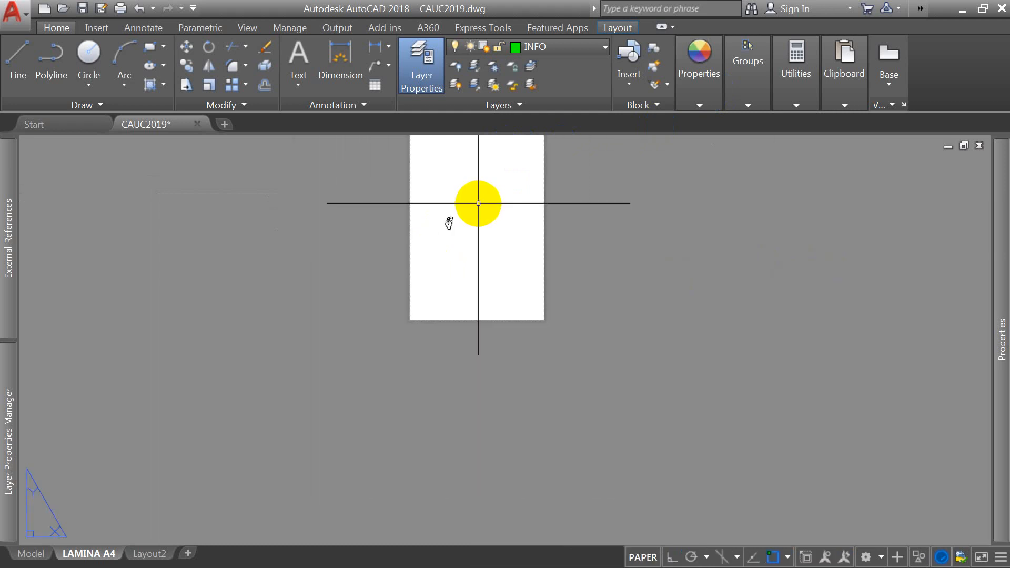
Step: Use the layer settings to show the rectangular frame around the hand drawing in the viewport
left_click(454, 62)
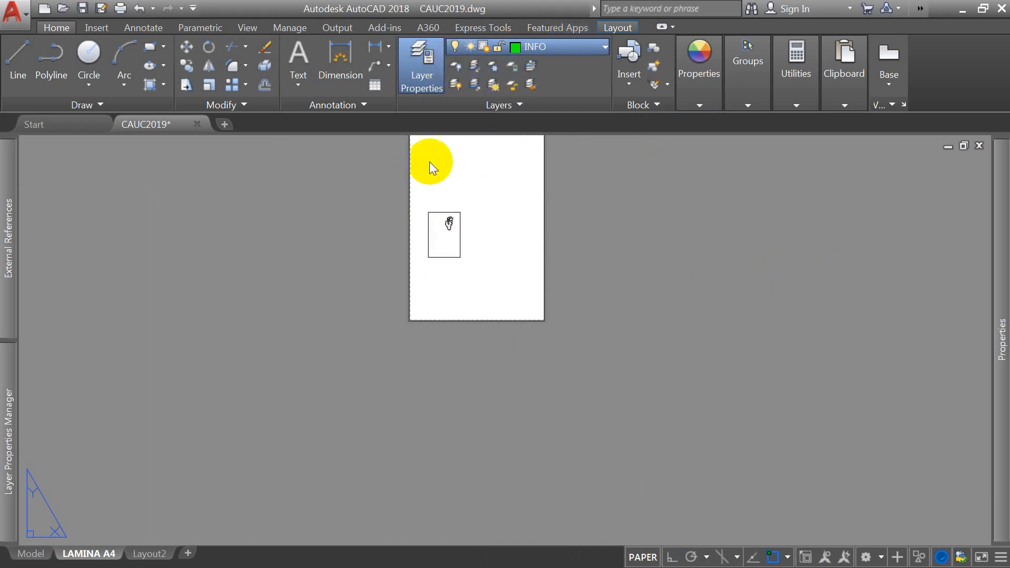
left_click(445, 215)
left_click(445, 214)
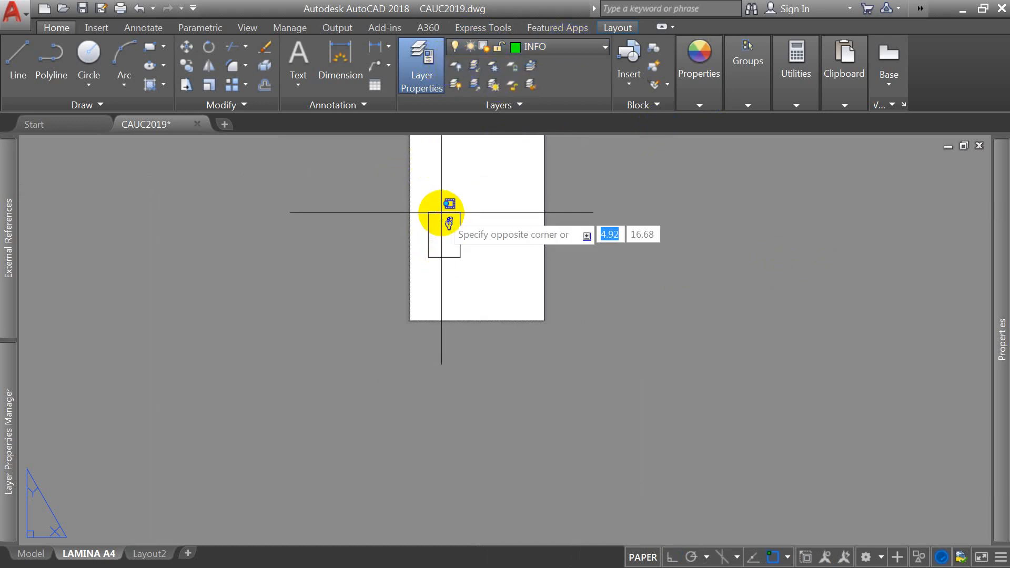
left_click(412, 233)
left_click(616, 245)
left_click(613, 227)
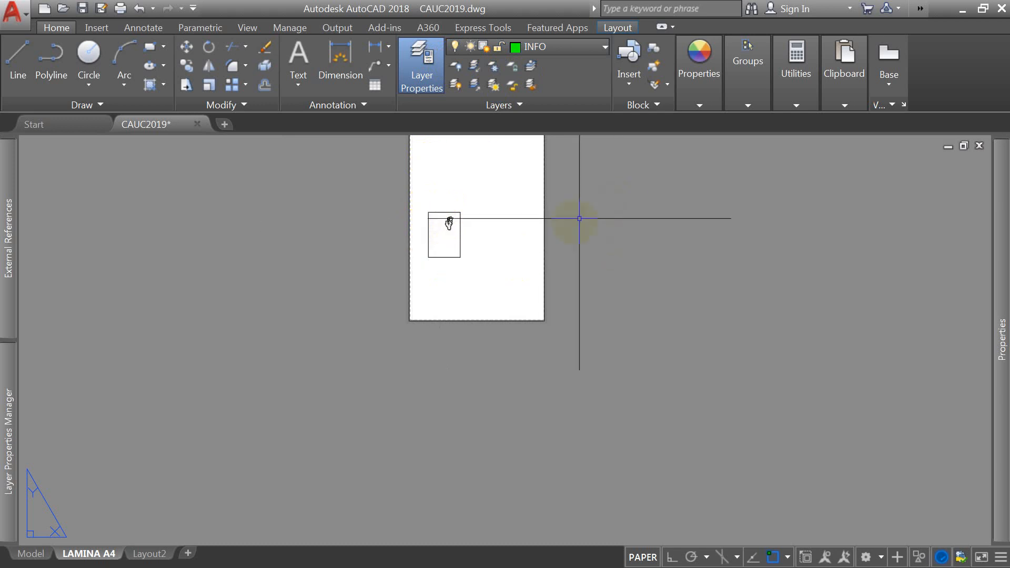
Step: Select the sheet-sized viewport and shrink it to a small rectangle at the sheet's lower-left corner
left_click(471, 307)
left_click(342, 408)
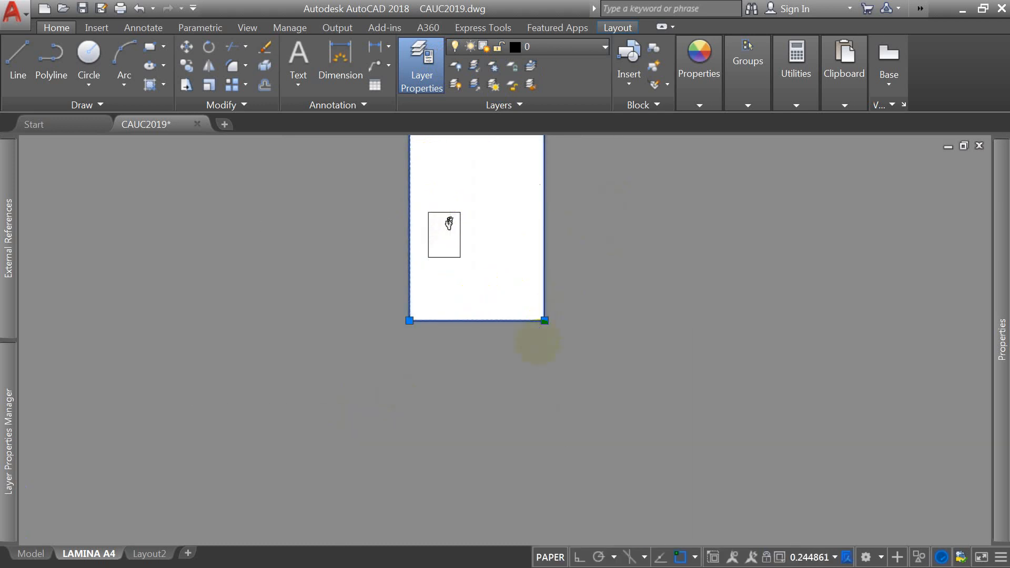
scroll(535, 333, "down", 5)
scroll(535, 333, "up", 2)
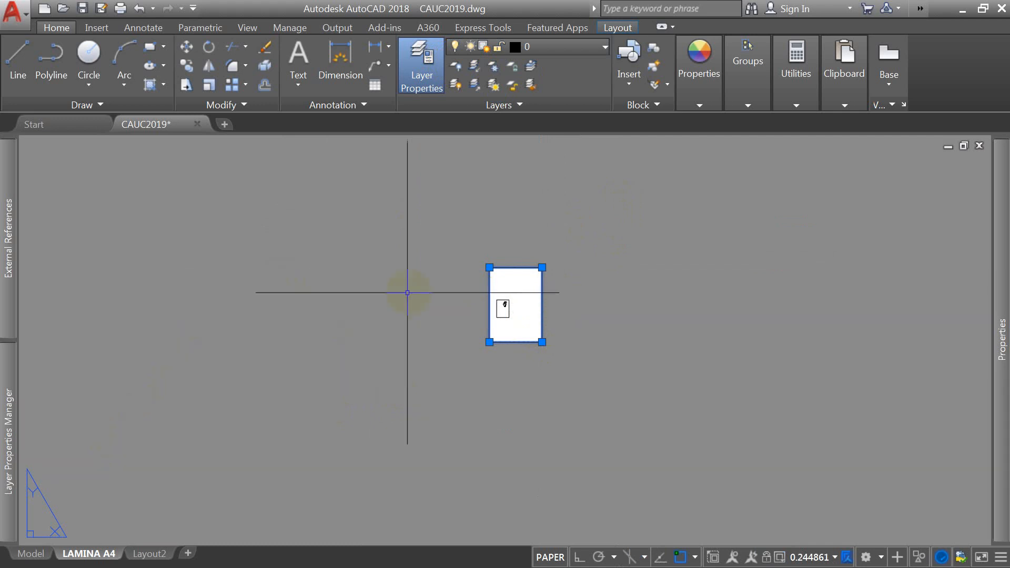
scroll(541, 372, "up", 2)
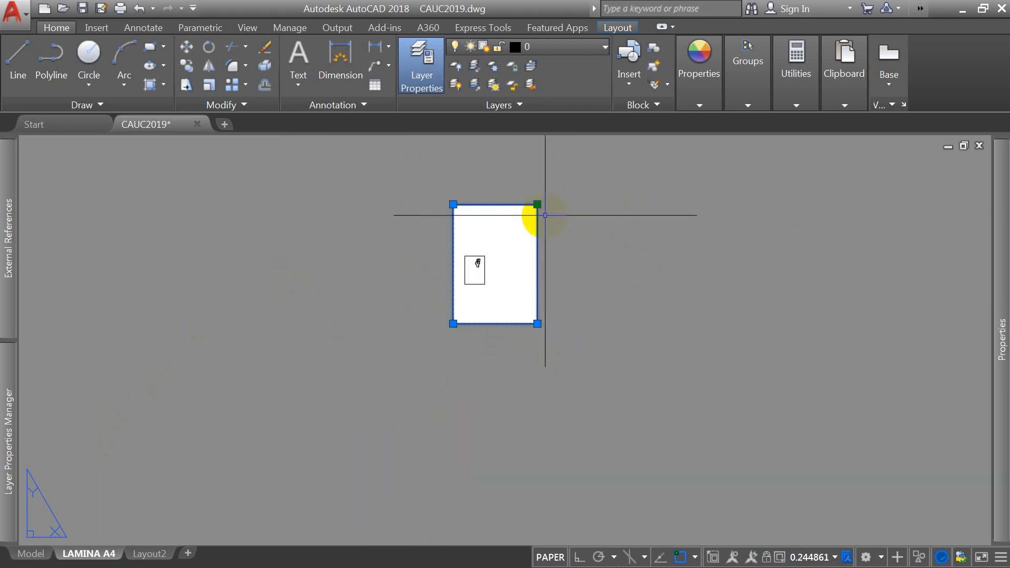
scroll(535, 212, "up", 2)
left_click(533, 198)
left_click(487, 324)
Step: Copy the resized viewport to the upper part of the sheet
scroll(518, 213, "down", 1)
type("m")
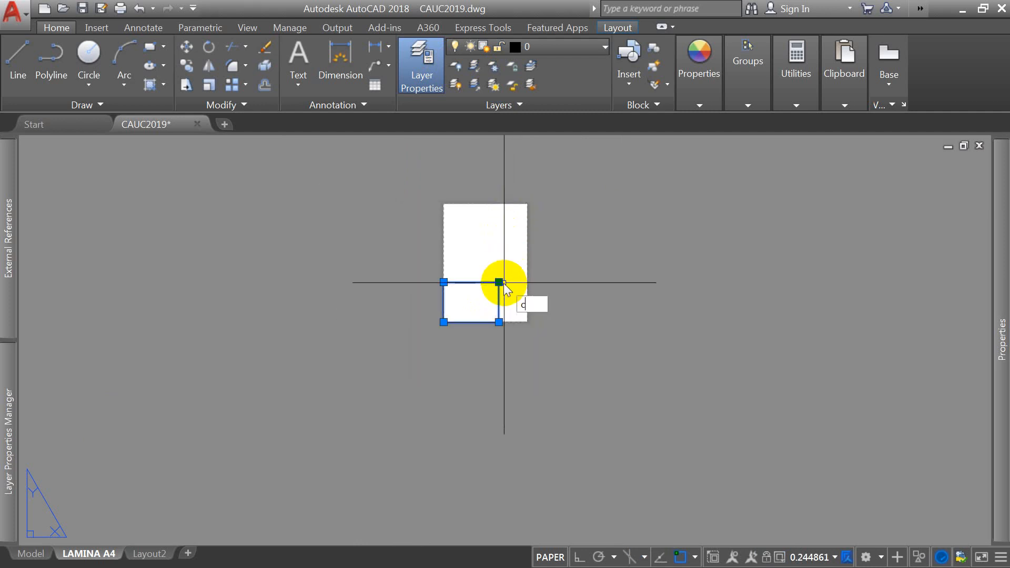
key("Return")
left_click(506, 278)
left_click(532, 238)
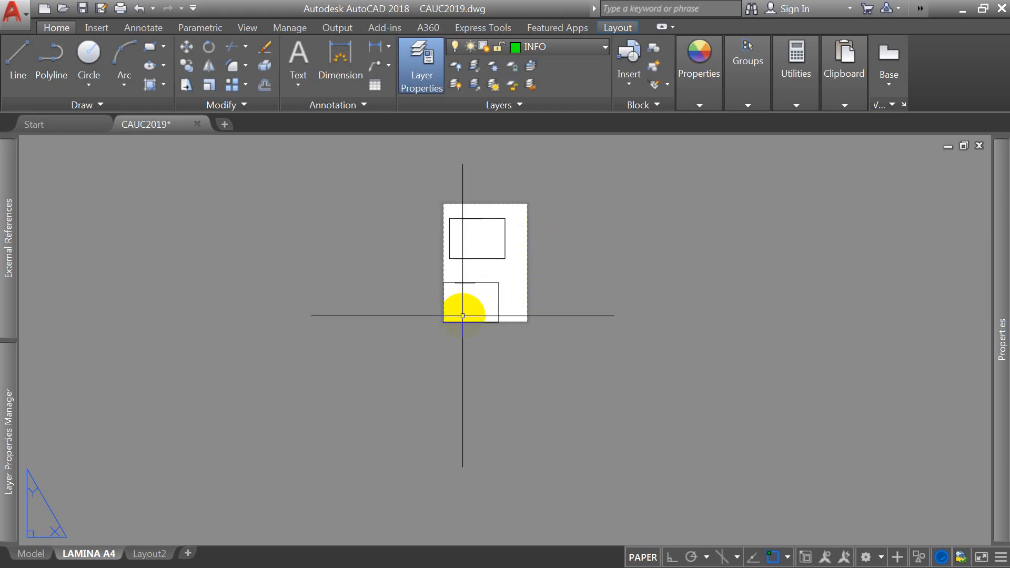
double_click(498, 284)
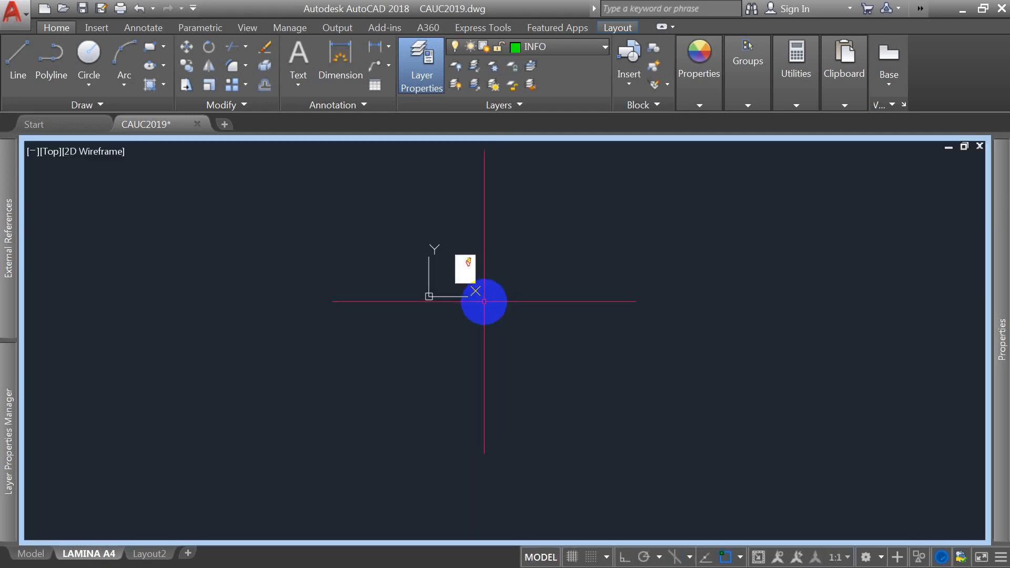
type("z")
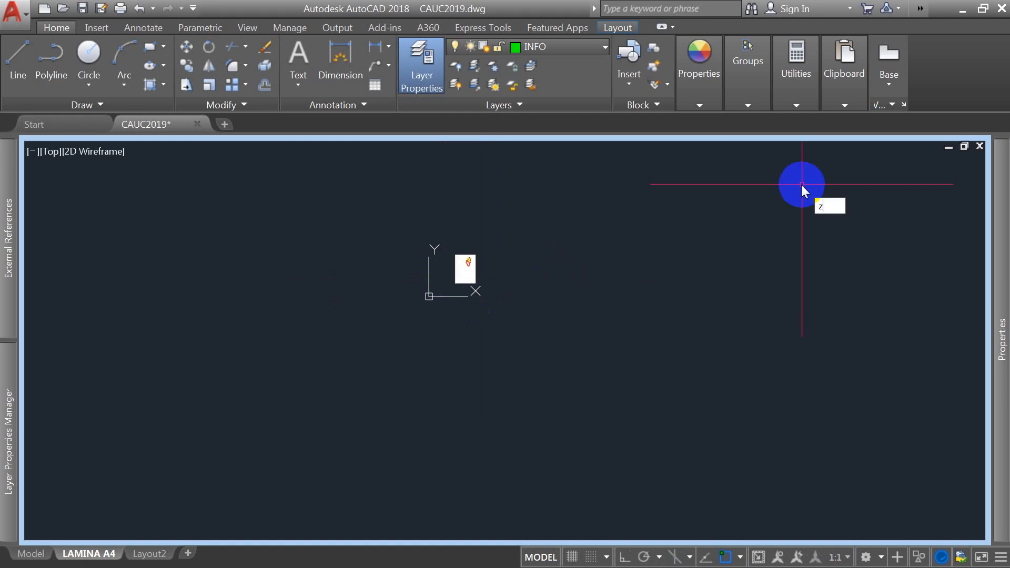
left_click(979, 146)
left_click(620, 326)
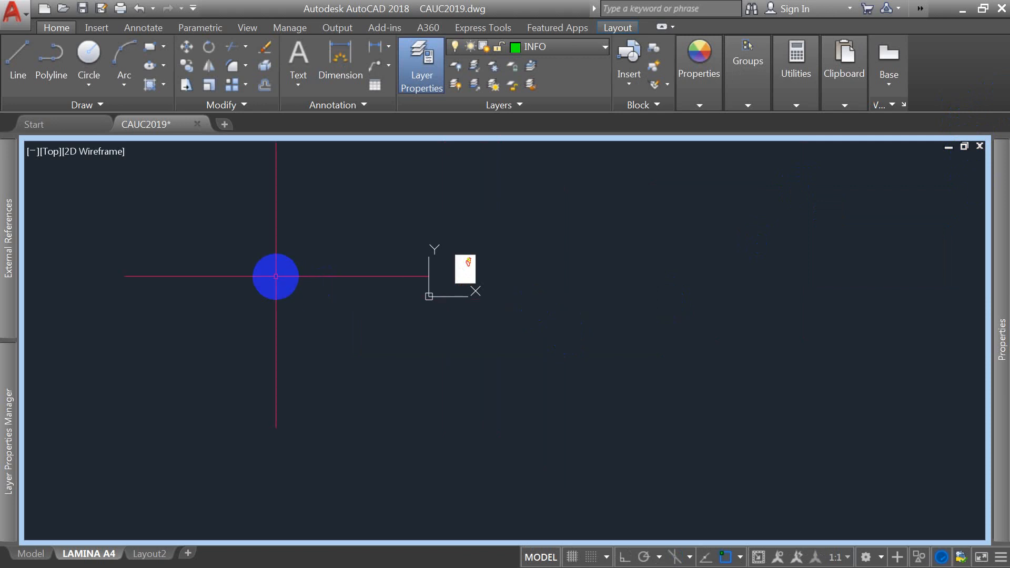
mouse_move(8, 310)
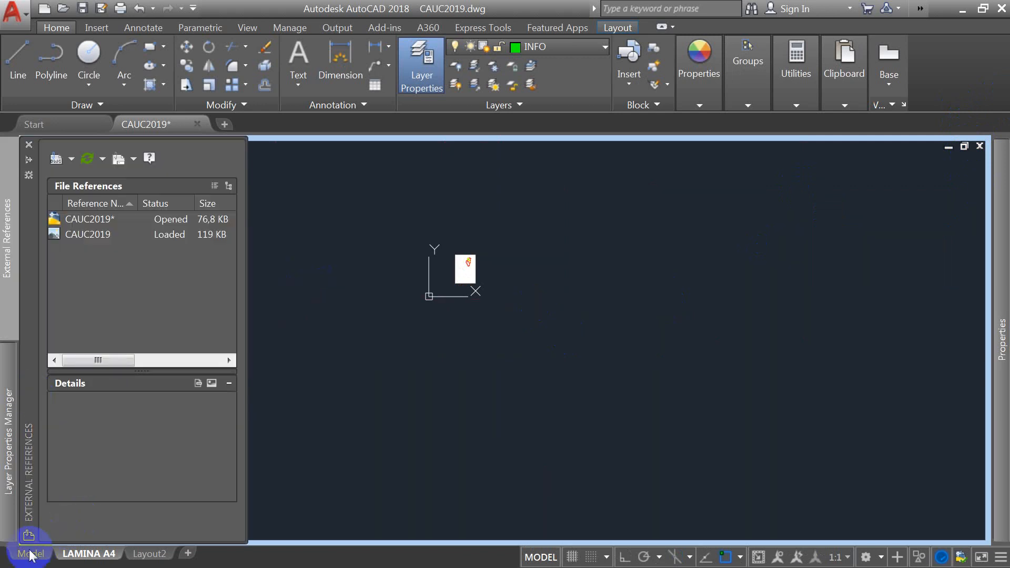
left_click(31, 554)
left_click(82, 556)
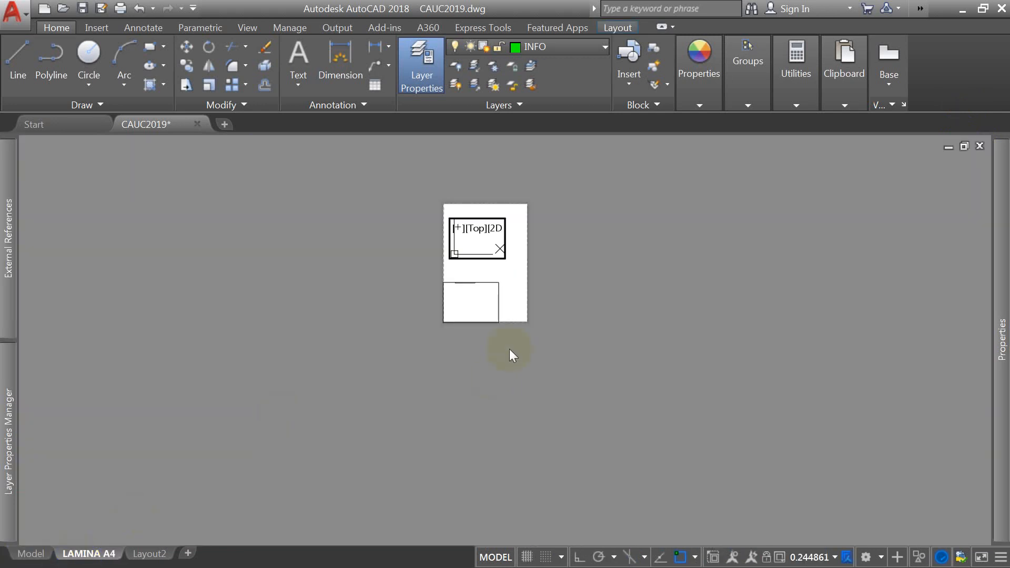
Step: Return to paper space and zoom to the extents of the LAMINA A4 sheet
left_click(487, 297)
scroll(463, 302, "up", 10)
double_click(517, 310)
scroll(509, 310, "up", 4)
scroll(508, 317, "down", 2)
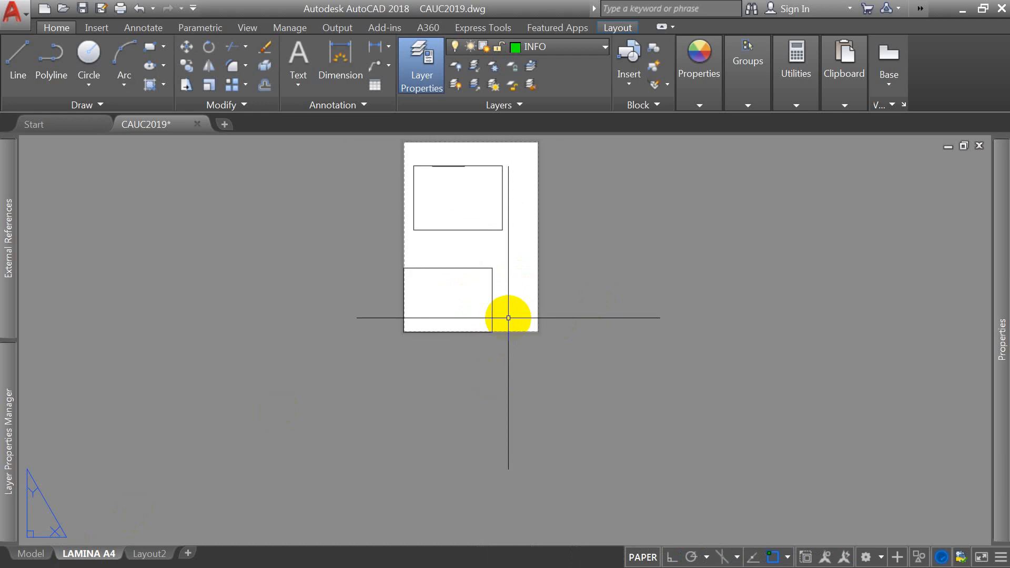
type("z")
key("Return")
type("e")
key("Return")
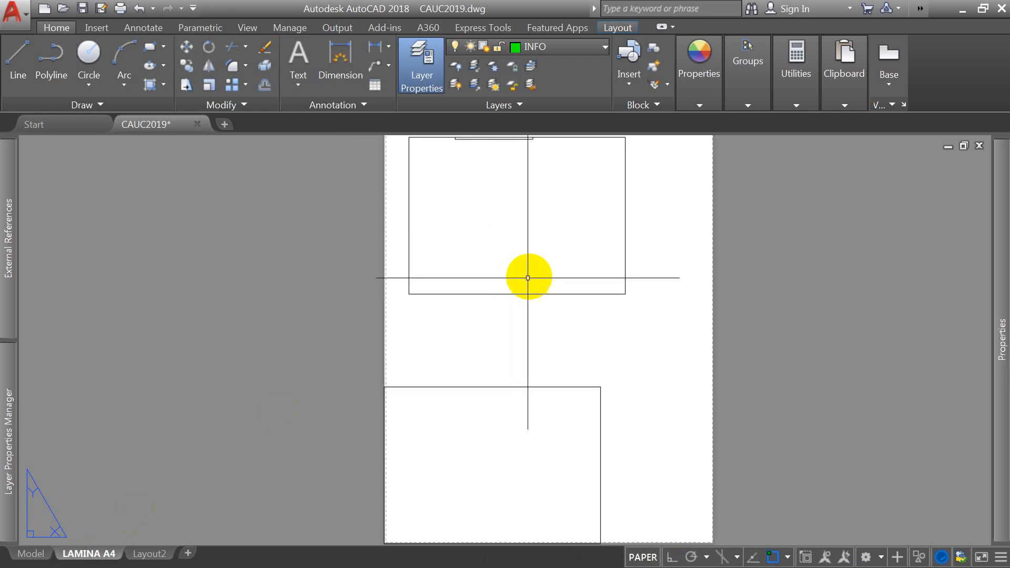
Step: Activate the lower viewport and zoom its view to the extents of the model so the whole hand drawing is framed
scroll(215, 245, "down", 2)
double_click(394, 362)
type("z")
key("Return")
type("e")
key("Return")
scroll(398, 358, "up", 4)
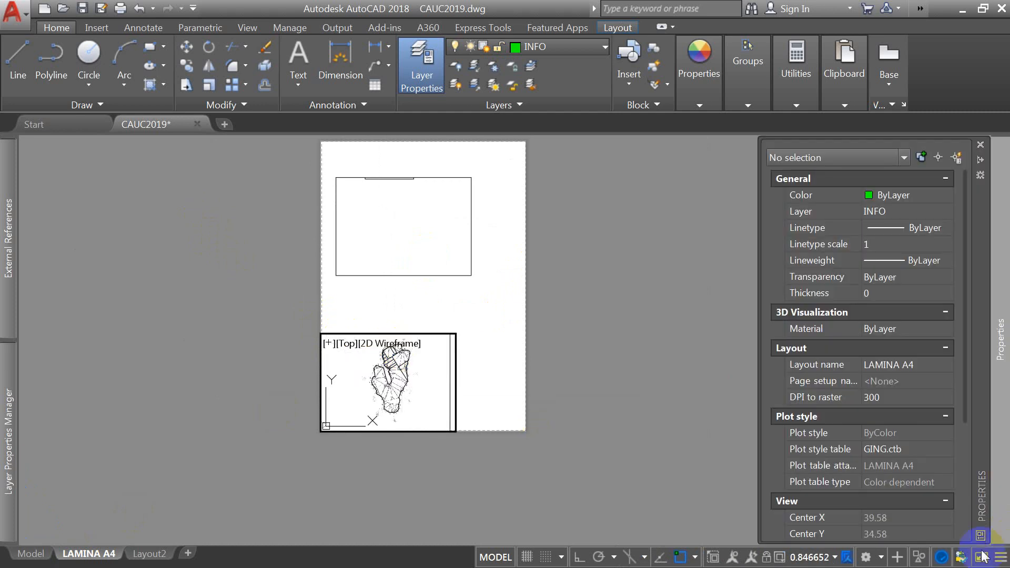
Step: Return to paper space, select the lower viewport and examine its scale options
double_click(563, 354)
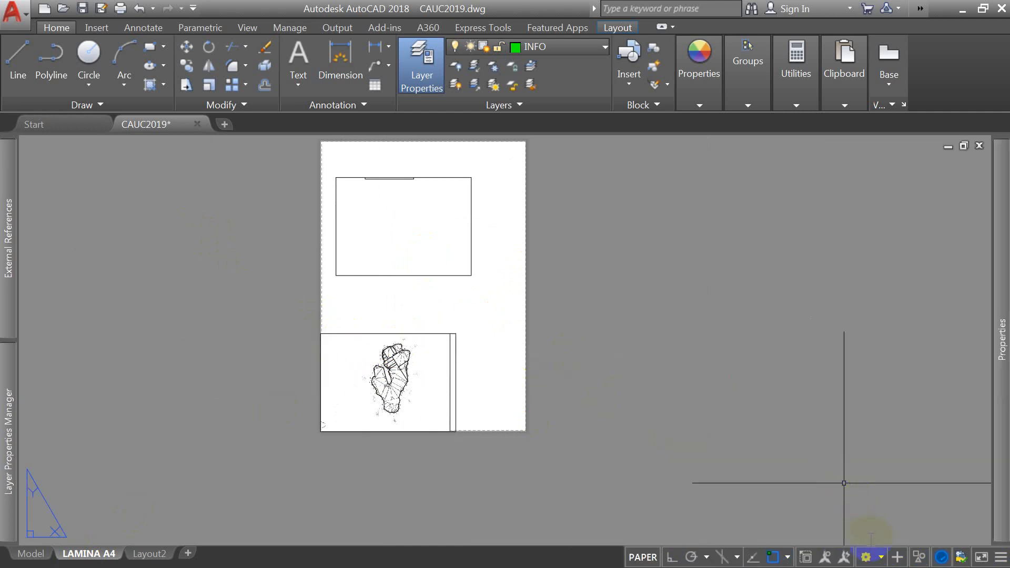
left_click(455, 331)
left_click(446, 349)
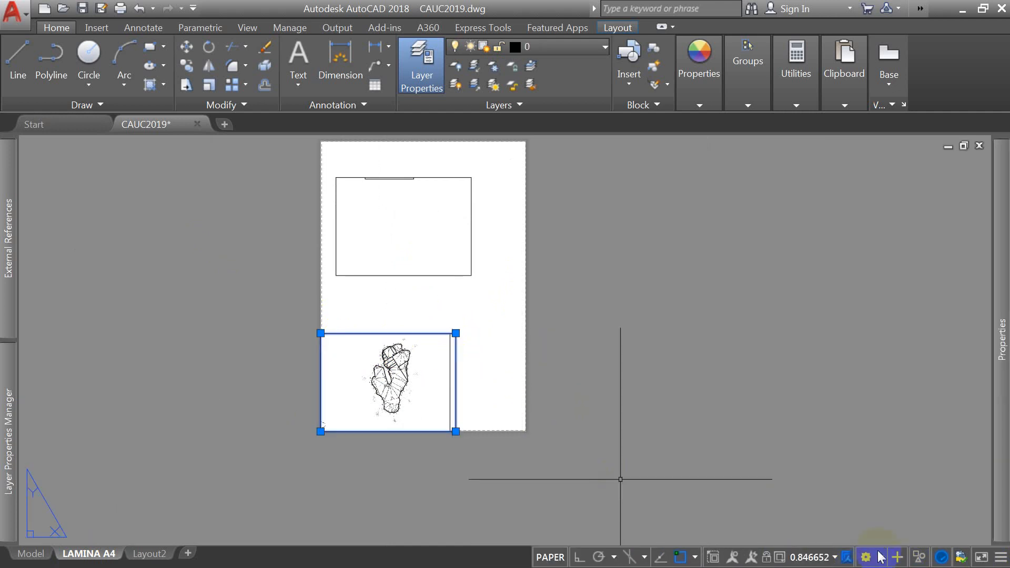
left_click(830, 555)
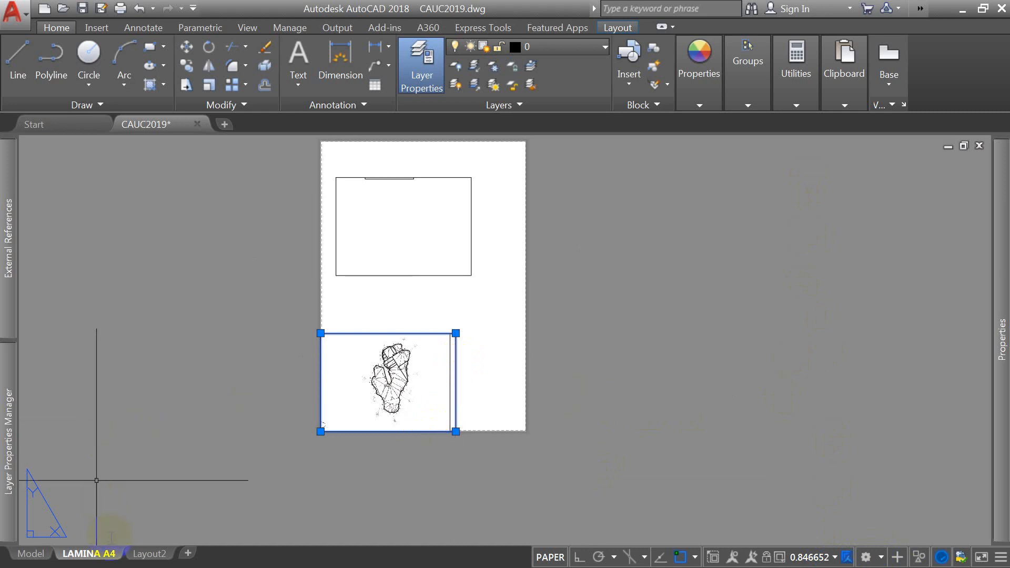
Step: Open the LAMINA A4 page setup for modification and review the list of available plotters
right_click(105, 554)
left_click(157, 459)
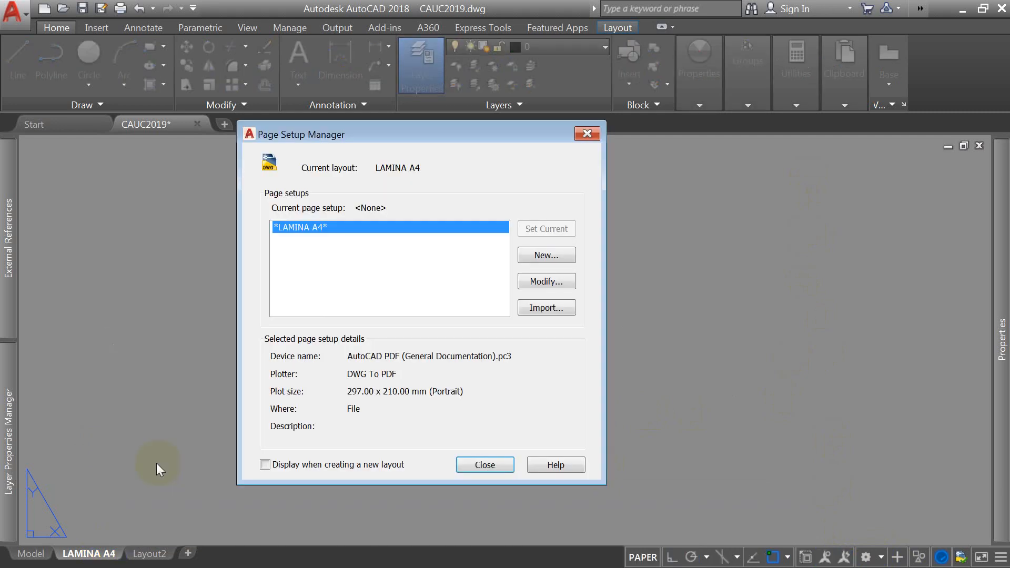
left_click(561, 281)
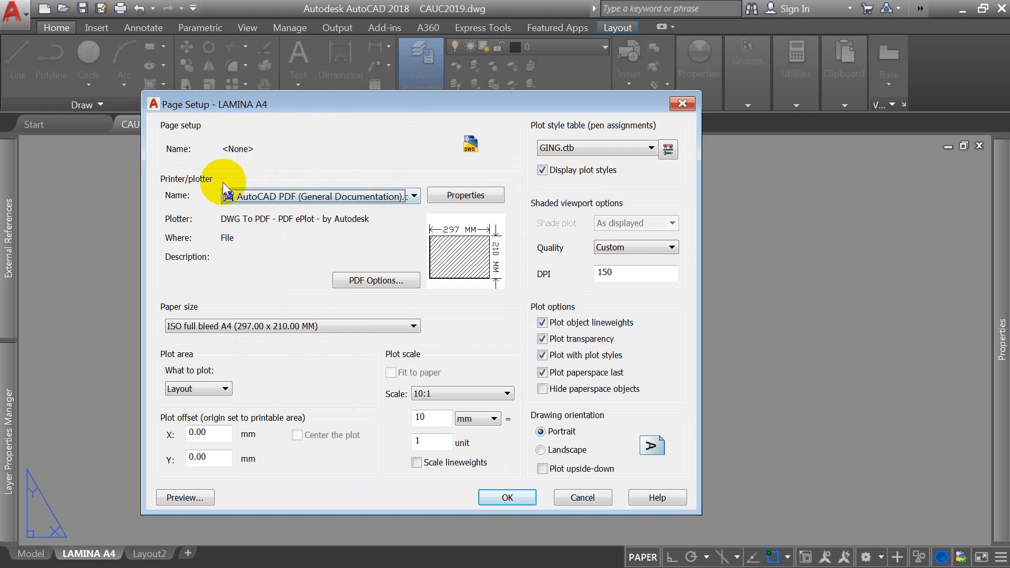
left_click(414, 197)
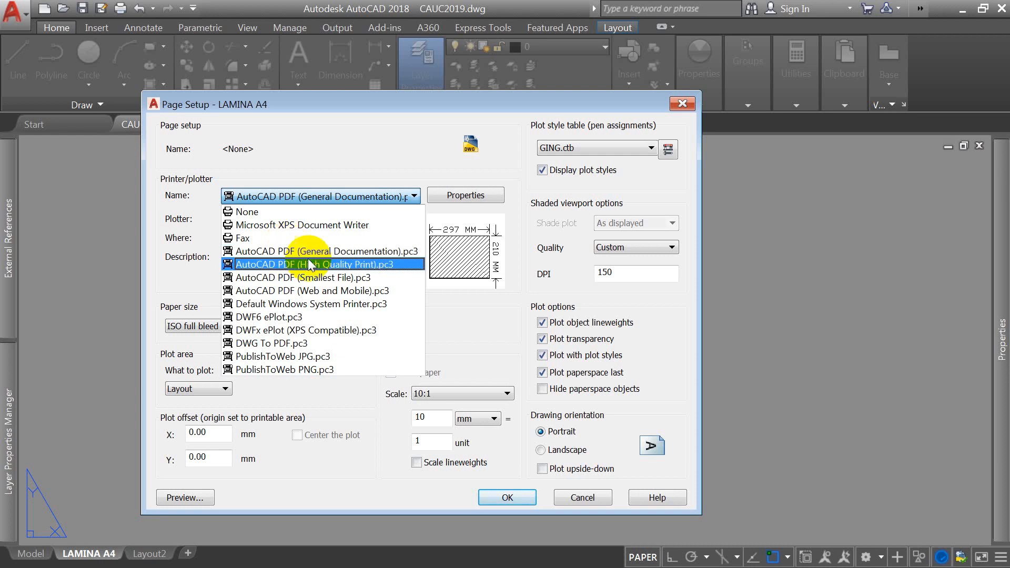
left_click(372, 196)
left_click(387, 198)
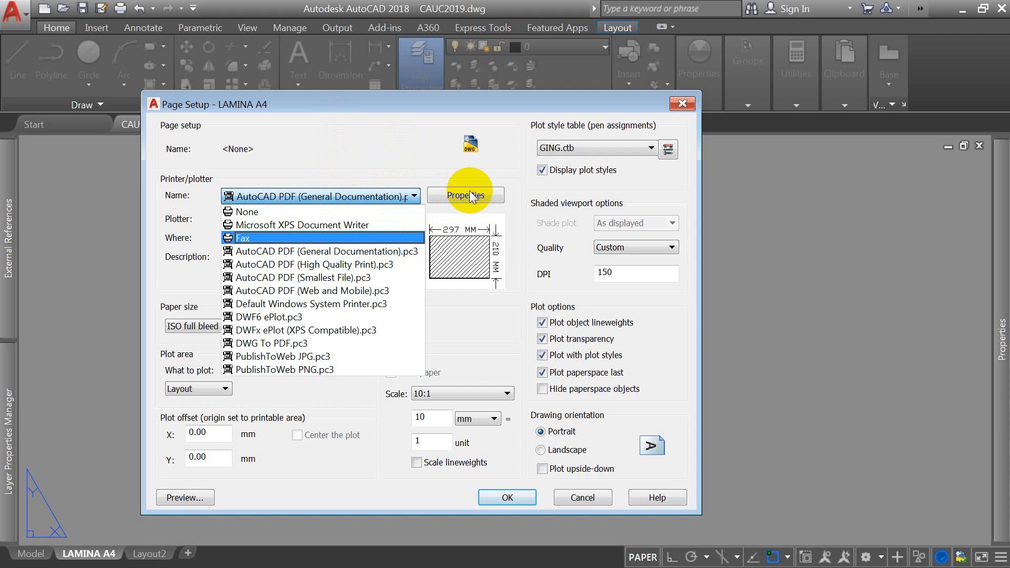
Step: Review the paper size settings in the AutoCAD PDF (General Documentation) plotter's properties and open its custom PDF options
left_click(453, 200)
left_click(453, 201)
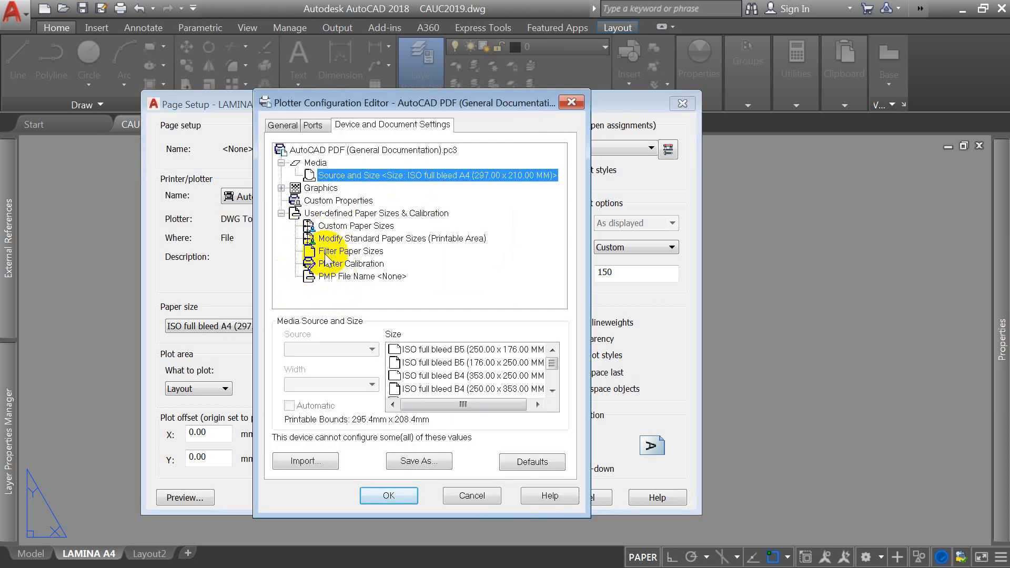
left_click(338, 227)
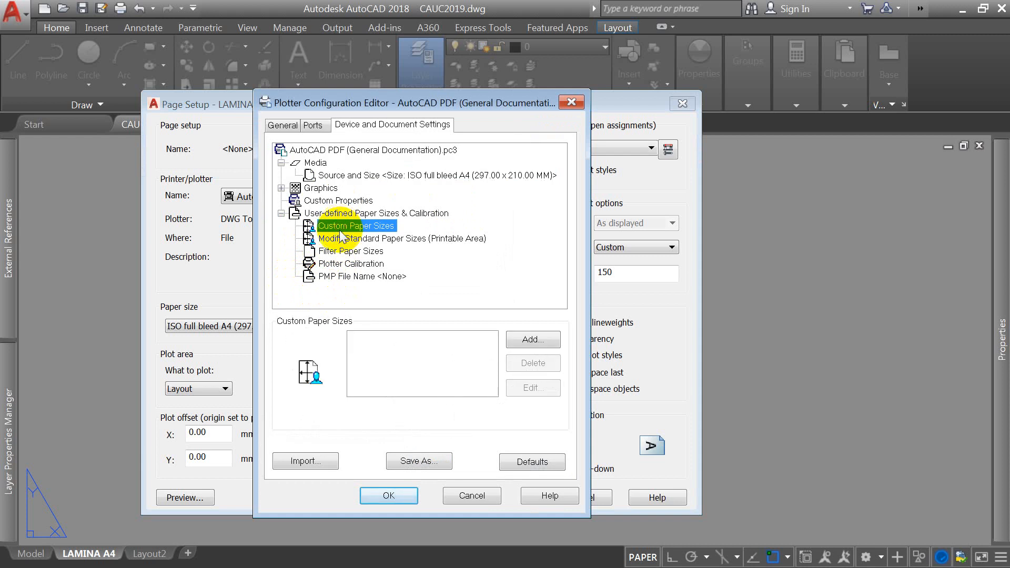
left_click(339, 237)
left_click(337, 200)
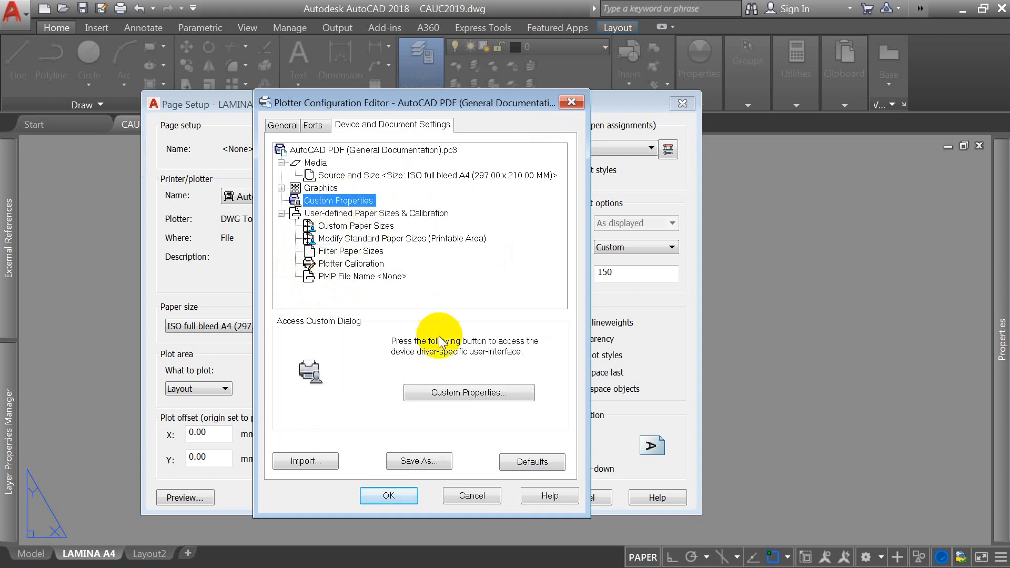
left_click(439, 396)
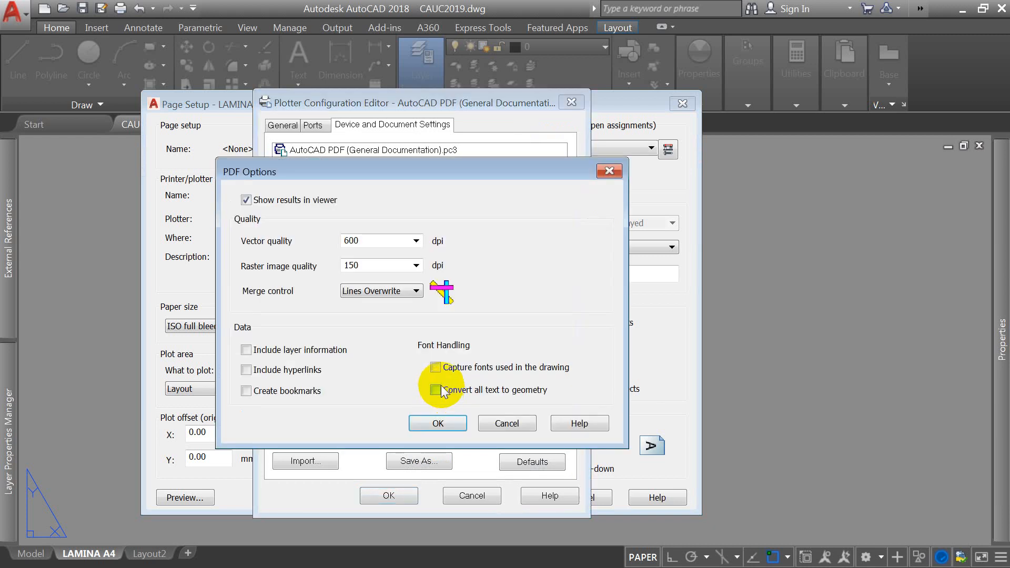
Step: Try including layer information, hyperlinks and bookmarks in the PDF options, and switch all three off again
left_click(247, 349)
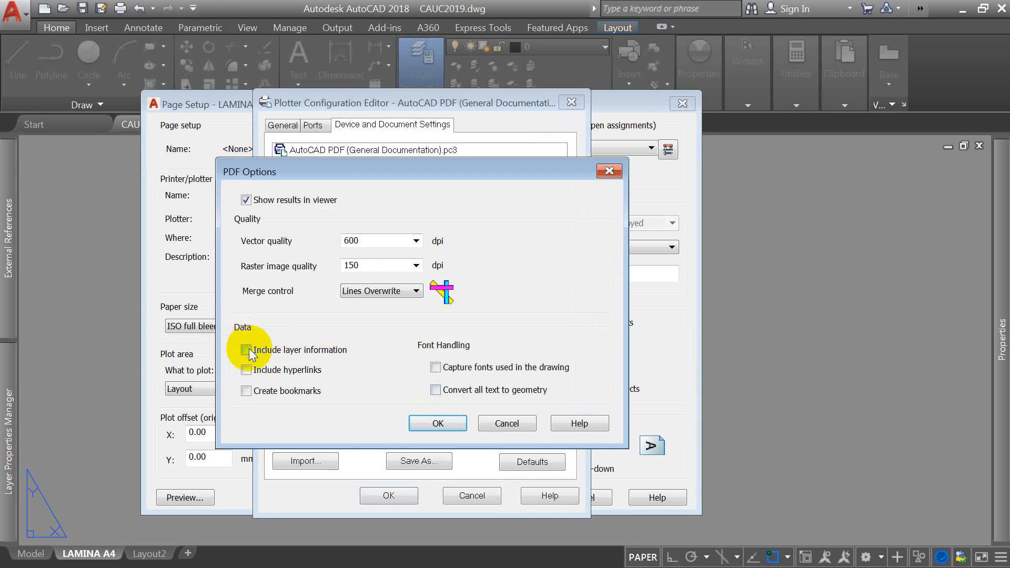
left_click(245, 349)
left_click(245, 369)
left_click(245, 392)
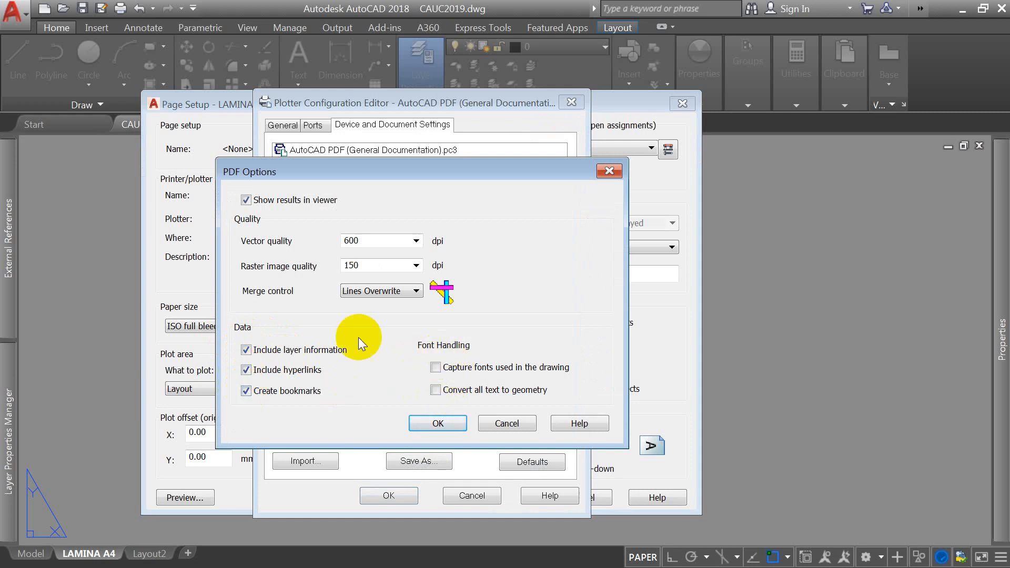
left_click(246, 390)
left_click(246, 350)
left_click(246, 370)
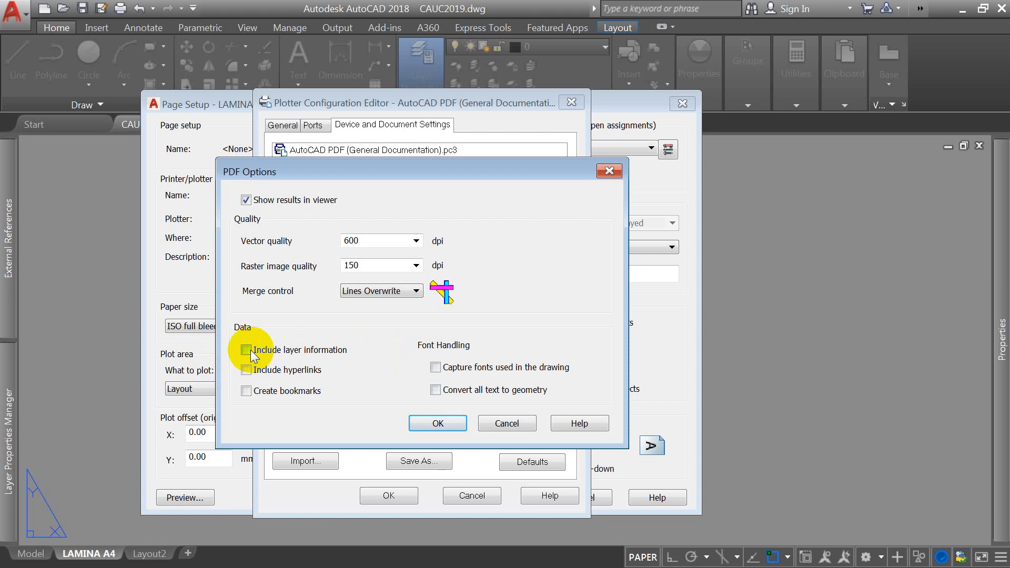
left_click(250, 350)
left_click(245, 350)
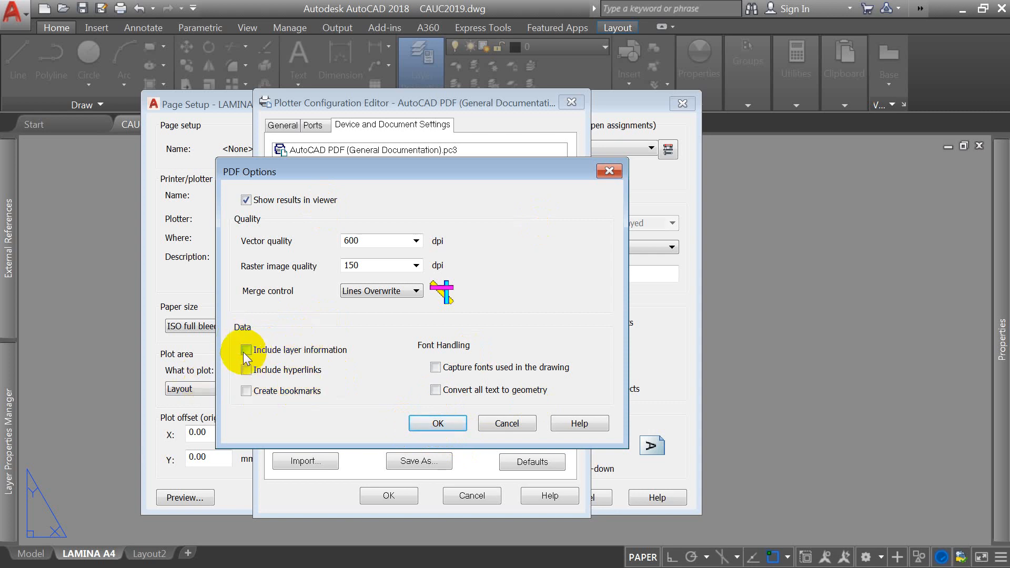
Step: Accept the PDF options and plotter configuration, check the paper size and plot units, and confirm the LAMINA A4 page setup
left_click(437, 425)
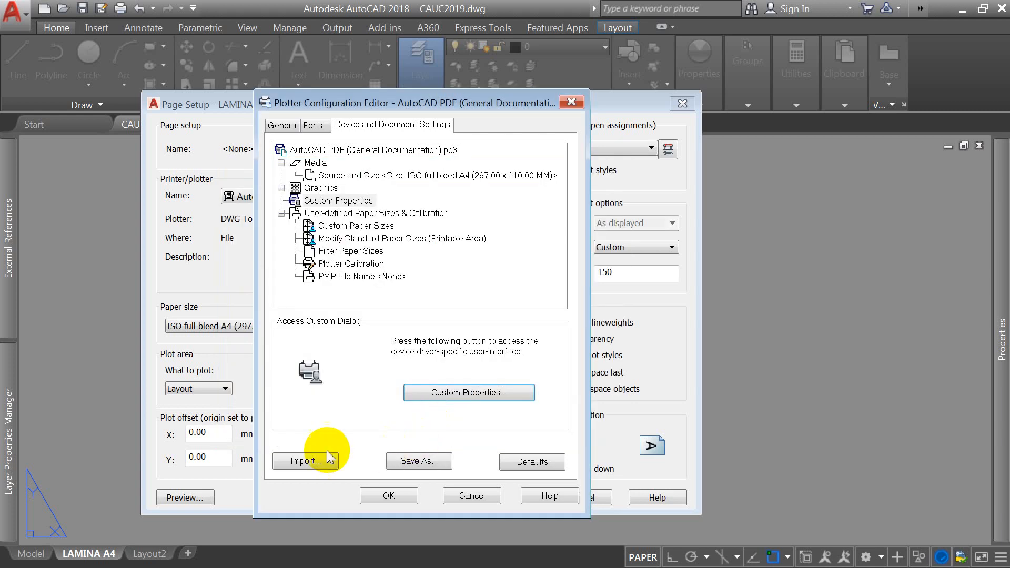
left_click(387, 497)
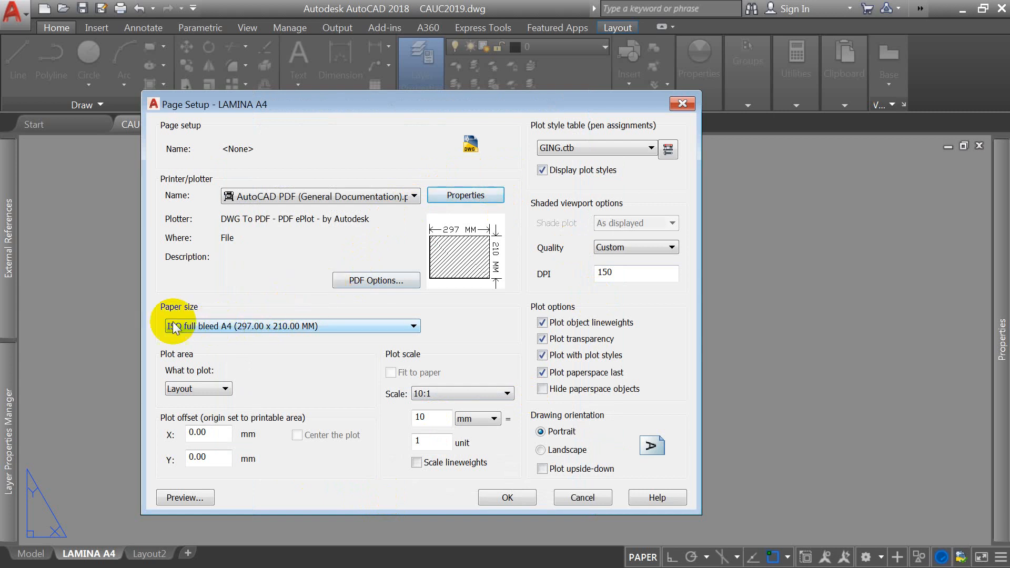
left_click(216, 329)
left_click(216, 329)
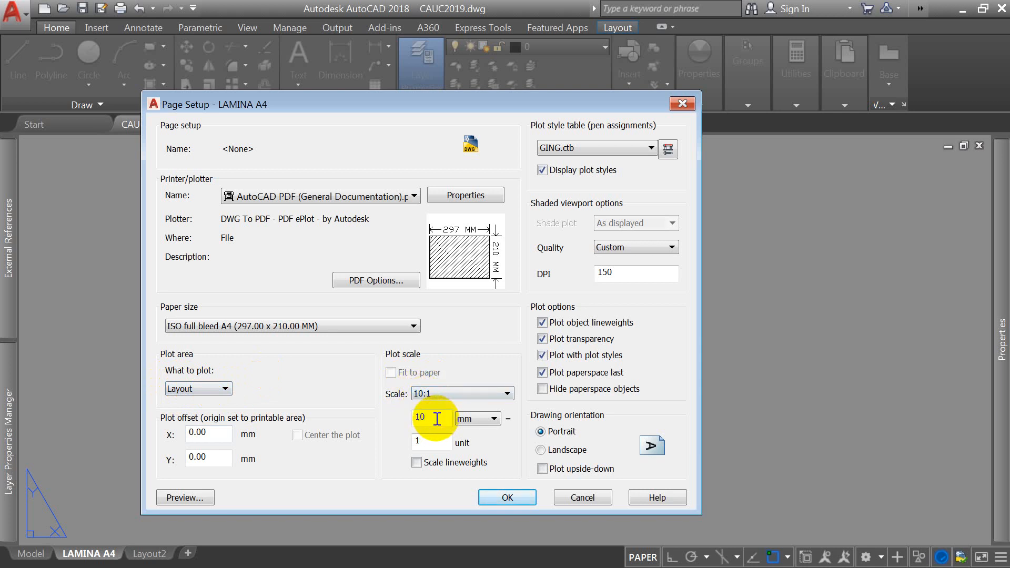
left_click(485, 419)
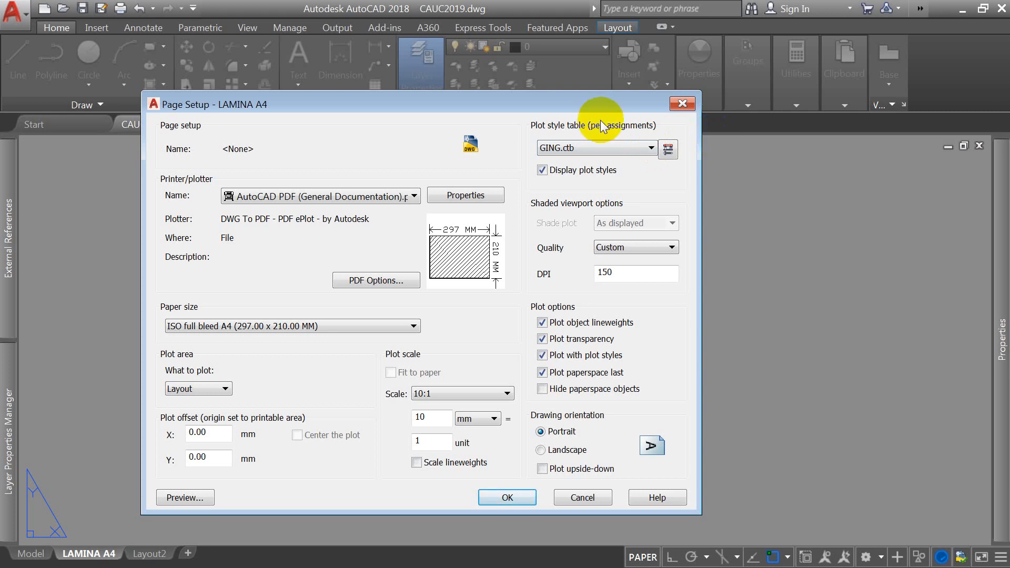
left_click(504, 501)
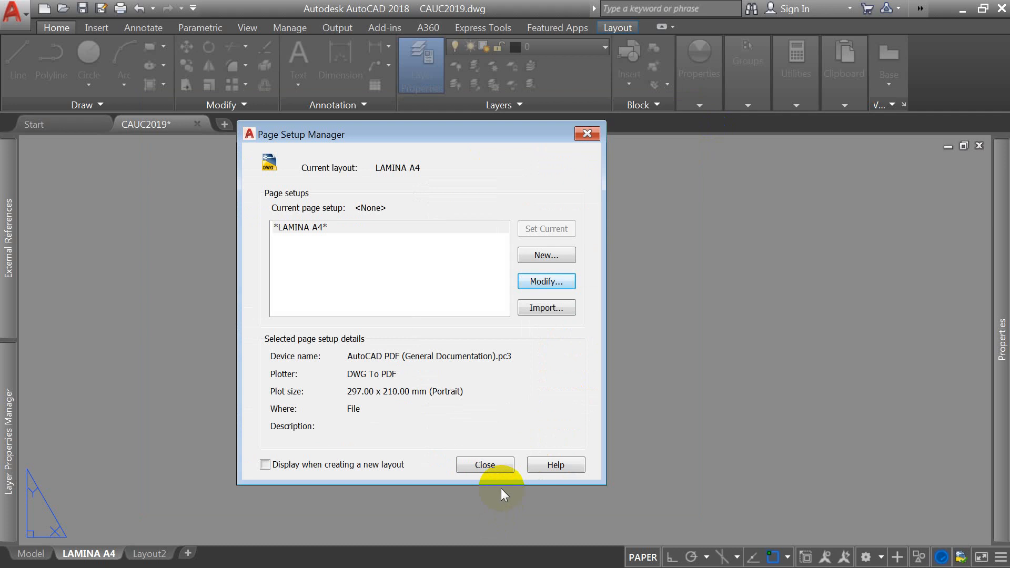
left_click(485, 465)
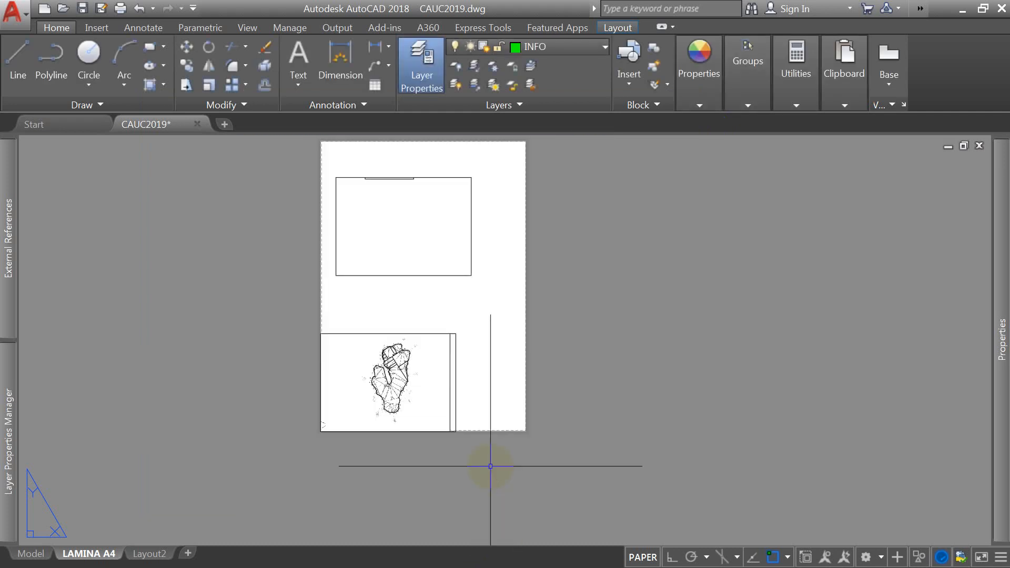
Step: Set the lower viewport's scale to 1:1 and stretch its upper-right corner upward to make the viewport taller
left_click(454, 345)
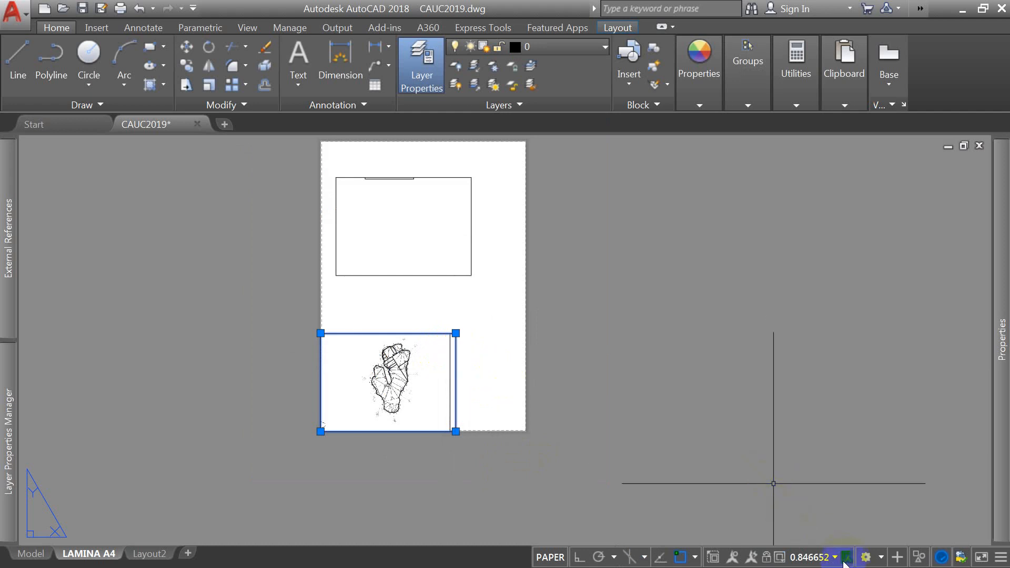
left_click(802, 170)
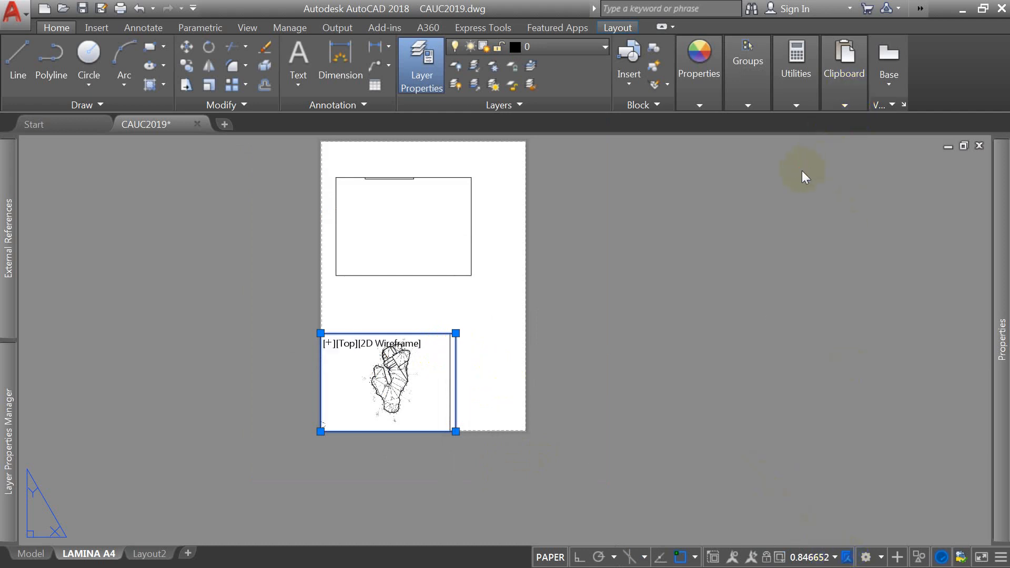
left_click(455, 332)
left_click(455, 317)
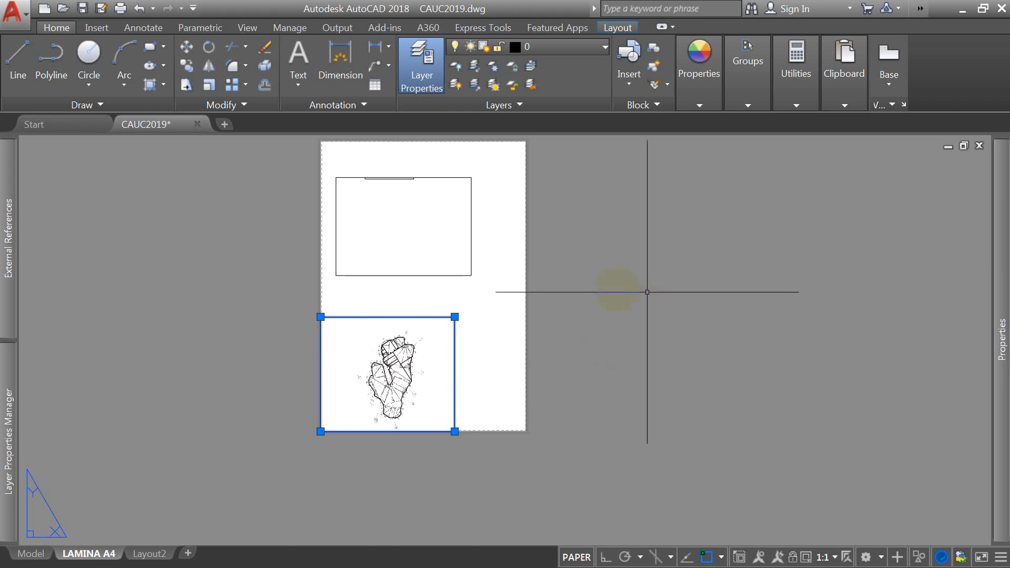
Step: Zoom to the sheet's extents, then activate the upper viewport and frame the whole hand drawing inside it
left_click(376, 272)
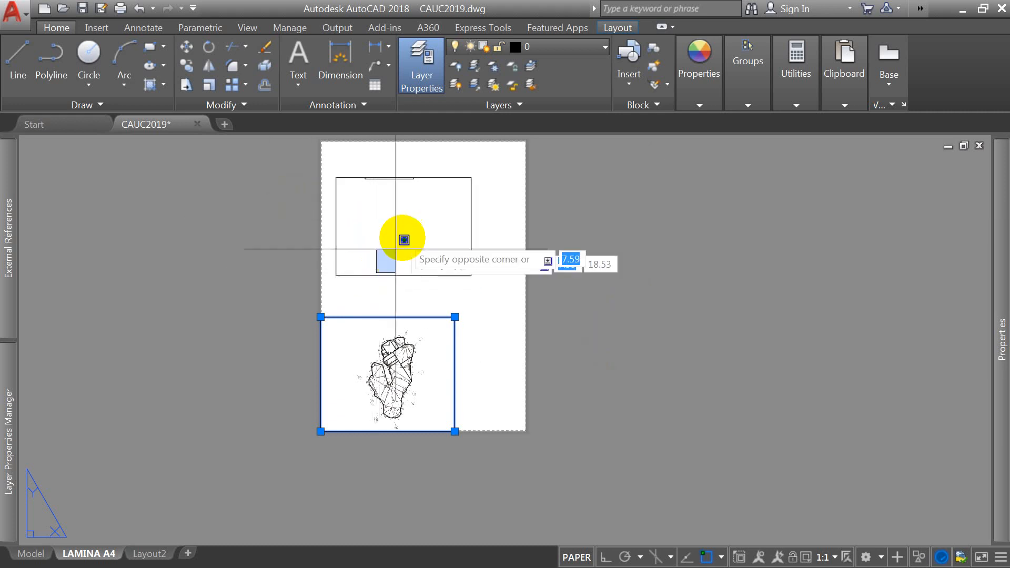
left_click(349, 295)
type("z")
key("Return")
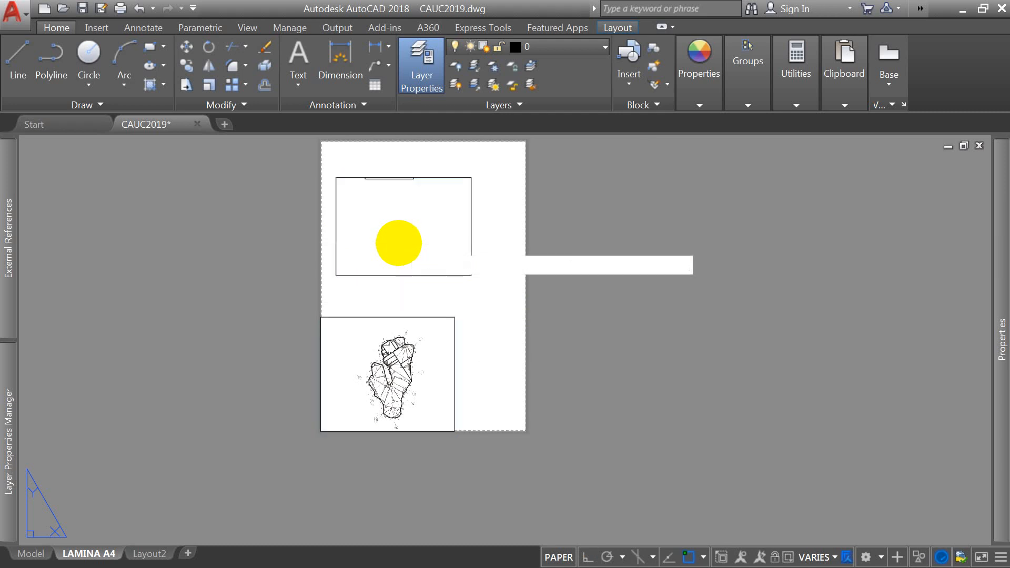
type("e")
key("Return")
double_click(499, 256)
type("z")
key("Return")
type("e")
key("Return")
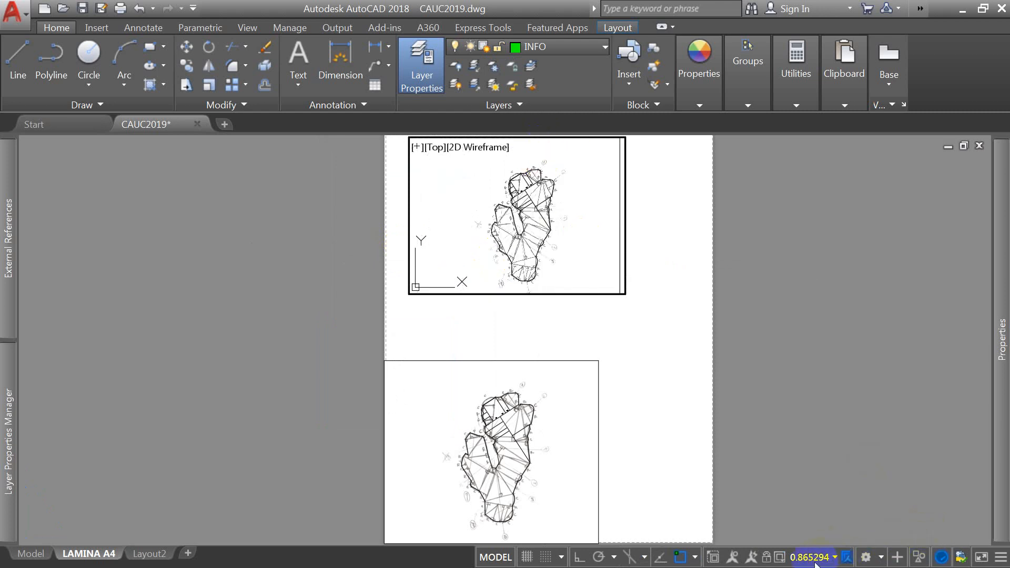
Step: Set the upper viewport's scale to 2:1 and enlarge its frame from the lower-right corner in paper space
left_click(799, 397)
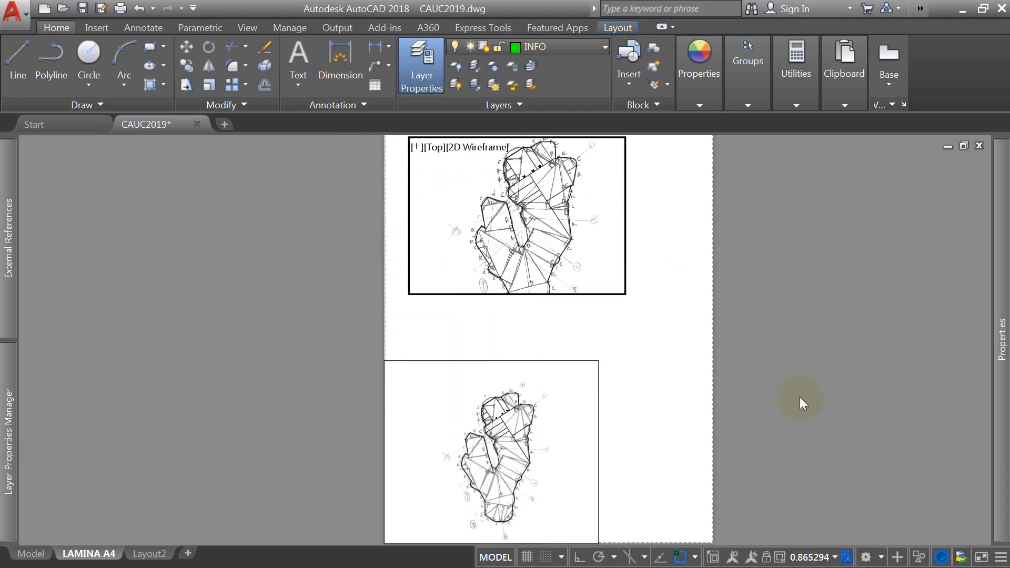
double_click(619, 311)
left_click(624, 293)
left_click(625, 294)
left_click(641, 349)
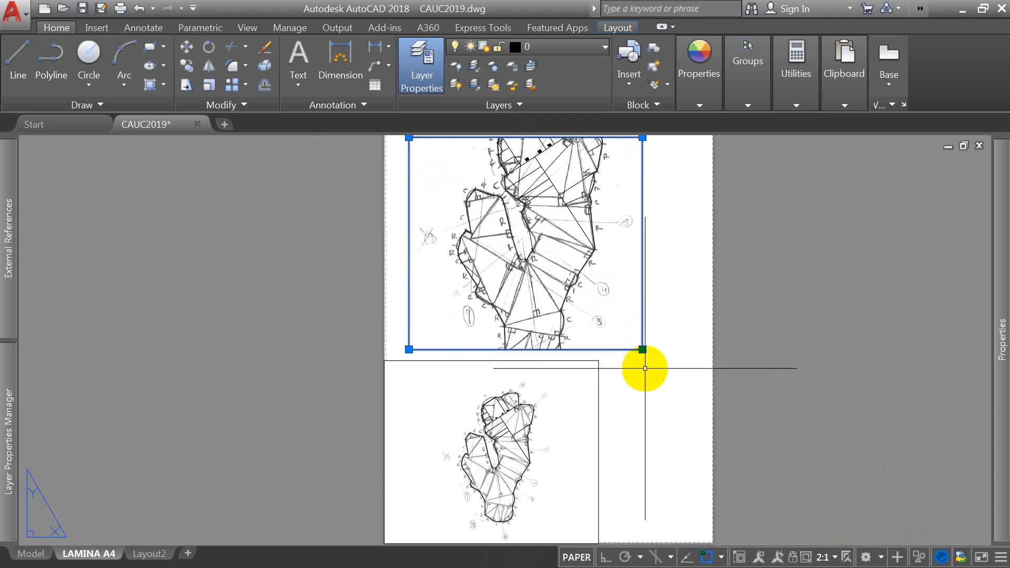
Step: Stretch the upper viewport's lower-right corner further down and its upper-right corner near the sheet's top edge to fit the hand
left_click(642, 349)
left_click(642, 394)
scroll(642, 394, "down", 4)
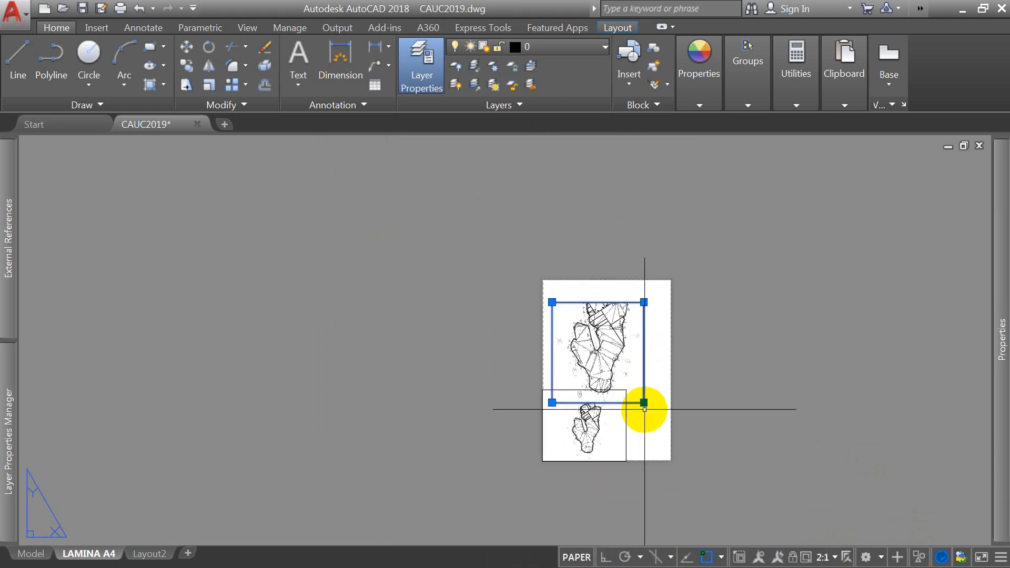
left_click(642, 300)
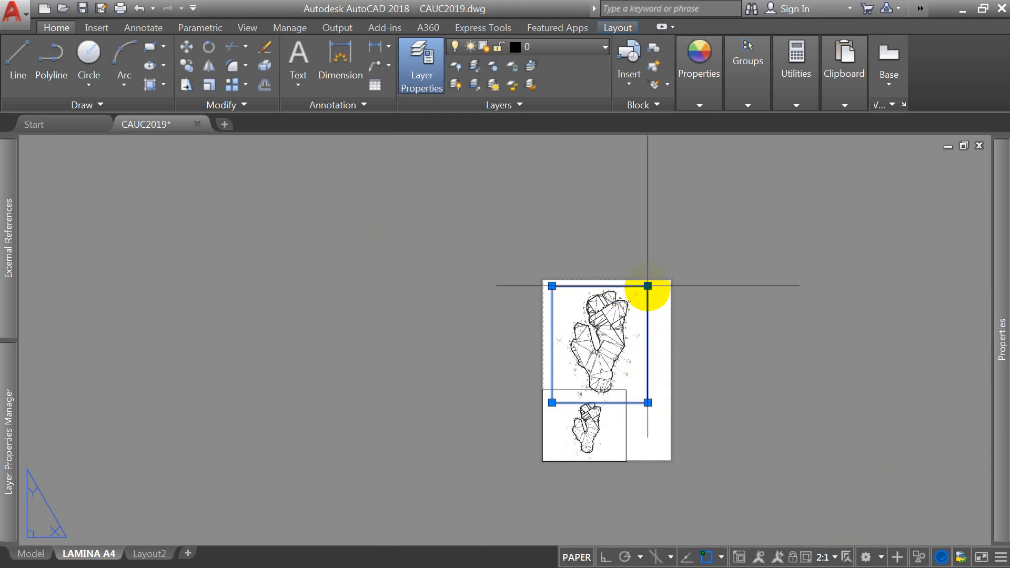
scroll(648, 284, "up", 5)
left_click(657, 263)
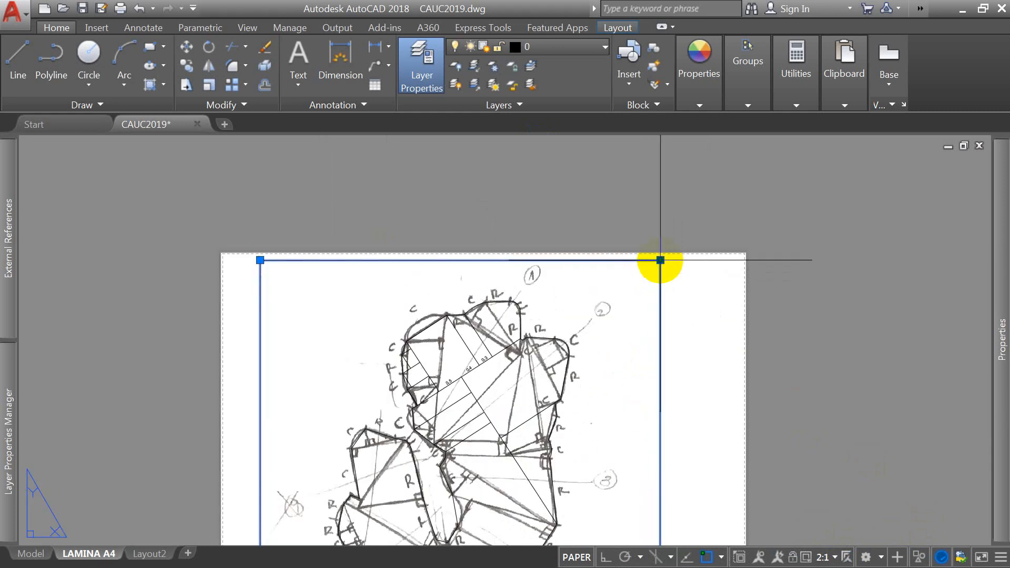
scroll(628, 191, "down", 4)
scroll(604, 287, "down", 4)
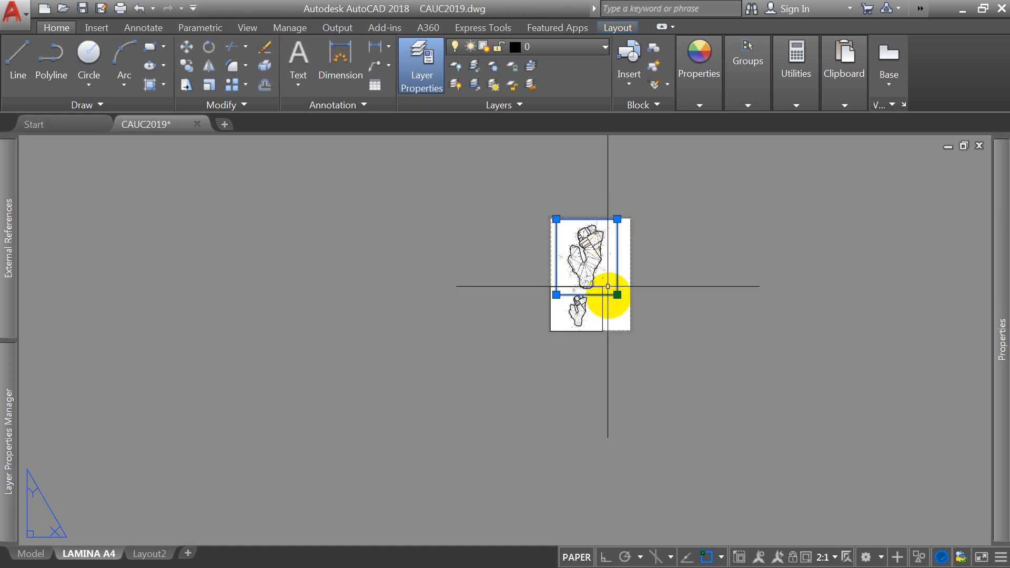
scroll(609, 305, "up", 6)
left_click(593, 309)
left_click(552, 343)
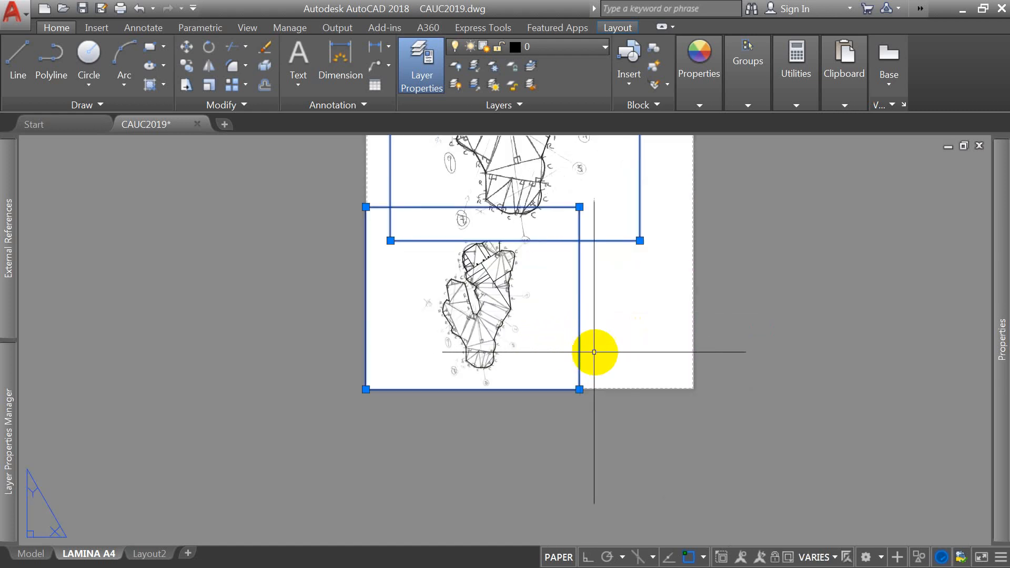
type("m")
key("Return")
left_click(547, 317)
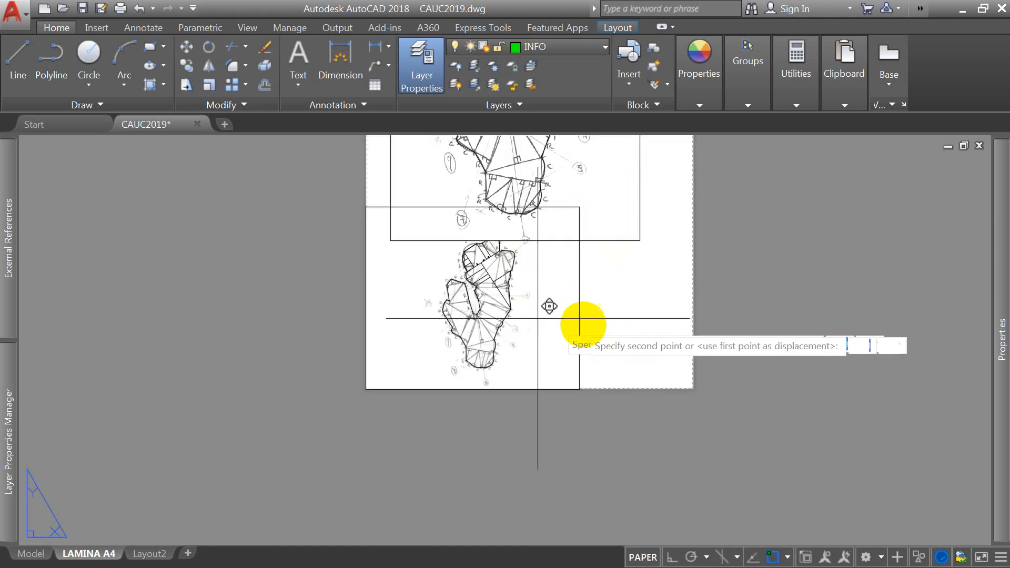
key("Escape")
Step: Move the lower 1:1 viewport about 9.5 units to the right and slightly up, past the sheet's right edge
left_click(580, 353)
type("m")
key("Return")
left_click(623, 429)
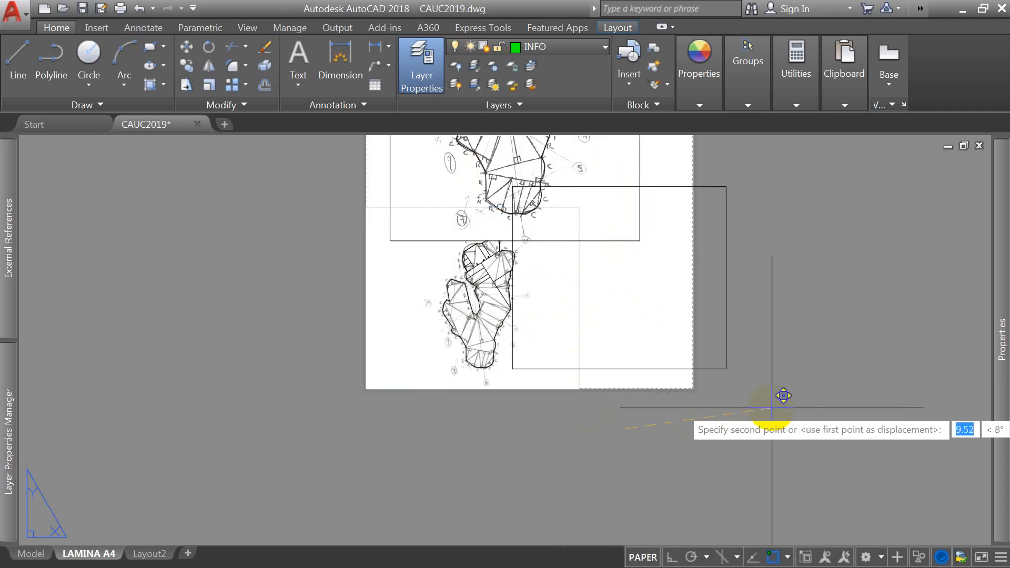
left_click(771, 406)
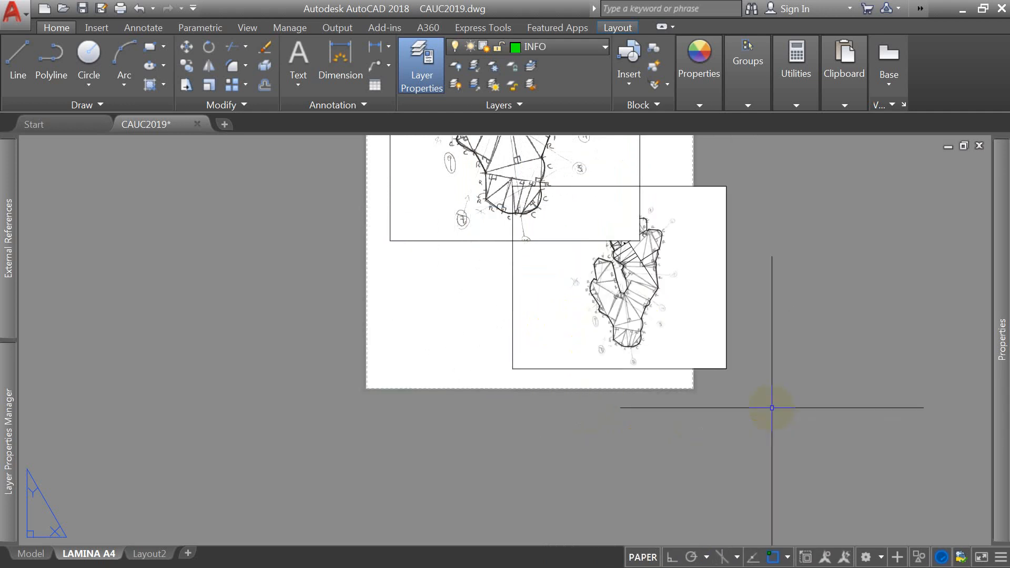
Step: Move the lower 1:1 viewport about 1.1 units back to the left
left_click(726, 328)
type("m")
key("Return")
left_click(864, 372)
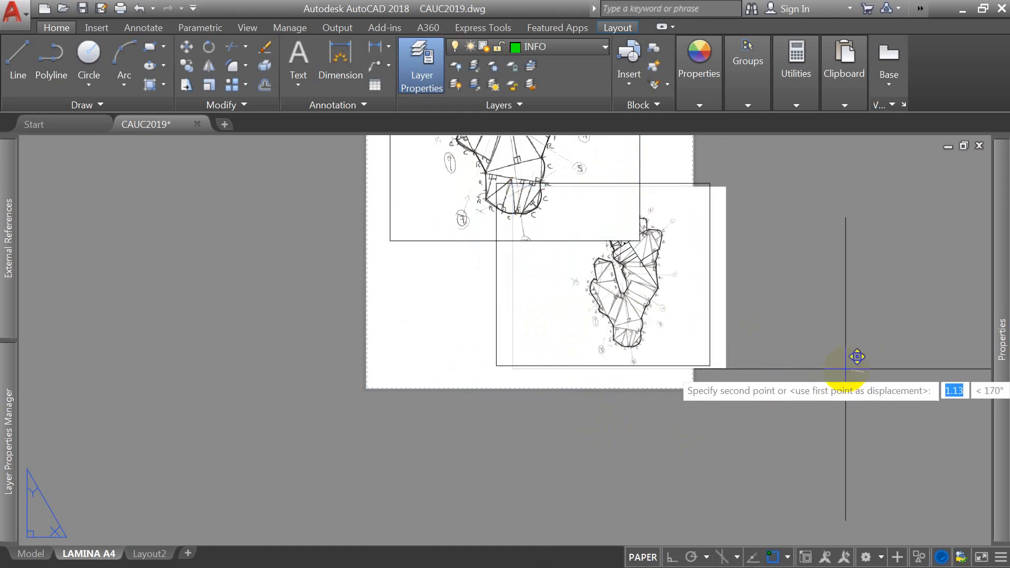
left_click(844, 369)
Step: Send the upper 2:1 viewport to the back of the draw order, applying the ordering twice
left_click(639, 169)
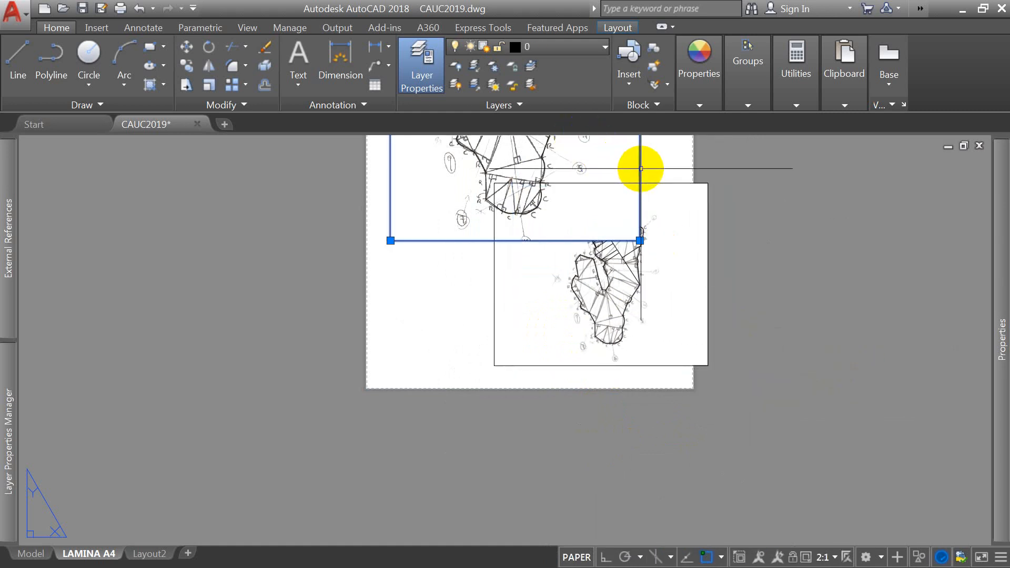
type("dr")
key("Return")
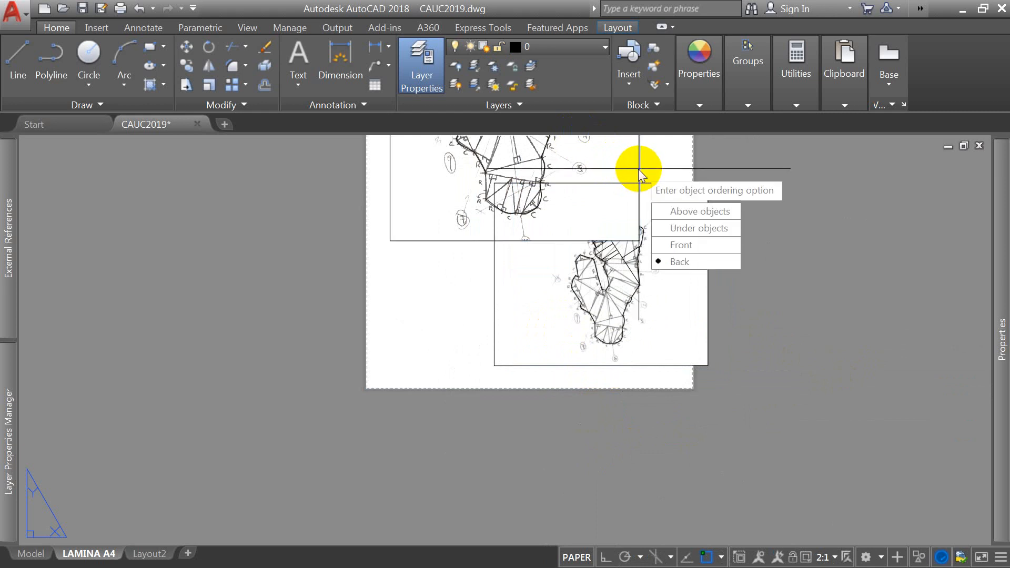
key("Return")
left_click(640, 169)
type("dr")
key("Return")
key("Return")
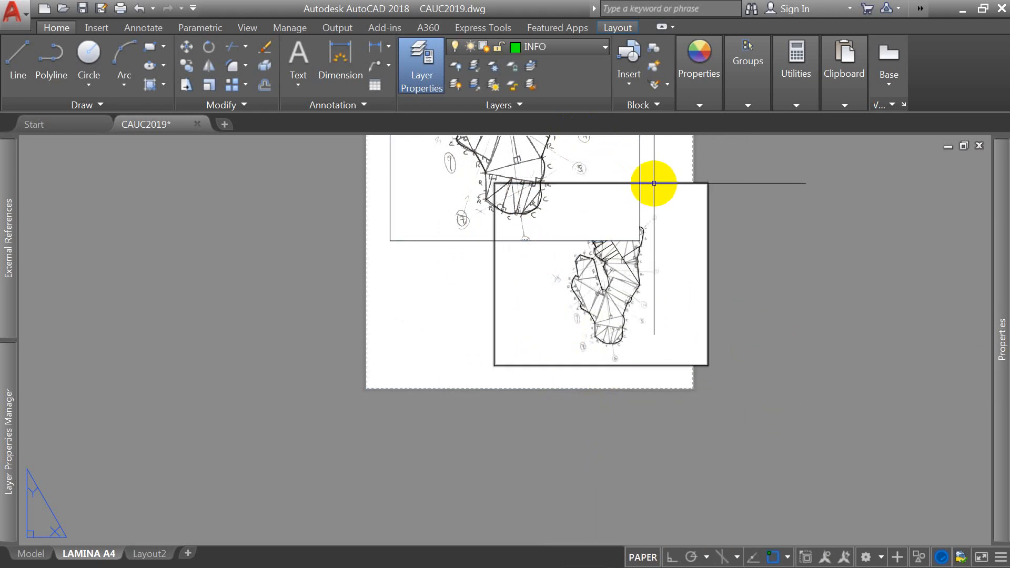
Step: Send the lower 1:1 viewport to the back of the draw order
left_click(653, 182)
type("dr")
key("Return")
key("Return")
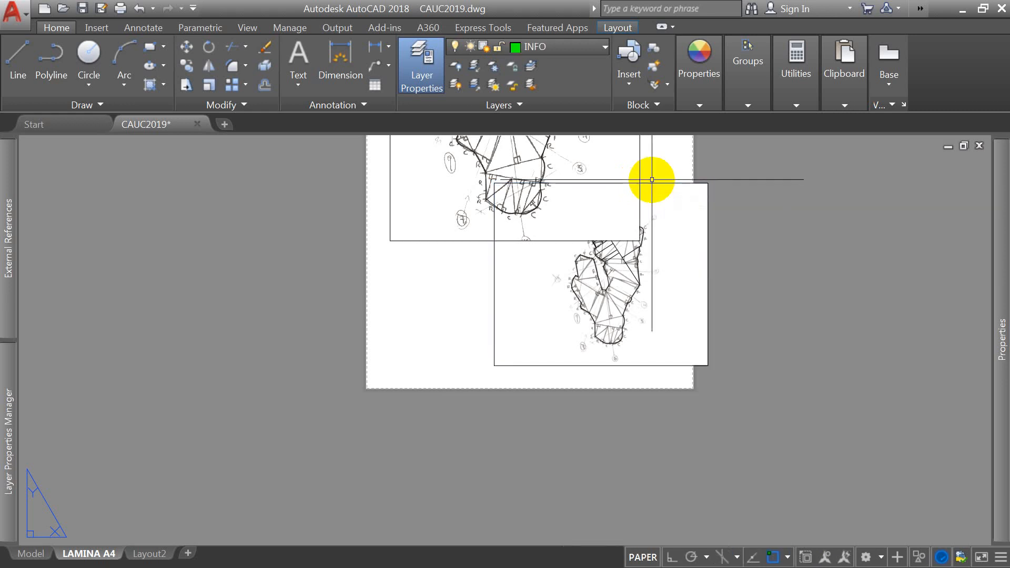
Step: Move the lower 1:1 viewport down a short distance until its lower edge sits just inside the sheet's bottom edge
left_click(651, 182)
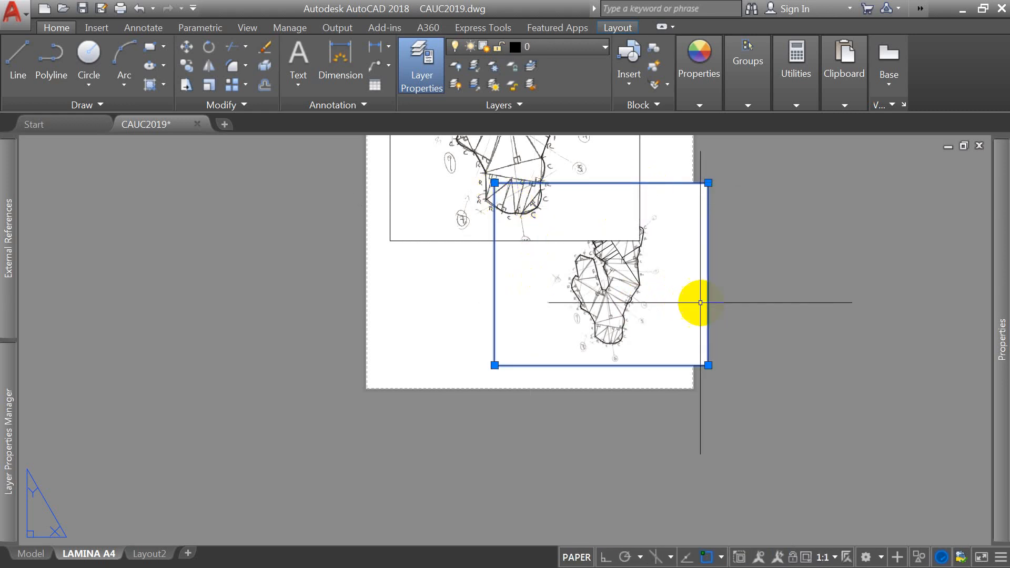
type("m")
key("Return")
left_click(805, 285)
left_click(802, 307)
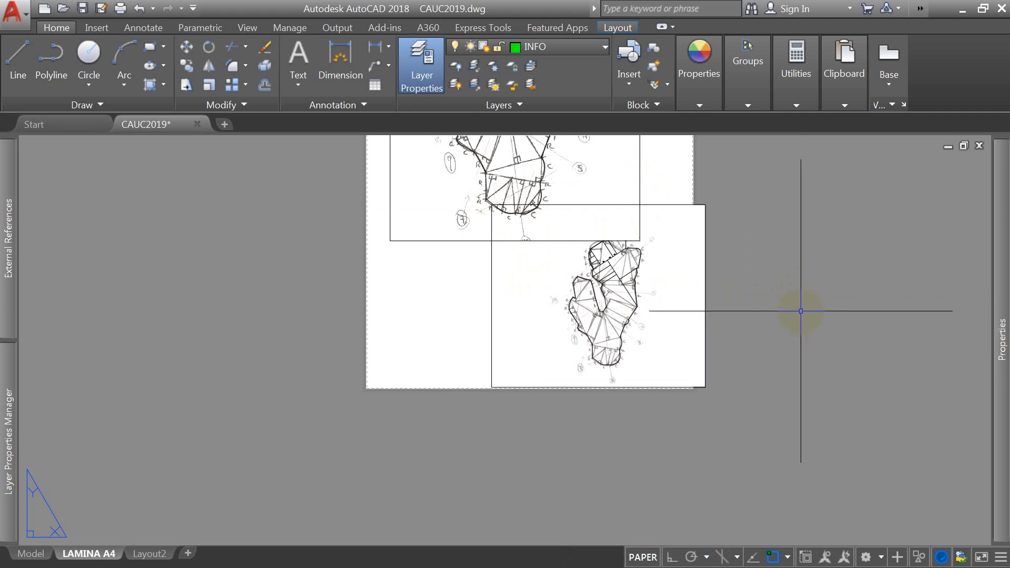
Step: Shrink the lower 1:1 viewport closer around the hand drawing by pulling both of its bottom corners inward
scroll(575, 248, "down", 2)
scroll(534, 322, "down", 2)
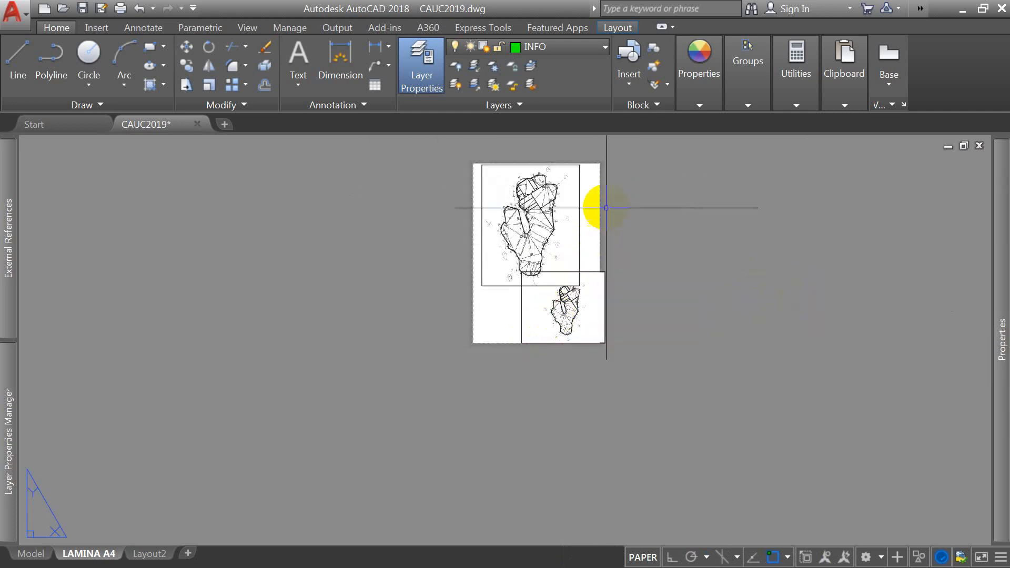
scroll(581, 200, "up", 2)
left_click(604, 367)
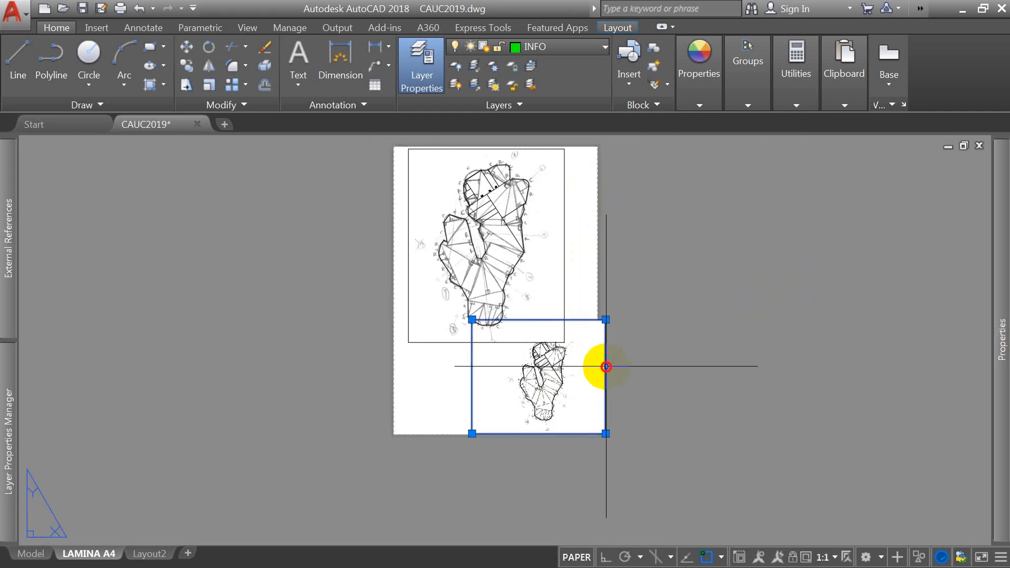
scroll(605, 472, "up", 4)
left_click(605, 370)
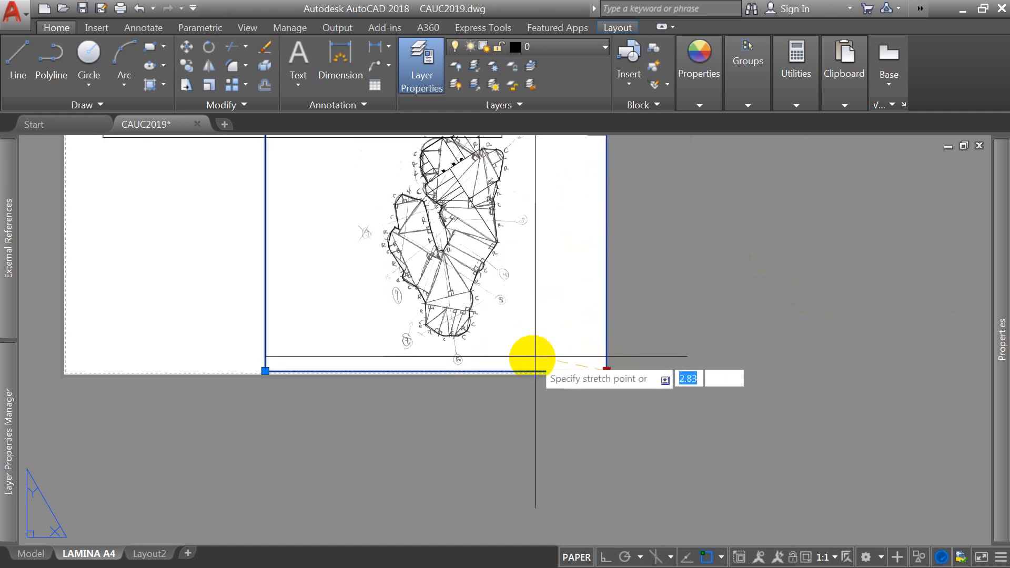
key("Escape")
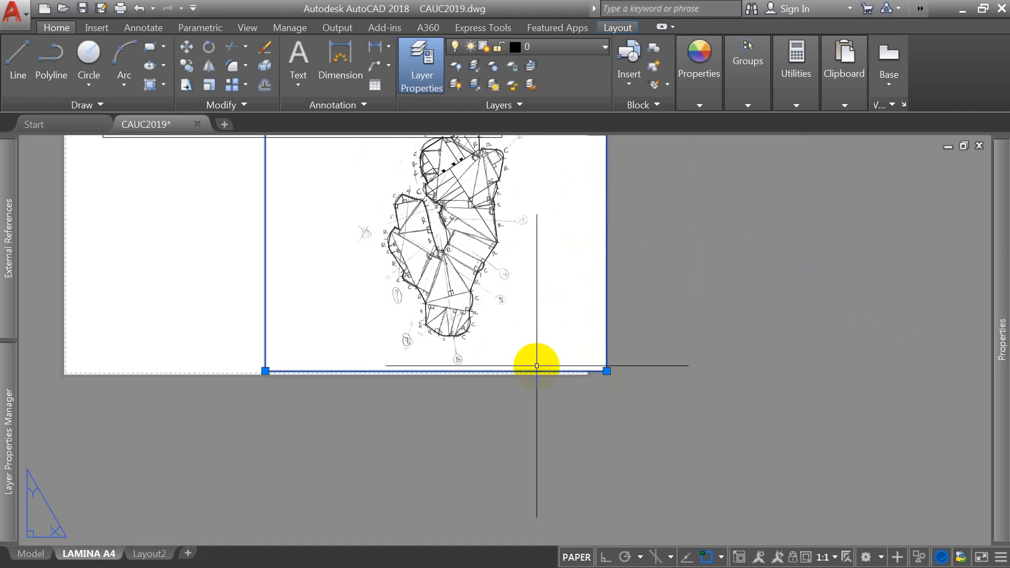
left_click(607, 370)
key("Escape")
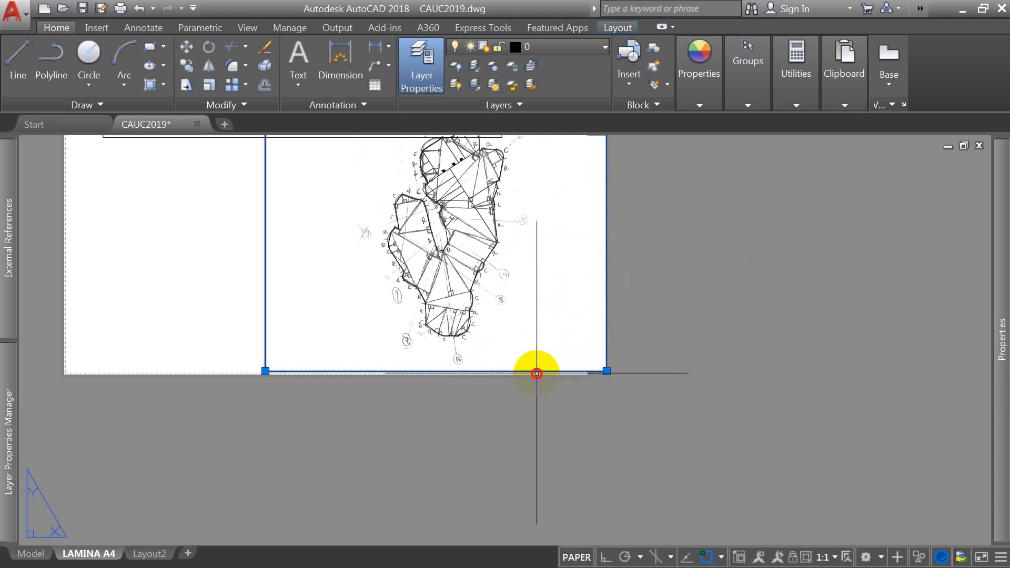
scroll(488, 421, "down", 2)
left_click(562, 390)
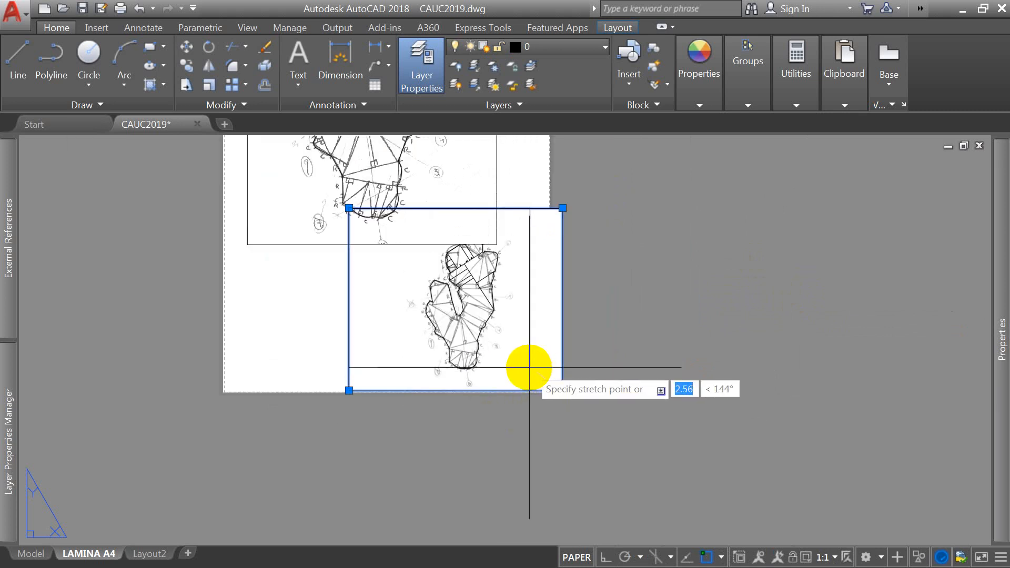
left_click(519, 382)
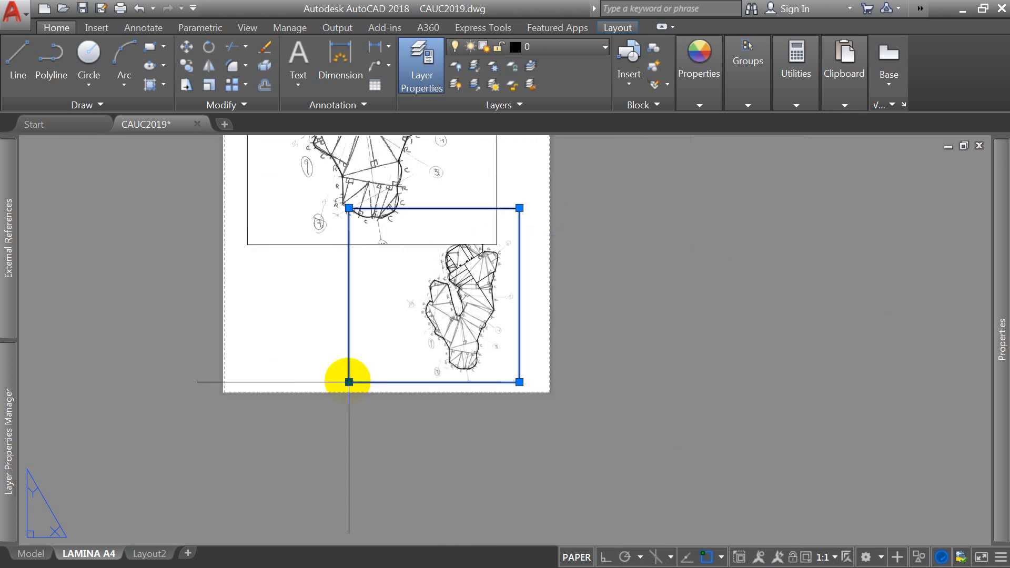
left_click(348, 382)
key("Escape")
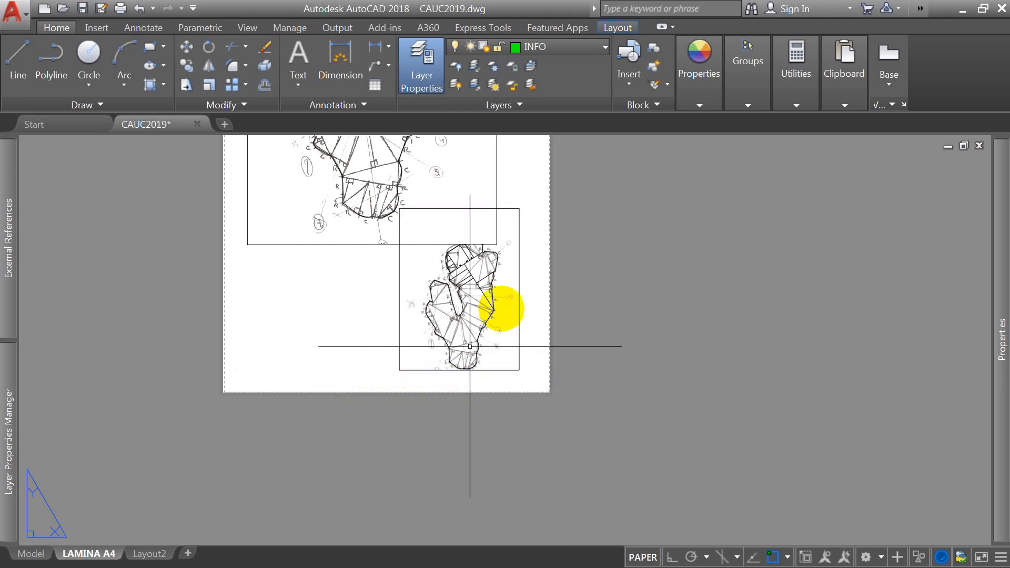
Step: Fit the whole layout in view, switch to model space and hide layer 0, which holds the scanned hand image
scroll(469, 271, "down", 5)
type("z")
key("Return")
type("e")
key("Return")
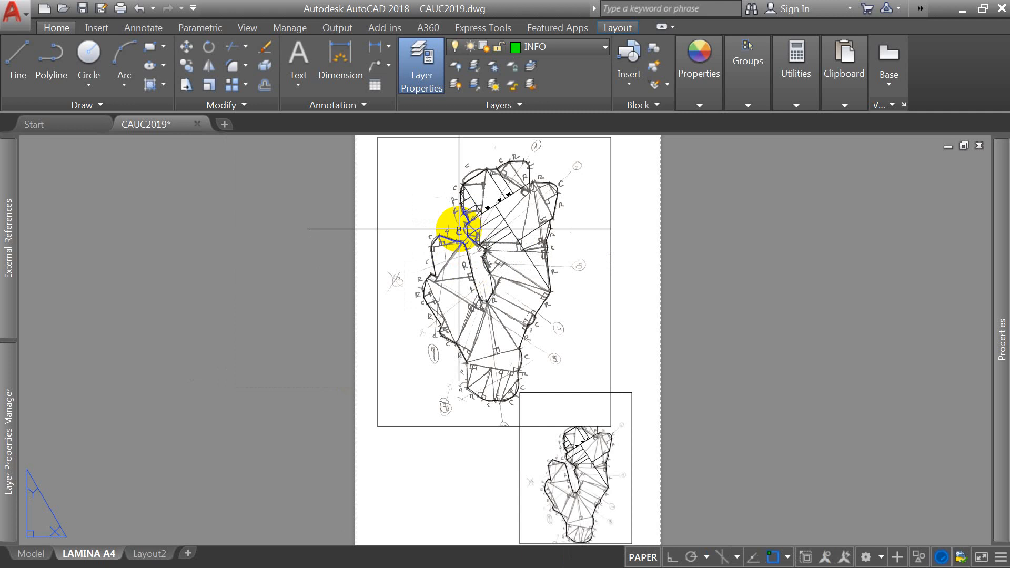
left_click(31, 554)
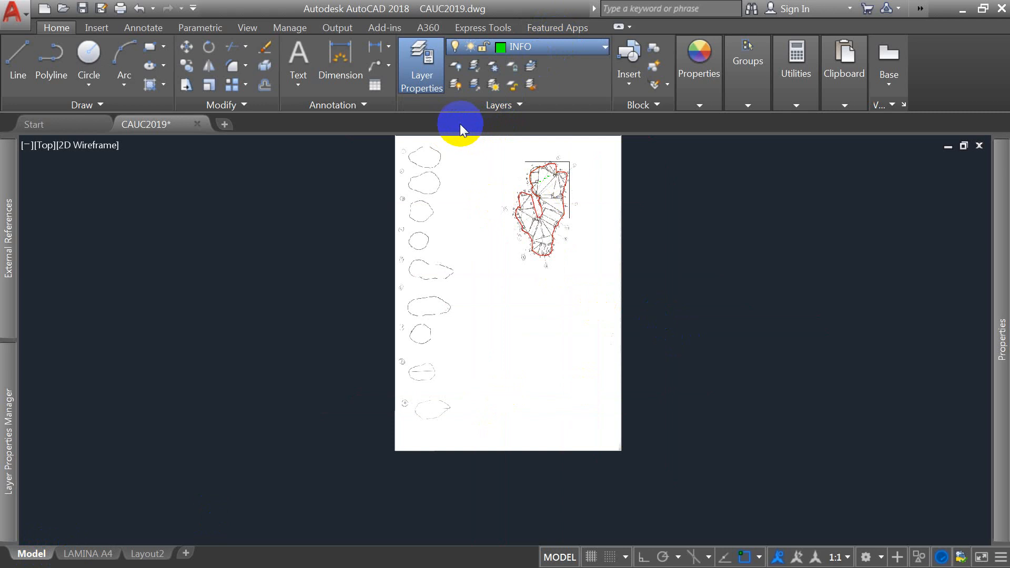
left_click(621, 208)
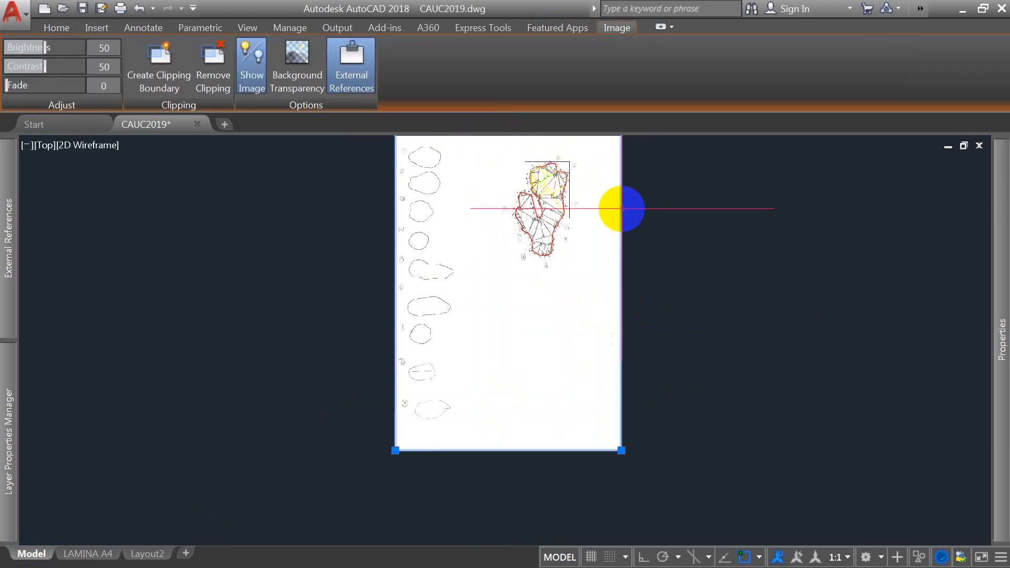
left_click(56, 28)
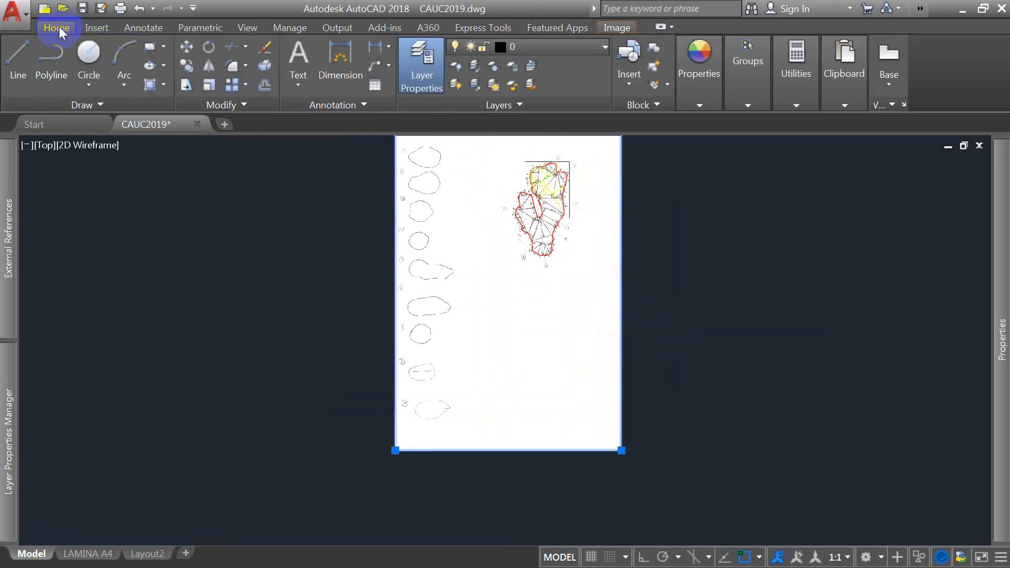
key("Escape")
left_click(595, 50)
left_click(512, 142)
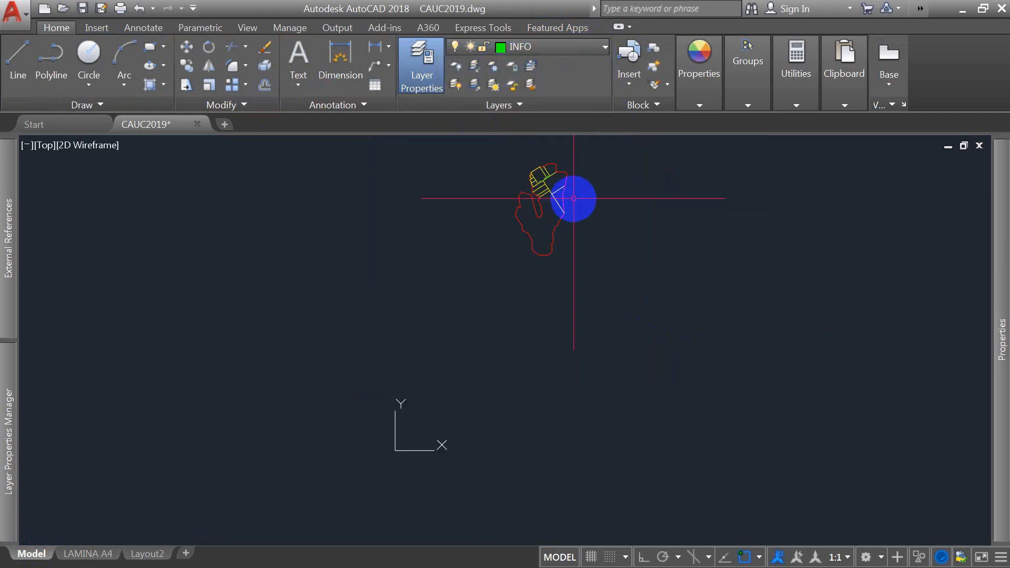
Step: Examine the dimensions along the diagonal line of the index finger up close, including the one between the upper parallel lines
scroll(555, 194, "up", 3)
scroll(493, 238, "down", 1)
middle_click_drag(486, 244, 442, 293)
scroll(459, 212, "up", 2)
scroll(505, 224, "up", 4)
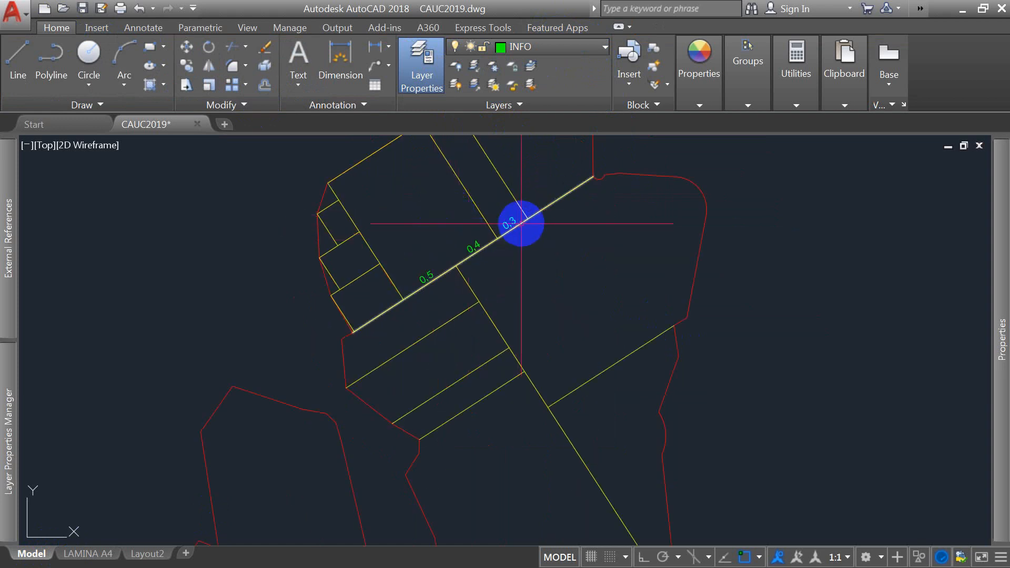
left_click(508, 221)
scroll(510, 221, "up", 4)
scroll(507, 232, "down", 6)
scroll(504, 240, "up", 4)
scroll(504, 239, "down", 4)
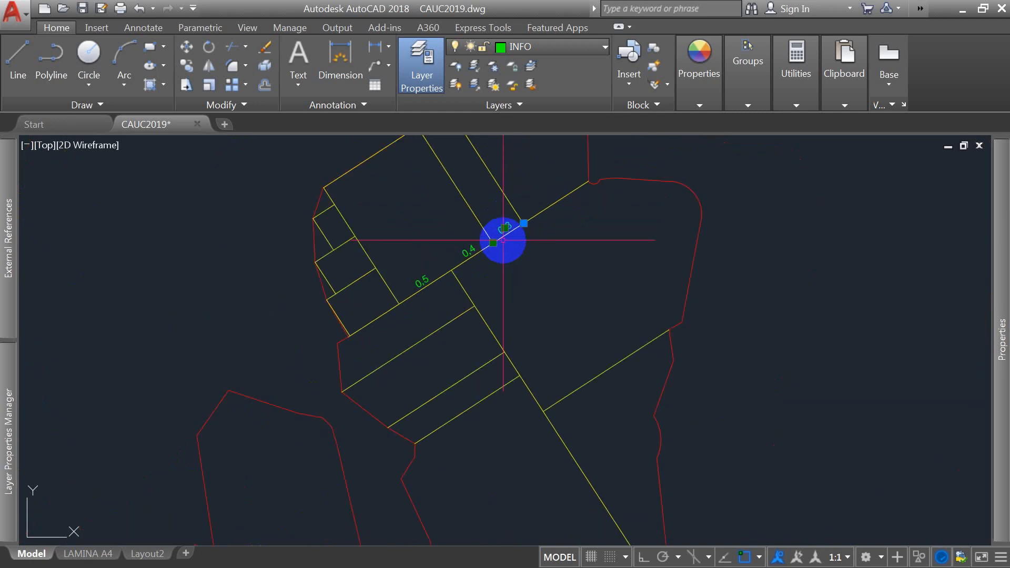
key("Escape")
scroll(502, 240, "down", 2)
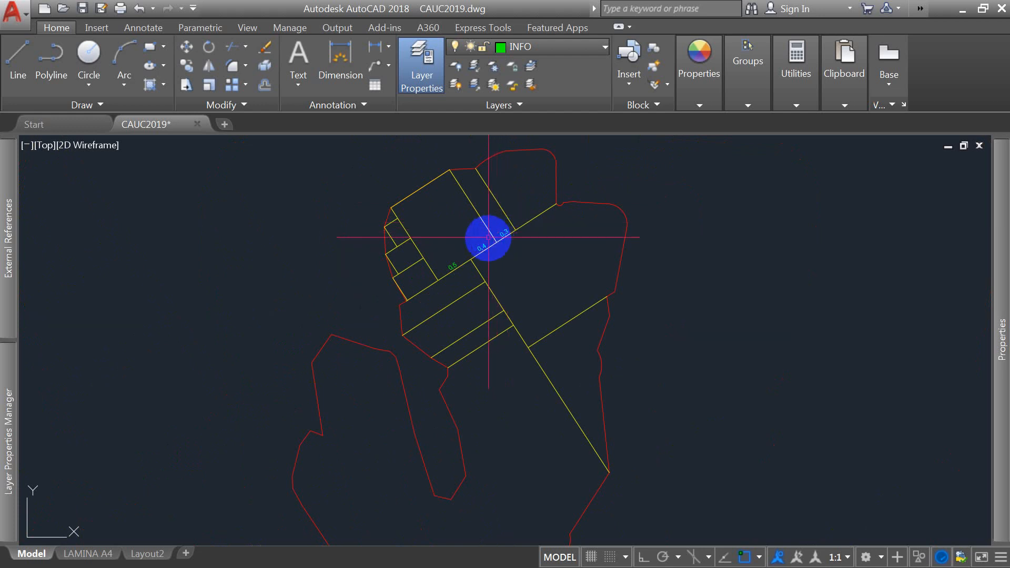
Step: Delete the three existing dimensions (0,3, 0,4 and 0,5) along the diagonal yellow line
left_click(478, 245)
left_click(451, 265)
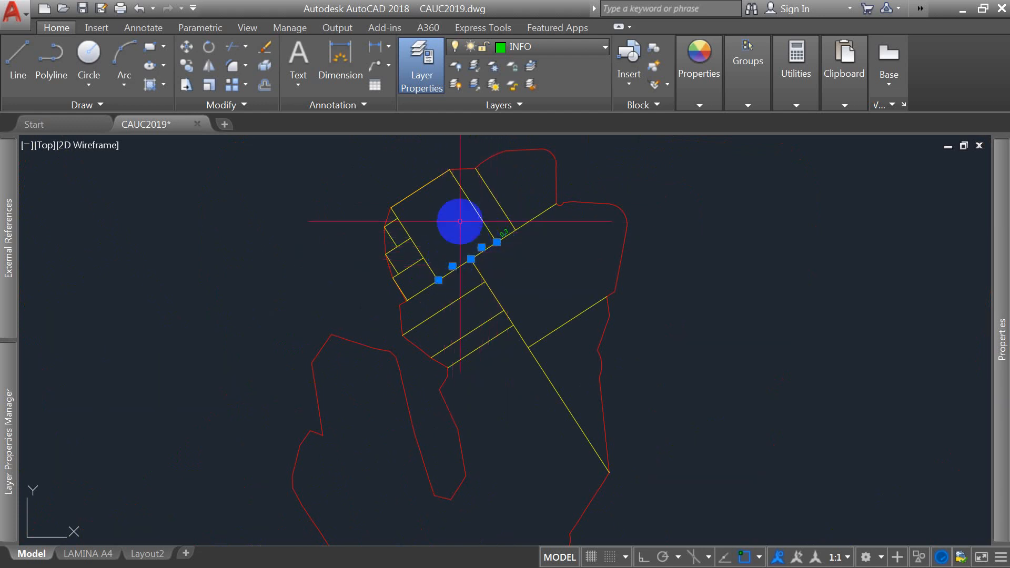
key("Delete")
left_click(490, 221)
key("Delete")
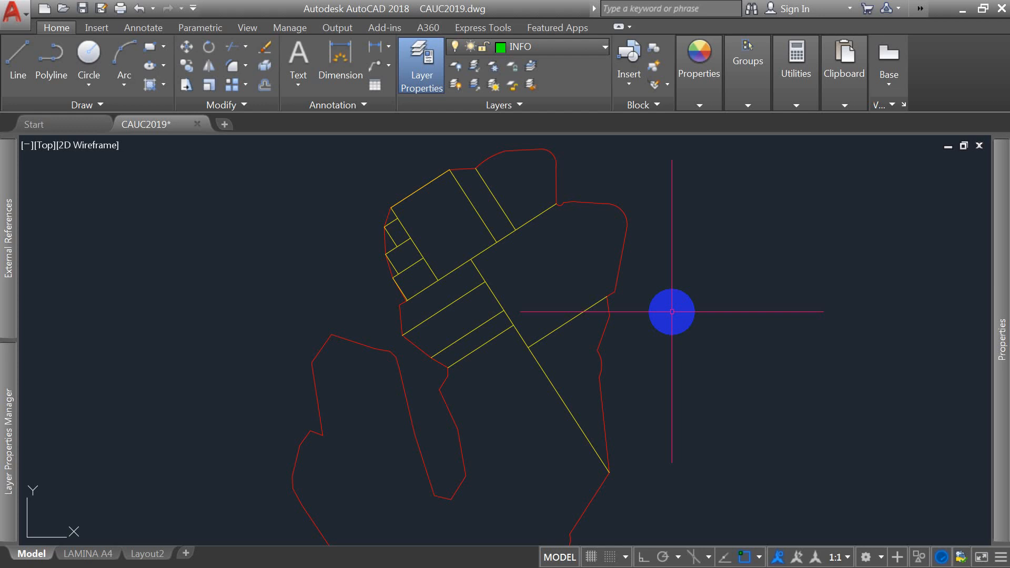
Step: Check the current dimension style 1A1 in the Dimension Style Manager and close it without making changes
scroll(496, 219, "down", 4)
scroll(500, 212, "up", 2)
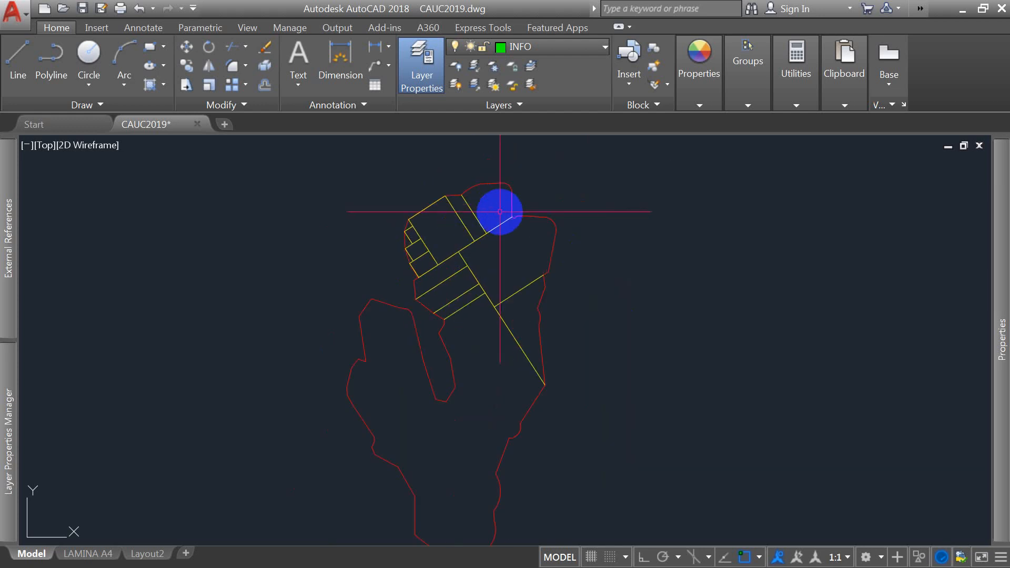
scroll(575, 244, "up", 1)
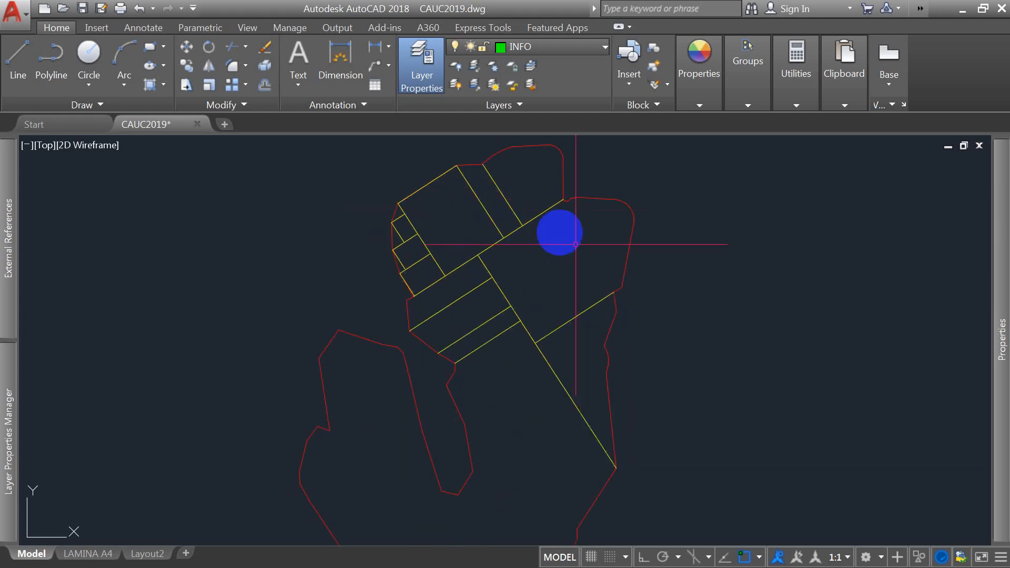
type("d")
key("Return")
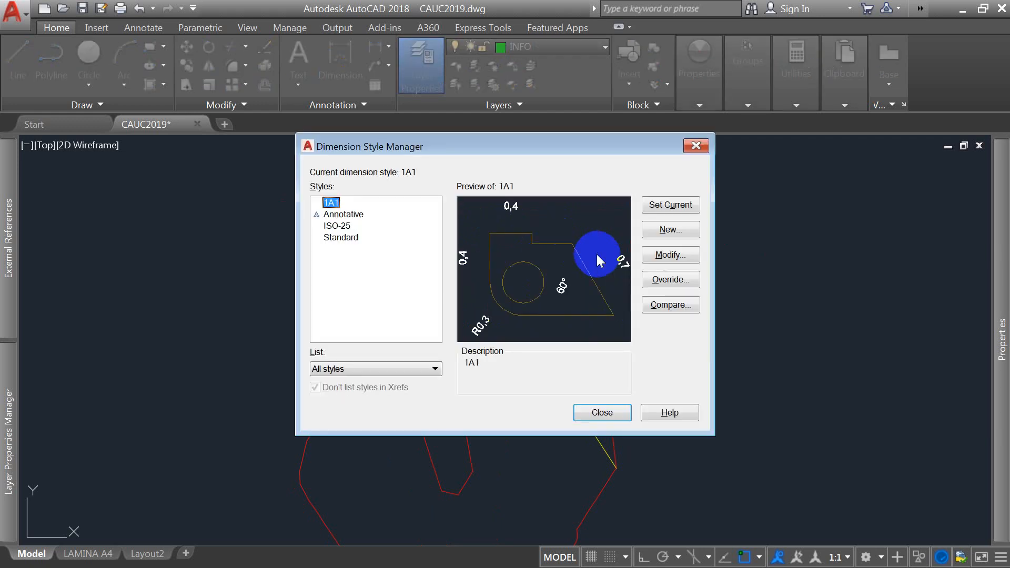
key("Escape")
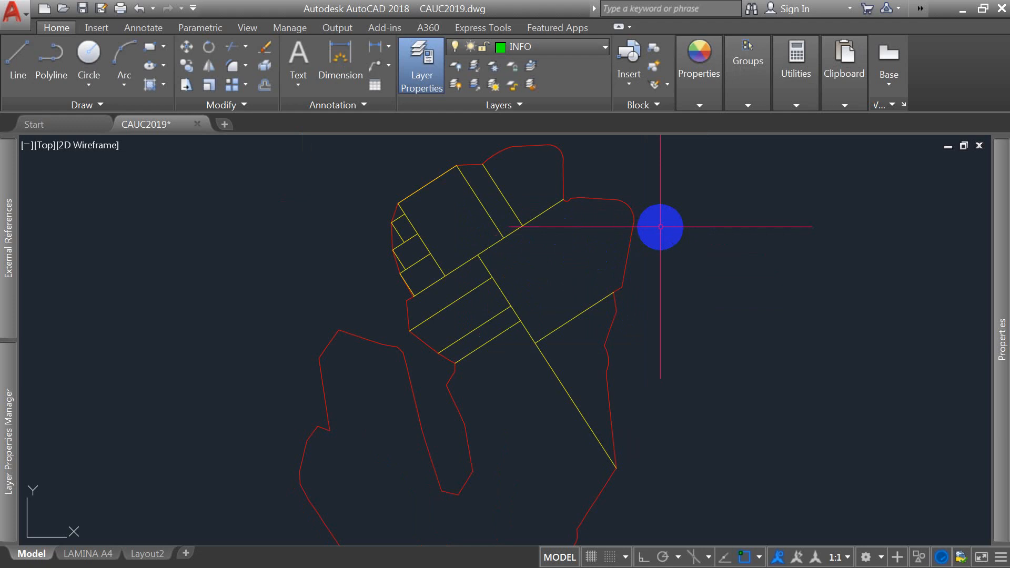
Step: Add an aligned dimension on the diagonal line between the feet of the two long upper parallel lines
type("dal")
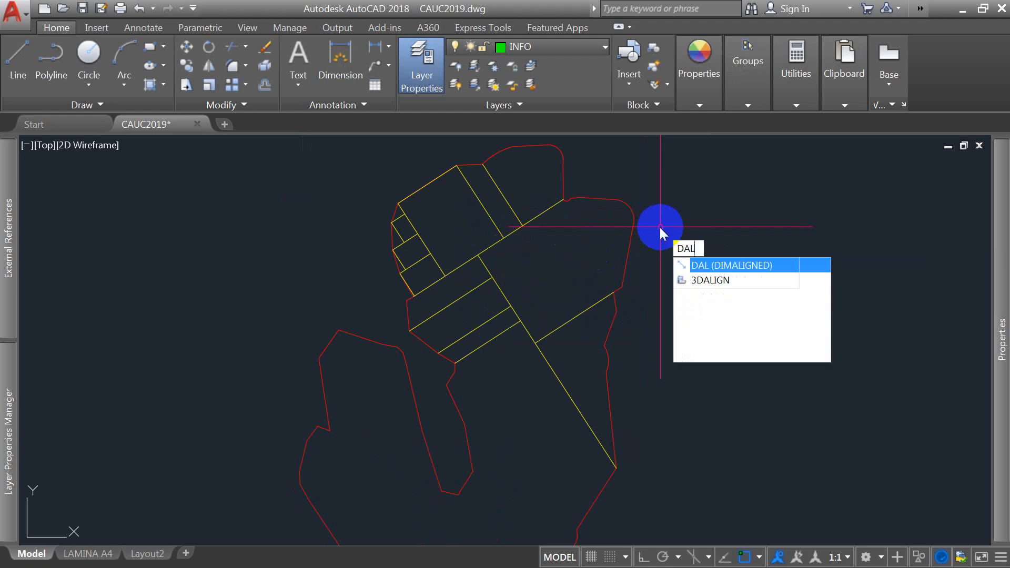
left_click(726, 269)
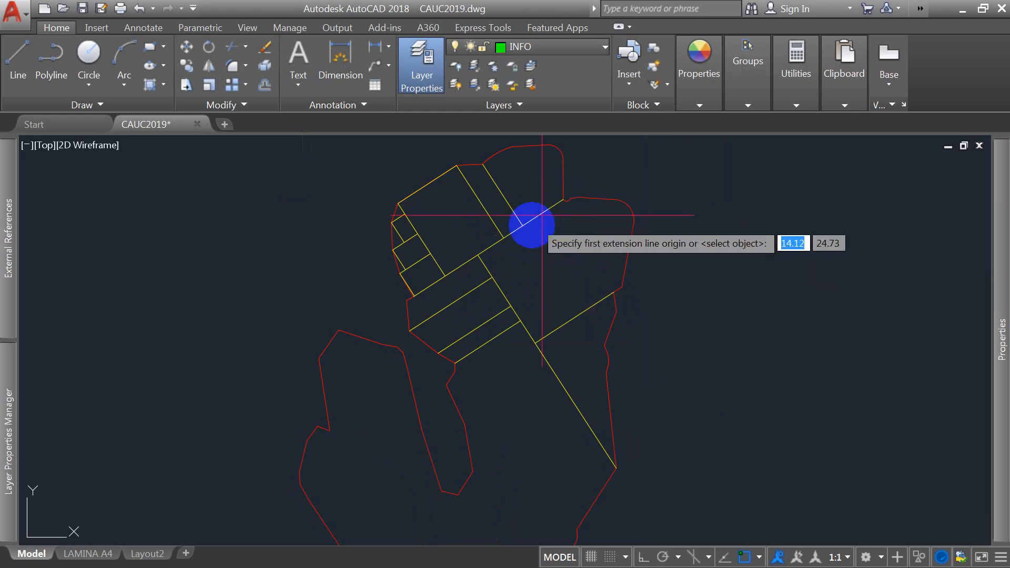
left_click(526, 231)
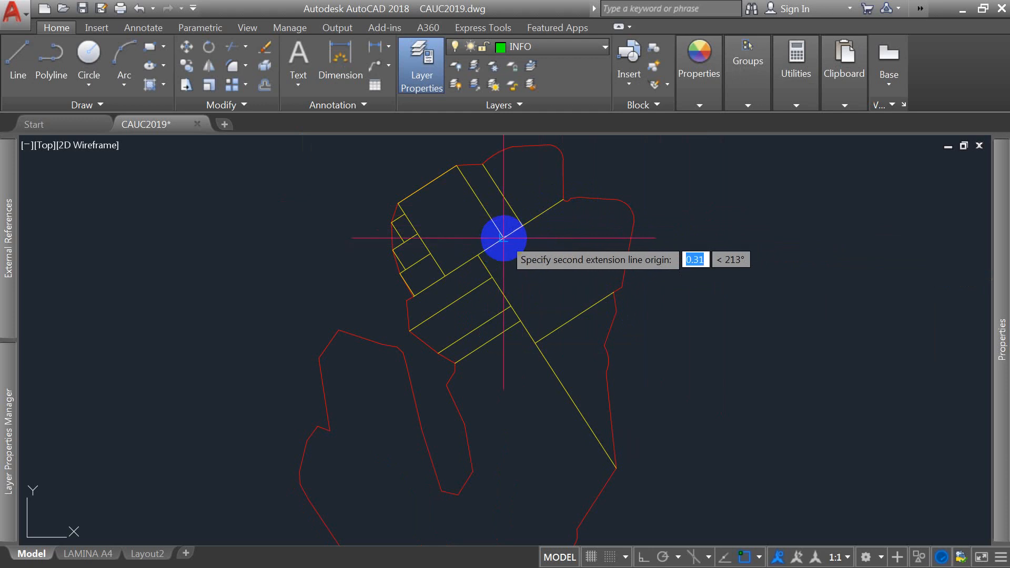
scroll(502, 233, "up", 4)
left_click(508, 243)
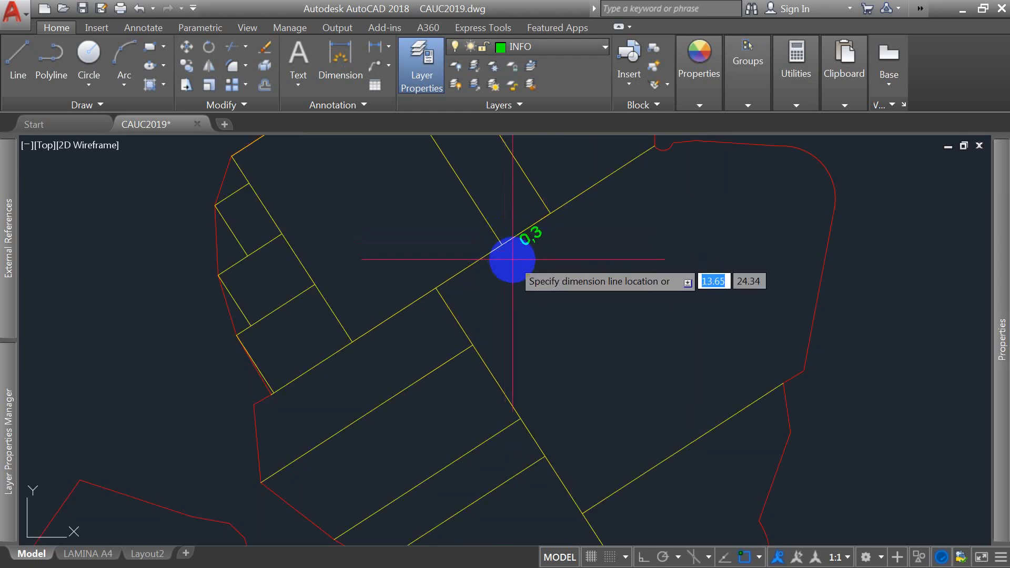
left_click(497, 244)
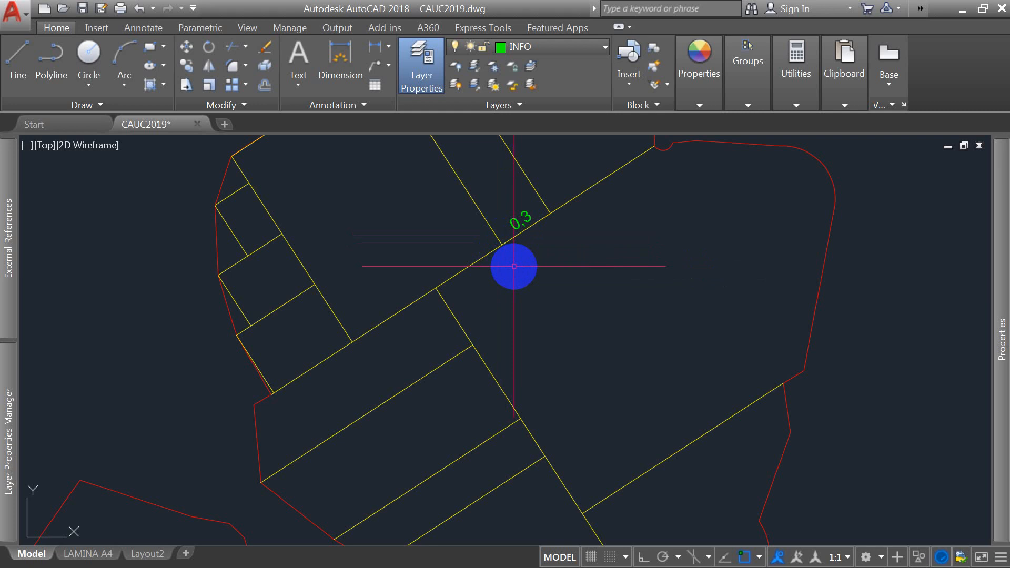
Step: Try a linear dimension on the adjoining diagonal segment, down to the start of the long lower perpendicular, and cancel it before placement
type("D")
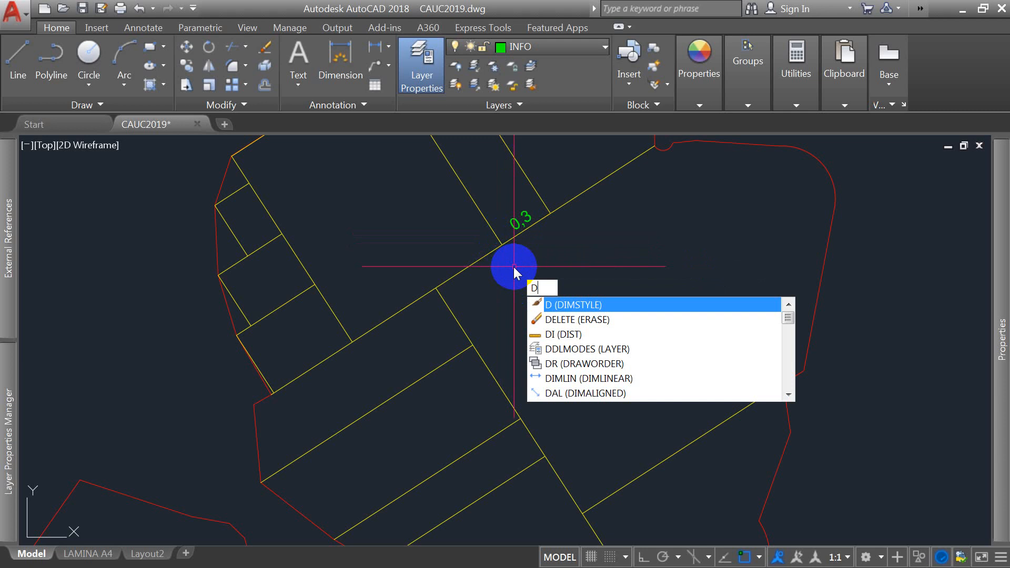
type("I")
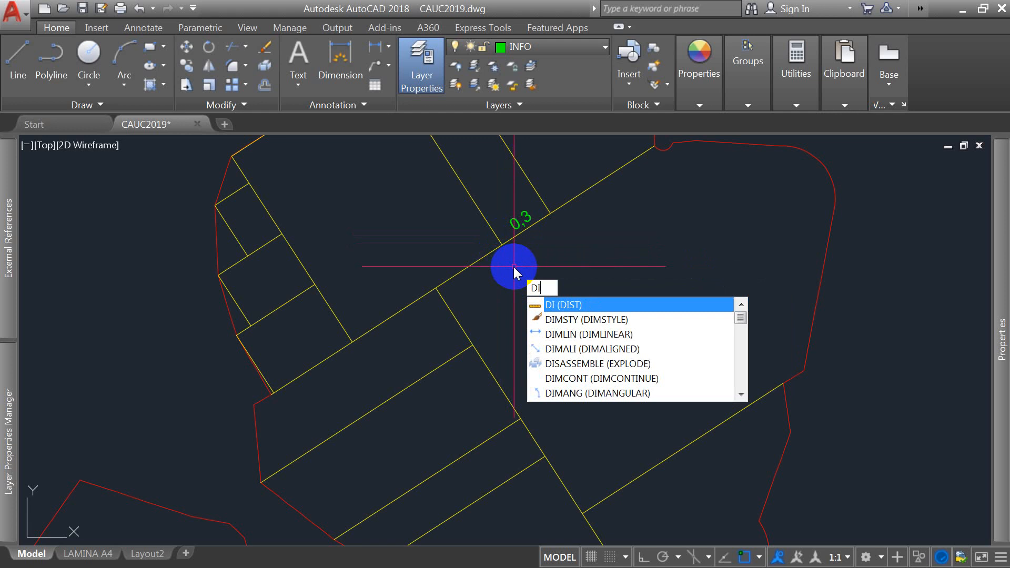
type("M")
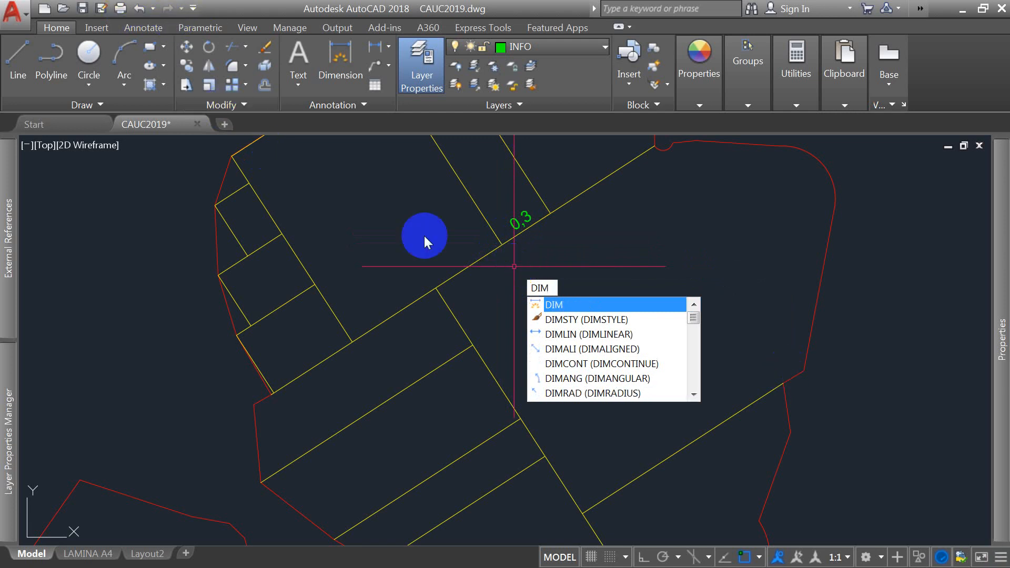
left_click(579, 340)
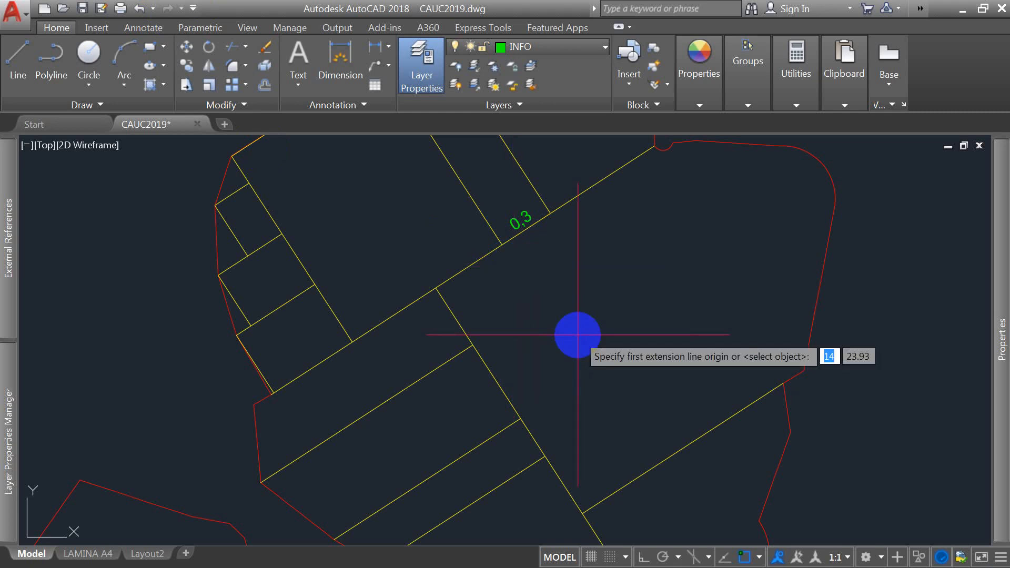
left_click(436, 287)
left_click(501, 244)
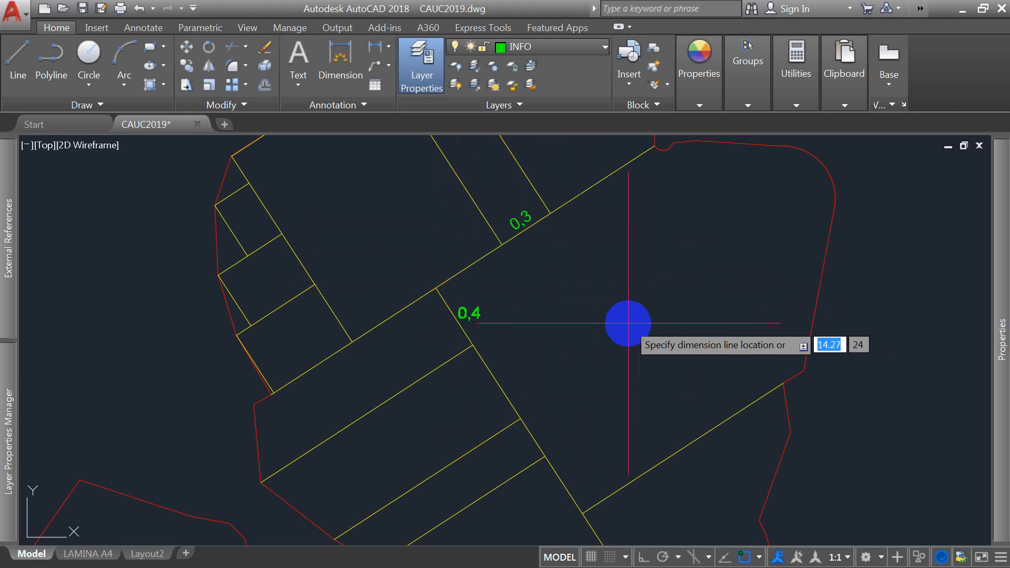
key("Escape")
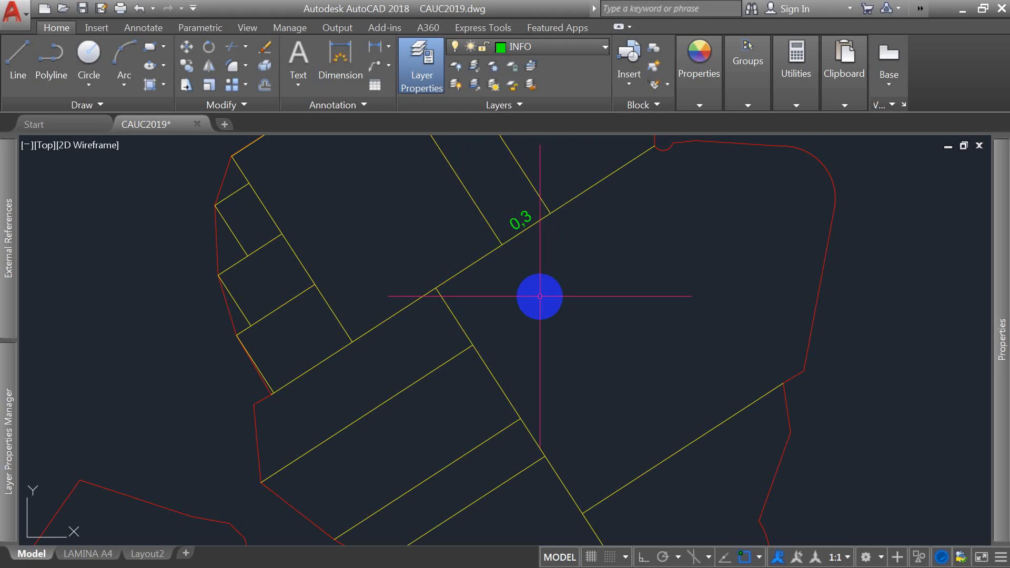
Step: Add an angular dimension between the long diagonal line and the long perpendicular running down from it
type("D")
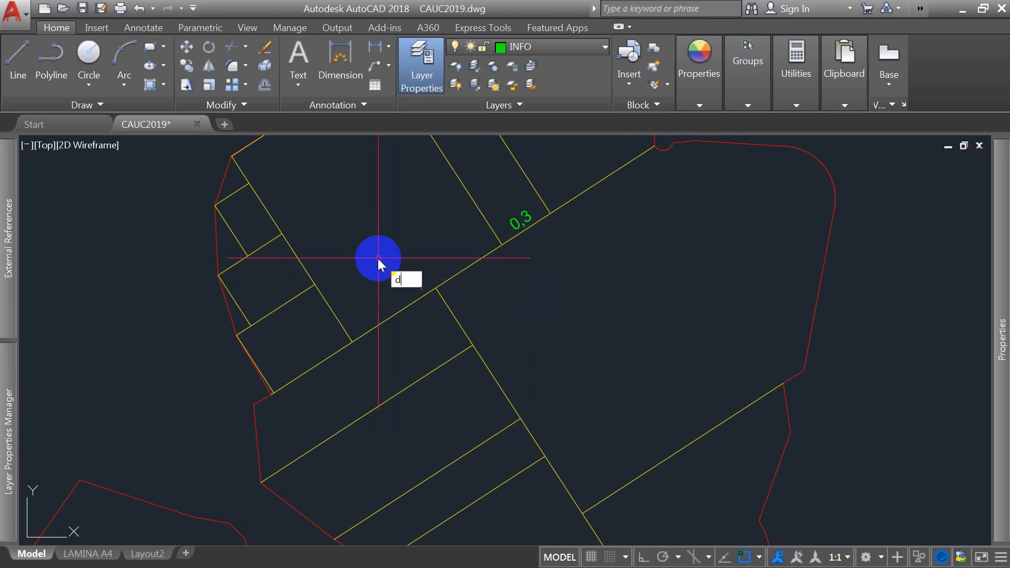
type("IMa")
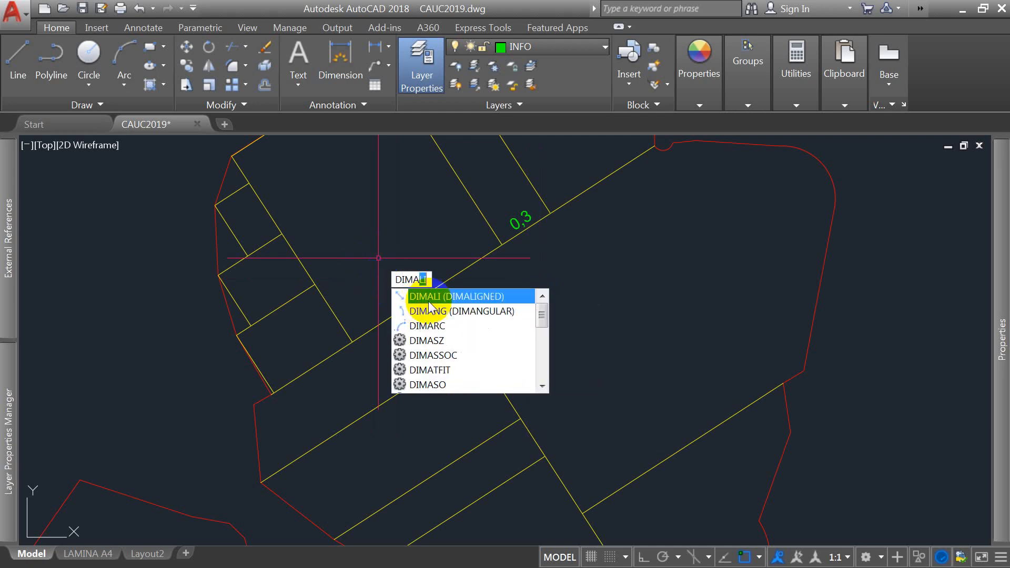
left_click(436, 310)
scroll(412, 306, "down", 3)
scroll(395, 303, "up", 2)
left_click(390, 301)
left_click(394, 285)
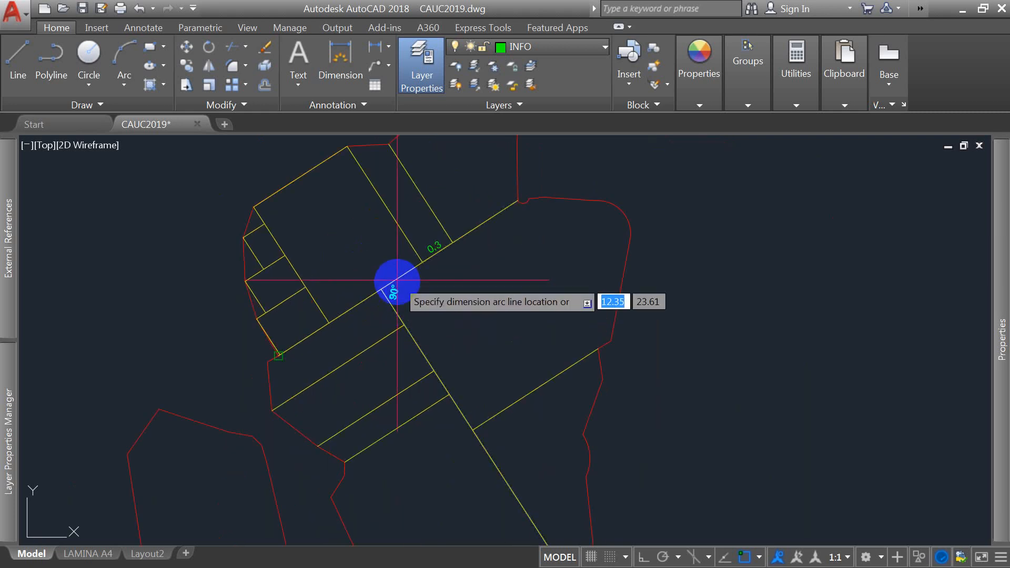
scroll(399, 290, "up", 2)
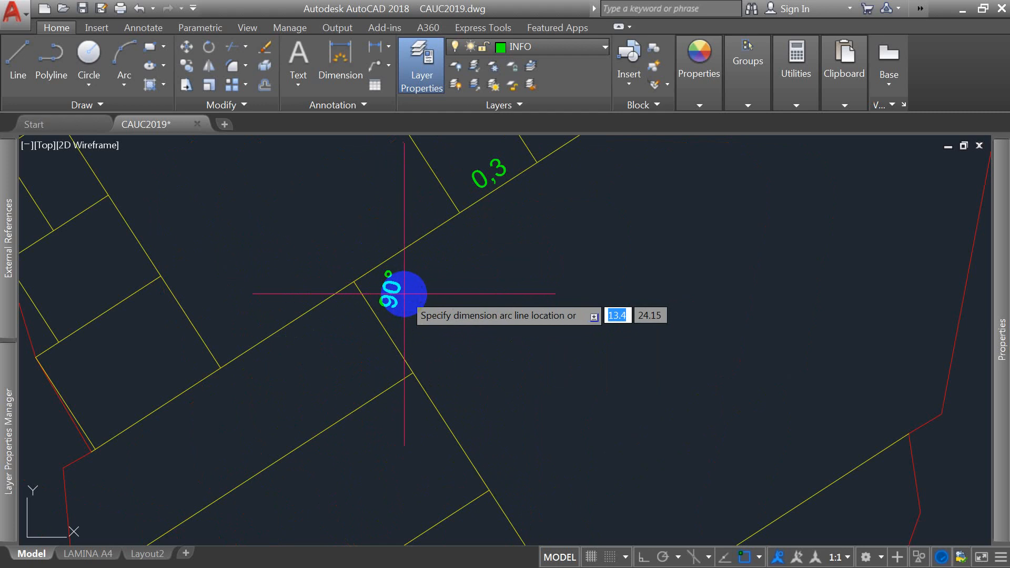
scroll(404, 293, "up", 3)
scroll(407, 293, "down", 2)
Step: Add an angular dimension between the long diagonal line and the nearer of the two long upper parallel lines
key("Return")
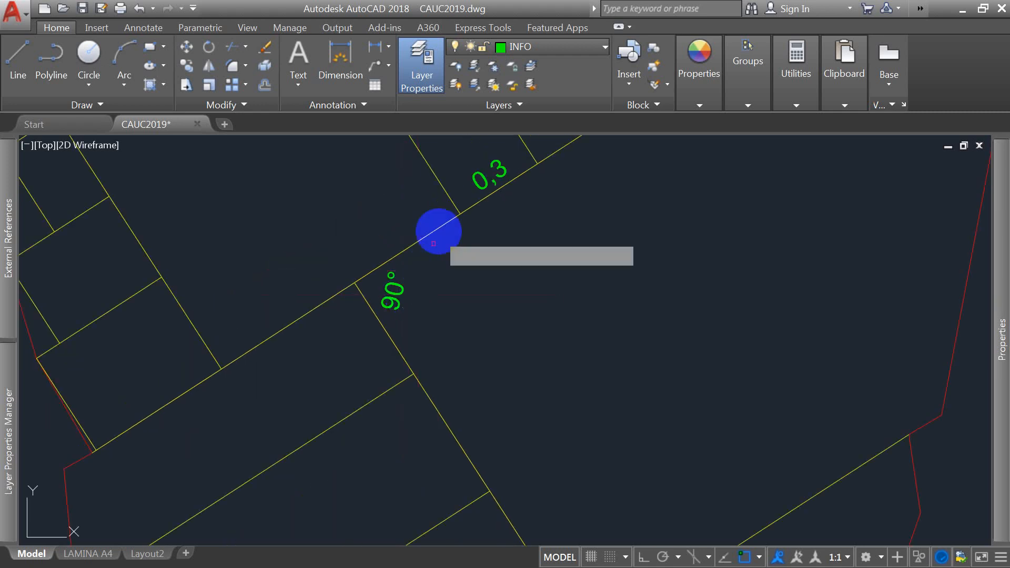
left_click(442, 224)
left_click(445, 193)
left_click(427, 192)
scroll(421, 201, "down", 2)
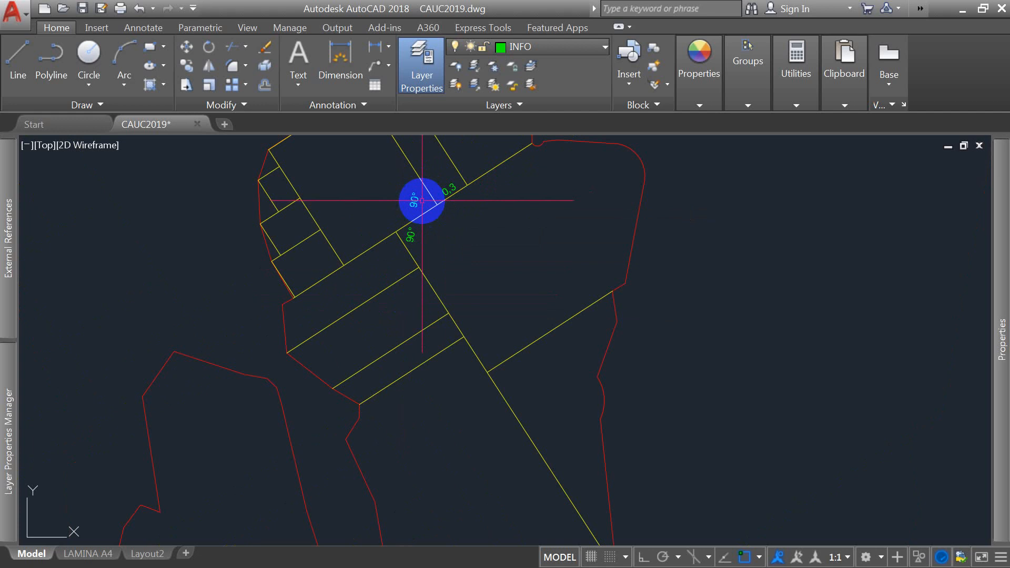
Step: Delete both angular dimensions and the aligned dimension along the diagonal line
scroll(422, 200, "up", 2)
left_click(420, 198)
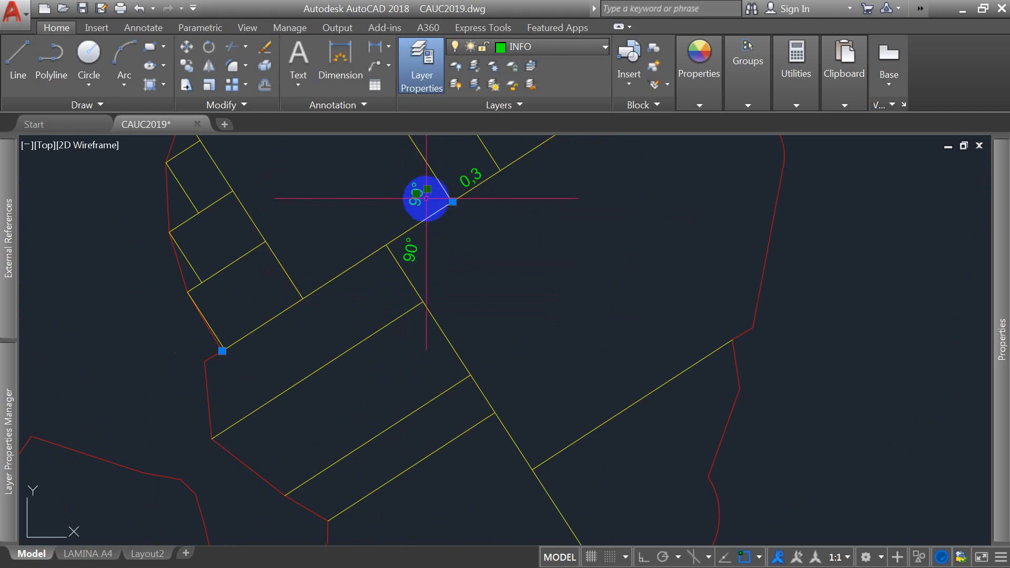
key("Delete")
left_click(419, 257)
left_click(401, 249)
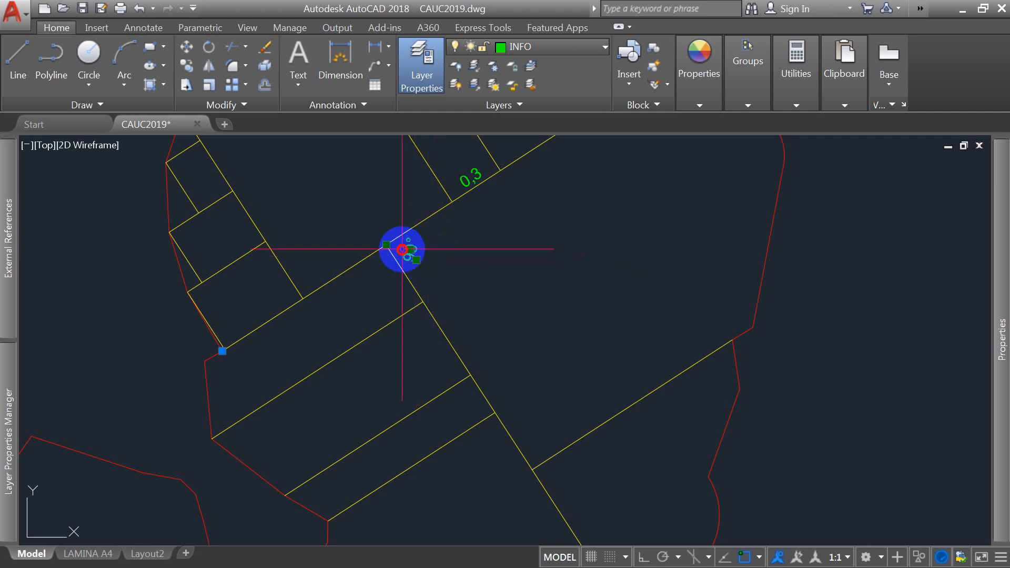
key("Delete")
scroll(417, 252, "down", 4)
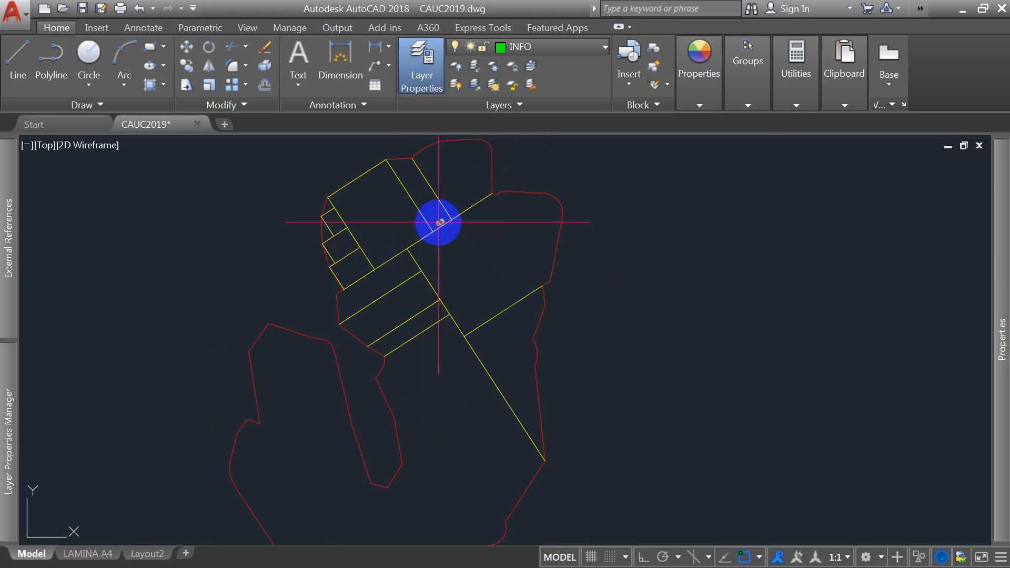
scroll(466, 247, "up", 2)
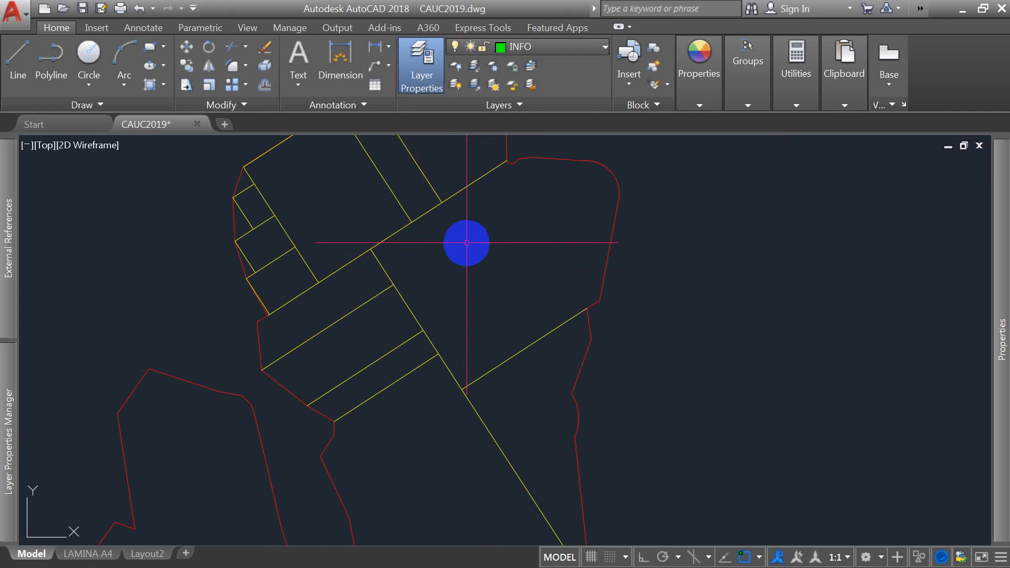
Step: Add an arc length dimension to the large rounded corner at the right of the hand outline
type("dimar")
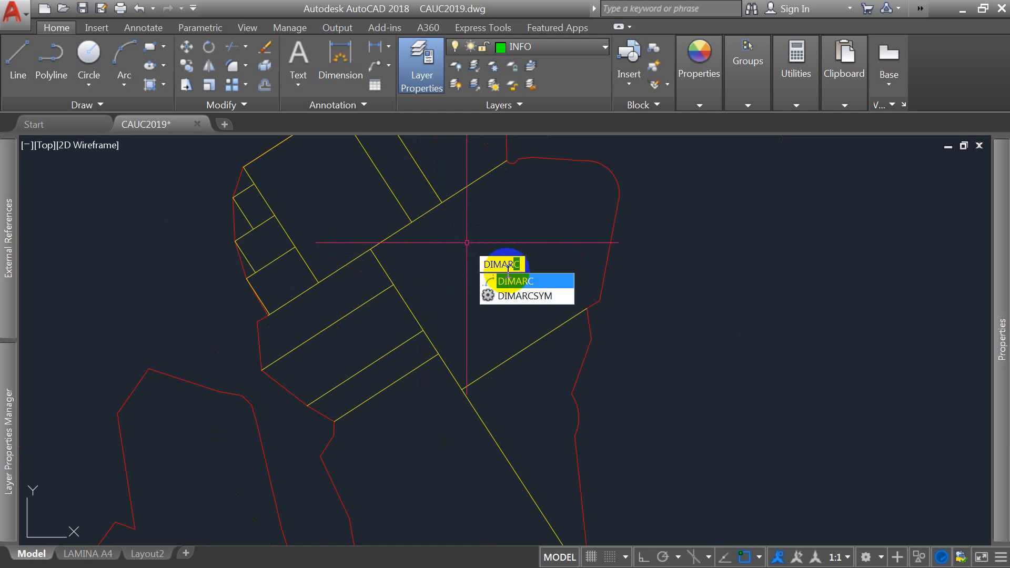
key("Return")
scroll(399, 330, "down", 3)
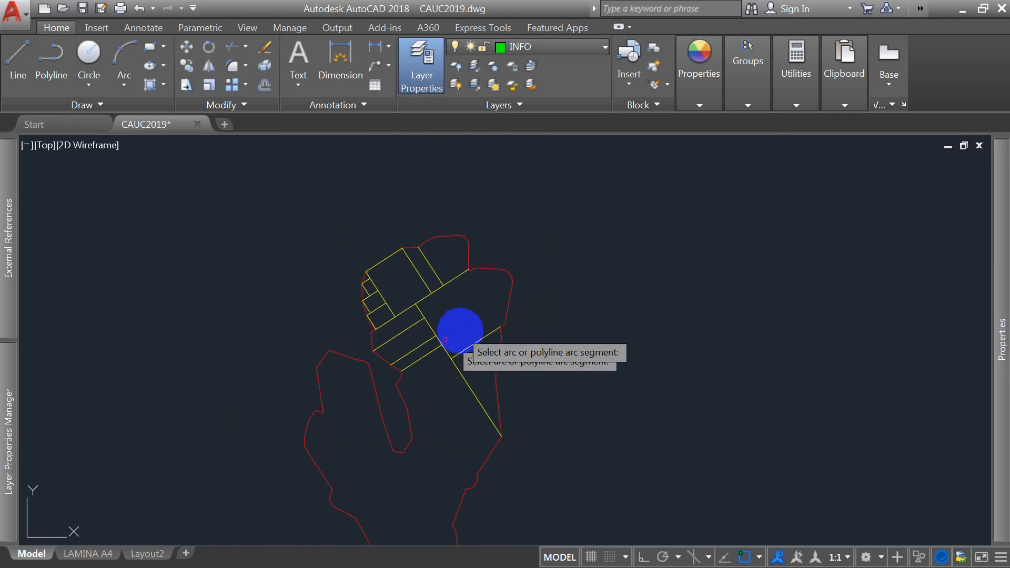
scroll(526, 284, "up", 5)
left_click(570, 312)
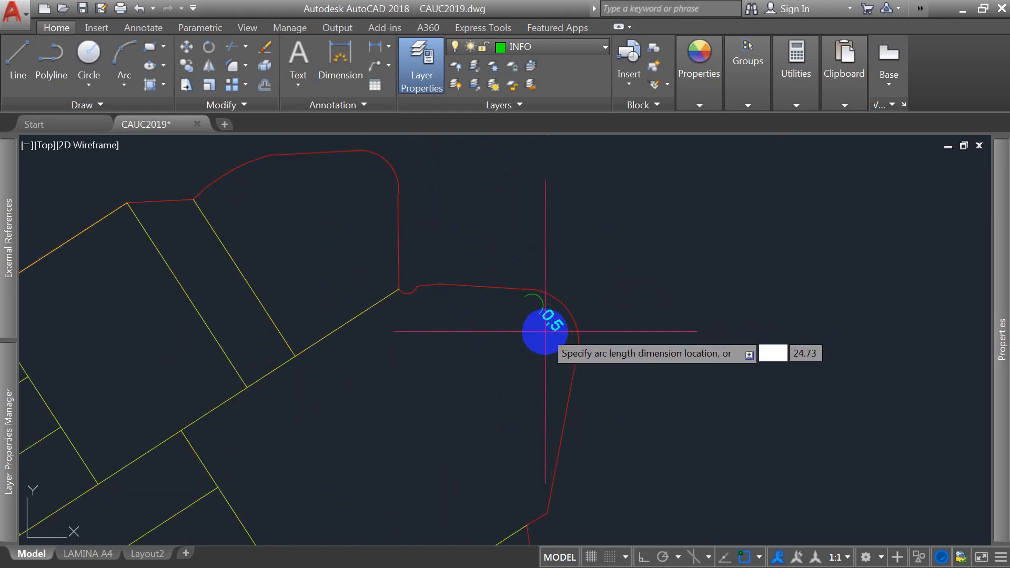
left_click(570, 318)
scroll(571, 318, "down", 4)
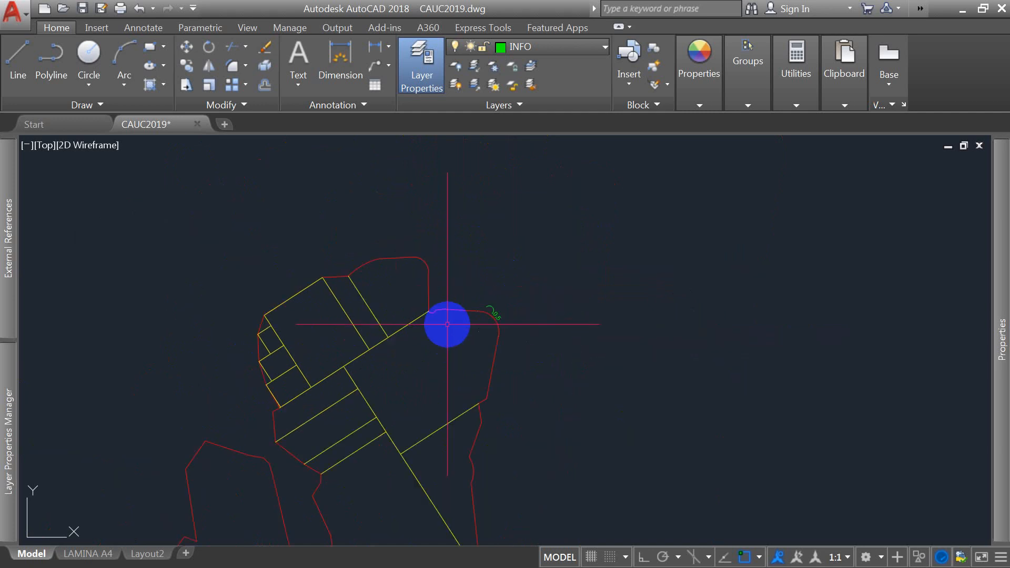
Step: Check the extent of the rounded corner's arc on the outline polyline and erase its arc length dimension
scroll(496, 313, "up", 5)
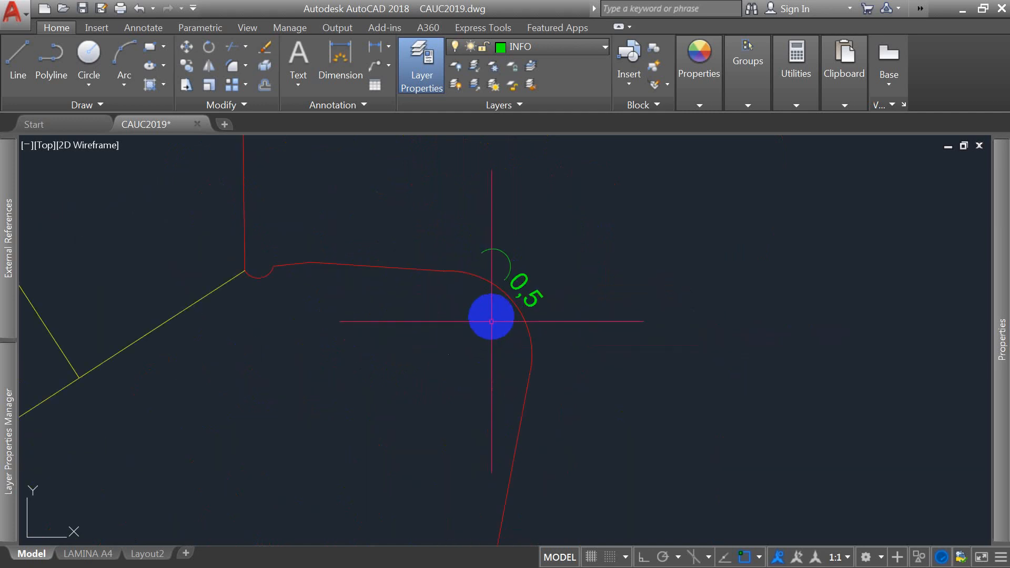
left_click(443, 270)
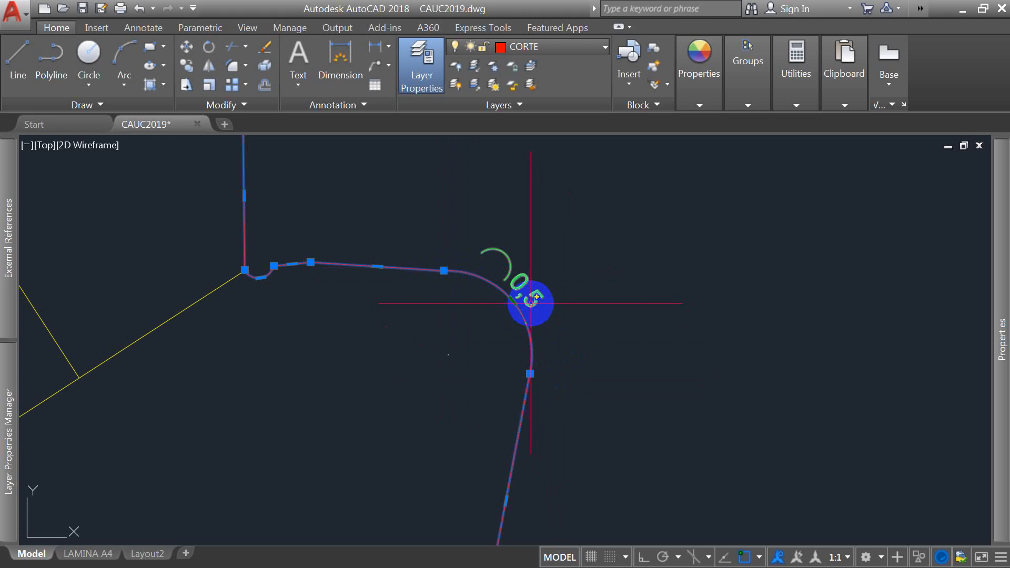
key("Escape")
left_click(532, 293)
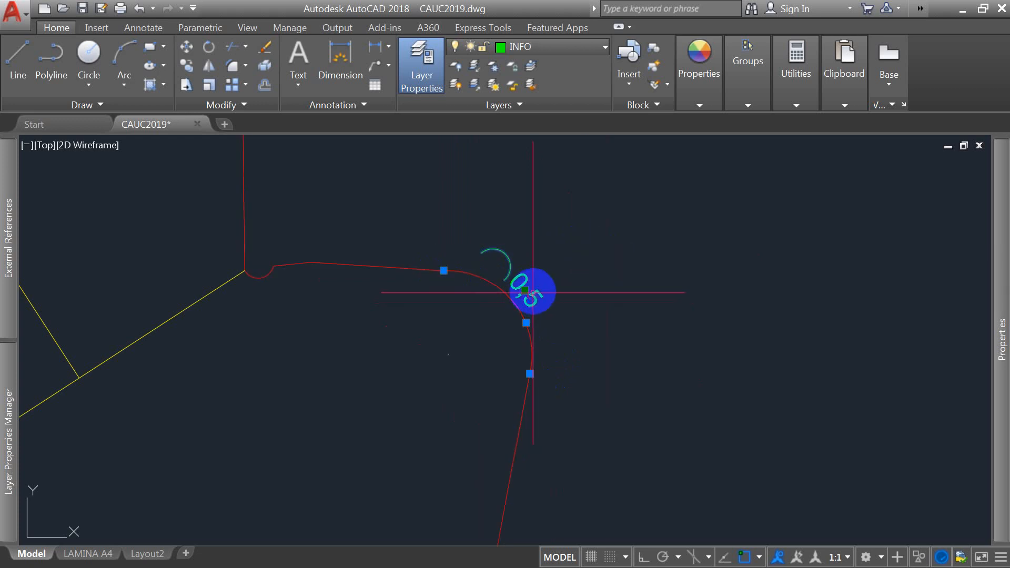
type("e")
key("Return")
Step: Add a radius dimension inside the large rounded corner of the hand outline
type("dimar")
key("BackSpace")
key("BackSpace")
key("BackSpace")
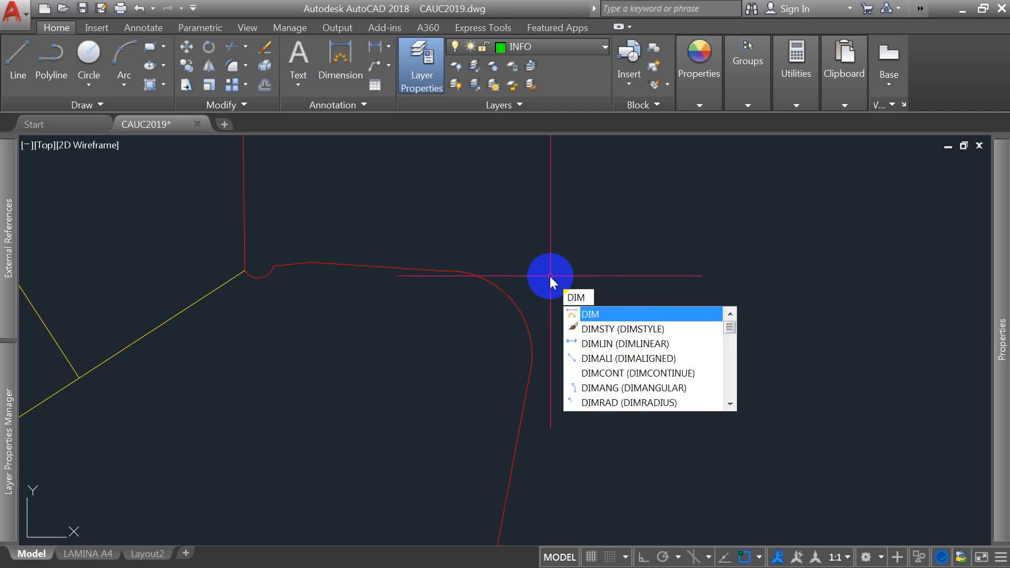
type("AR")
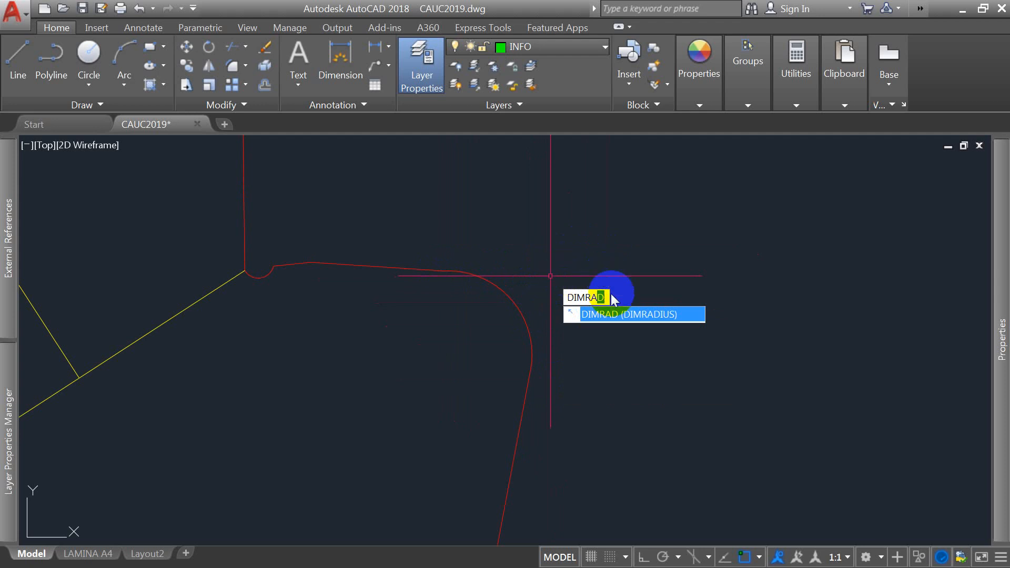
left_click(607, 311)
left_click(514, 305)
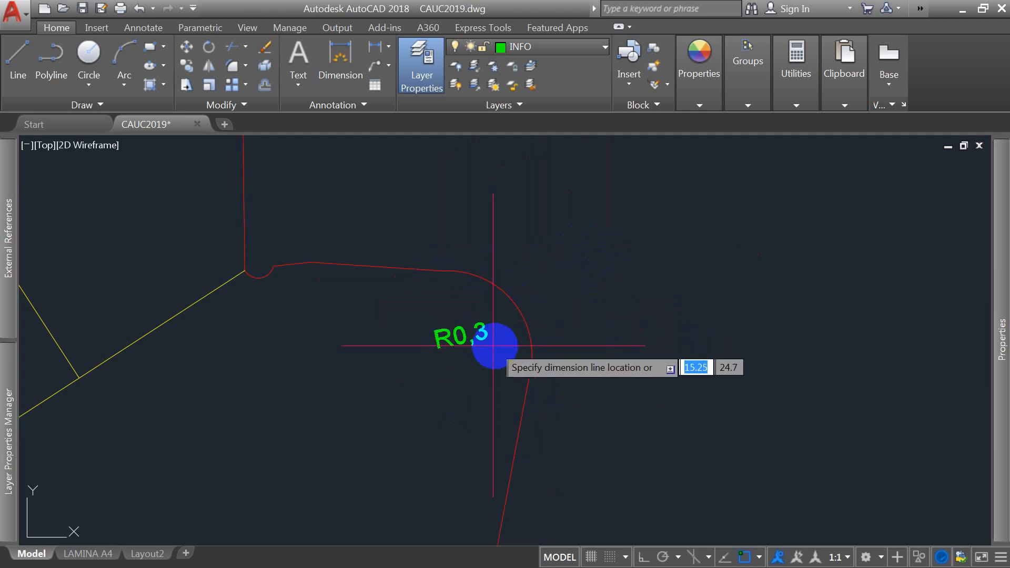
scroll(505, 328, "down", 4)
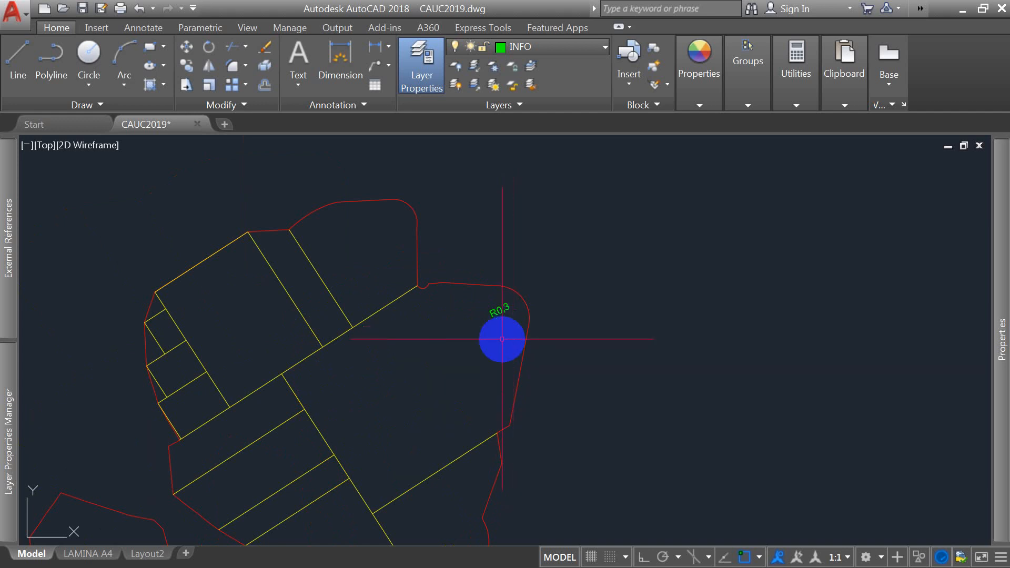
Step: Set ISO-25 as the current dimension style
type("d")
key("Return")
left_click(331, 224)
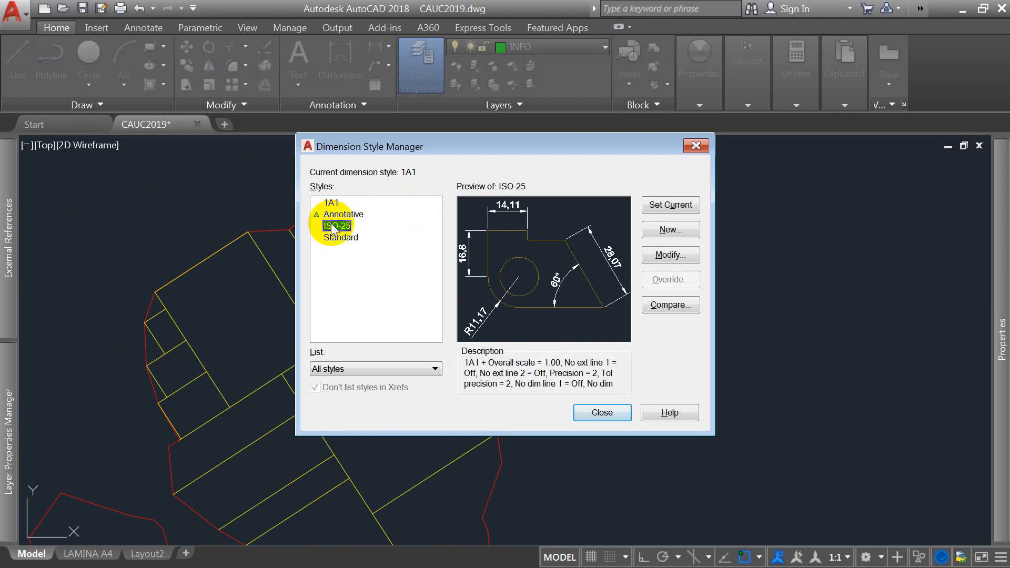
right_click(332, 226)
left_click(363, 235)
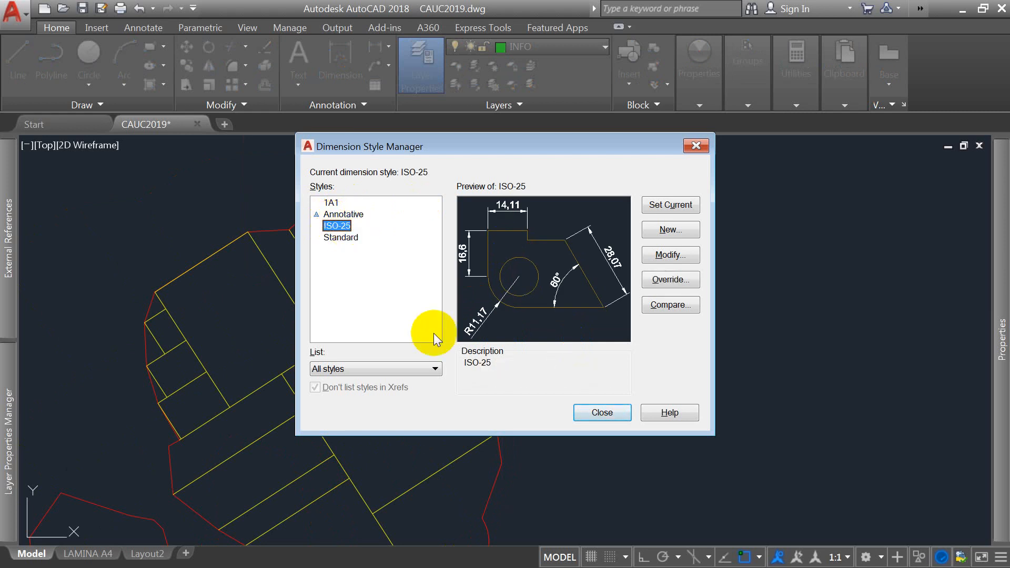
left_click(607, 412)
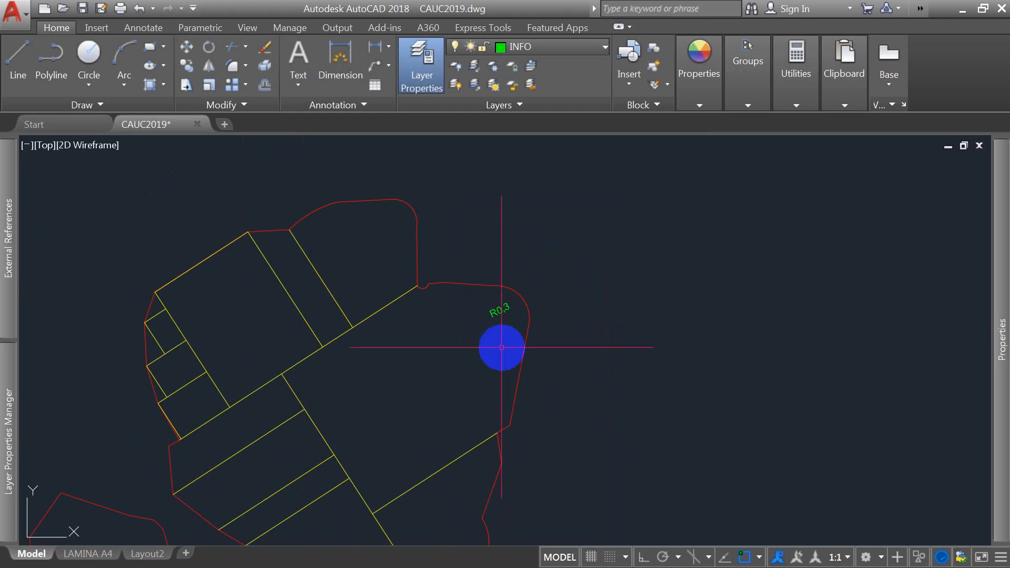
Step: Delete the radius dimension from the large rounded corner
scroll(502, 313, "up", 4)
left_click(500, 310)
key("Delete")
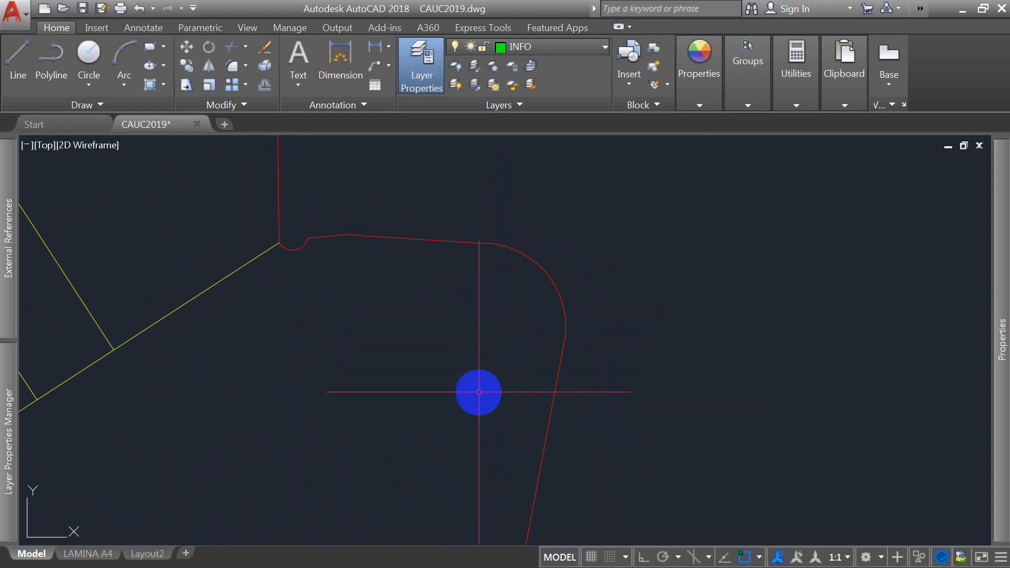
Step: Add an arc length dimension in the ISO-25 style to the large rounded corner of the hand outline
type("D")
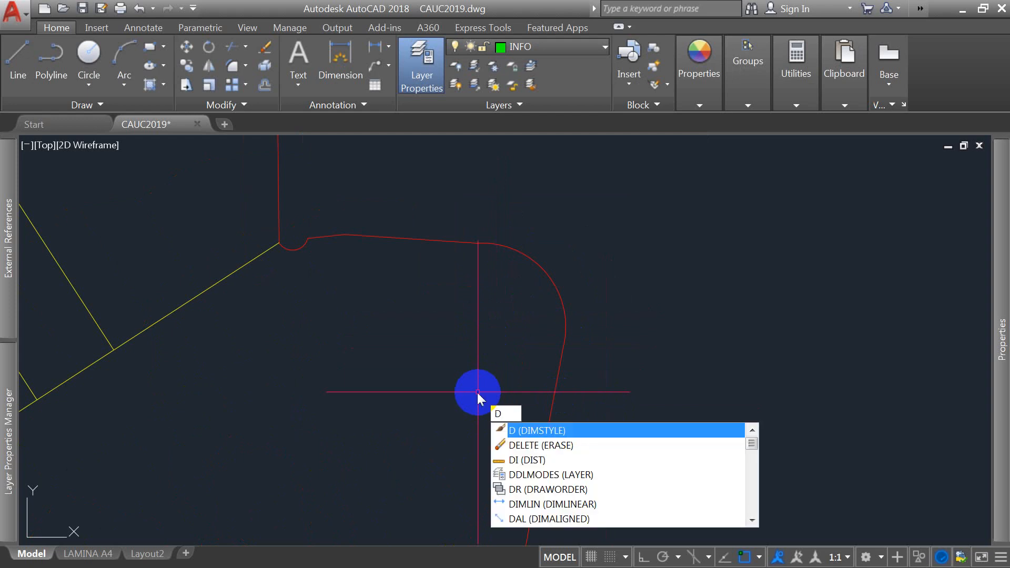
type("IMARC")
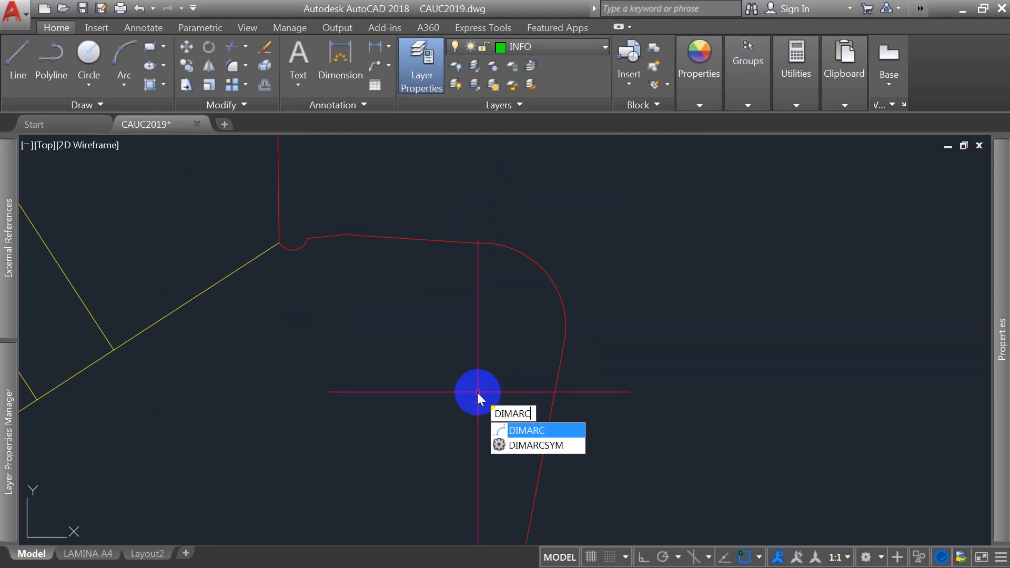
key("Return")
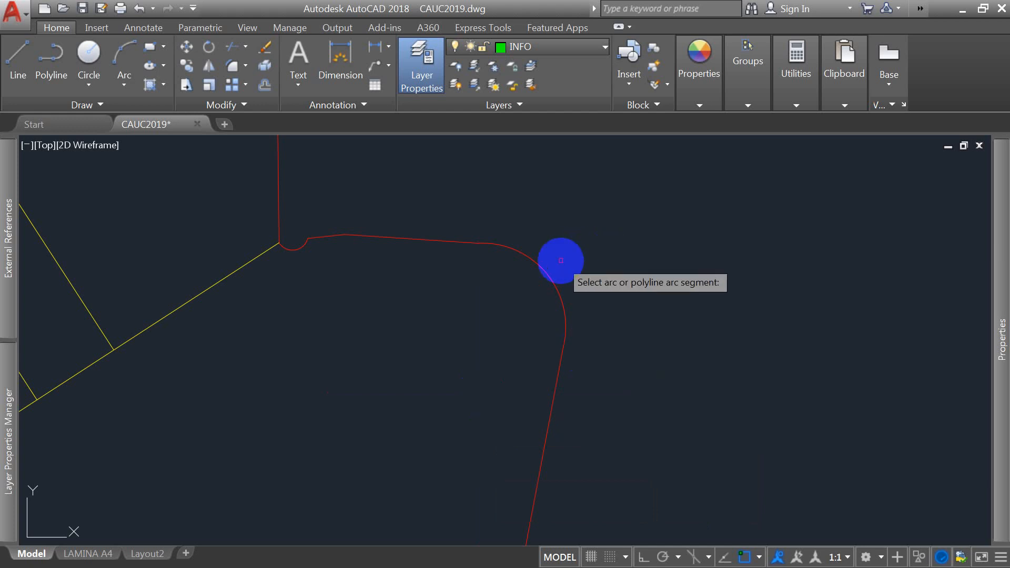
left_click(543, 275)
scroll(519, 300, "down", 5)
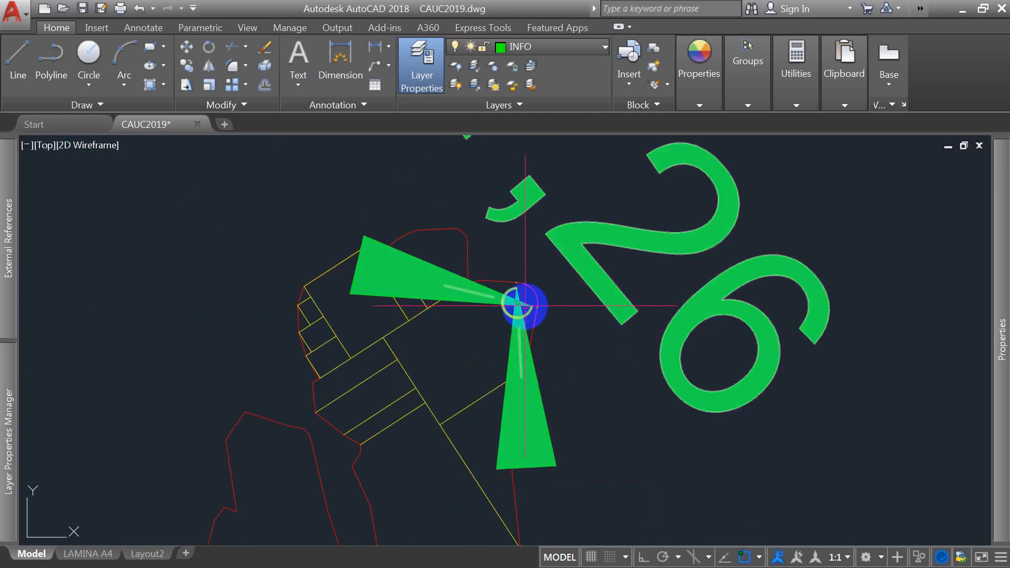
Step: Set the overall scale for dimension features of the ISO-25 dimension style to 0.1
type("d")
key("Return")
left_click(669, 259)
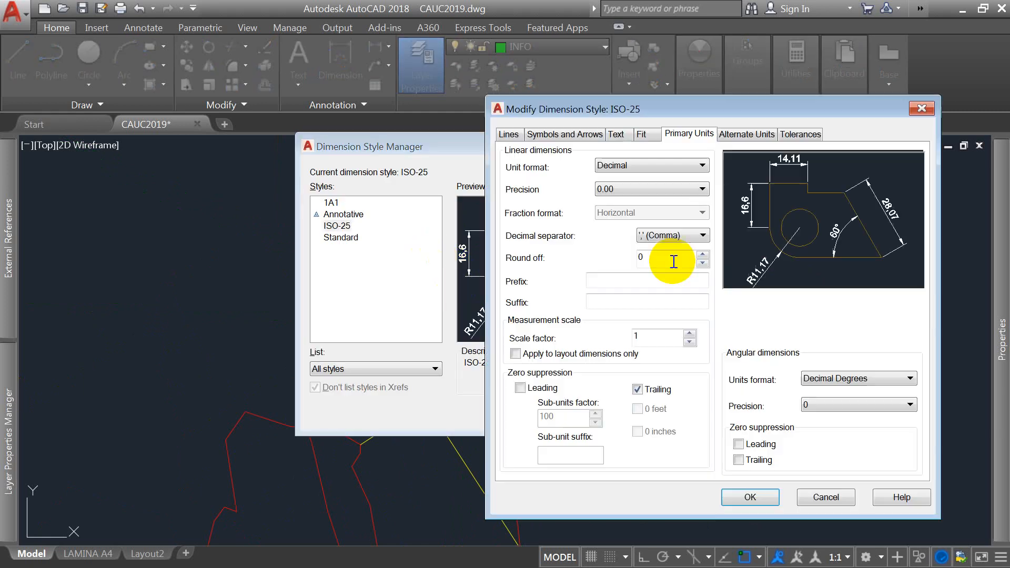
left_click(640, 138)
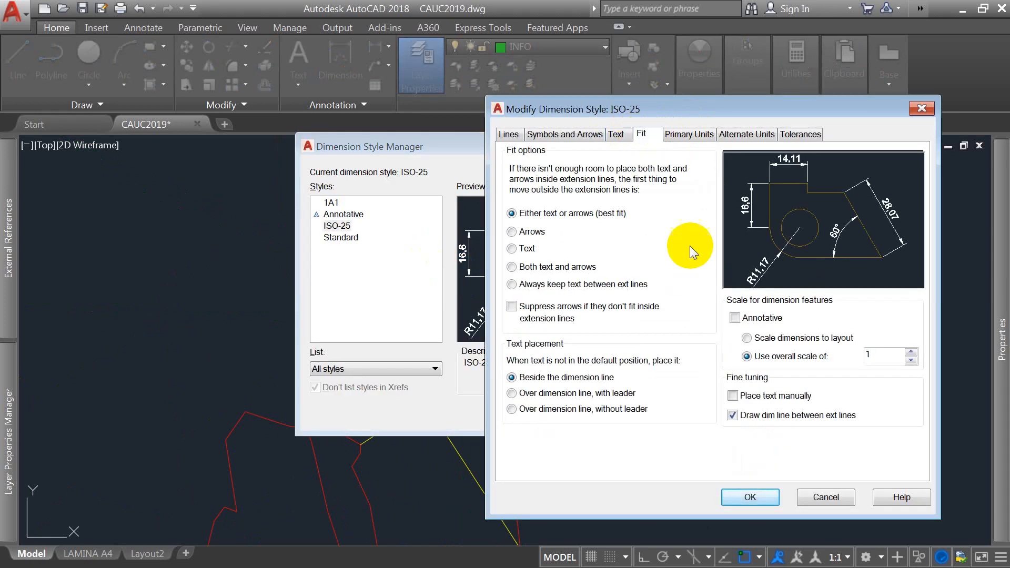
double_click(883, 356)
type(".1")
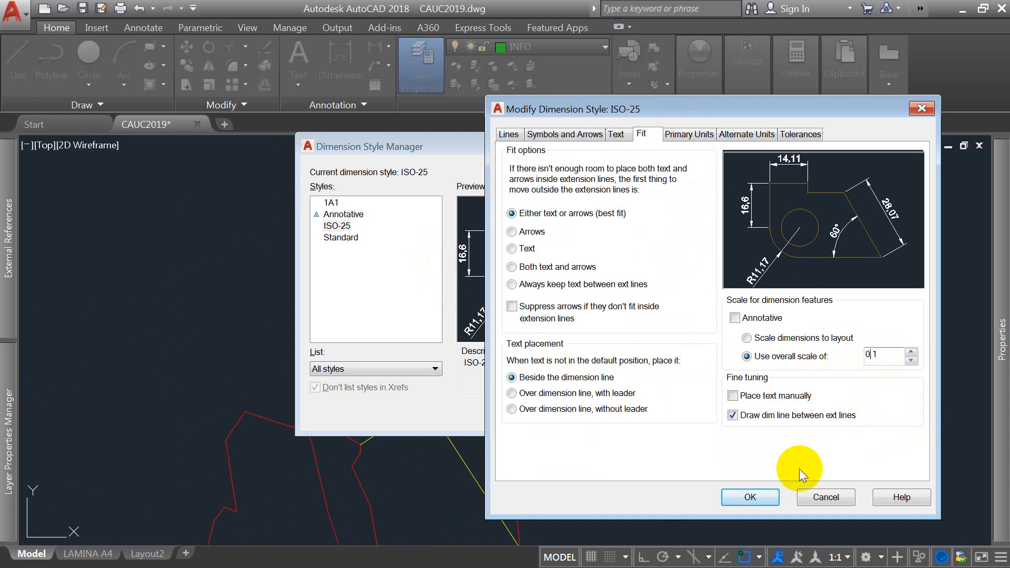
left_click(744, 497)
left_click(610, 413)
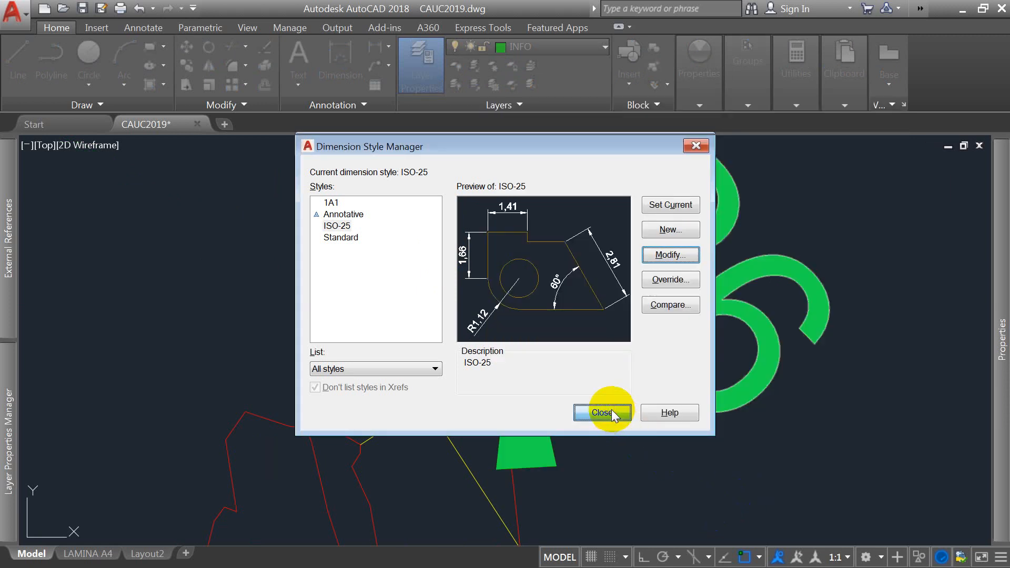
Step: Set the overall scale for dimension features of the ISO-25 dimension style to 0.06
key("Return")
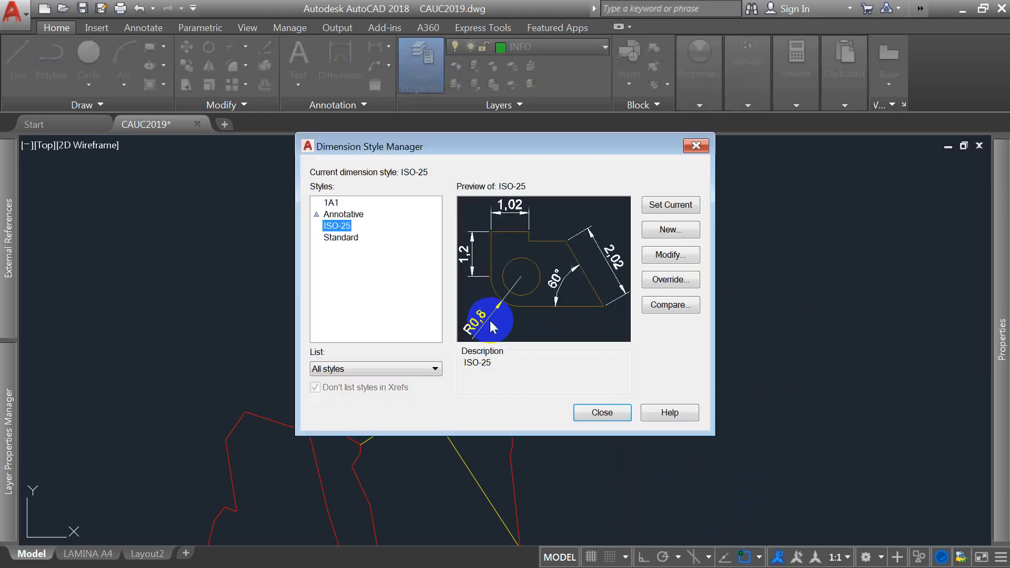
left_click(669, 256)
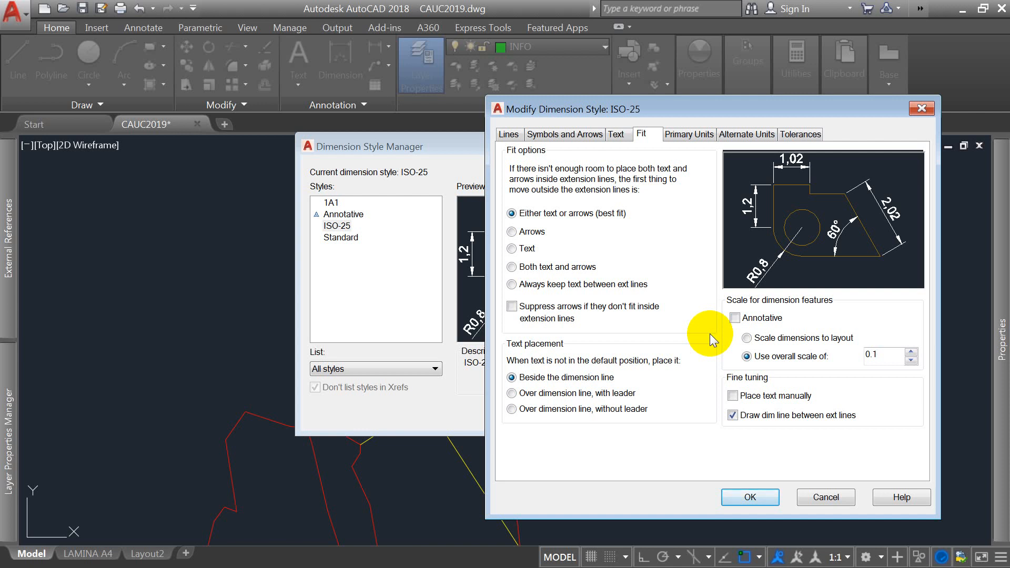
left_click(881, 360)
key("BackSpace")
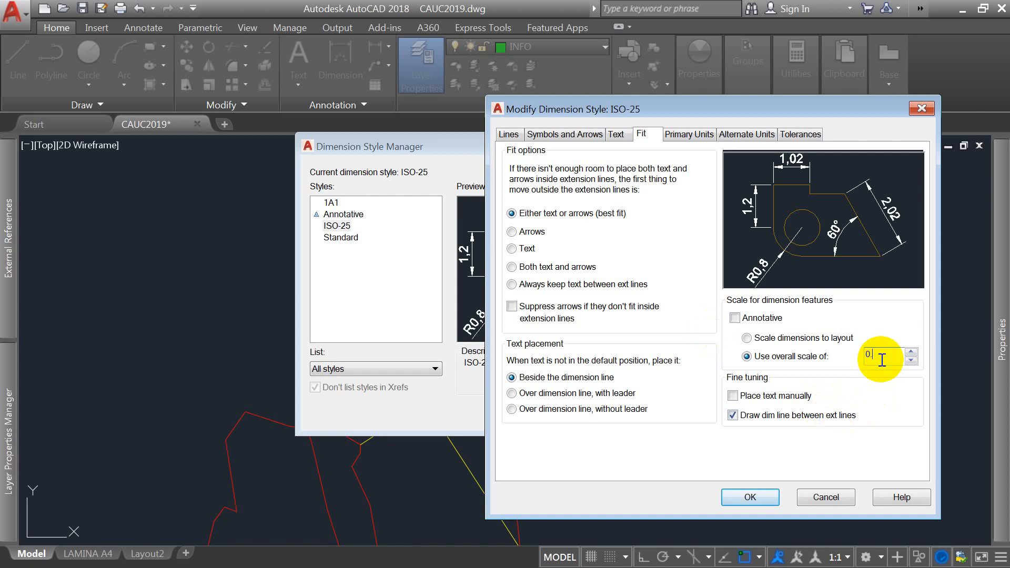
type("06")
left_click(756, 504)
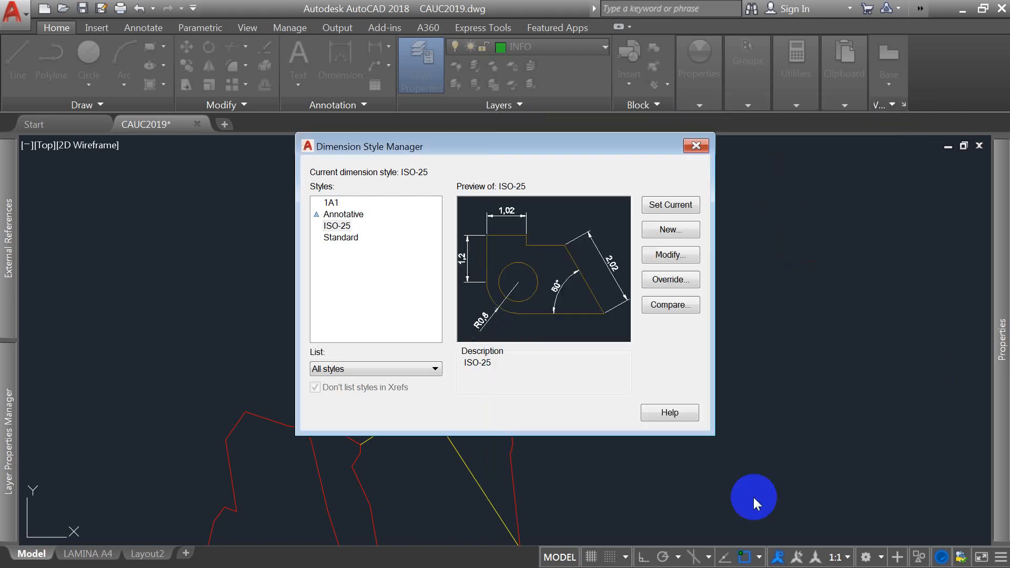
left_click(584, 410)
scroll(516, 284, "up", 3)
Step: Set the overall scale for dimension features of the ISO-25 dimension style to 0.02
left_click(563, 329)
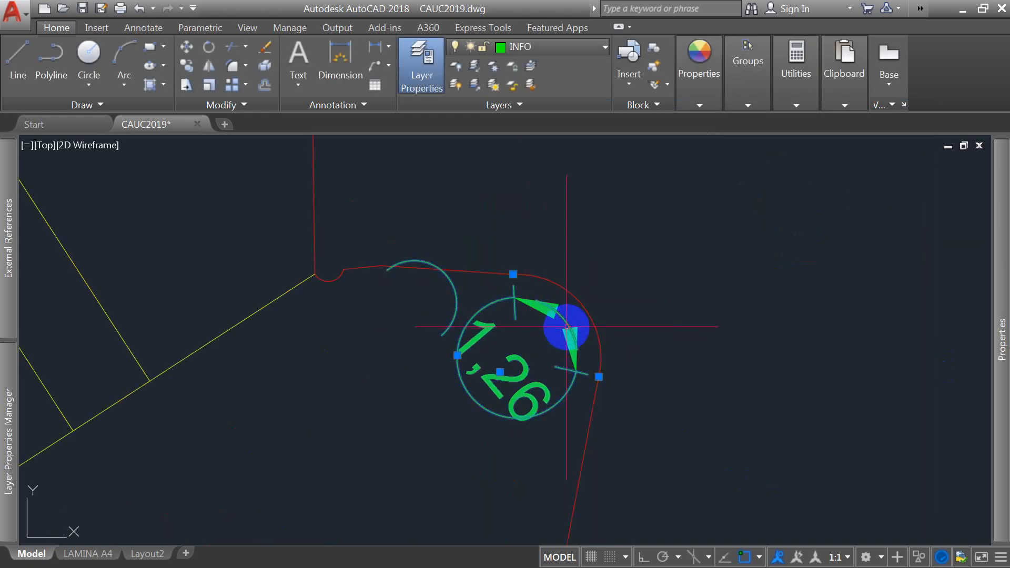
type("d")
key("Return")
left_click(676, 254)
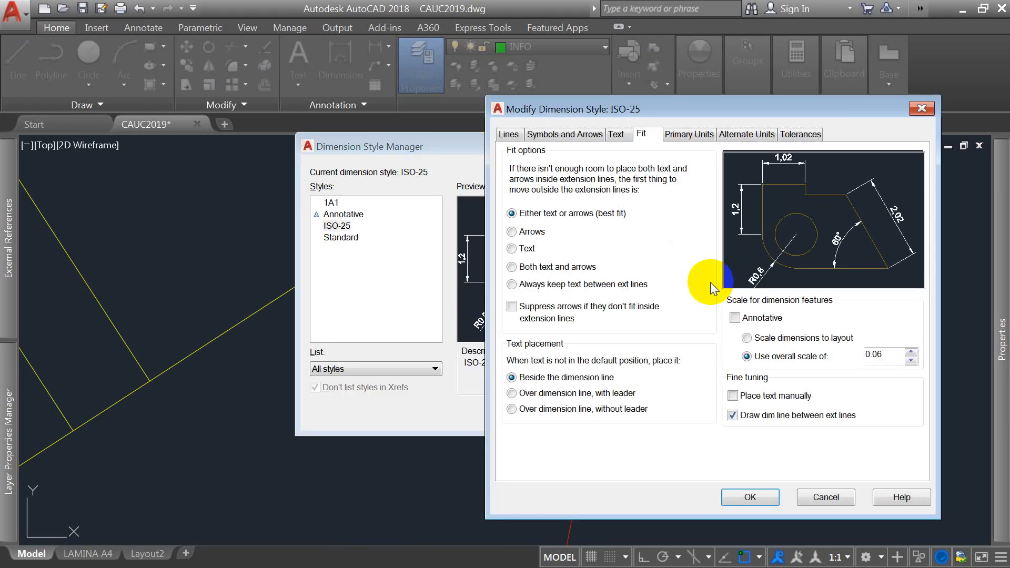
double_click(888, 360)
type("0.02")
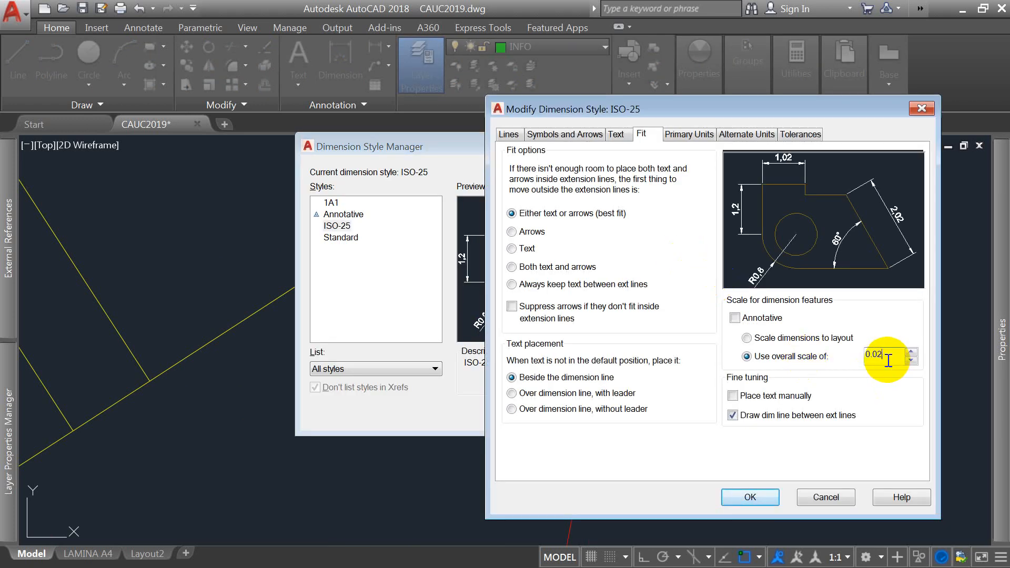
left_click(756, 500)
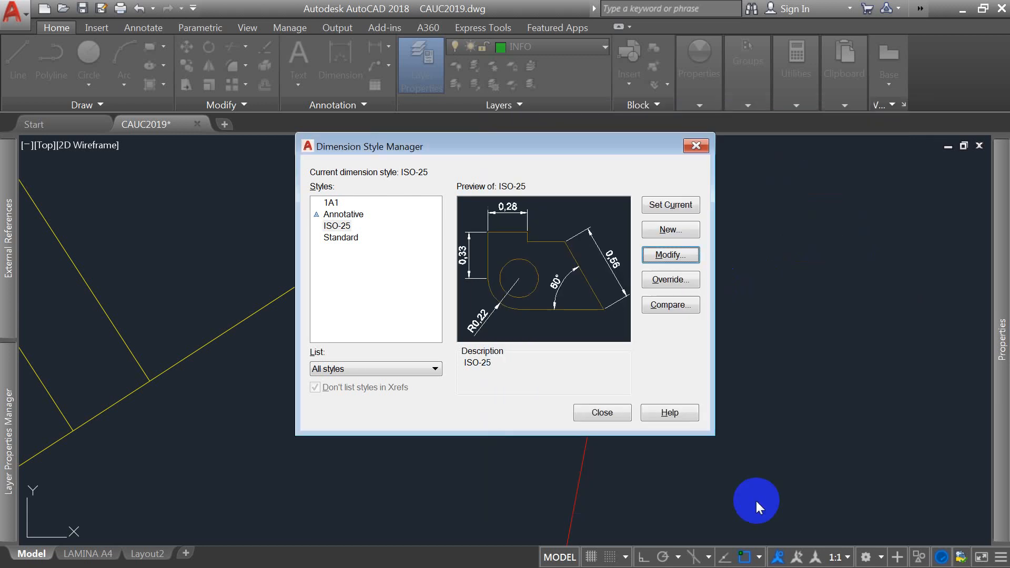
left_click(601, 413)
Step: Delete the arc length dimension from the large rounded corner of the hand outline
scroll(593, 228, "down", 3)
scroll(593, 228, "up", 3)
left_click(577, 295)
key("Delete")
Step: Add a radius dimension in the ISO-25 style to the large rounded corner, with its text inside the hand outline
type("DImARC")
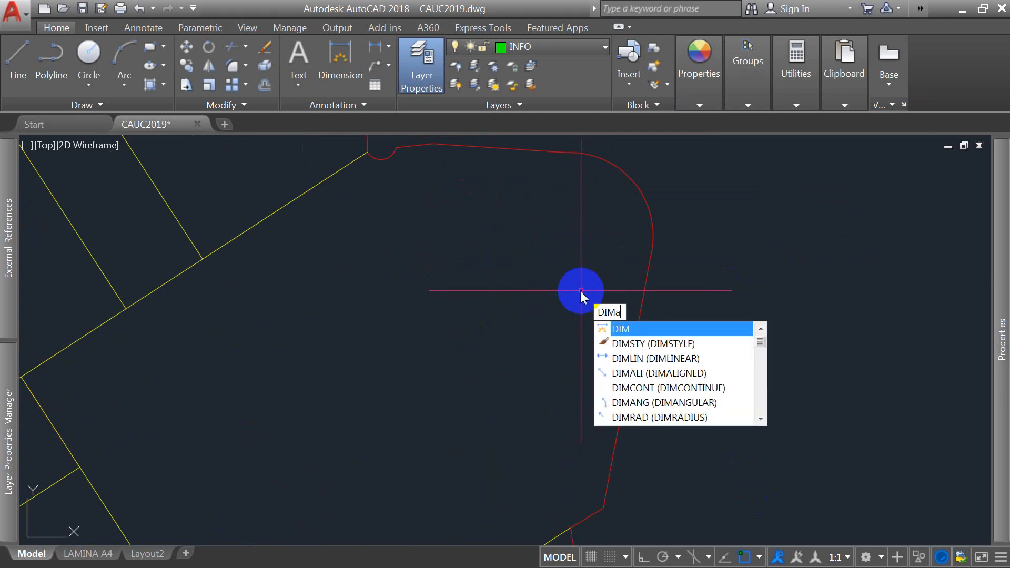
key("BackSpace")
key("BackSpace")
key("BackSpace")
type("RA")
key("Return")
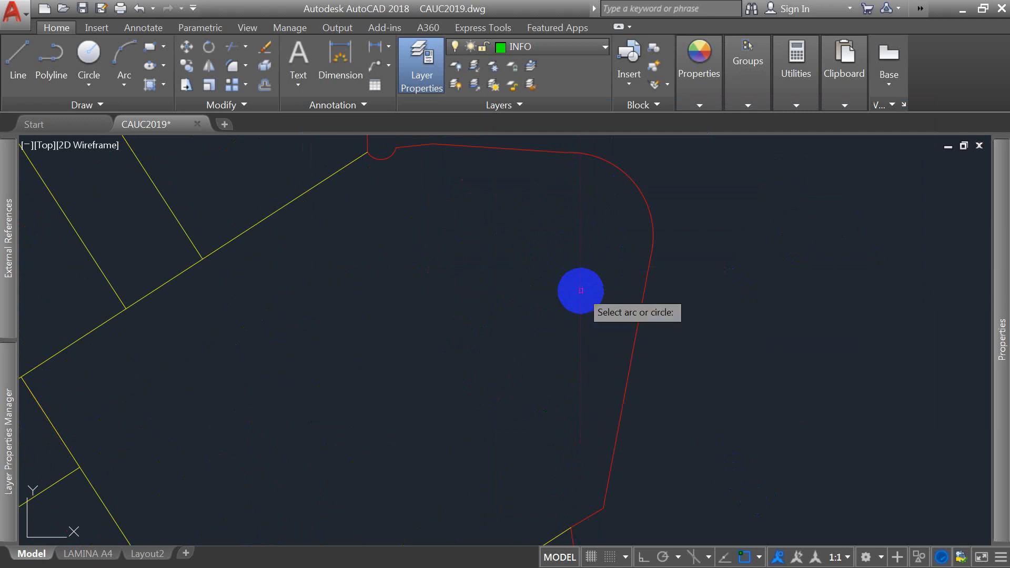
left_click(642, 191)
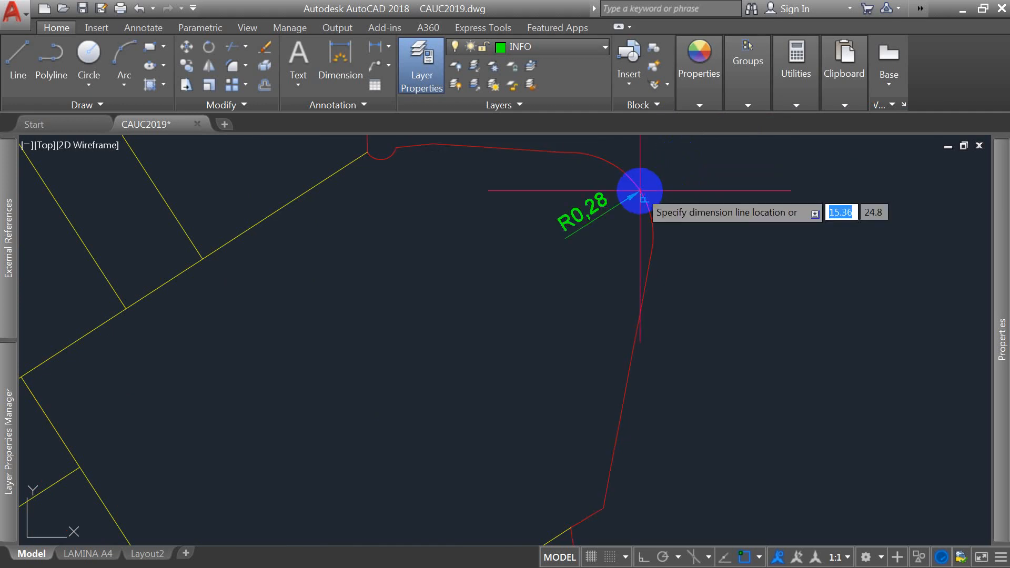
left_click(612, 217)
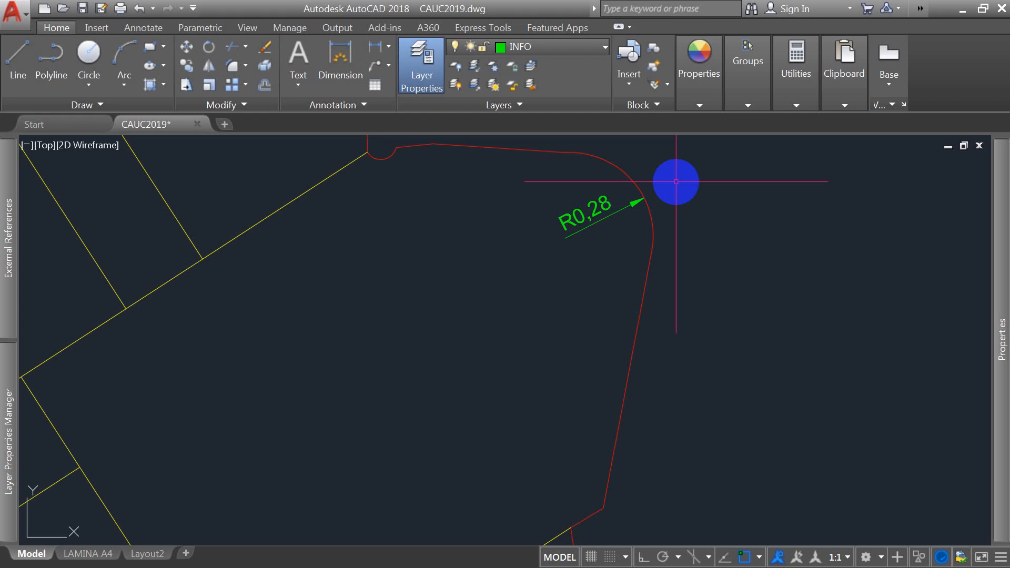
Step: Examine the radius dimension's size against the hand in model space and in the larger viewport of the LAMINA A4 layout
scroll(462, 203, "down", 5)
scroll(428, 203, "up", 3)
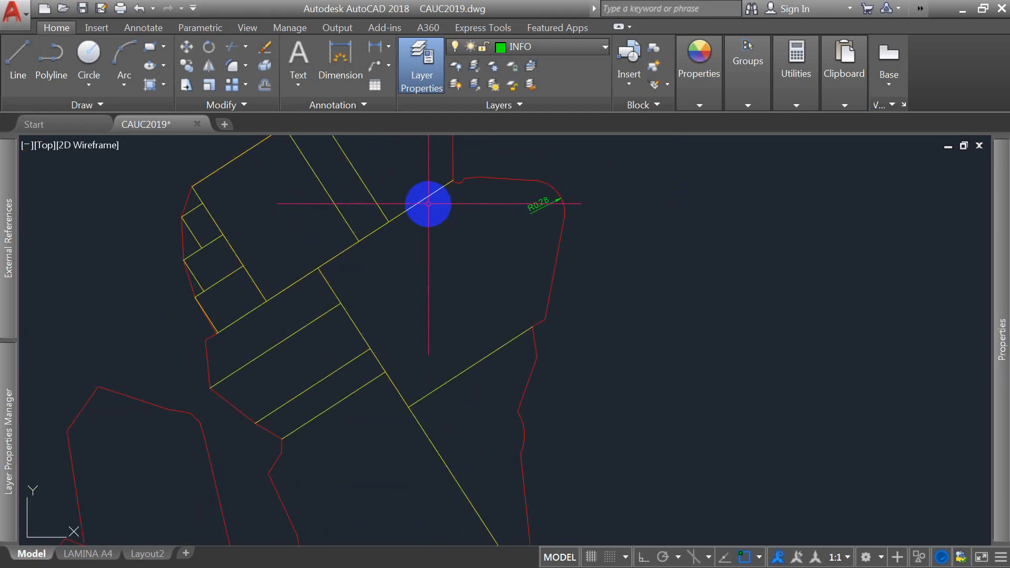
scroll(557, 198, "up", 2)
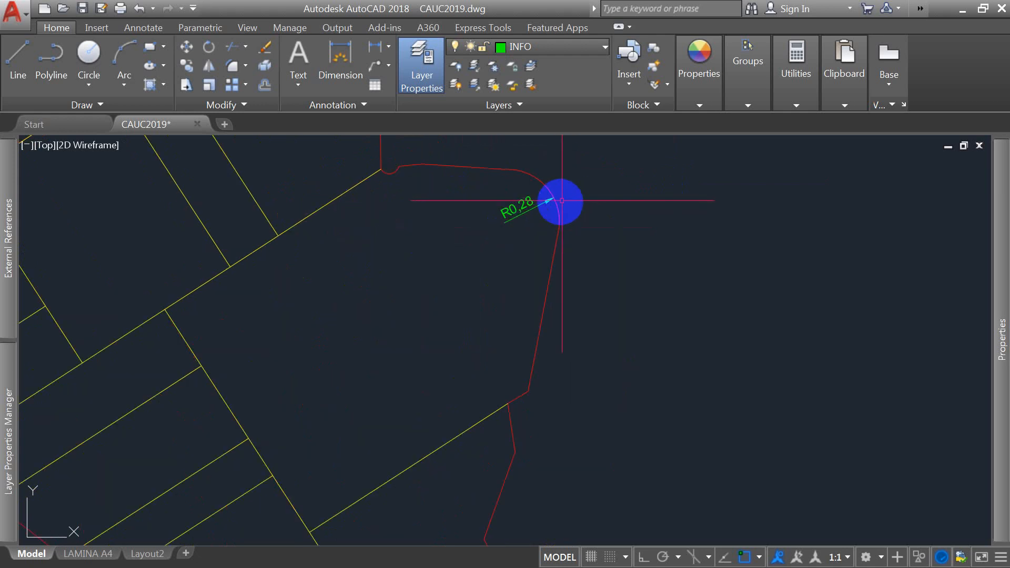
scroll(539, 202, "down", 2)
scroll(536, 202, "up", 1)
scroll(528, 203, "down", 3)
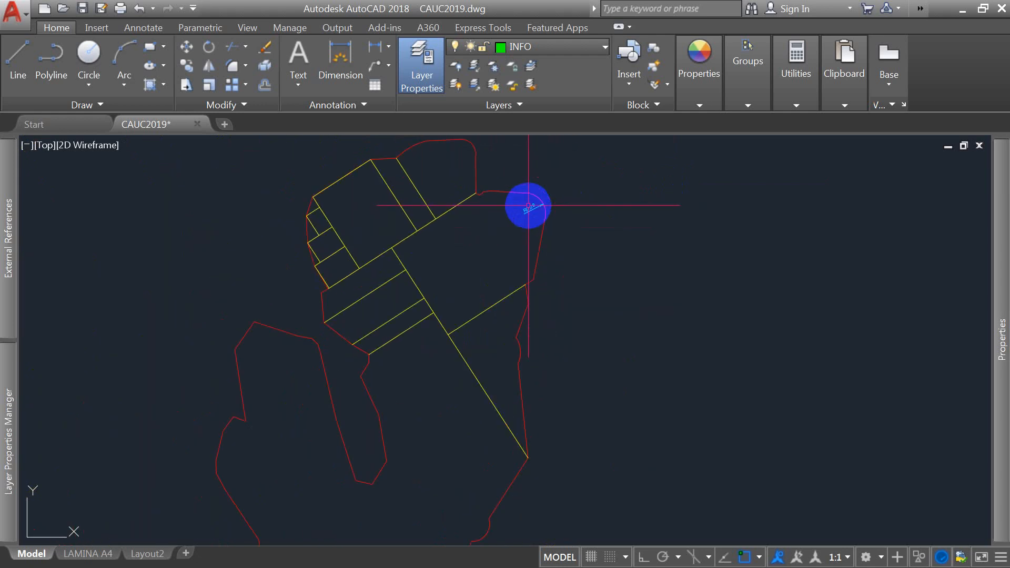
left_click(108, 552)
scroll(495, 248, "down", 3)
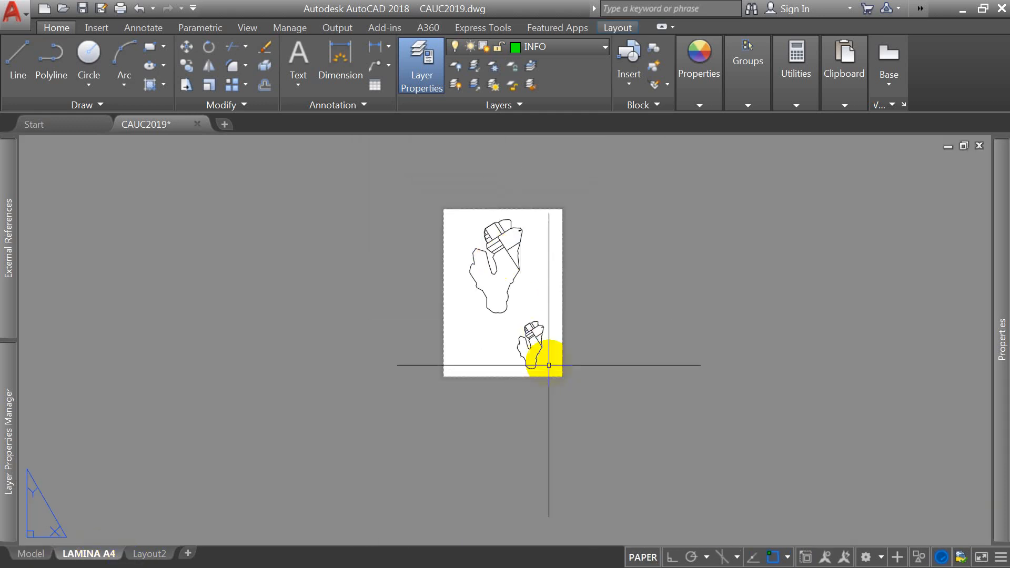
scroll(541, 354, "up", 5)
scroll(545, 325, "up", 3)
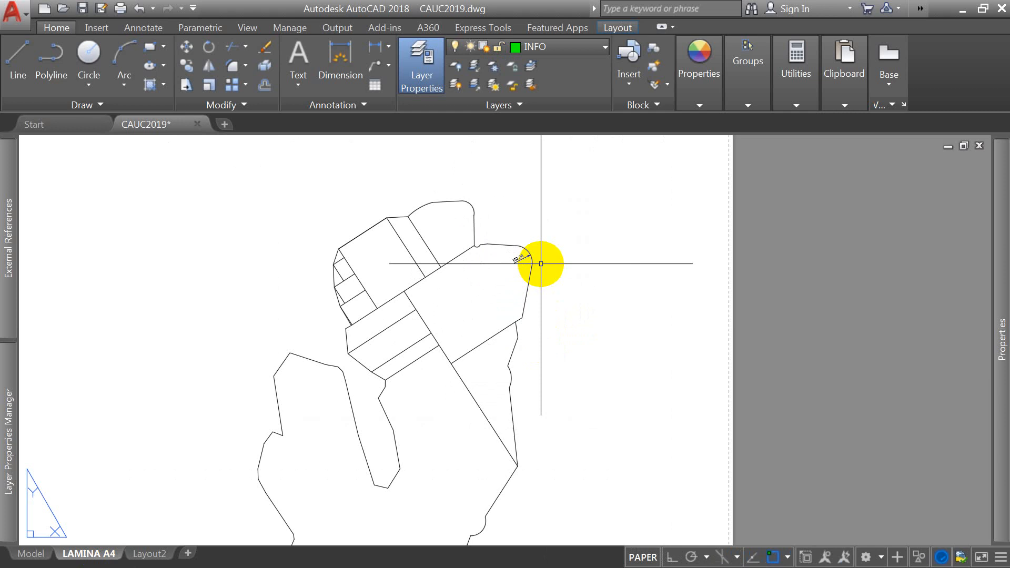
Step: From the LAMINA A4 layout, set the ISO-25 dimension style's overall scale for dimension features to 0.06
type("d")
key("Return")
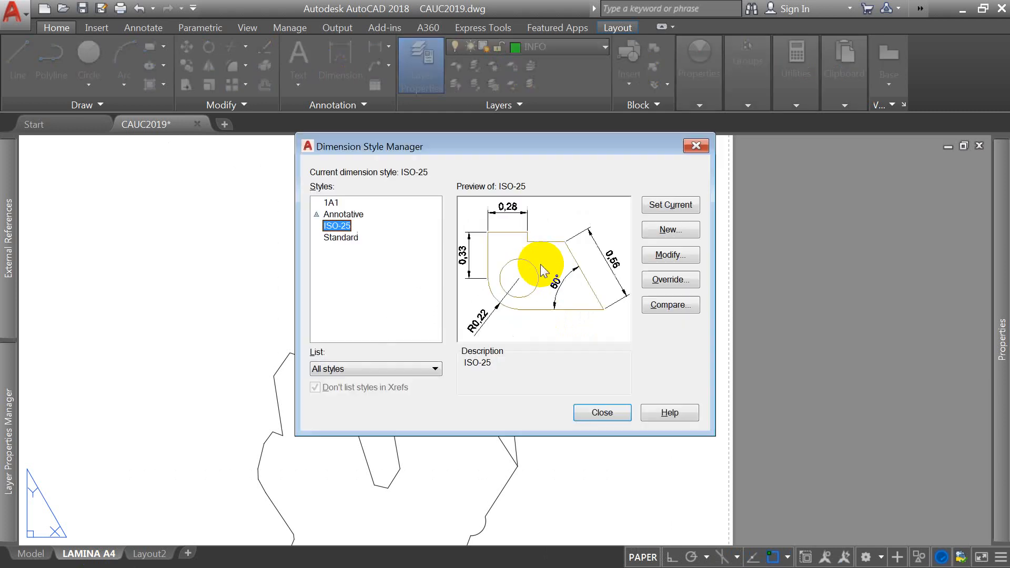
left_click(669, 252)
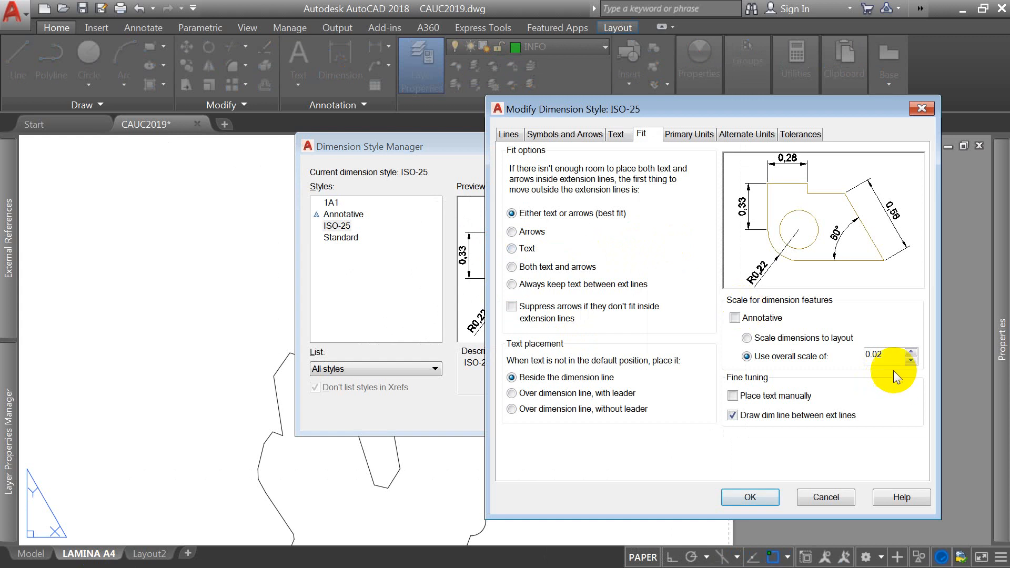
left_click(892, 360)
key("BackSpace")
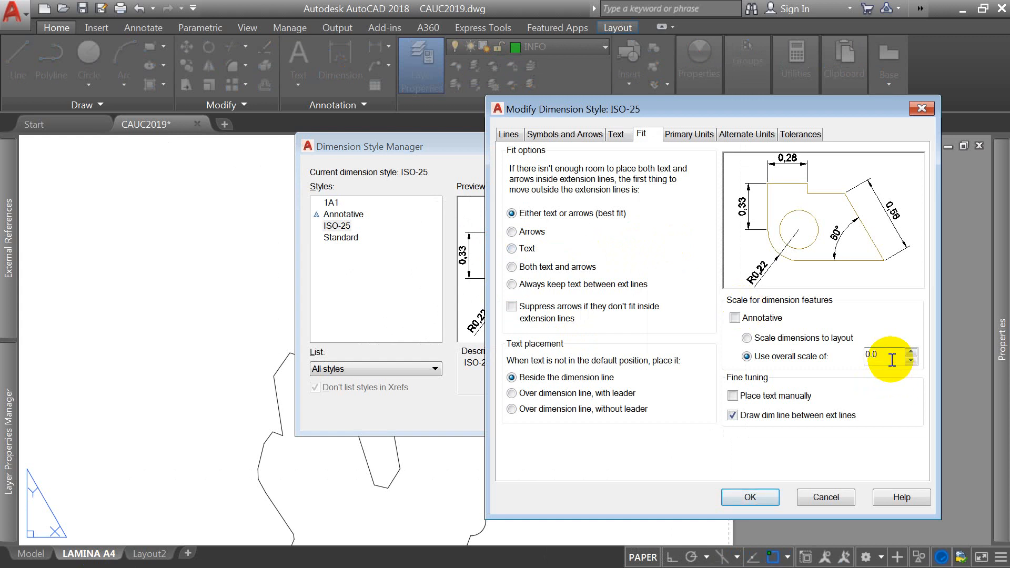
type("6")
left_click(768, 493)
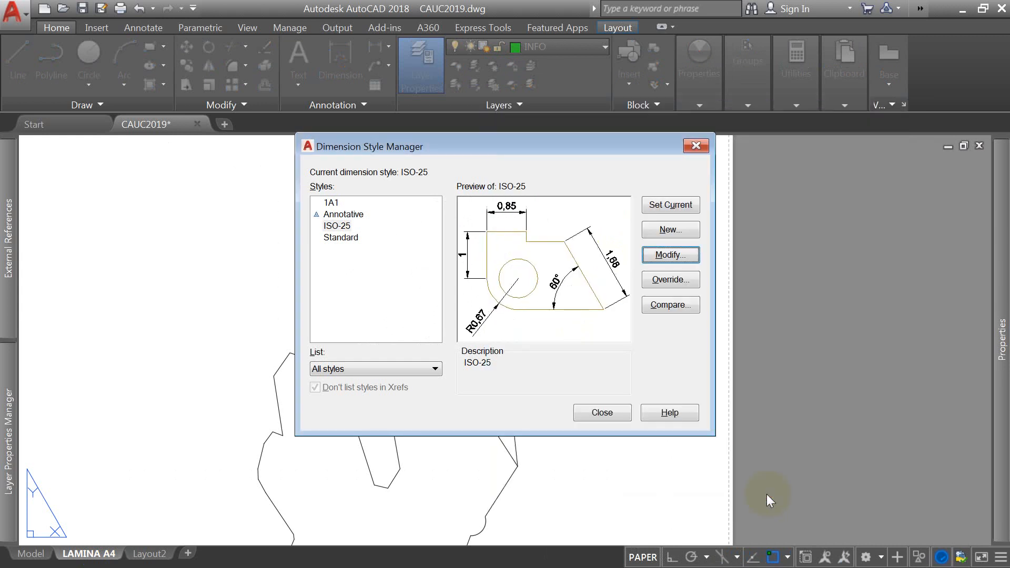
left_click(602, 412)
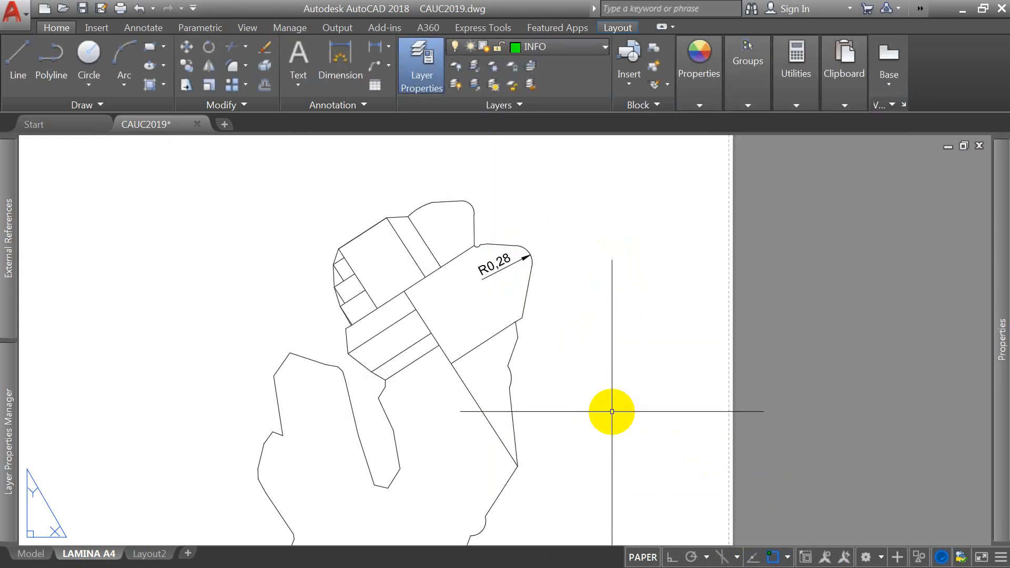
Step: Examine how legible the radius dimension is in the smaller hand viewport of the LAMINA A4 layout
scroll(587, 277, "down", 4)
scroll(590, 277, "up", 3)
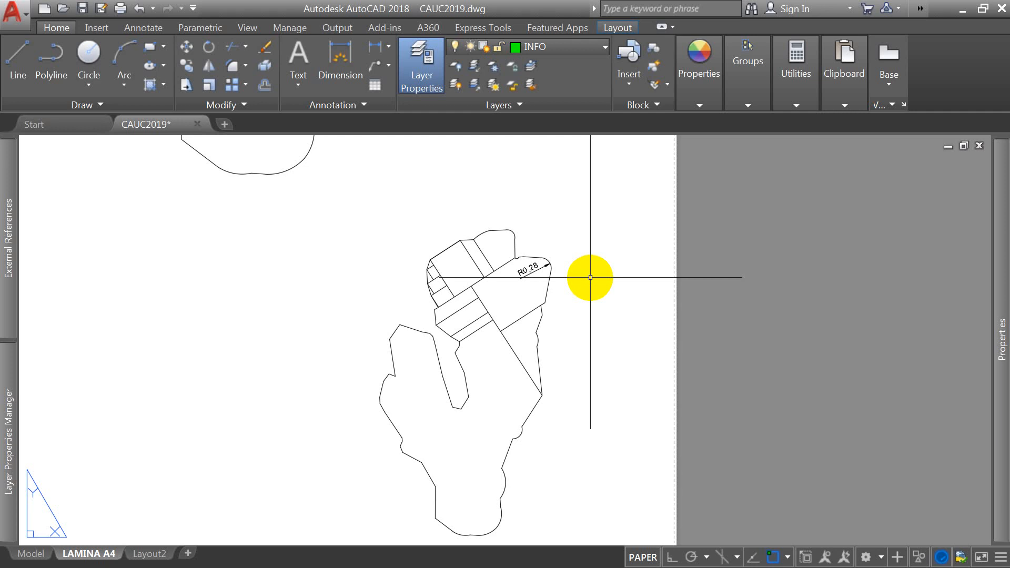
scroll(518, 252, "down", 4)
scroll(561, 254, "up", 4)
scroll(561, 254, "up", 1)
scroll(548, 233, "down", 4)
scroll(555, 252, "up", 1)
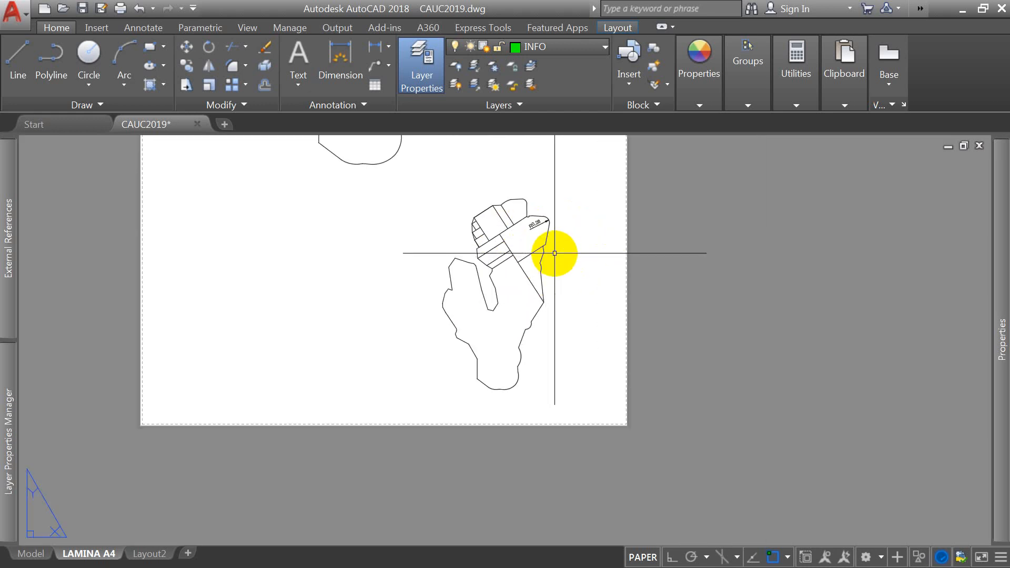
Step: Rename the ISO-25 dimension style as "uno es a uno"
type("d")
key("Return")
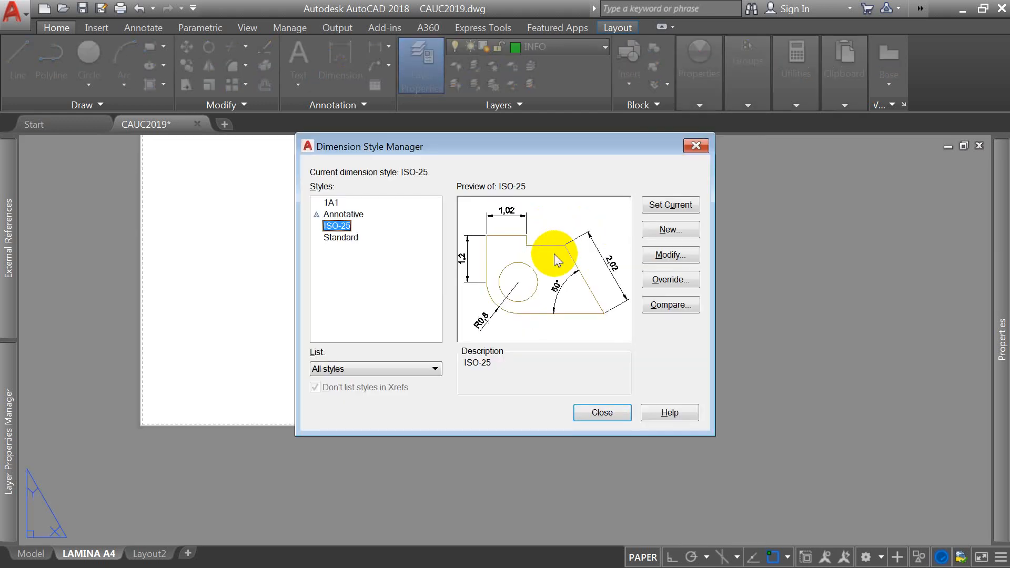
right_click(343, 227)
left_click(379, 251)
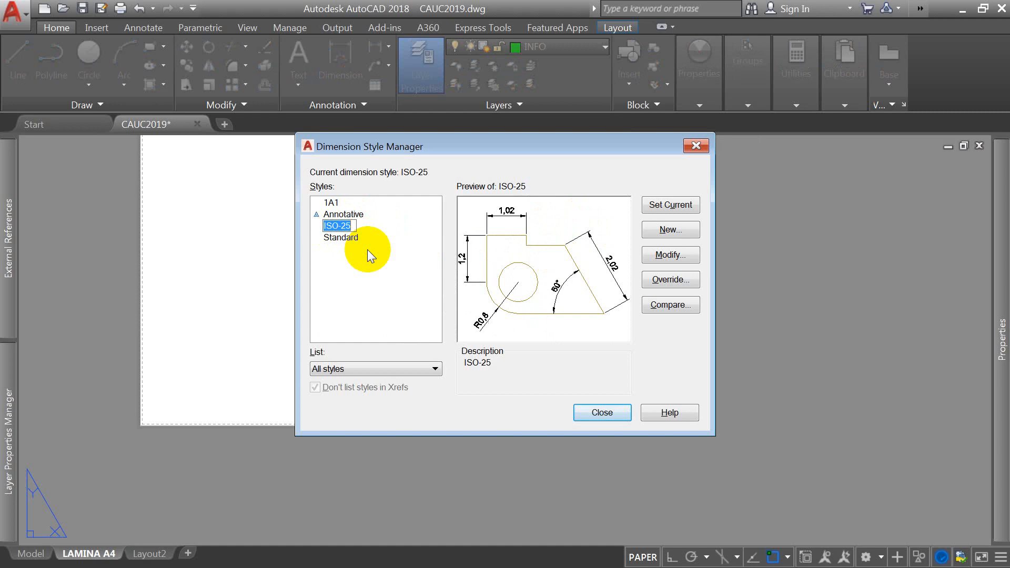
type("uno es a uno")
key("Return")
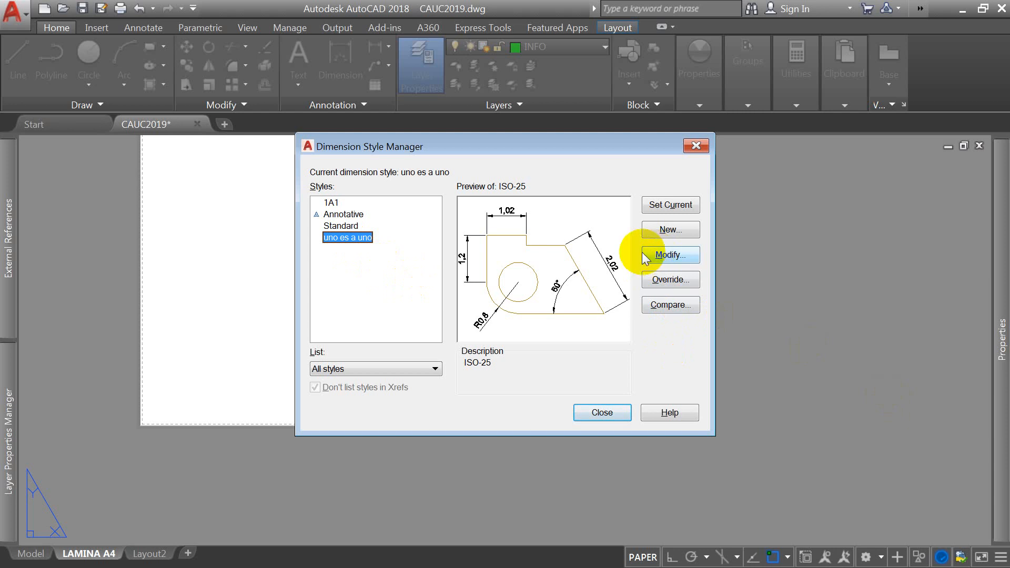
Step: Change the first and second arrowheads of the "uno es a uno" dimension style to Architectural tick
left_click(667, 258)
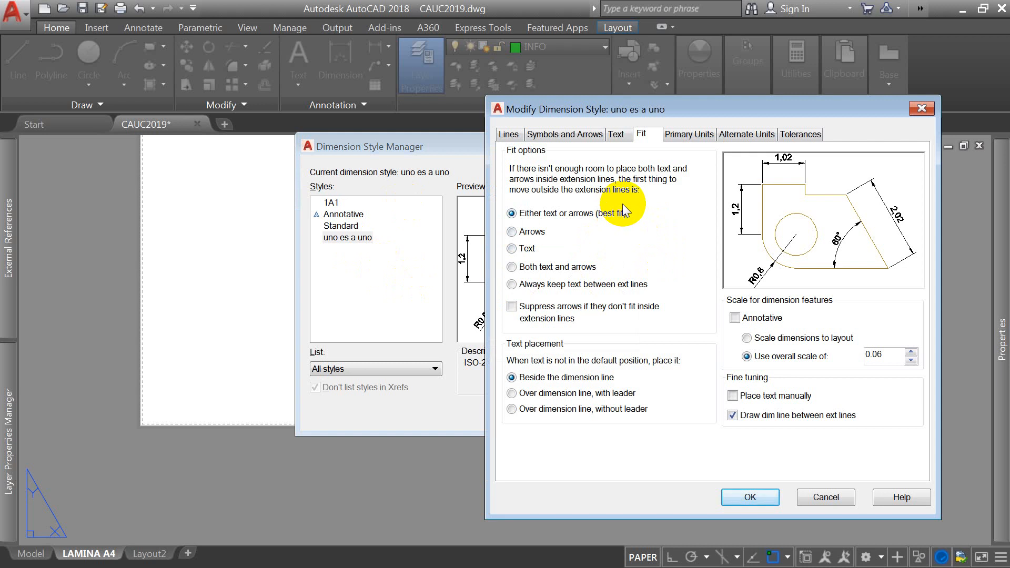
left_click(563, 136)
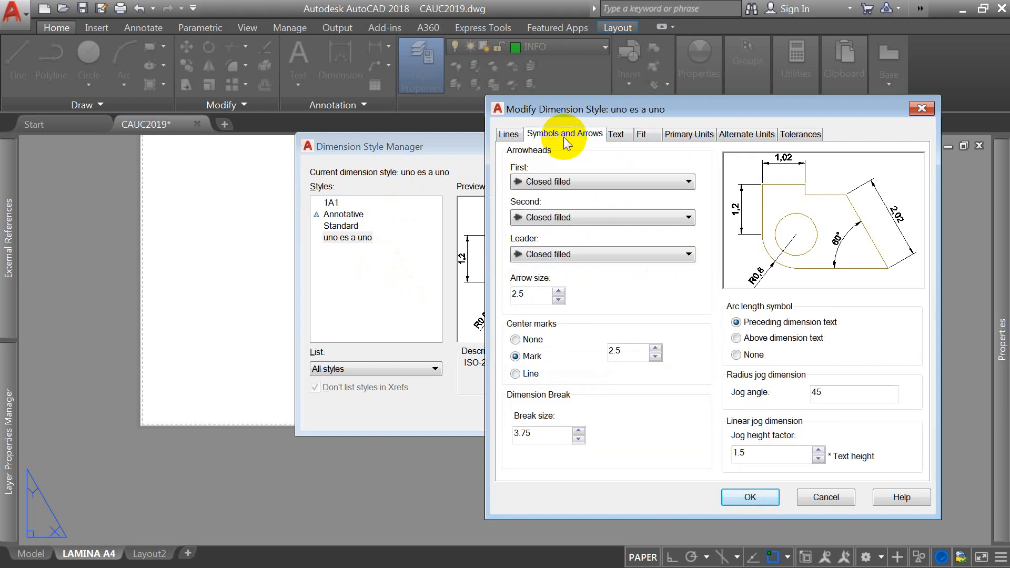
left_click(594, 181)
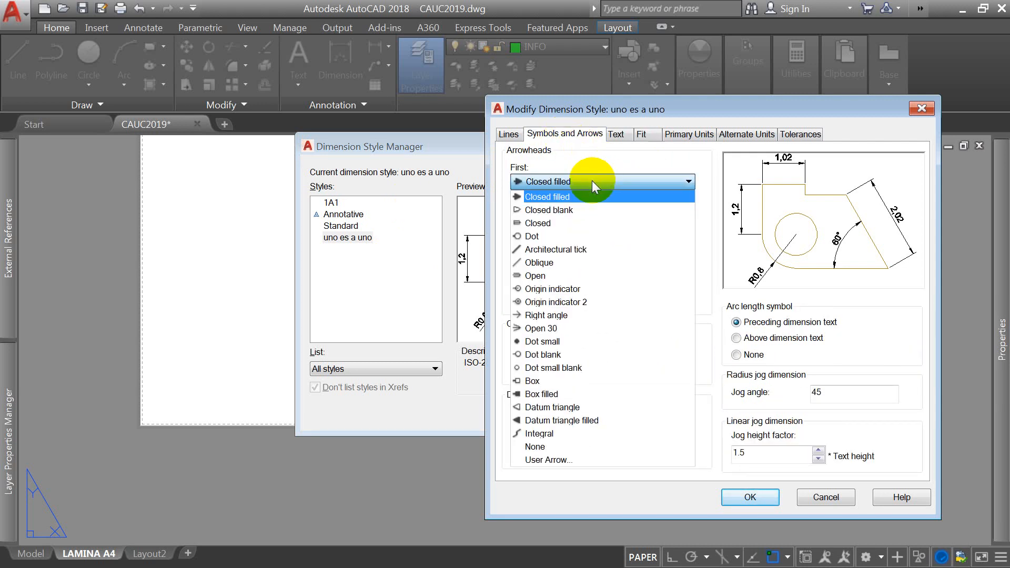
left_click(562, 249)
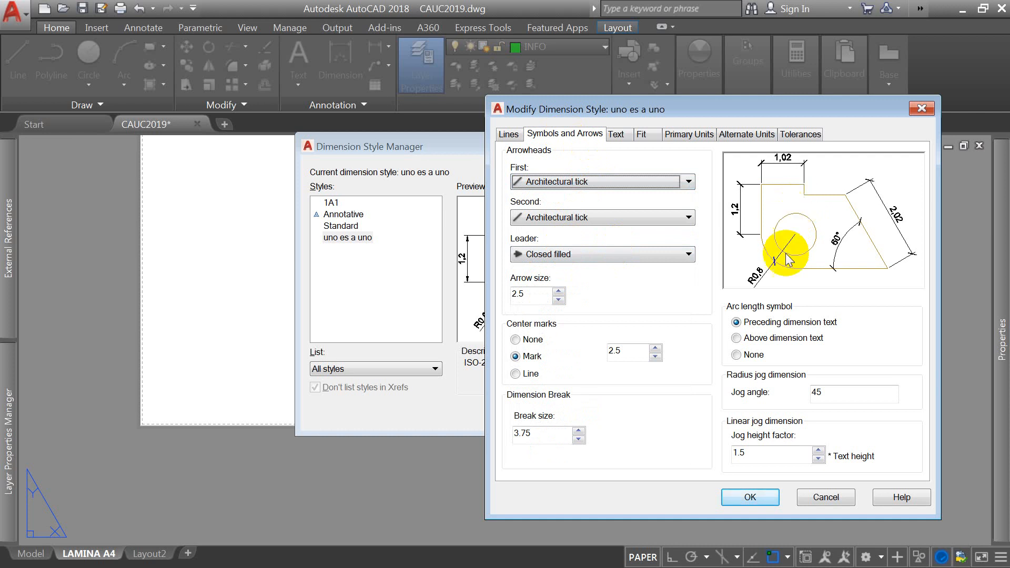
left_click(750, 497)
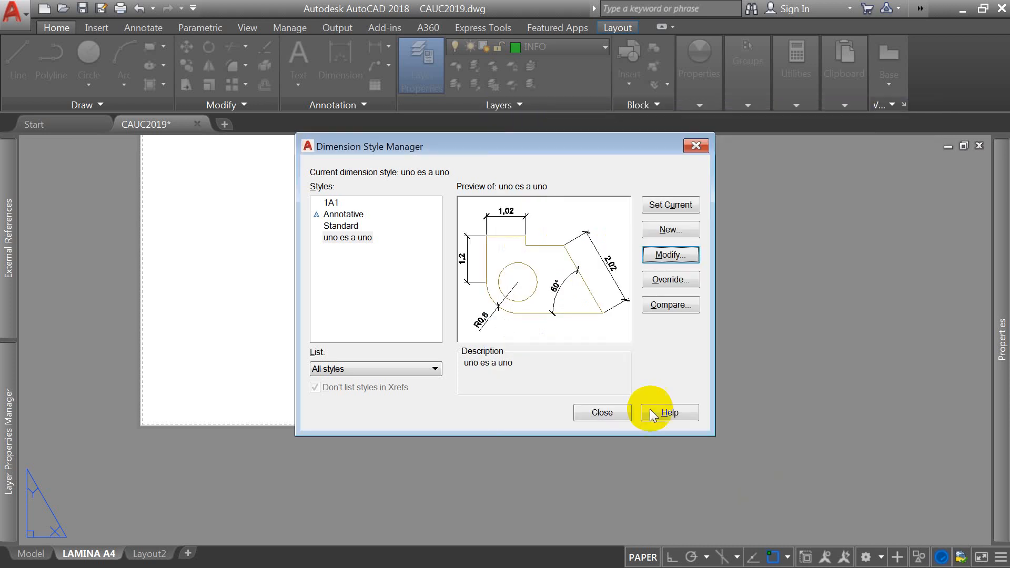
left_click(610, 409)
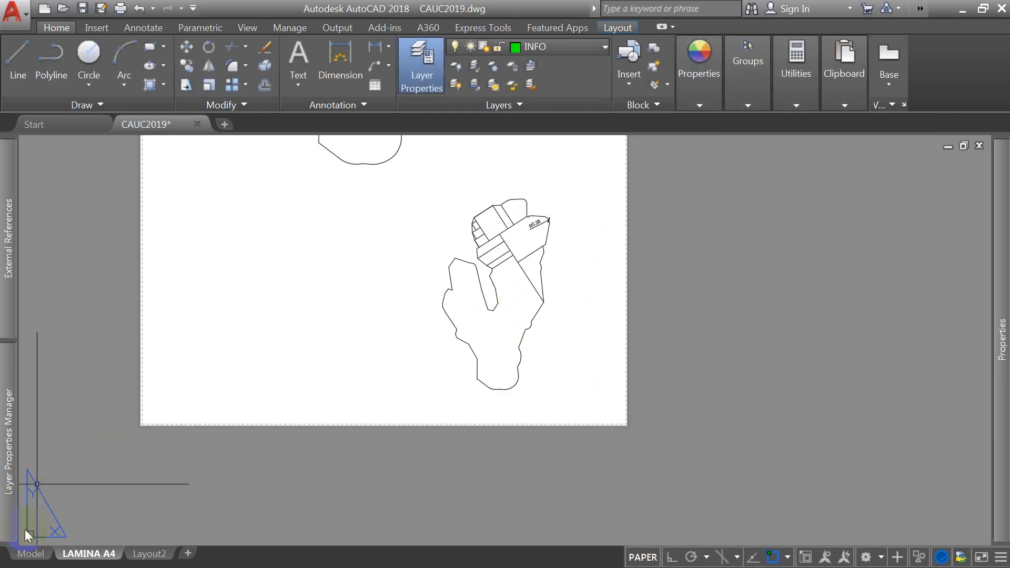
Step: In model space, add an aligned dimension between the two neighbouring junctions on the long yellow diagonal line across the hand
left_click(30, 554)
scroll(396, 236, "up", 2)
scroll(396, 234, "up", 2)
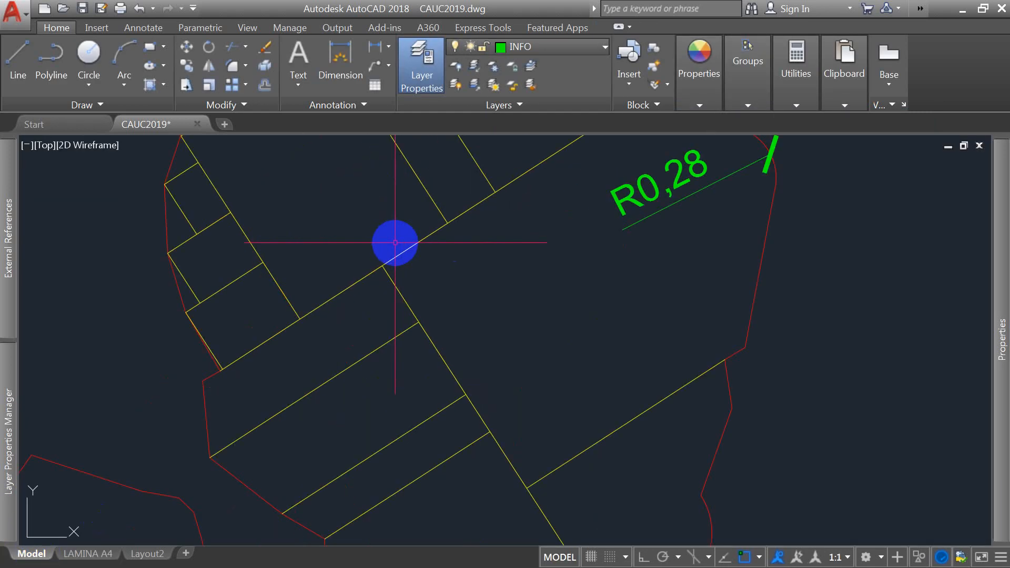
type("dal")
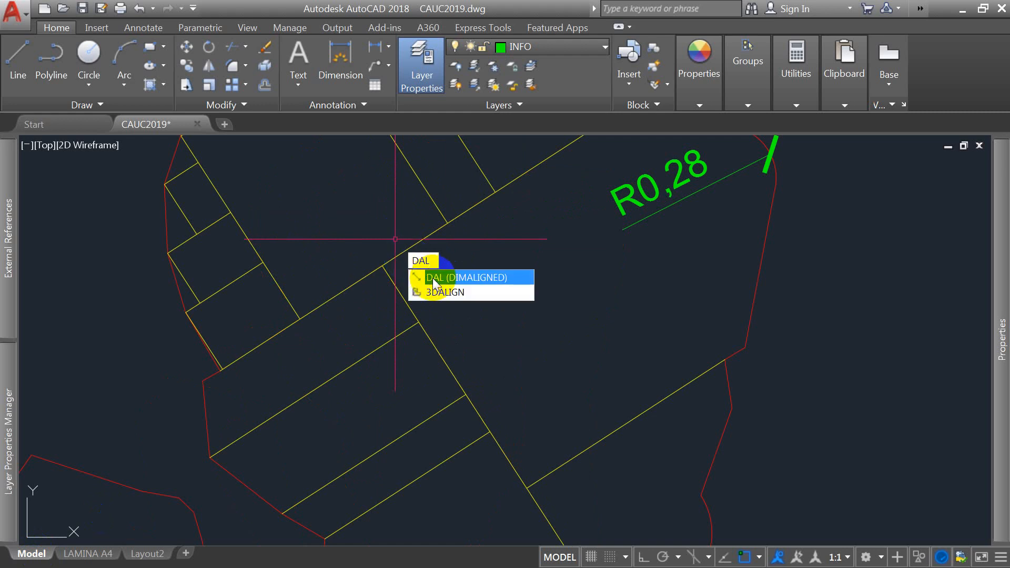
key("Return")
left_click(382, 265)
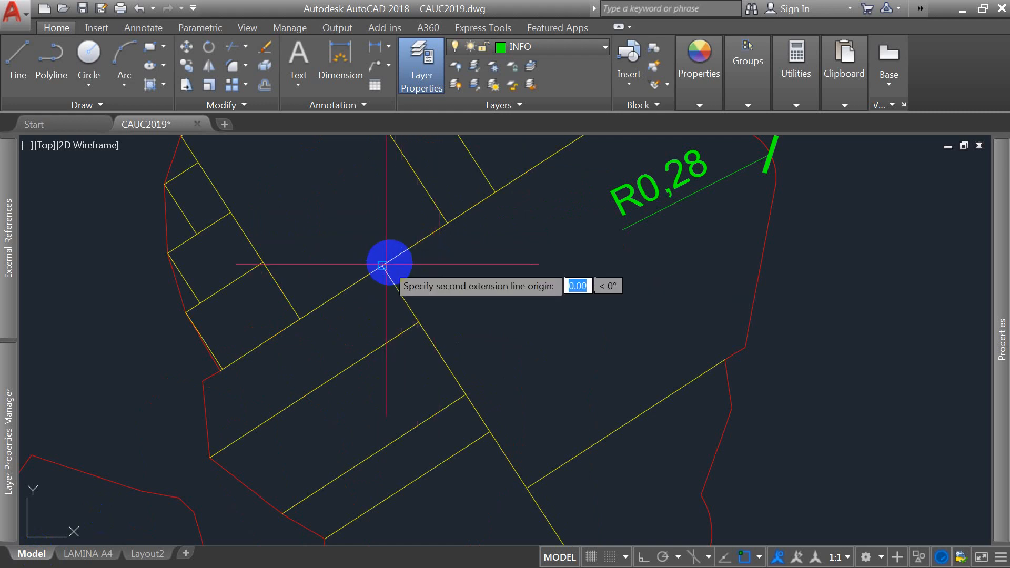
left_click(440, 223)
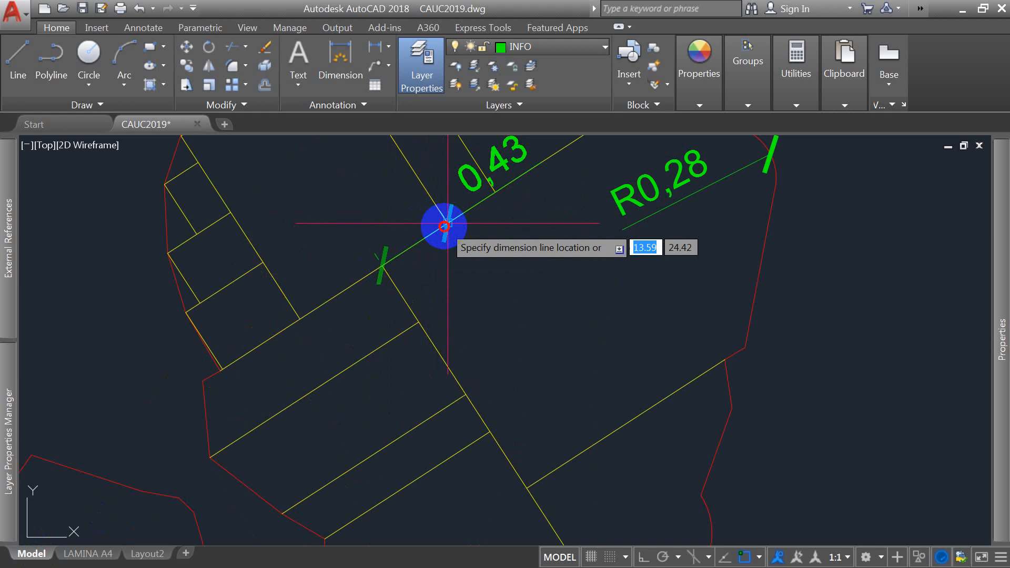
scroll(441, 227, "down", 3)
scroll(440, 243, "up", 3)
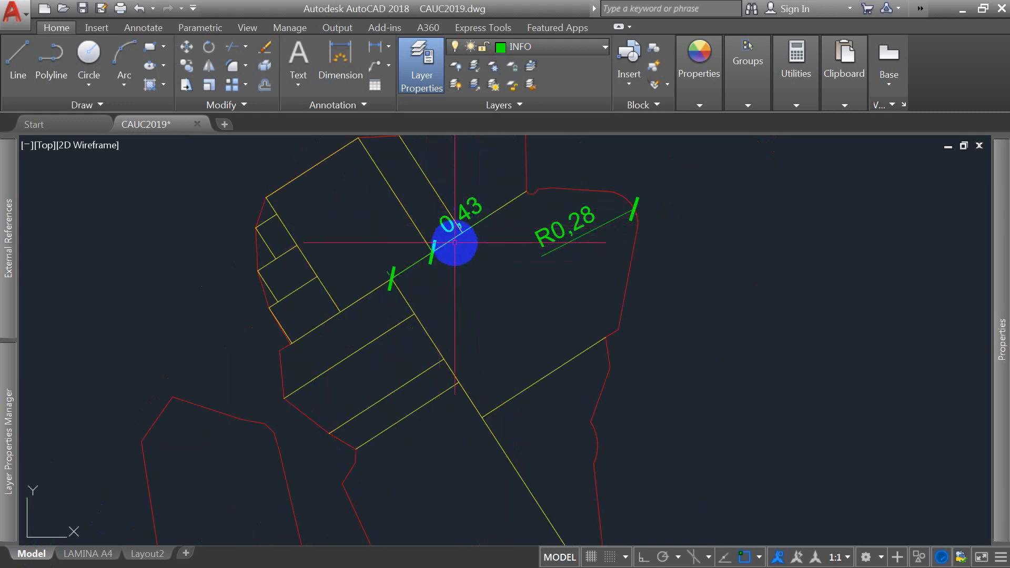
Step: Enable the Midpoint object snap and centre the aligned dimension's text between its two ticks
scroll(445, 239, "up", 2)
left_click(418, 259)
left_click(418, 258)
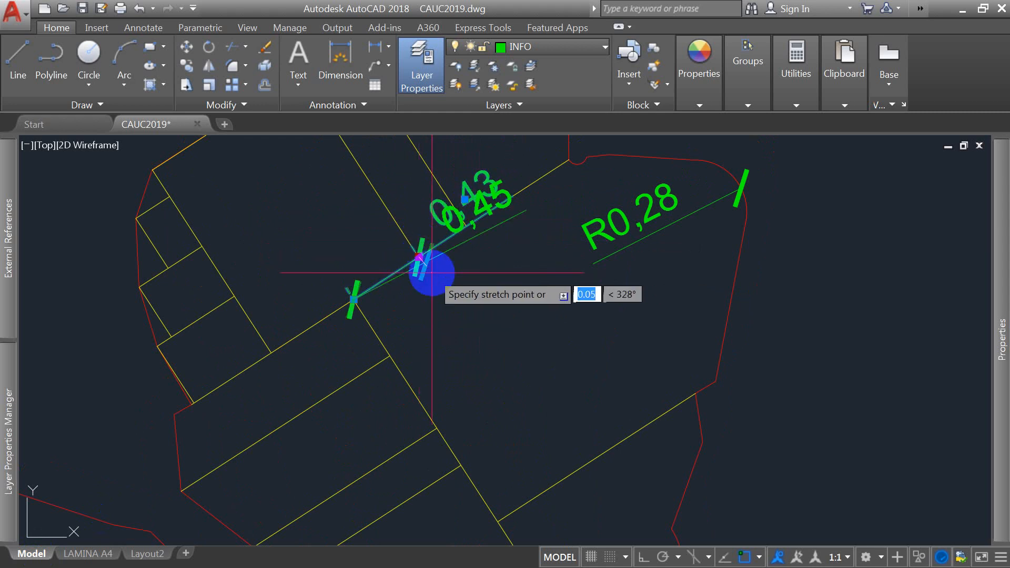
left_click(421, 256)
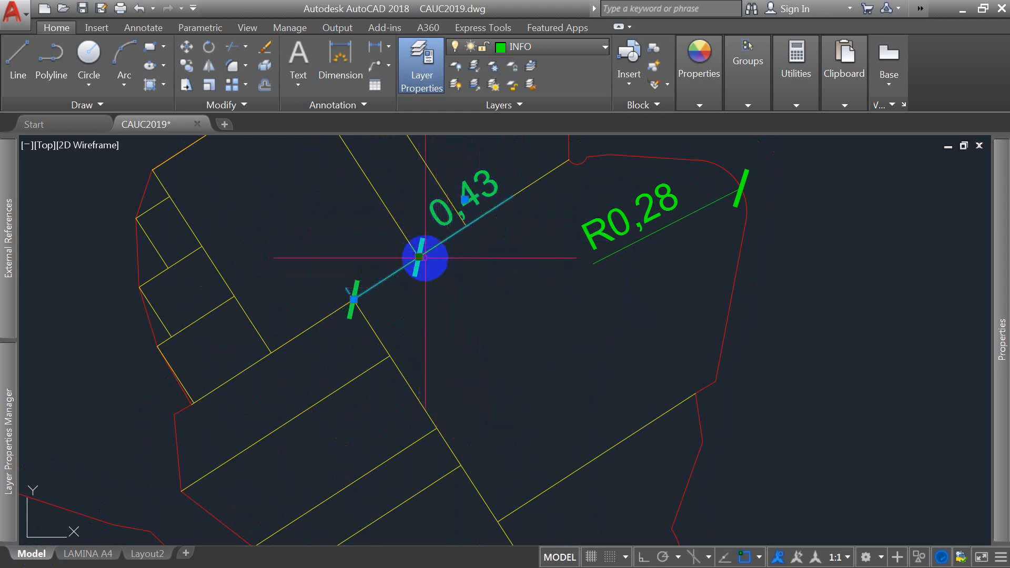
left_click(464, 198)
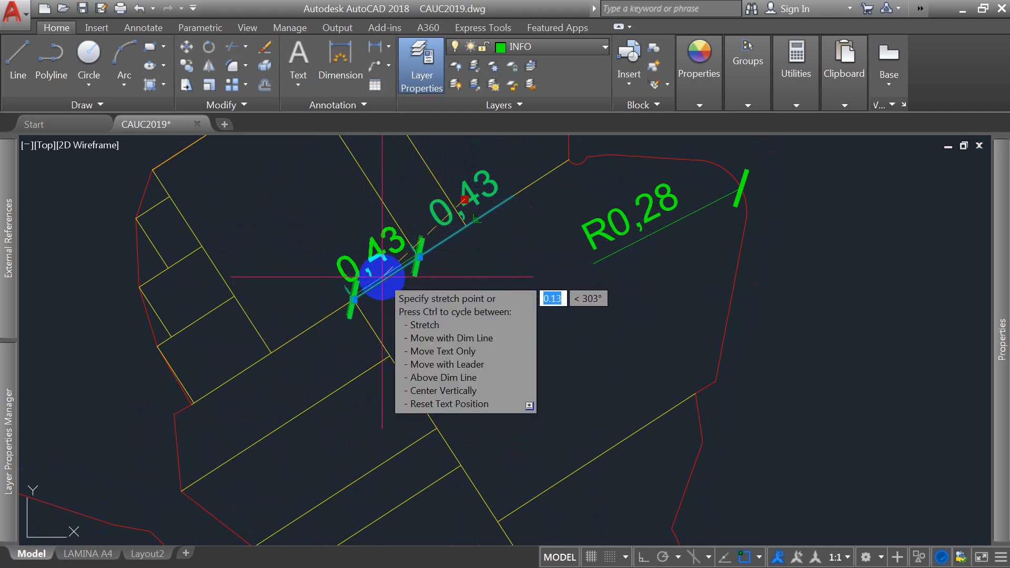
key("Escape")
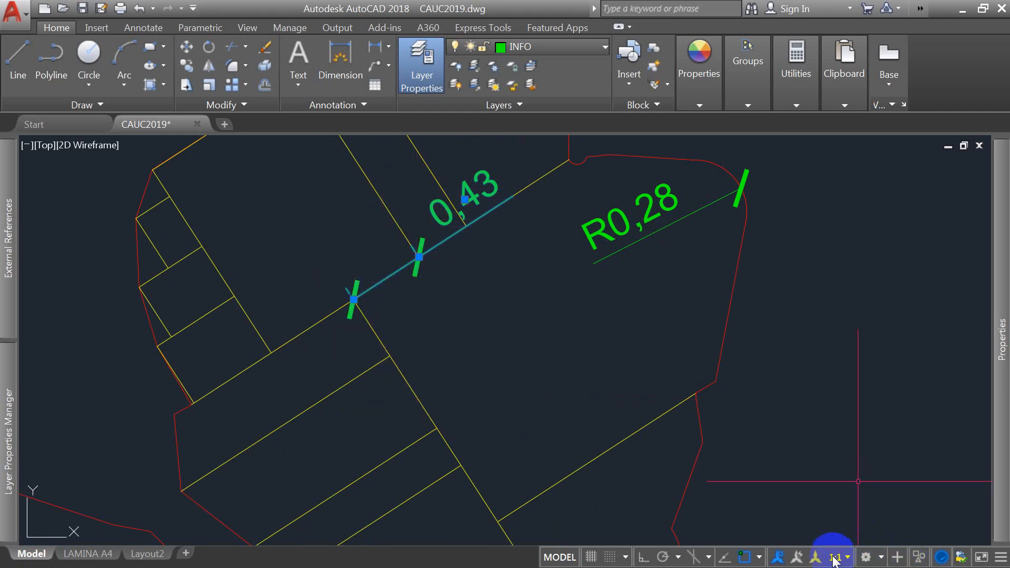
left_click(759, 557)
left_click(784, 287)
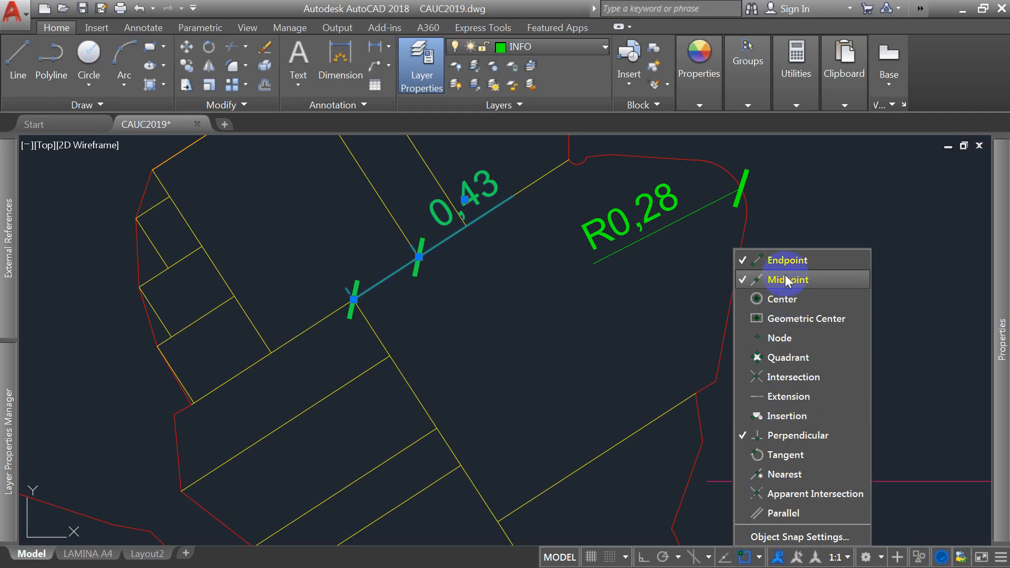
left_click(466, 200)
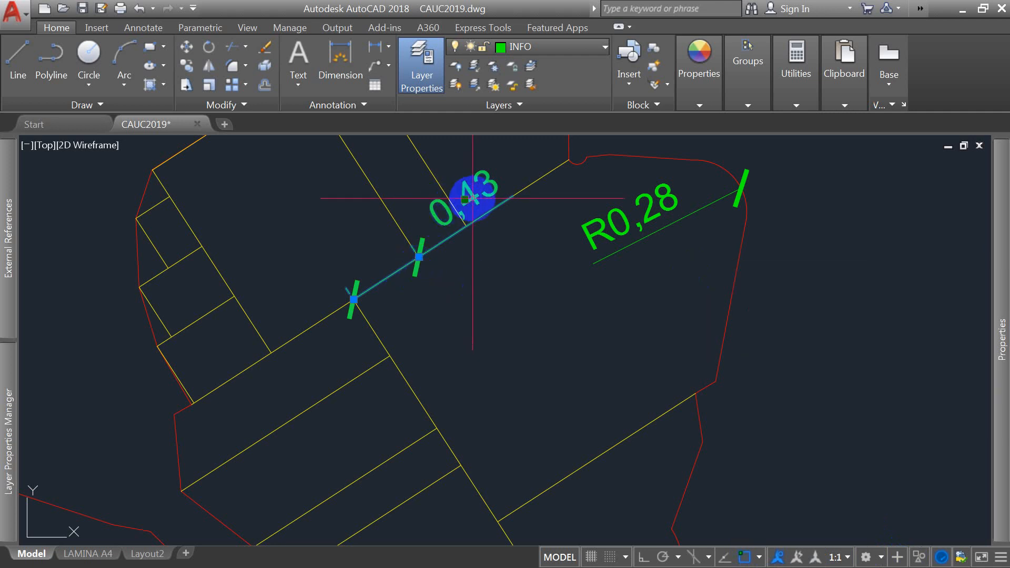
left_click(386, 277)
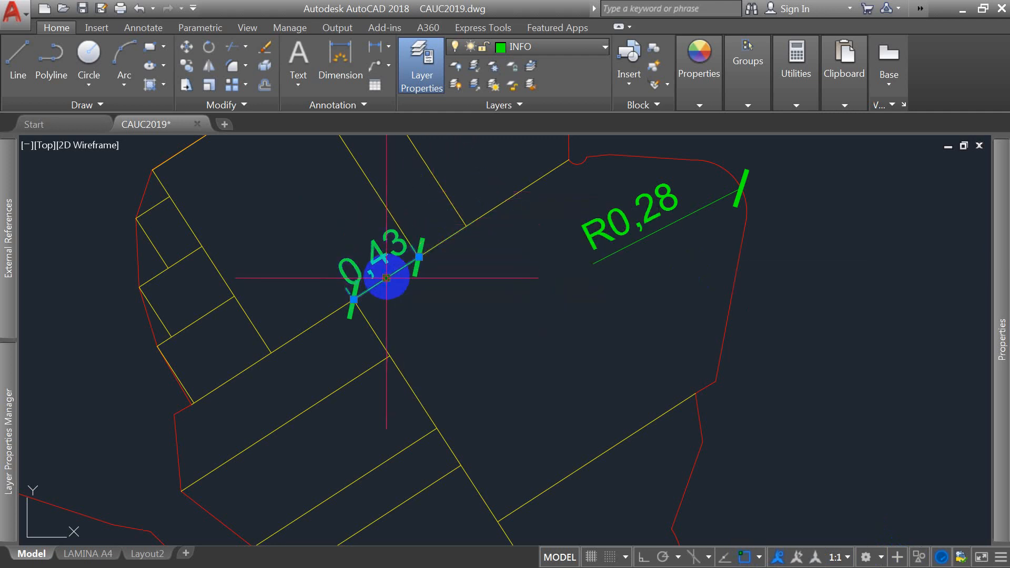
scroll(429, 301, "down", 2)
scroll(429, 302, "up", 2)
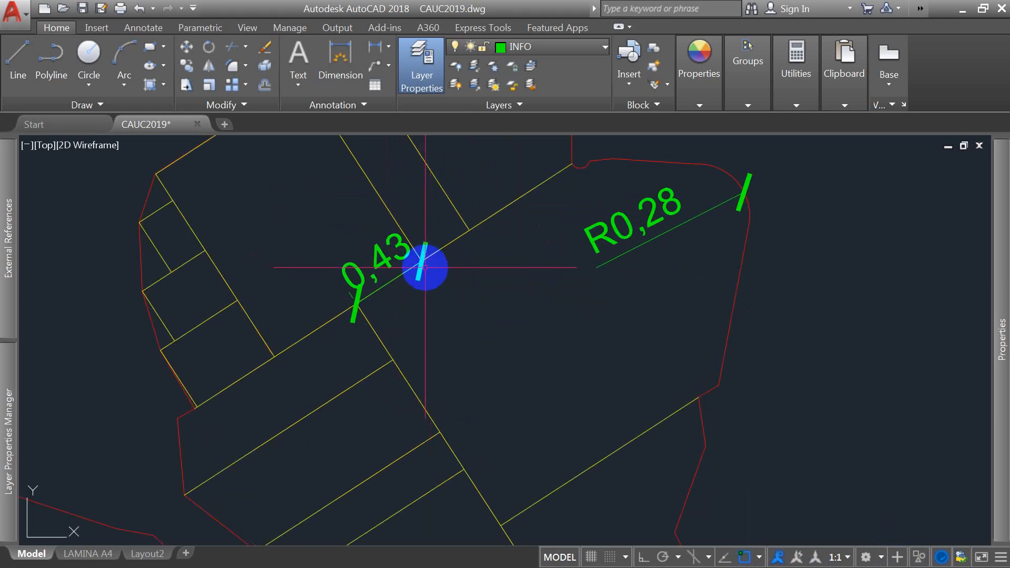
Step: Set the arrow size of the "uno es a uno" dimension style to 1.5
type("d")
key("Return")
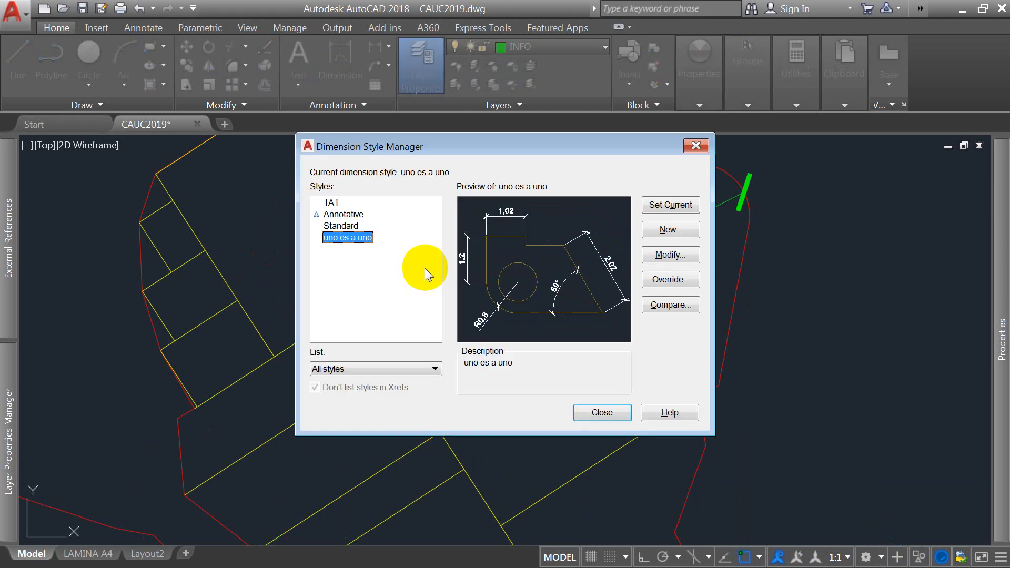
left_click(669, 253)
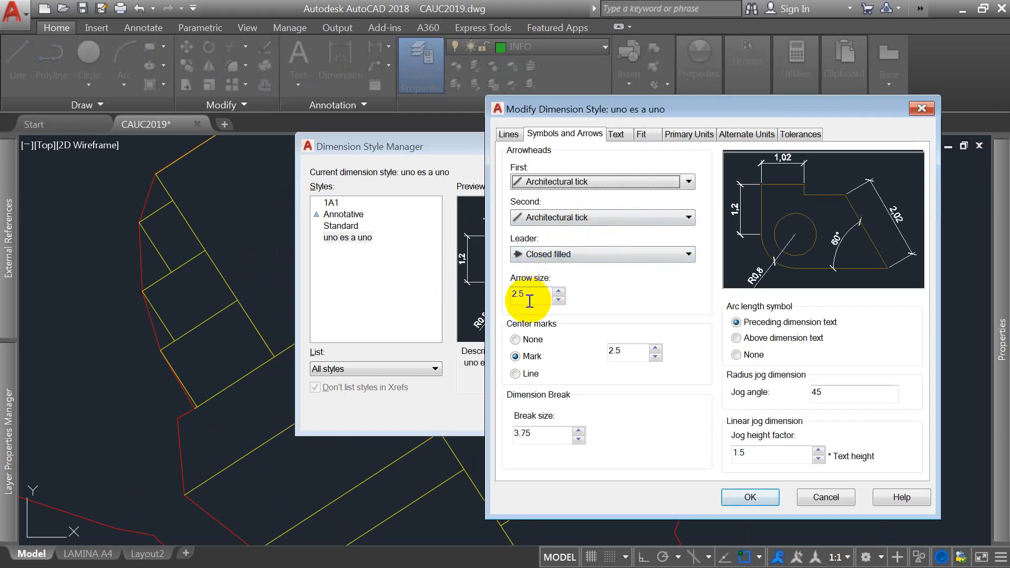
left_click_drag(522, 293, 478, 286)
type("1.5")
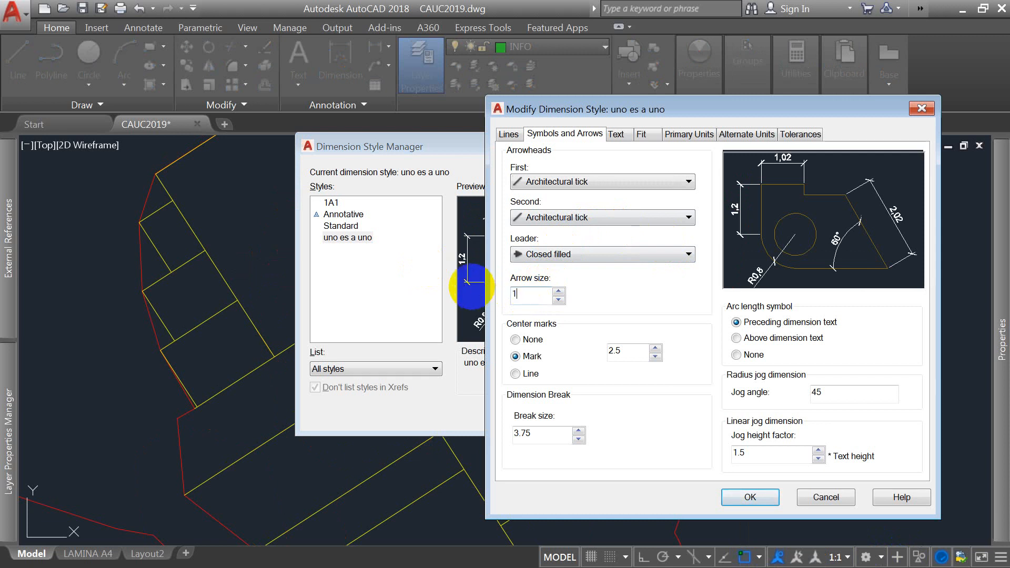
left_click(770, 494)
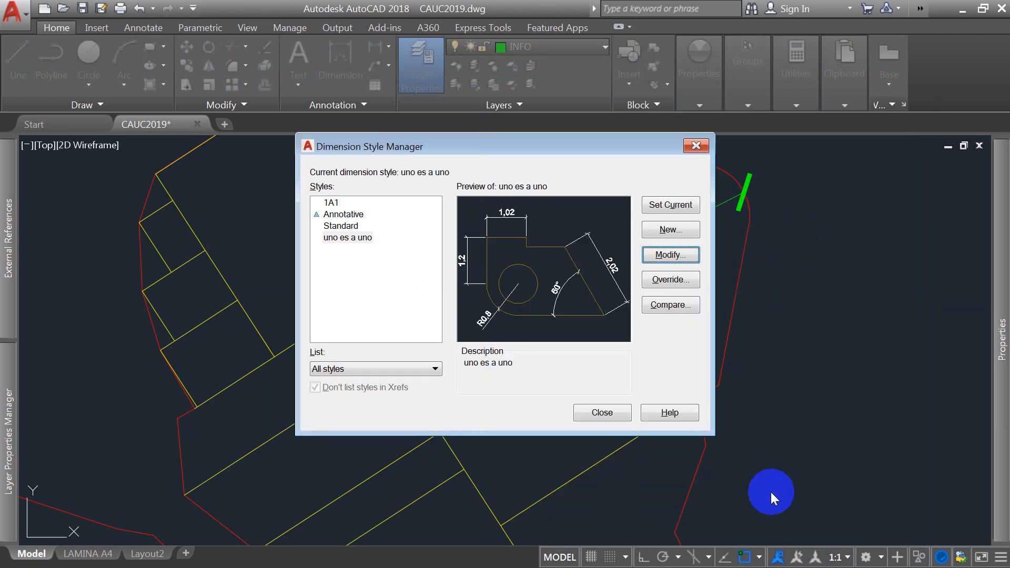
left_click(601, 409)
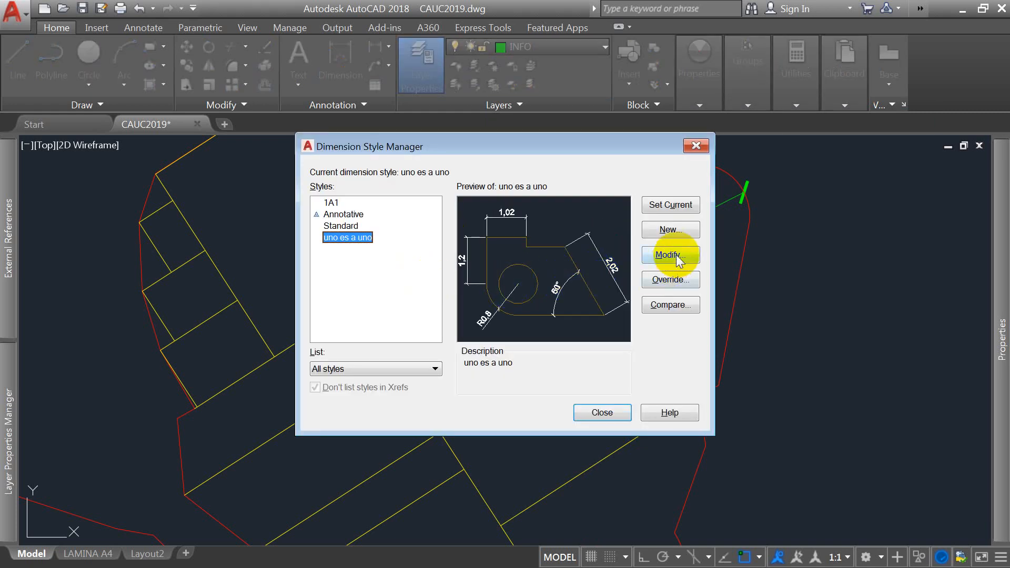
Step: Set the overall scale for dimension features of the "uno es a uno" dimension style to 0.1
left_click(668, 255)
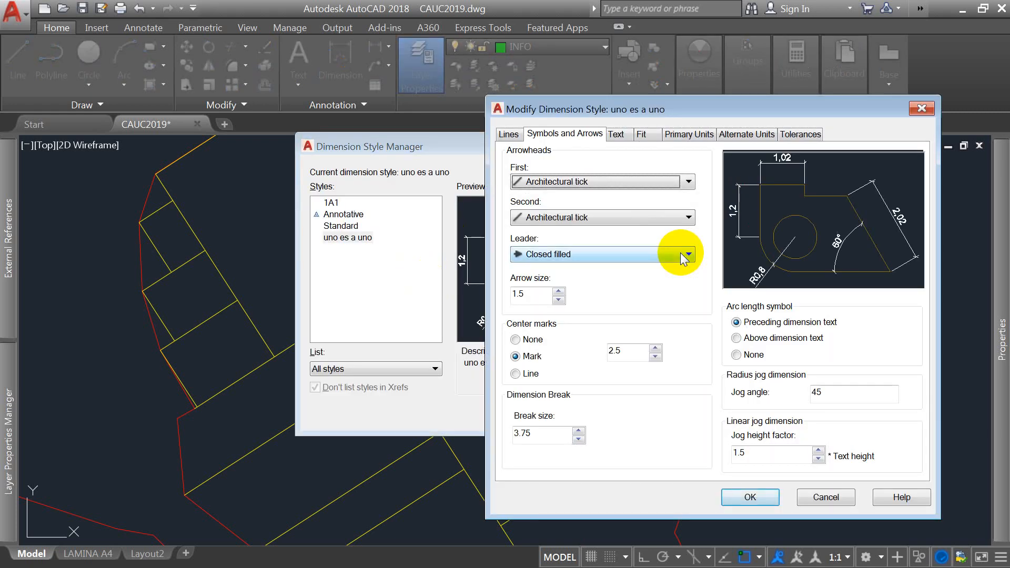
left_click(640, 133)
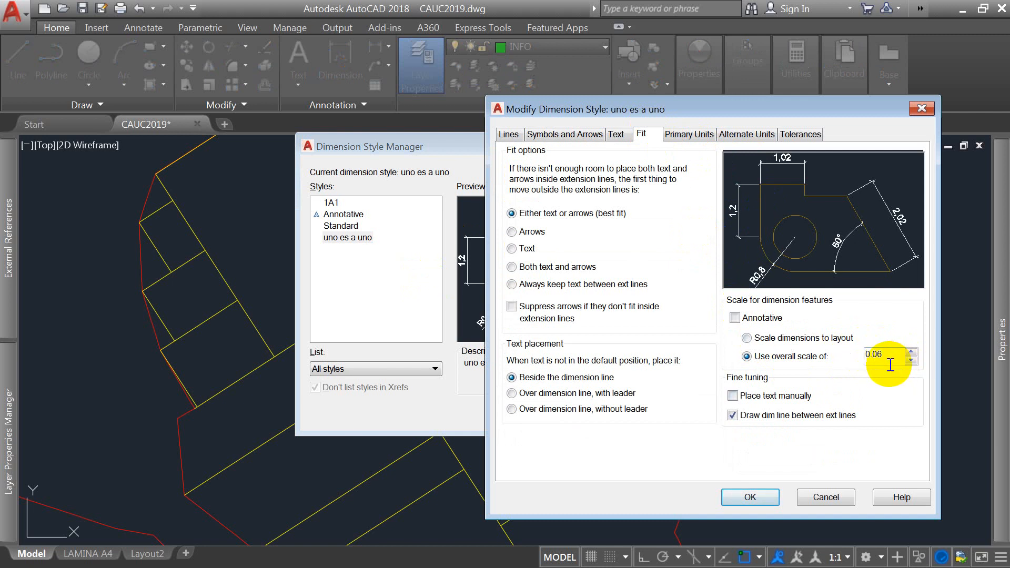
key("BackSpace")
key("BackSpace")
type("1")
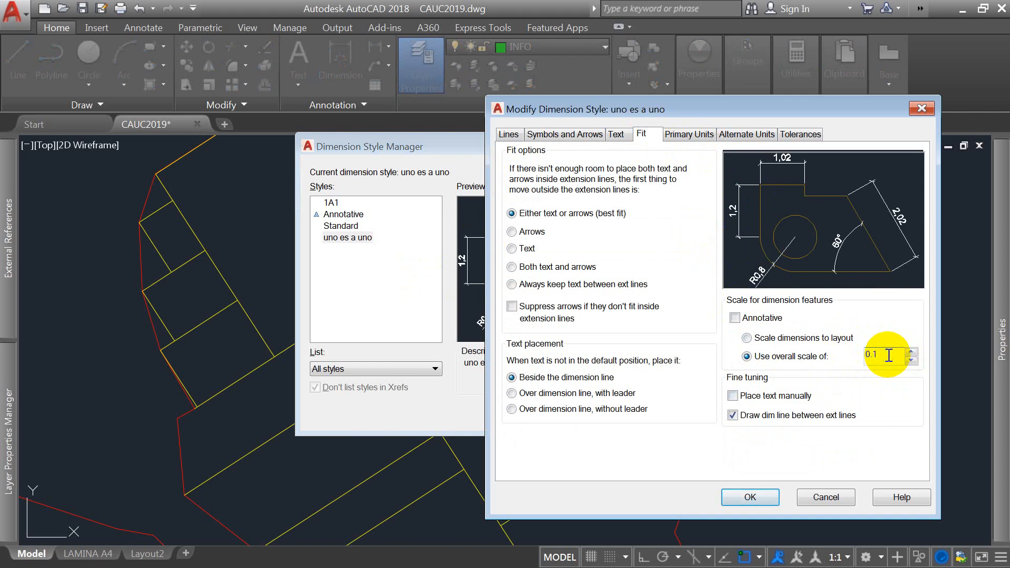
left_click(750, 497)
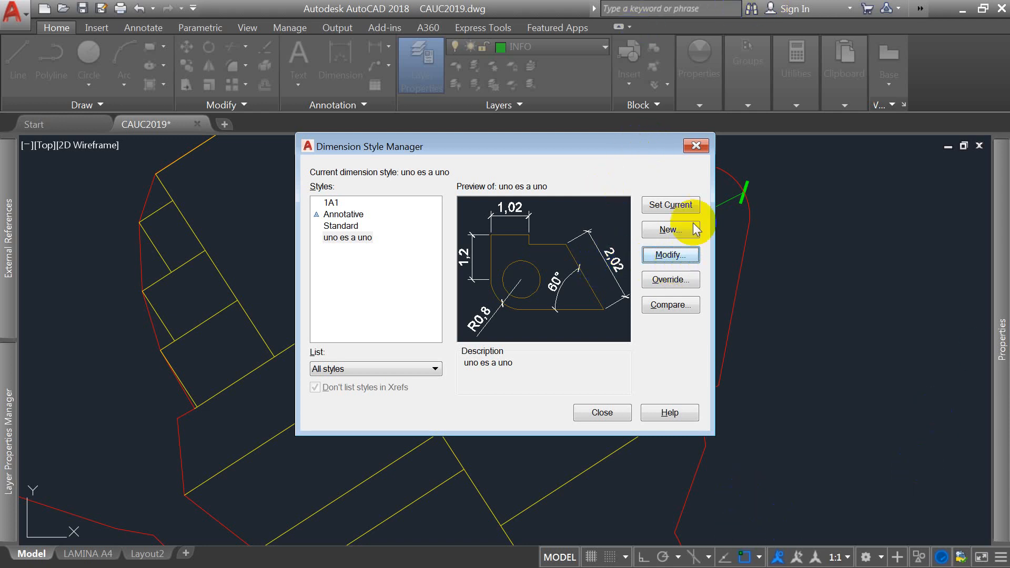
left_click(605, 412)
Step: Examine the text and tick size of the aligned and radius dimensions relative to the hand drawing
scroll(375, 307, "down", 3)
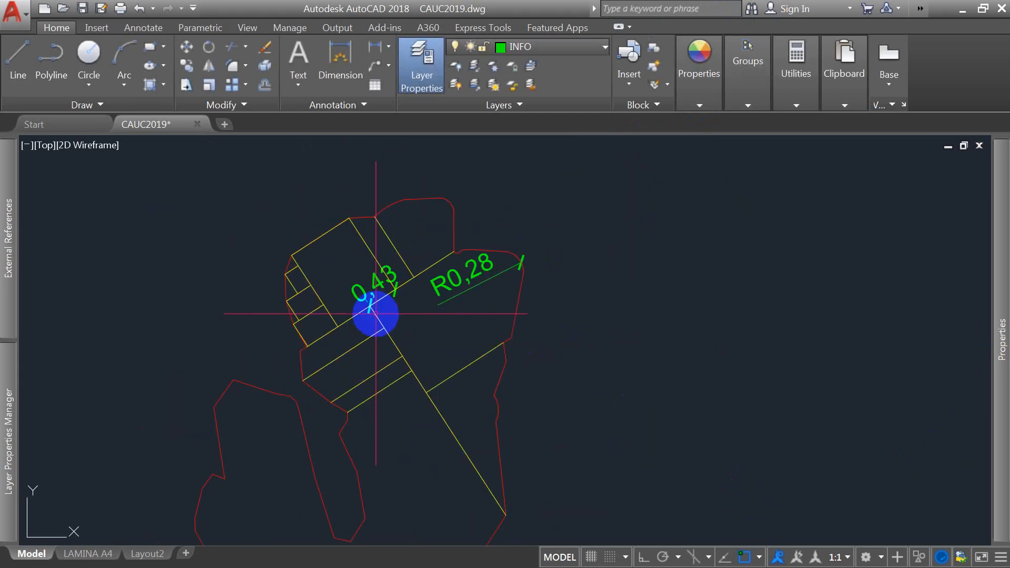
scroll(375, 313, "up", 4)
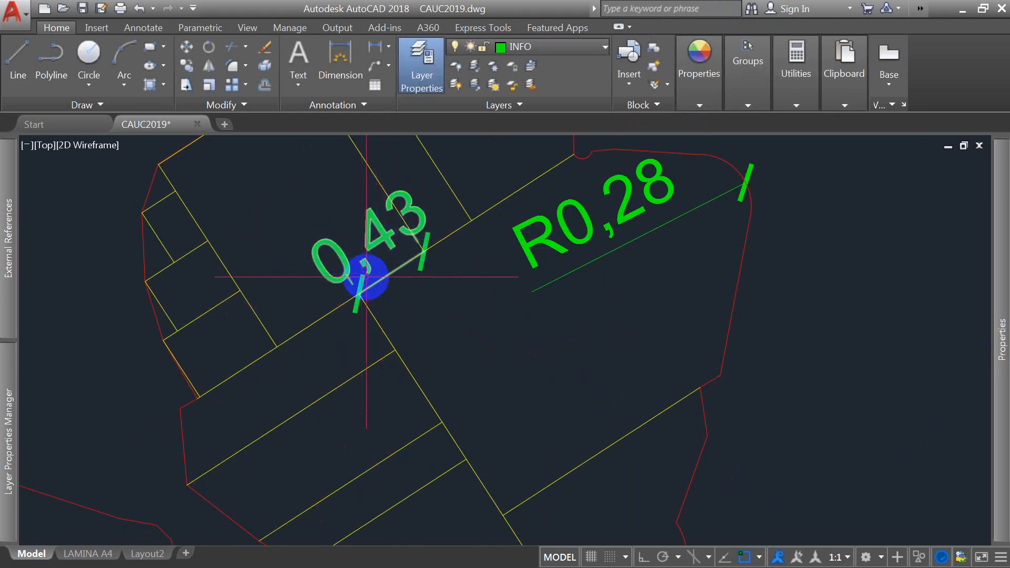
scroll(361, 276, "down", 4)
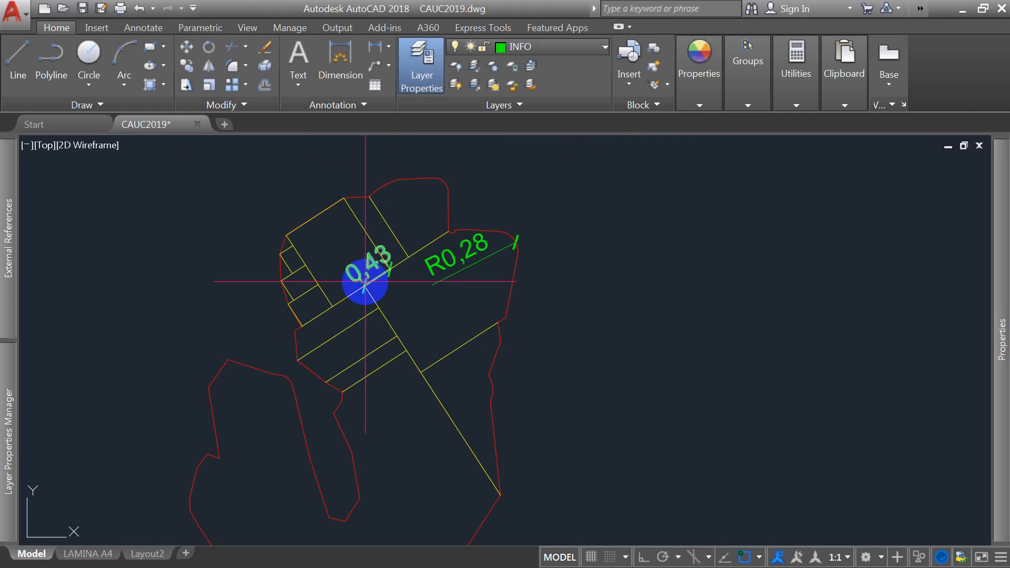
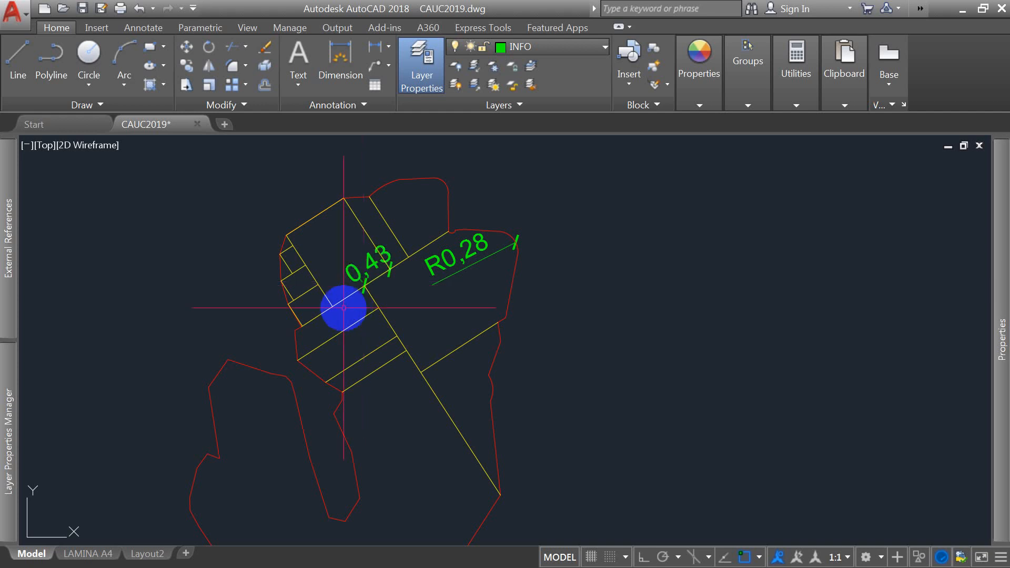
scroll(421, 287, "up", 3)
scroll(331, 222, "down", 3)
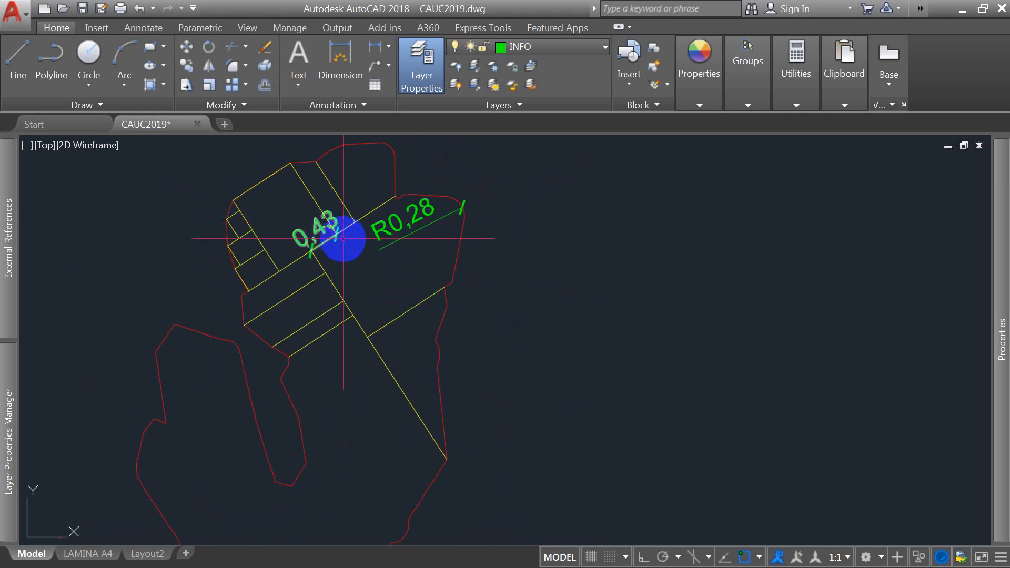
scroll(342, 207, "up", 4)
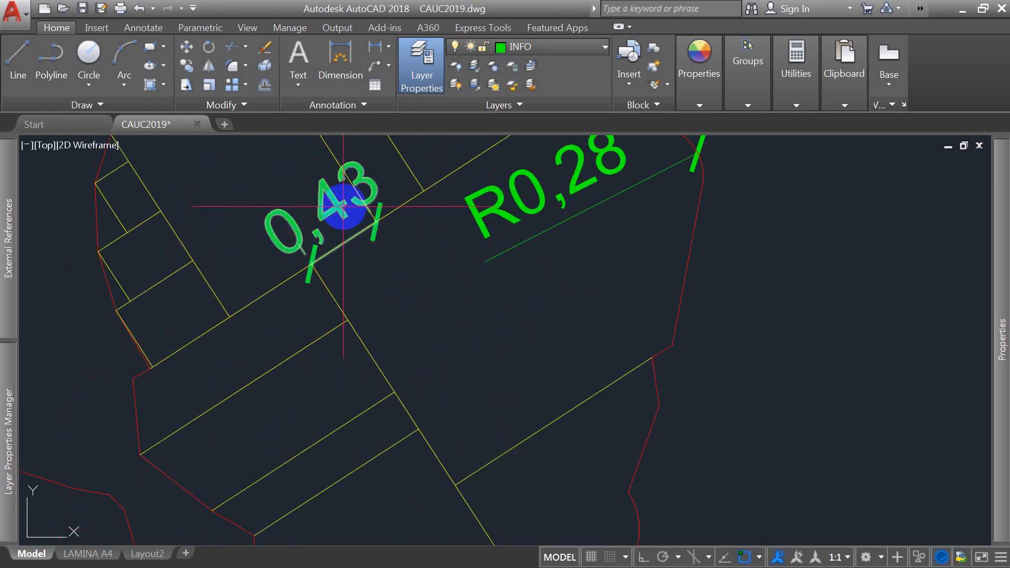
type("D")
key("Escape")
left_click(374, 235)
scroll(317, 231, "down", 5)
key("Escape")
Step: With Ortho on, place a horizontal linear dimension about 2.89 long in the empty space beside the hand
type("D")
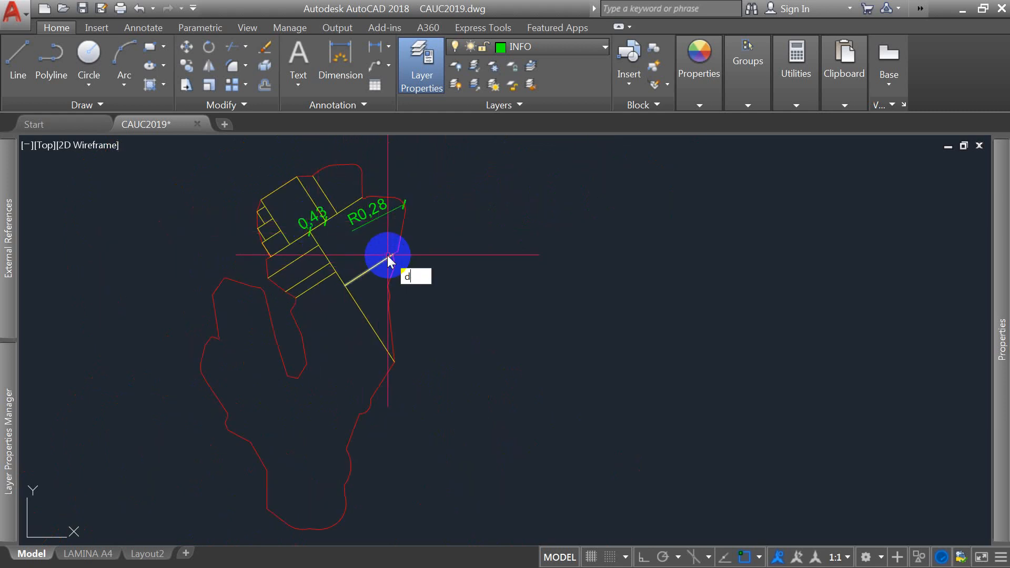
type("IM")
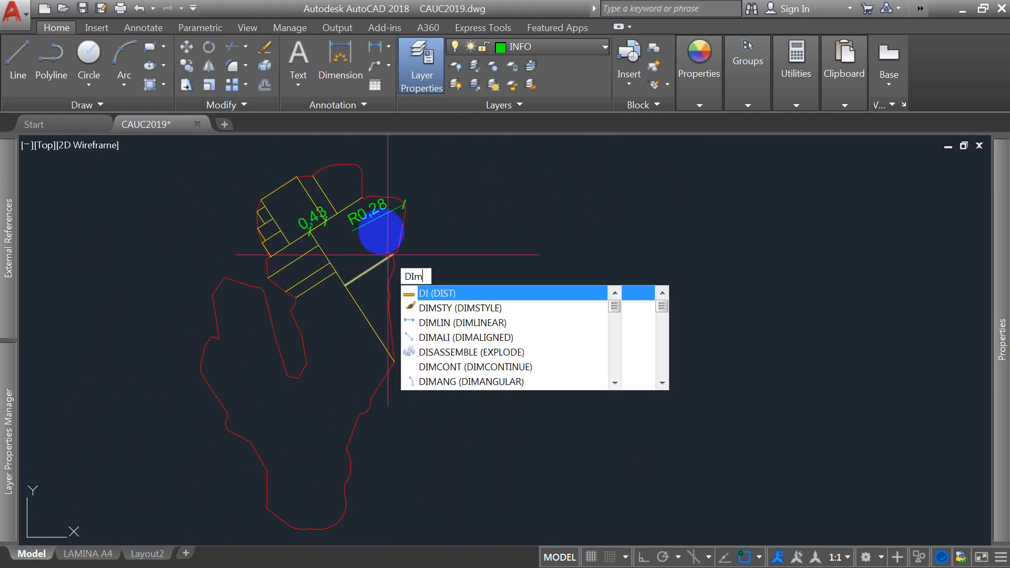
left_click(434, 325)
left_click(504, 272)
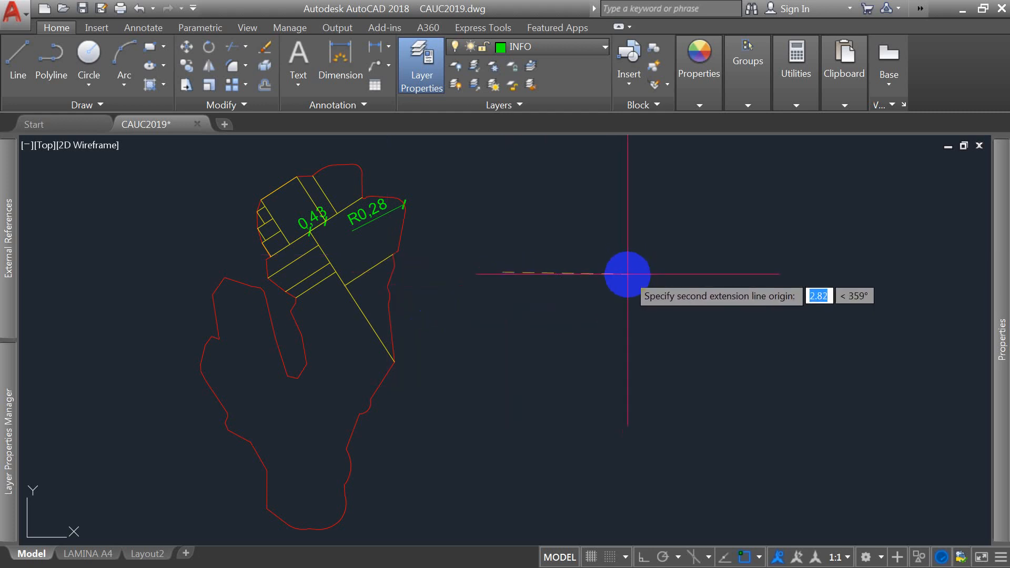
key("F8")
left_click(629, 273)
left_click(630, 317)
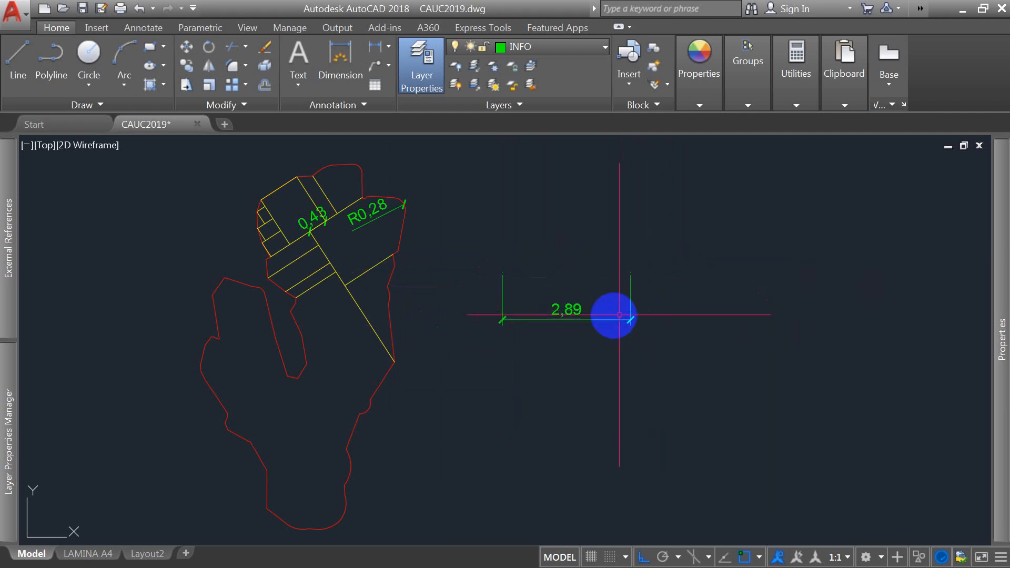
scroll(525, 284, "down", 2)
scroll(556, 325, "up", 4)
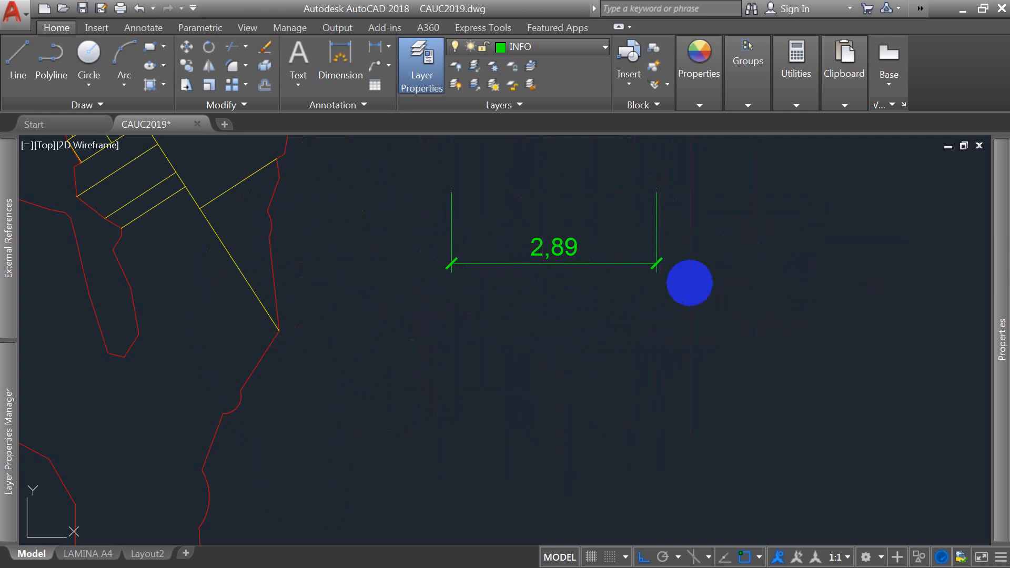
Step: Change the arrowheads of the "uno es a uno" dimension style to Dot small
key("d")
key("Return")
left_click(678, 253)
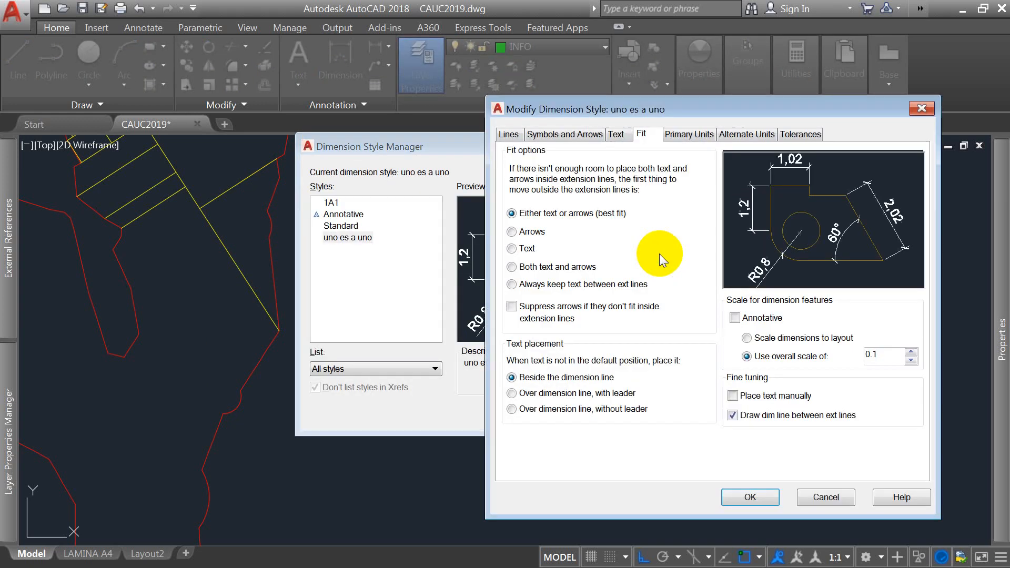
left_click(565, 136)
left_click(601, 181)
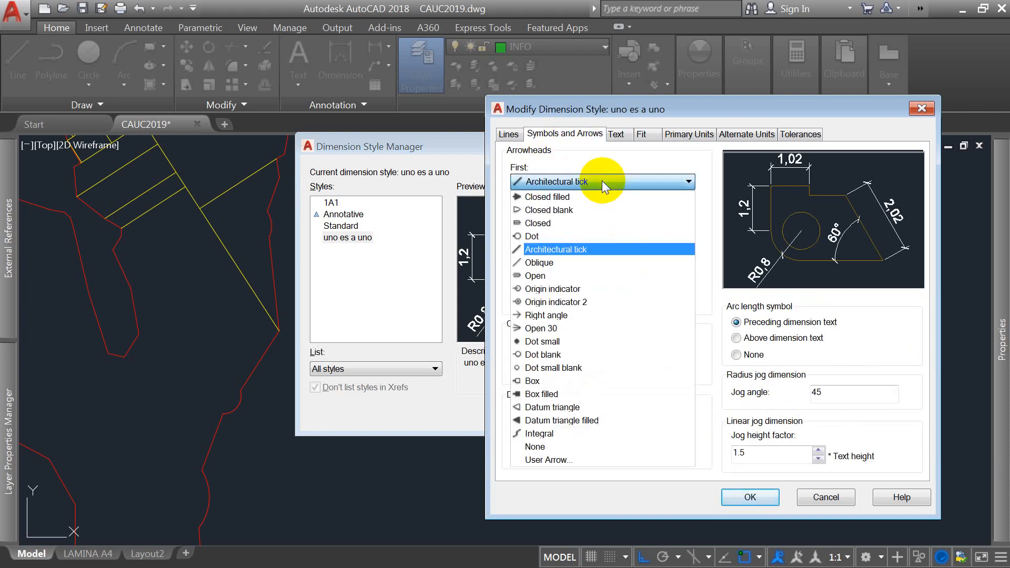
left_click(529, 343)
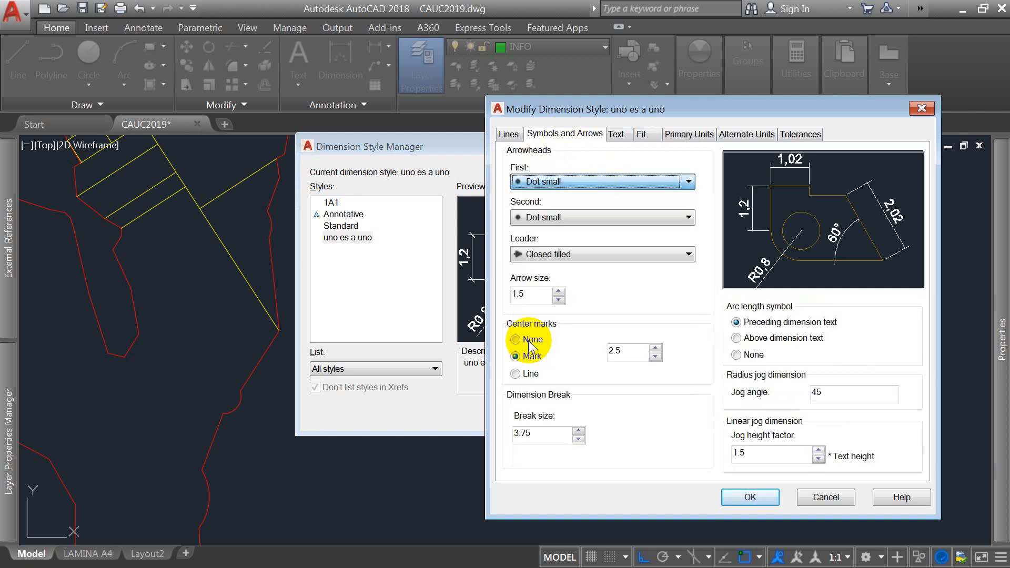
left_click(752, 497)
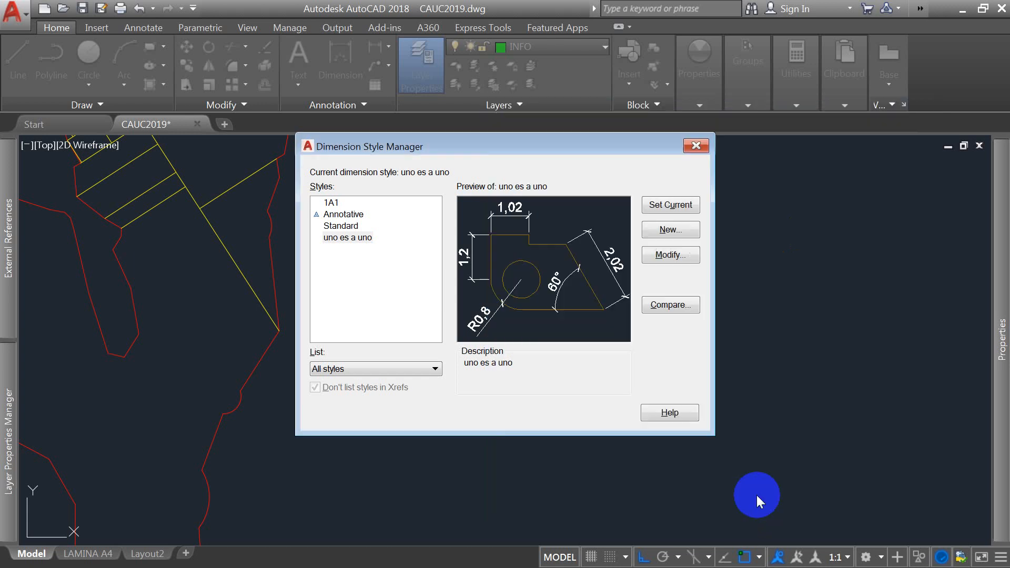
left_click(601, 412)
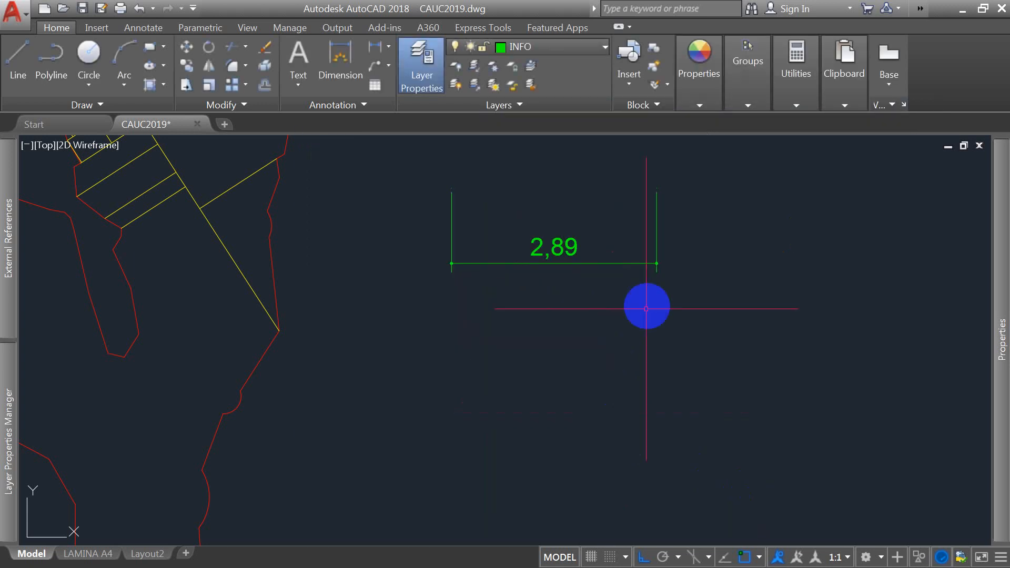
scroll(657, 281, "up", 4)
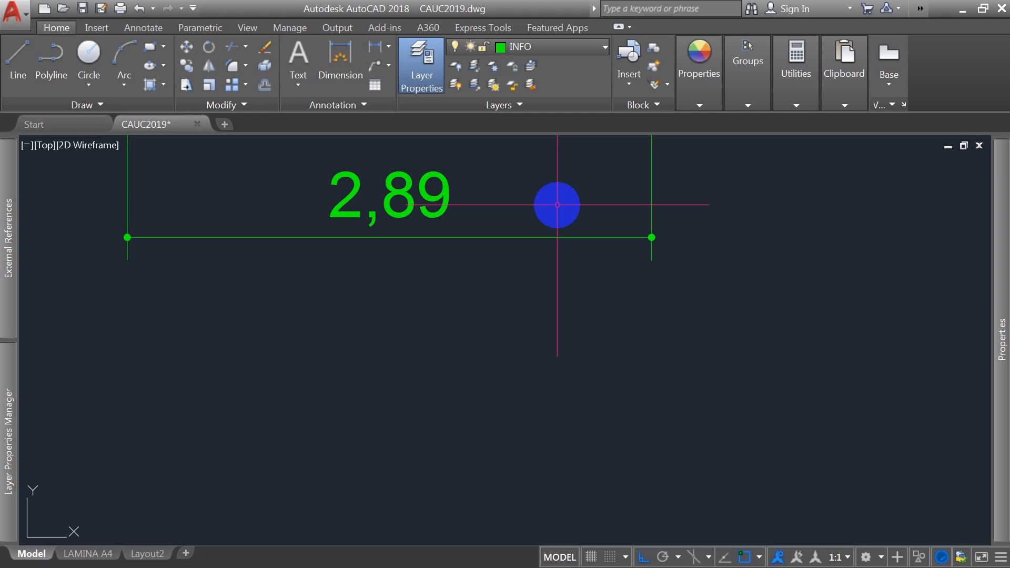
scroll(469, 237, "down", 5)
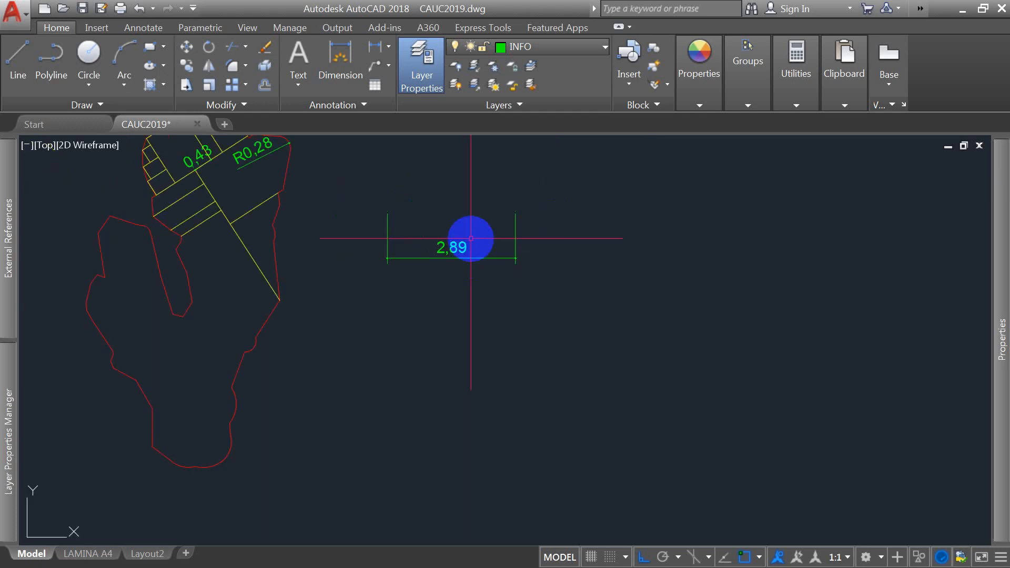
Step: Suppress both dimension lines and both extension lines in the "uno es a uno" dimension style
scroll(263, 149, "up", 3)
type("d")
key("Return")
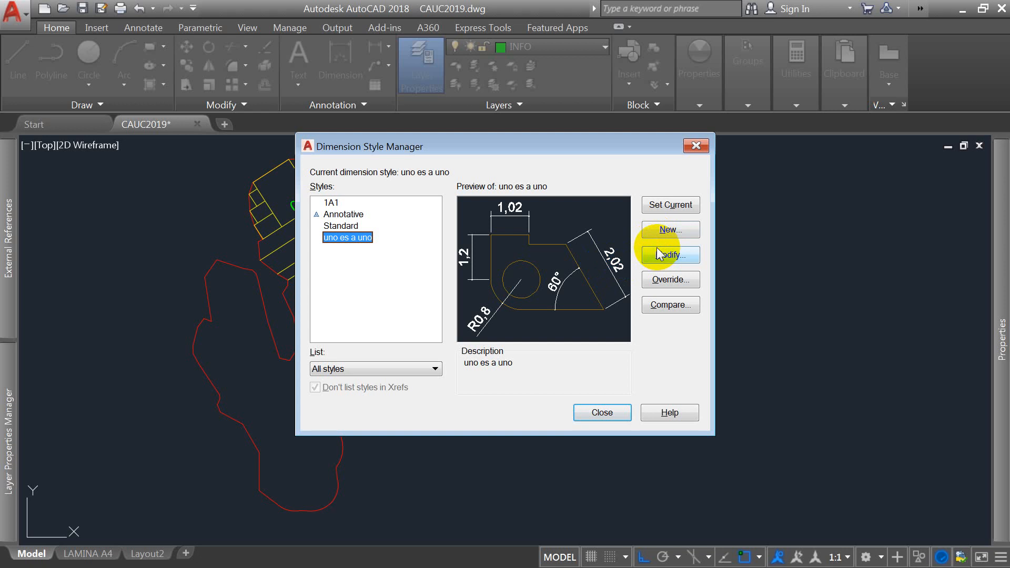
left_click(676, 254)
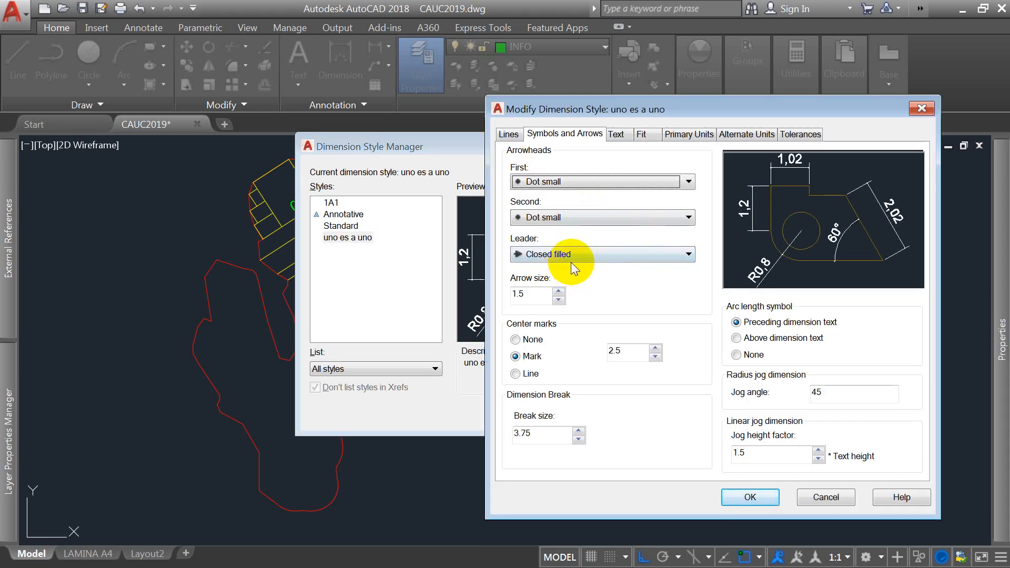
left_click(506, 134)
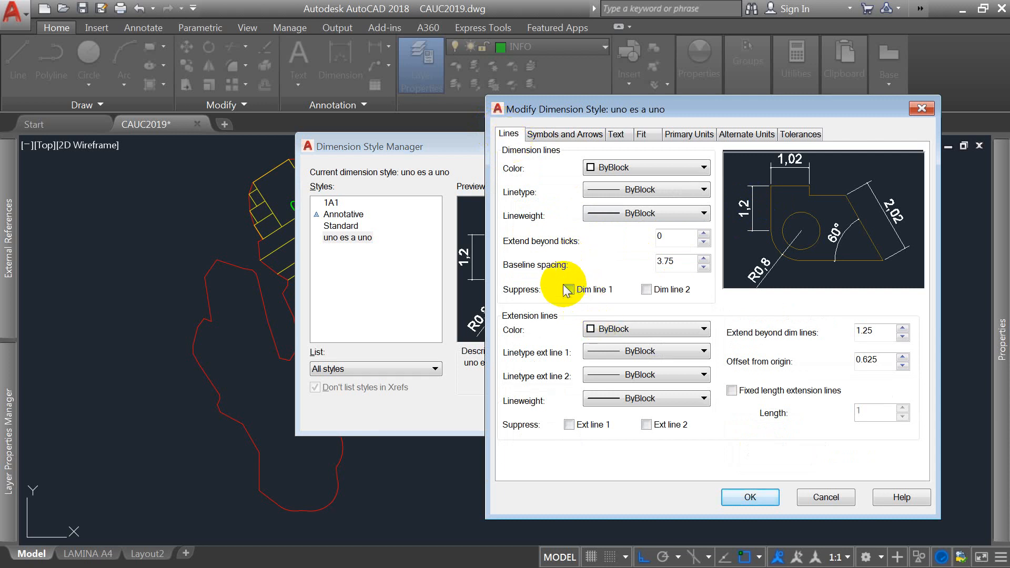
left_click(644, 290)
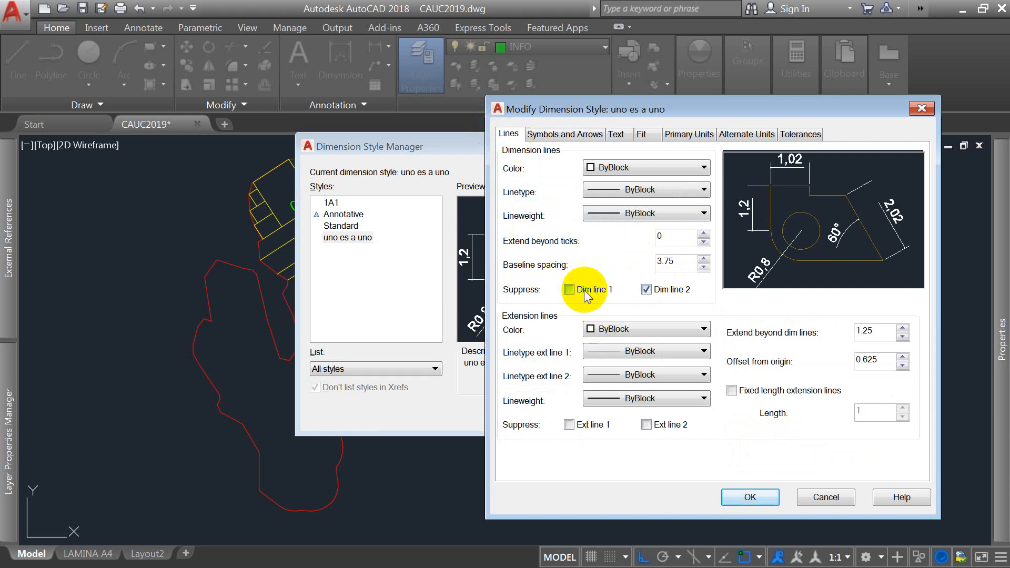
left_click(568, 289)
left_click(568, 425)
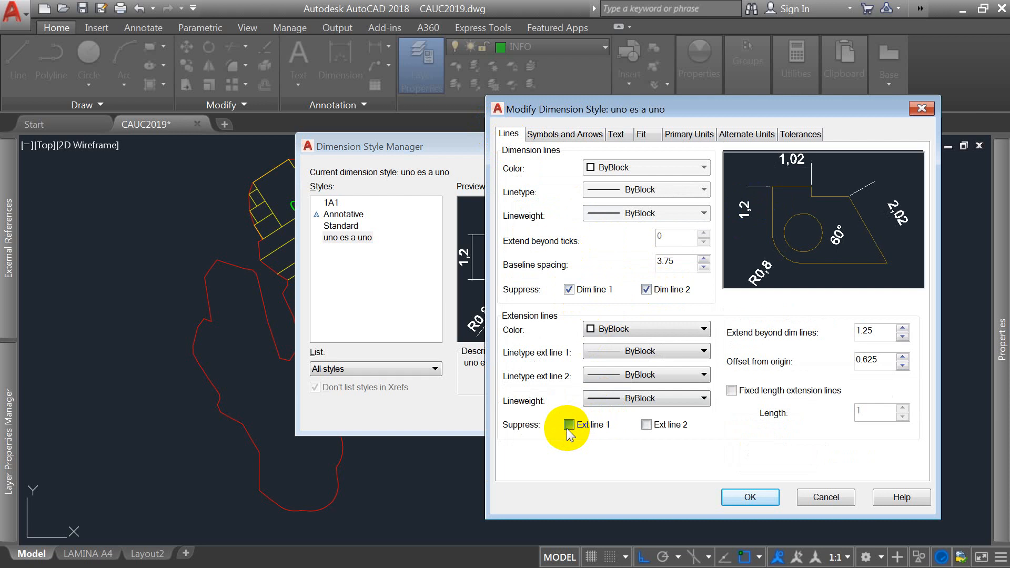
left_click(647, 425)
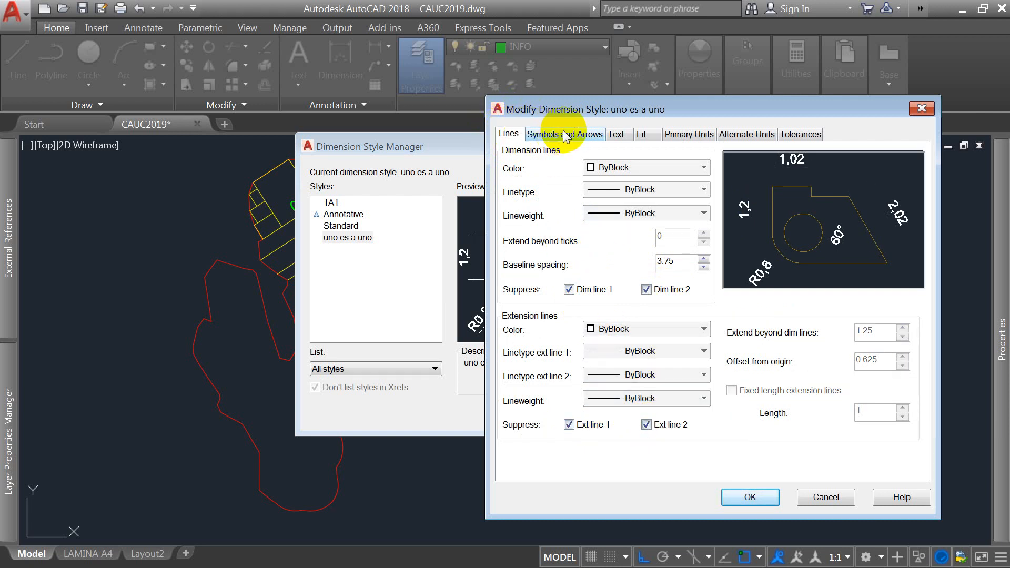
Step: Review the text and fit settings of the "uno es a uno" style and accept the style changes
left_click(617, 134)
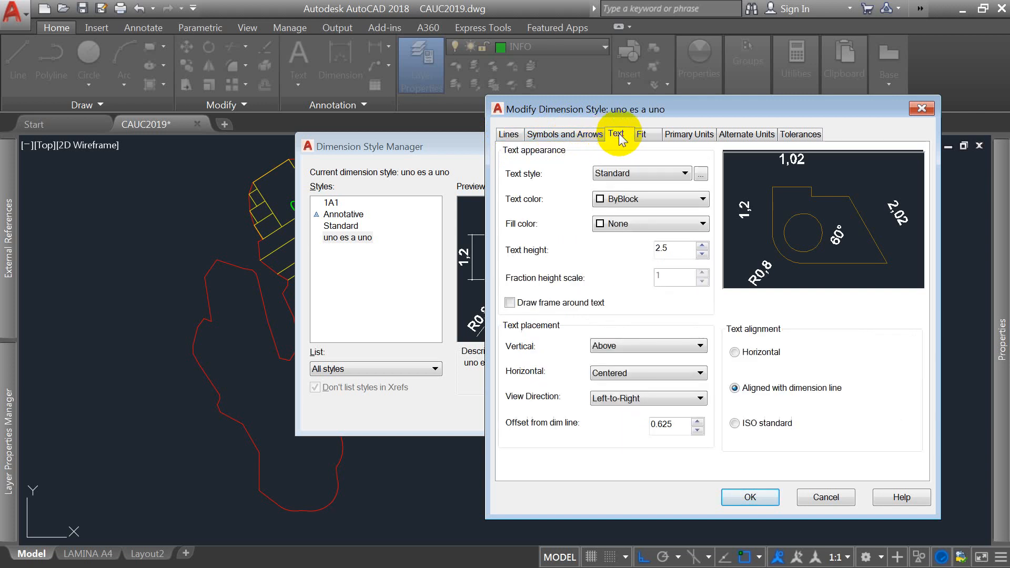
left_click(674, 178)
left_click(598, 164)
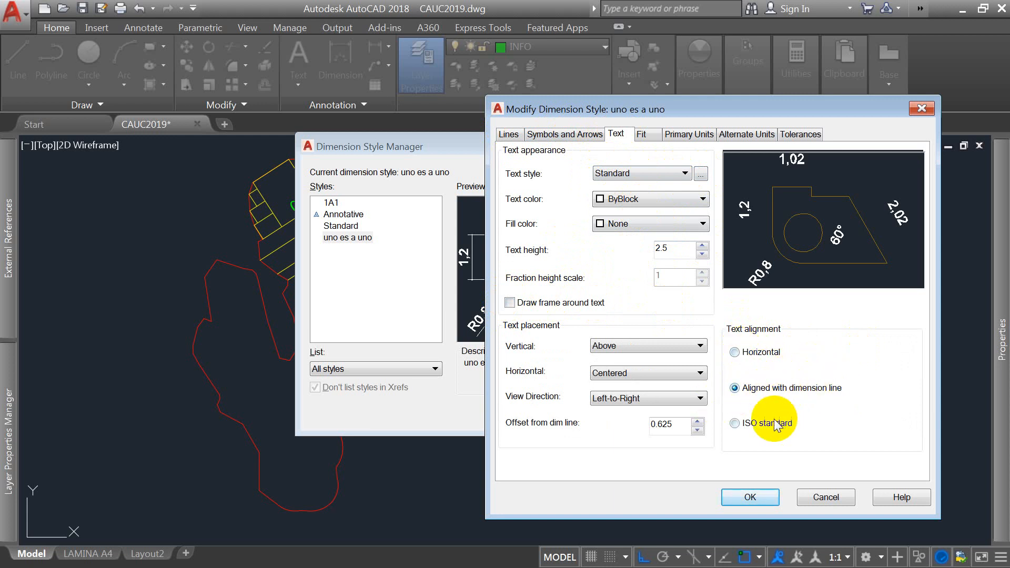
left_click(642, 135)
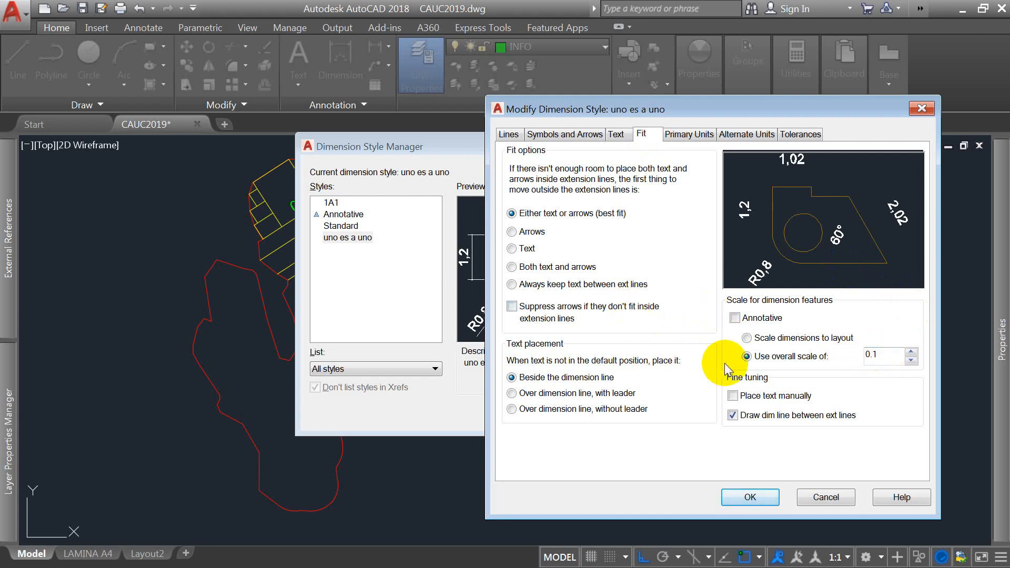
left_click(757, 497)
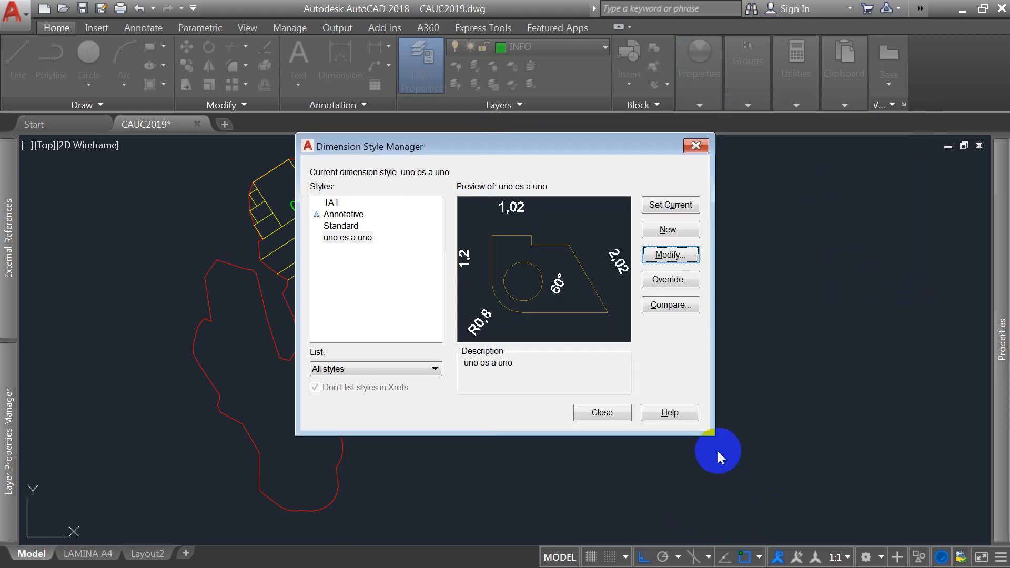
right_click(340, 241)
left_click(355, 245)
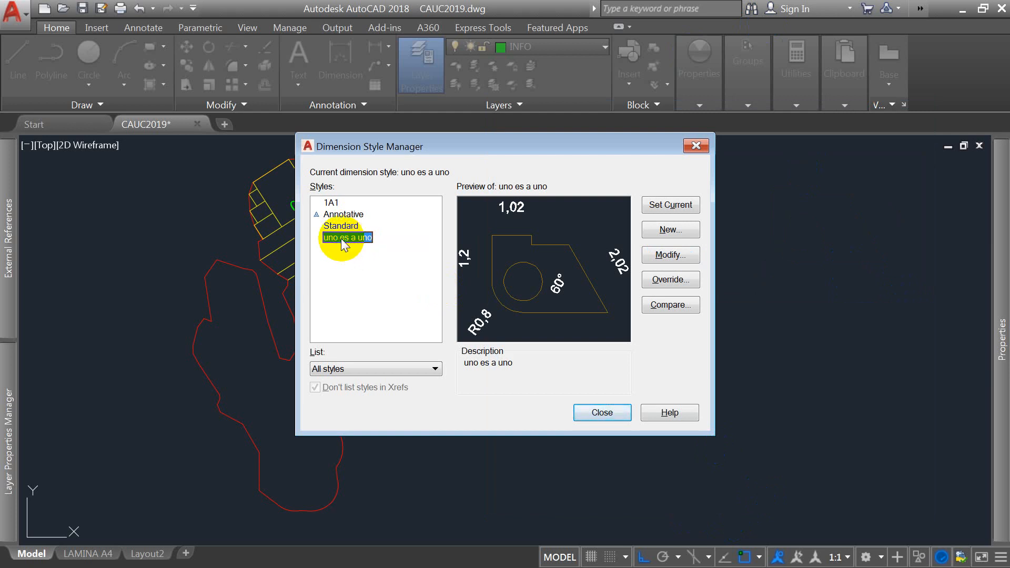
right_click(342, 240)
left_click(328, 278)
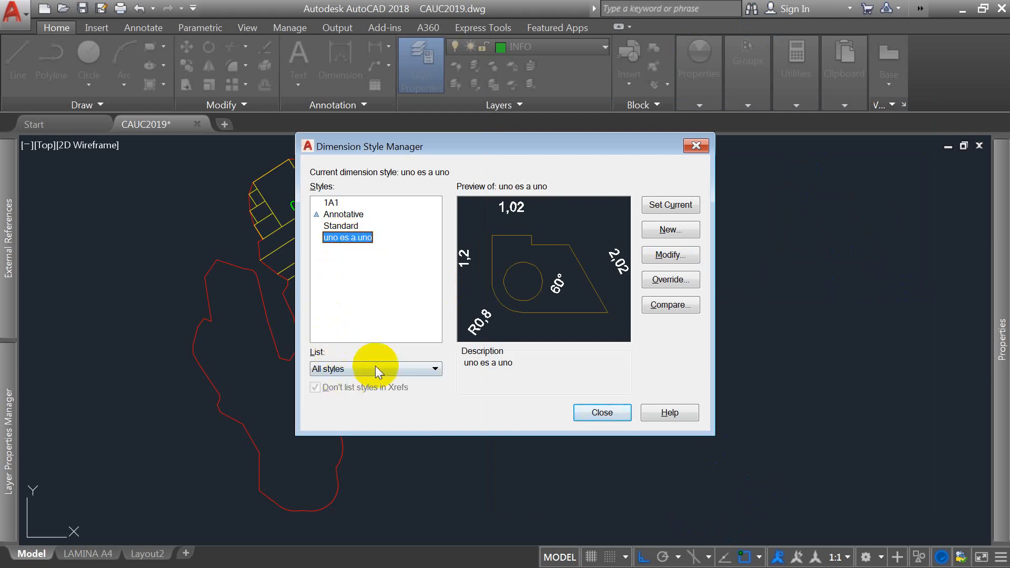
right_click(338, 240)
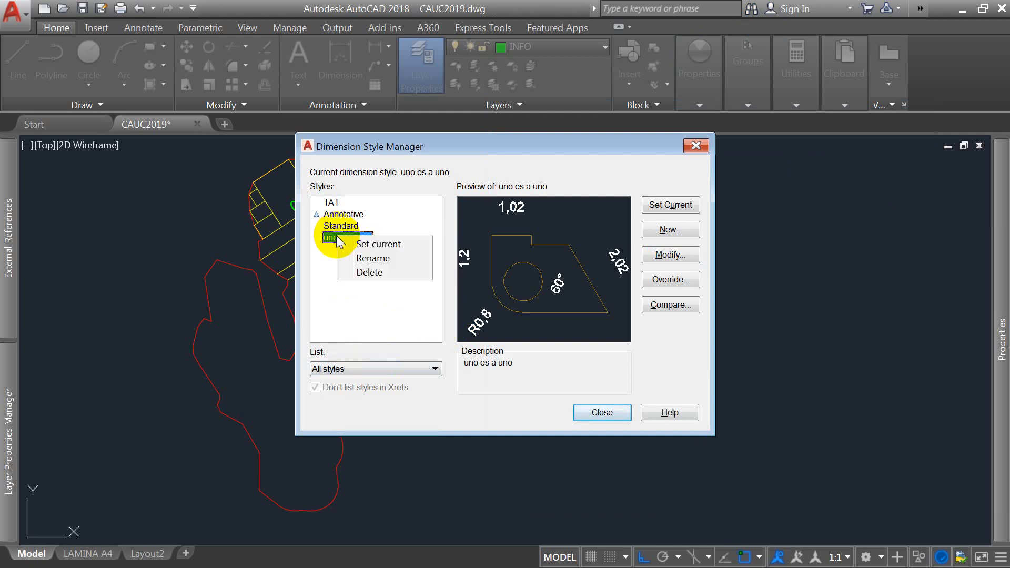
left_click(349, 245)
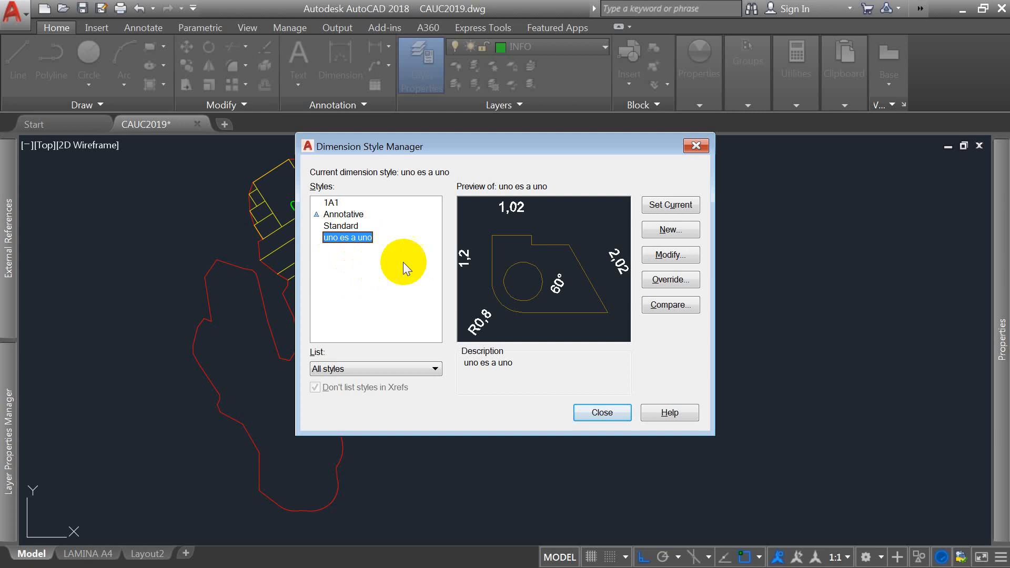
left_click(343, 227)
left_click(348, 238)
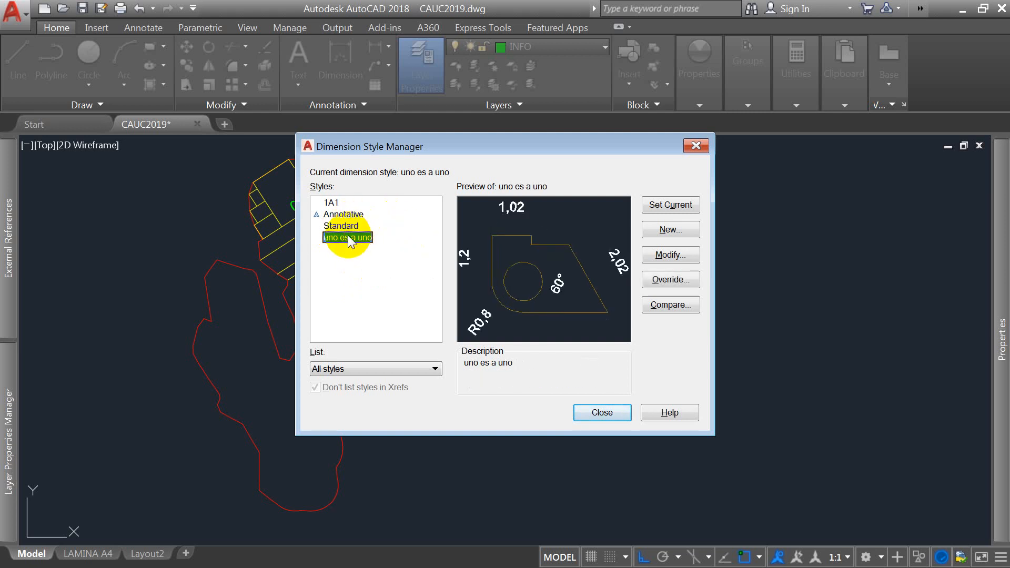
right_click(350, 238)
left_click(405, 213)
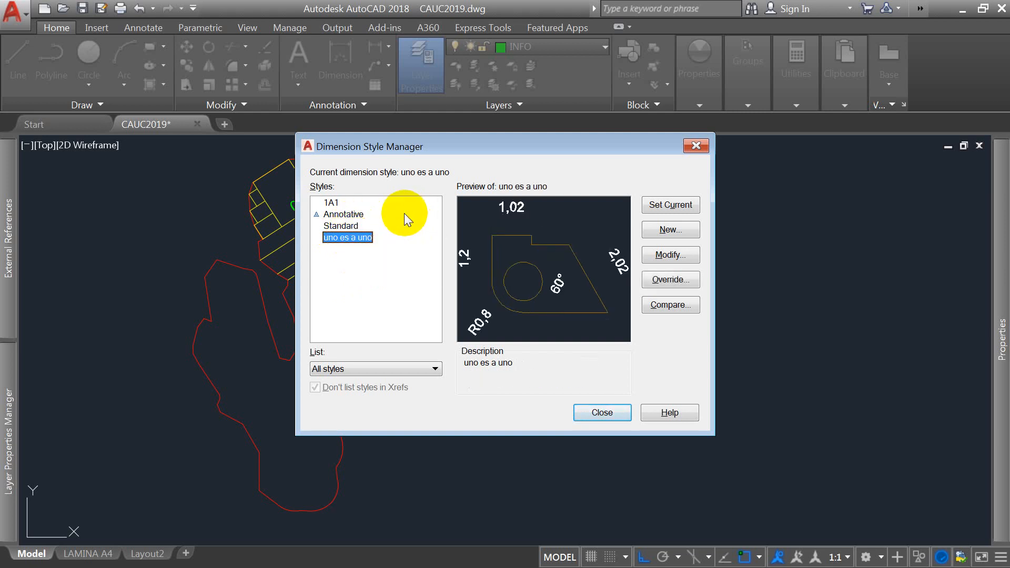
Step: Create a new dimension style named "ging" that starts from "uno es a uno" and applies to all dimensions
left_click(685, 231)
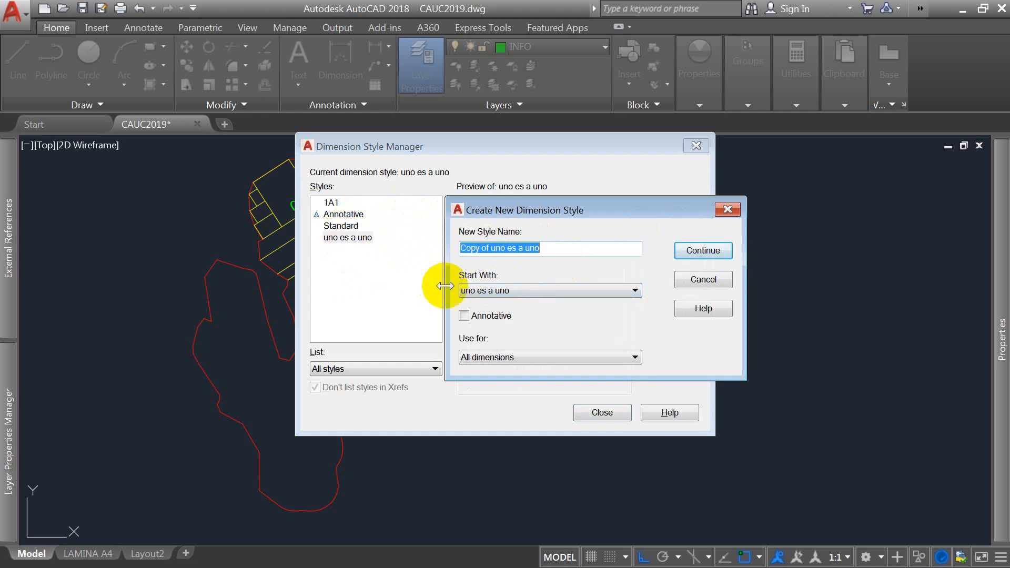
left_click(478, 291)
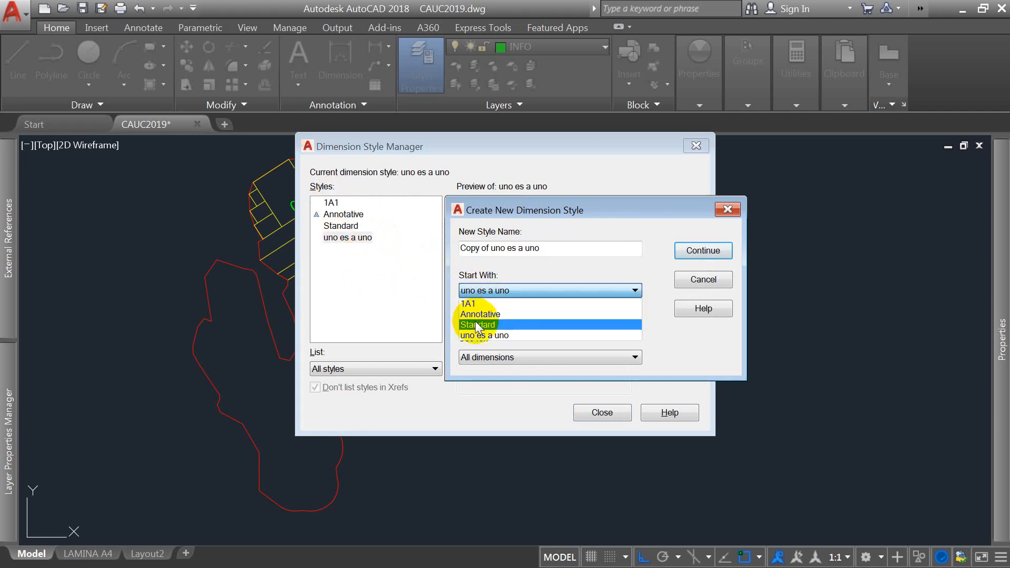
left_click(497, 334)
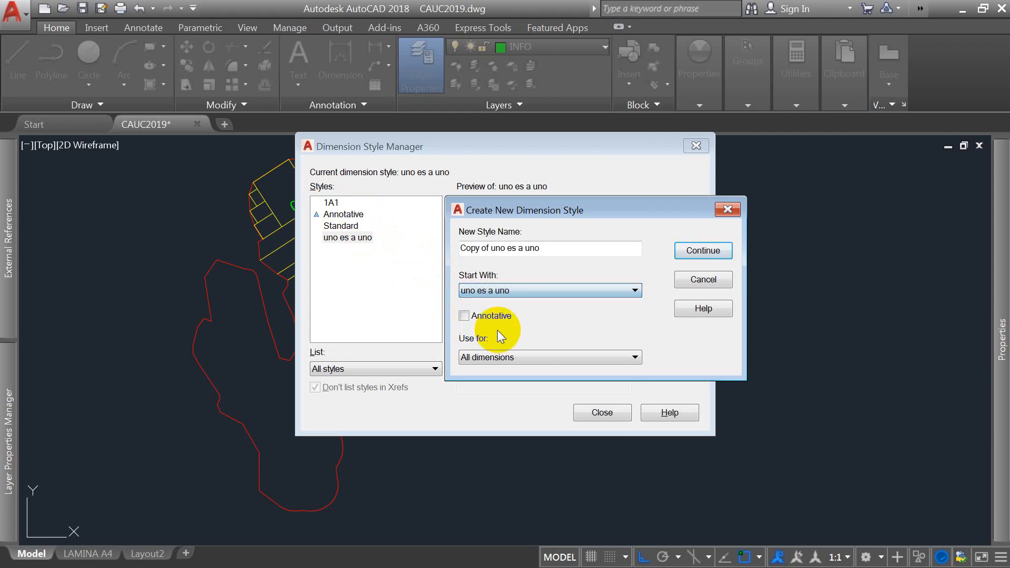
left_click_drag(559, 249, 390, 245)
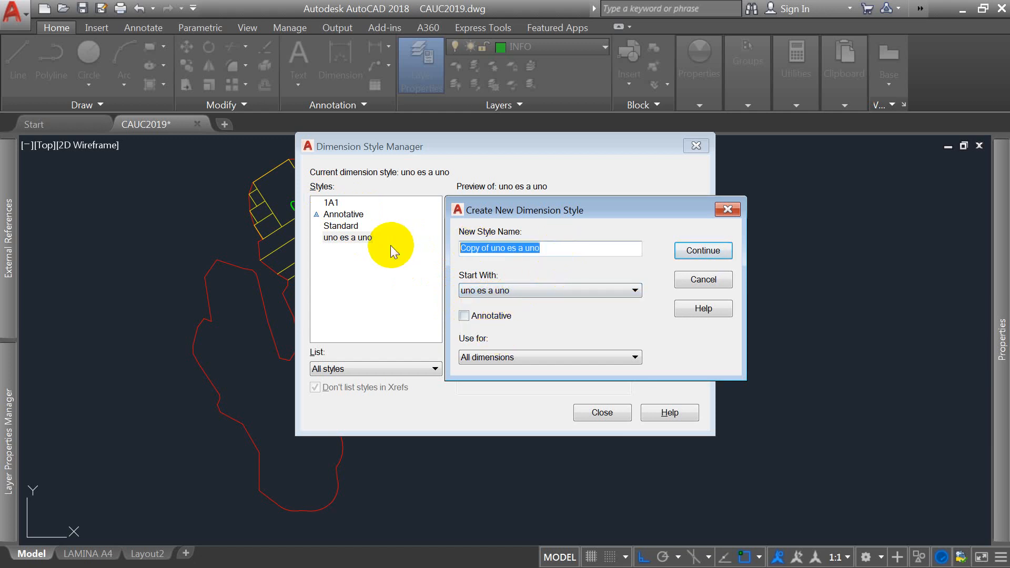
type("ging")
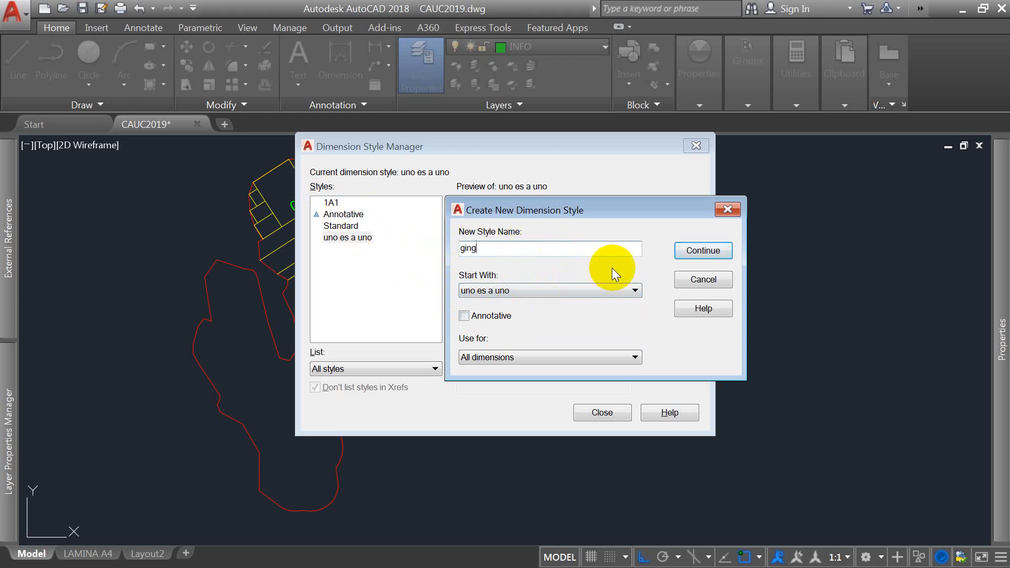
left_click(698, 251)
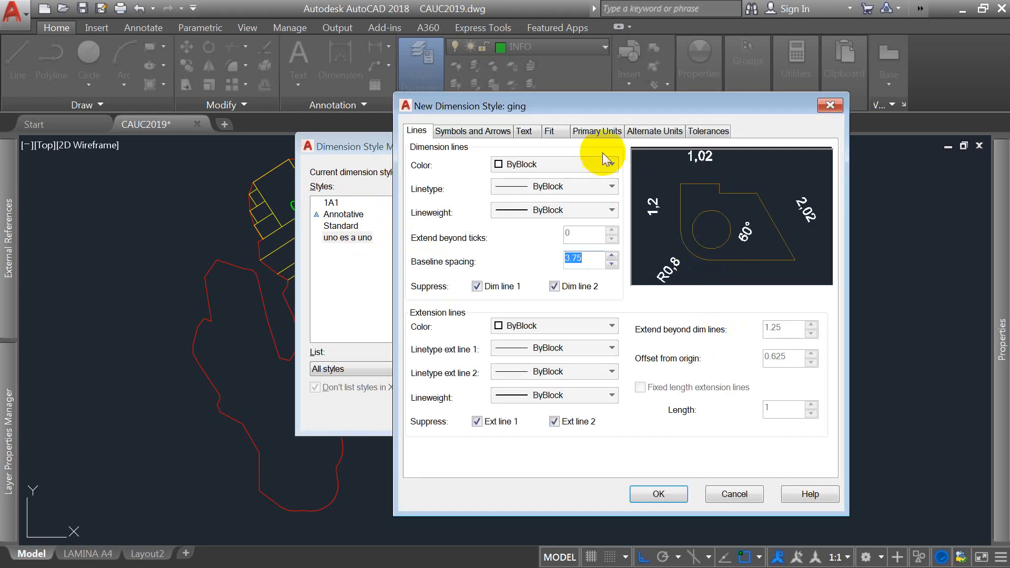
Step: Set the overall scale for dimension features of the "ging" style to 0.02 and close the style manager
left_click(549, 130)
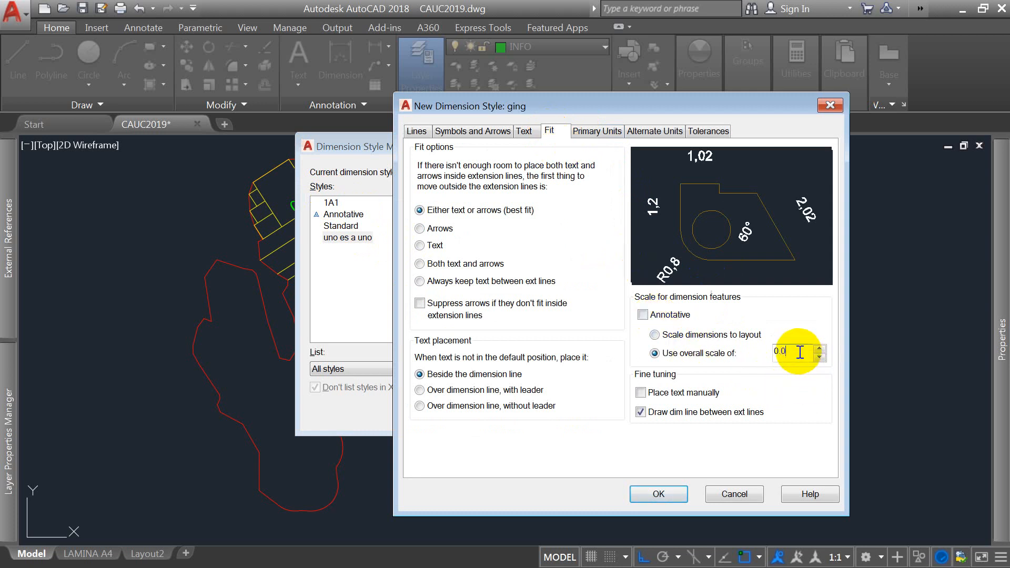
left_click(658, 493)
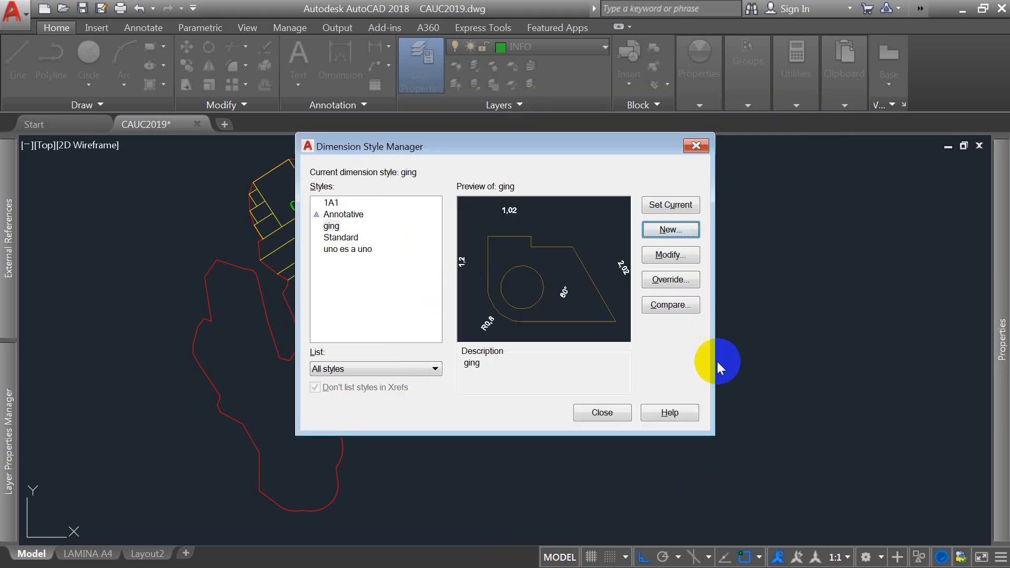
left_click(670, 255)
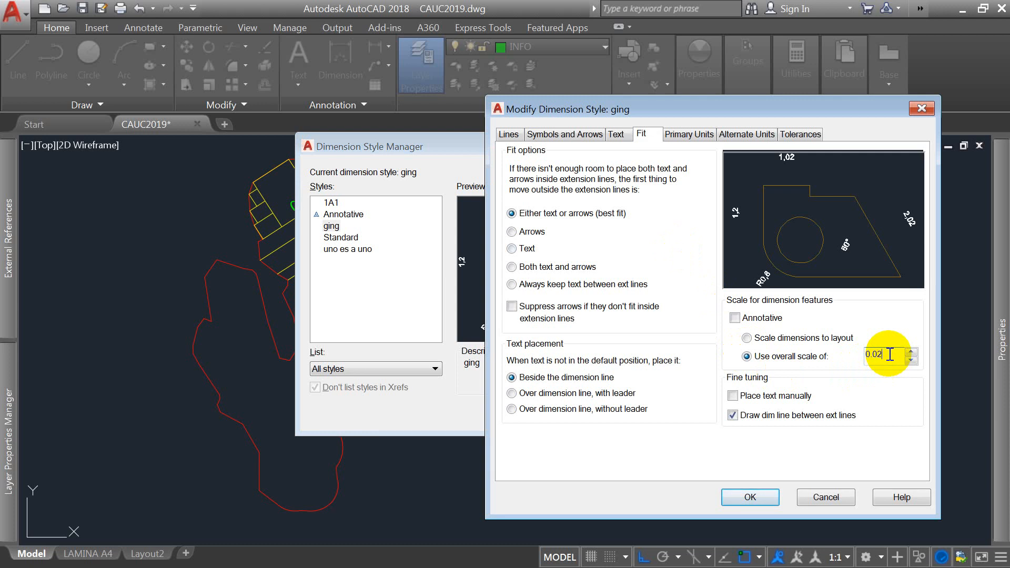
left_click(752, 496)
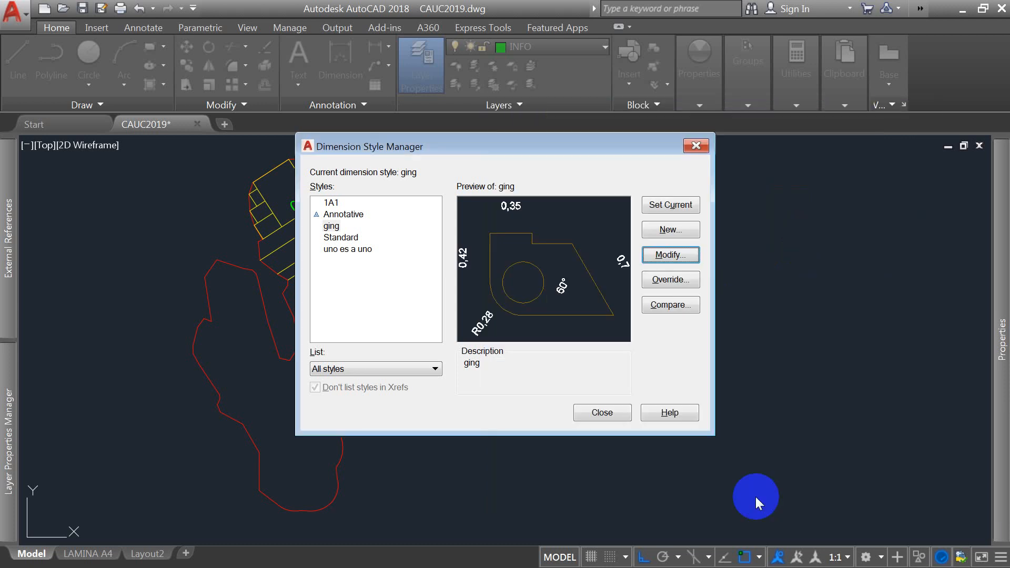
left_click(602, 412)
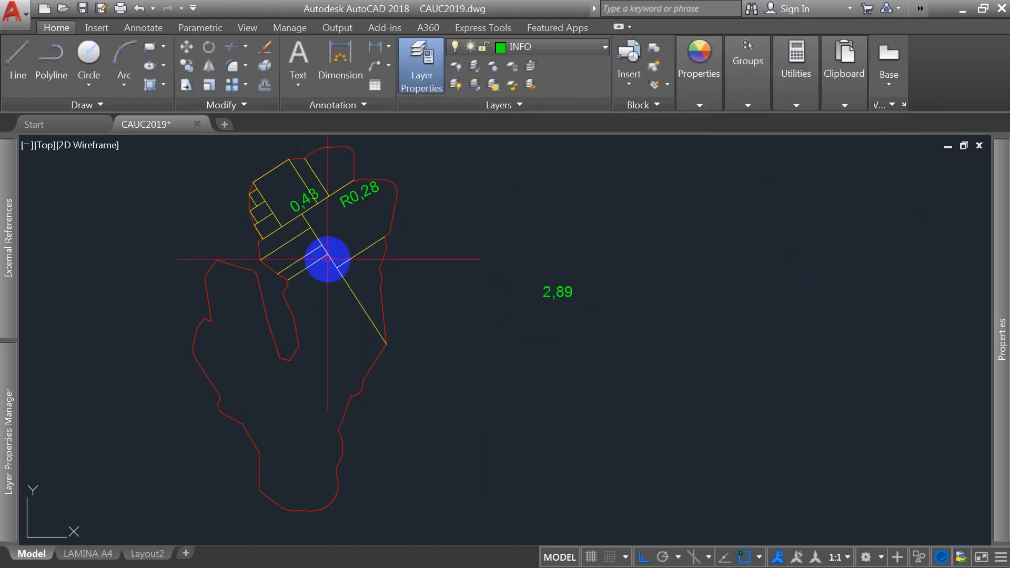
Step: Make "ging" the current dimension style and close the style manager
scroll(267, 189, "up", 2)
type("d")
key("Return")
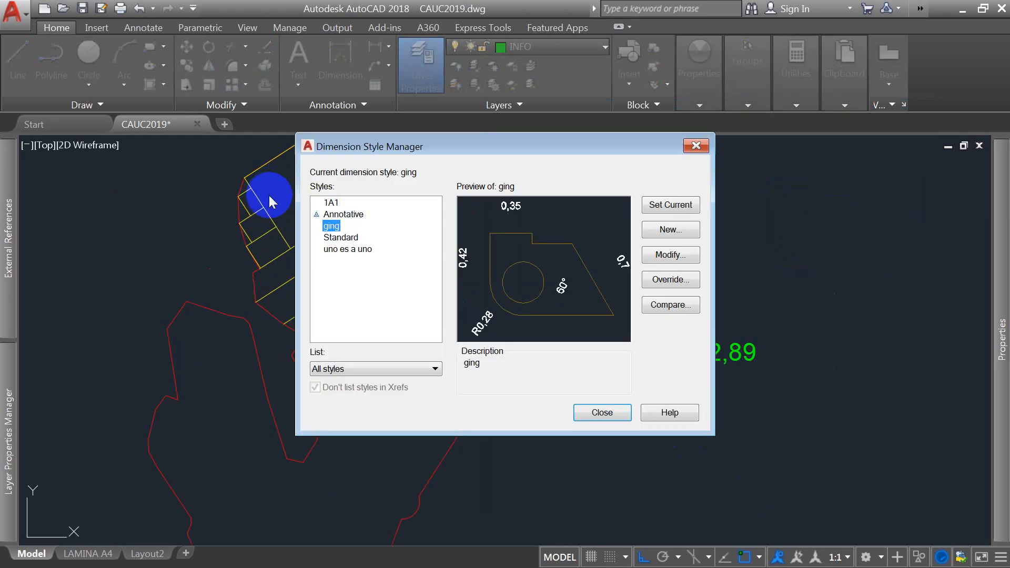
right_click(335, 227)
left_click(360, 236)
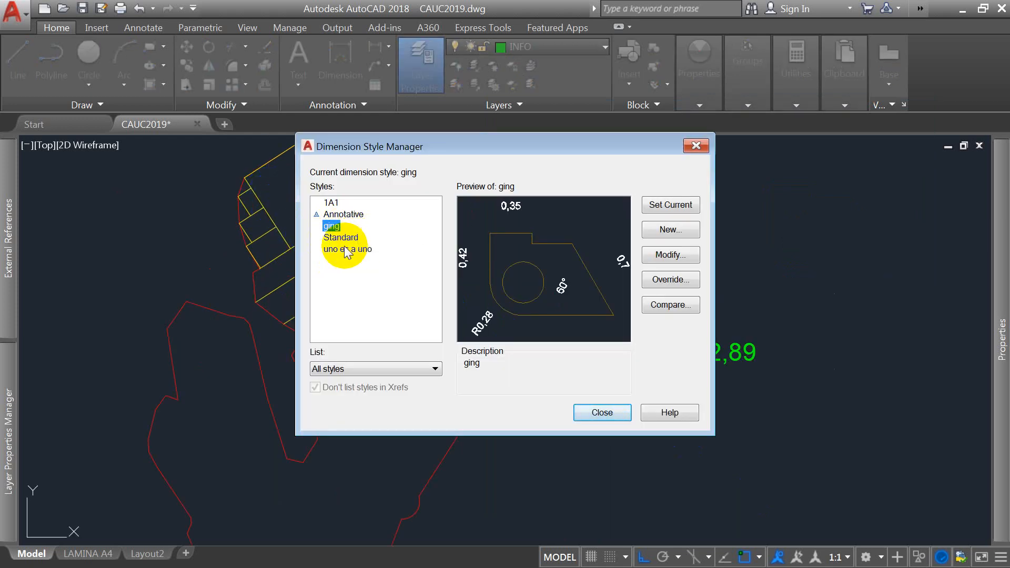
left_click(603, 412)
scroll(333, 237, "up", 2)
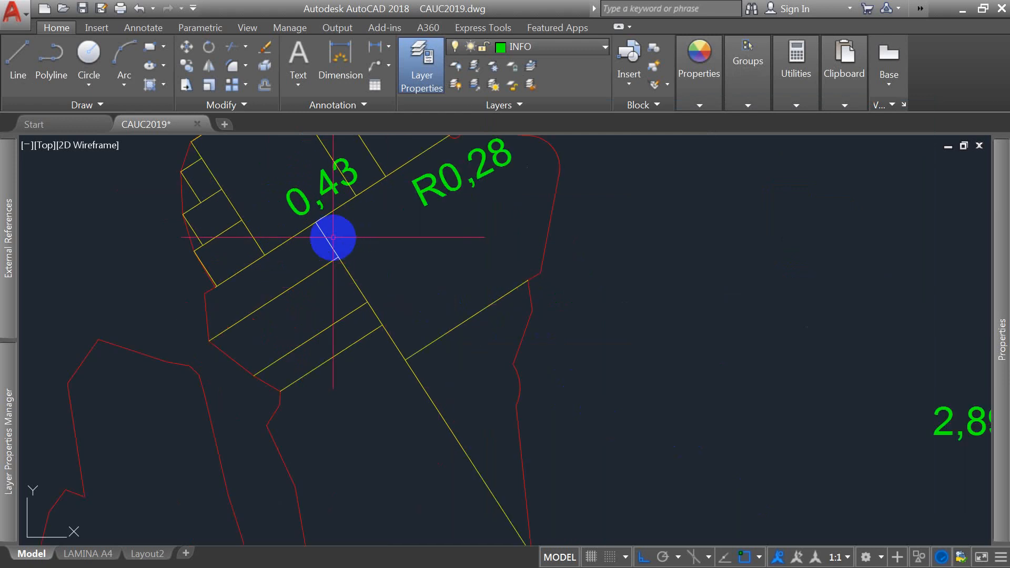
type("dl")
key("Return")
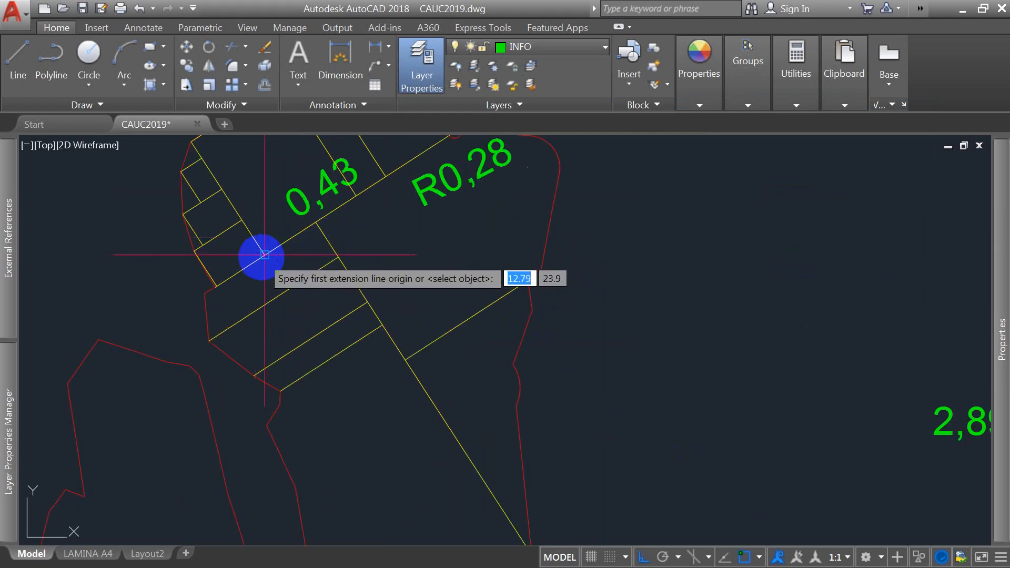
left_click(264, 255)
left_click(311, 222)
Step: Place a trial aligned dimension on the long diagonal line, between the inner finger line and the start of the central line
type("dima")
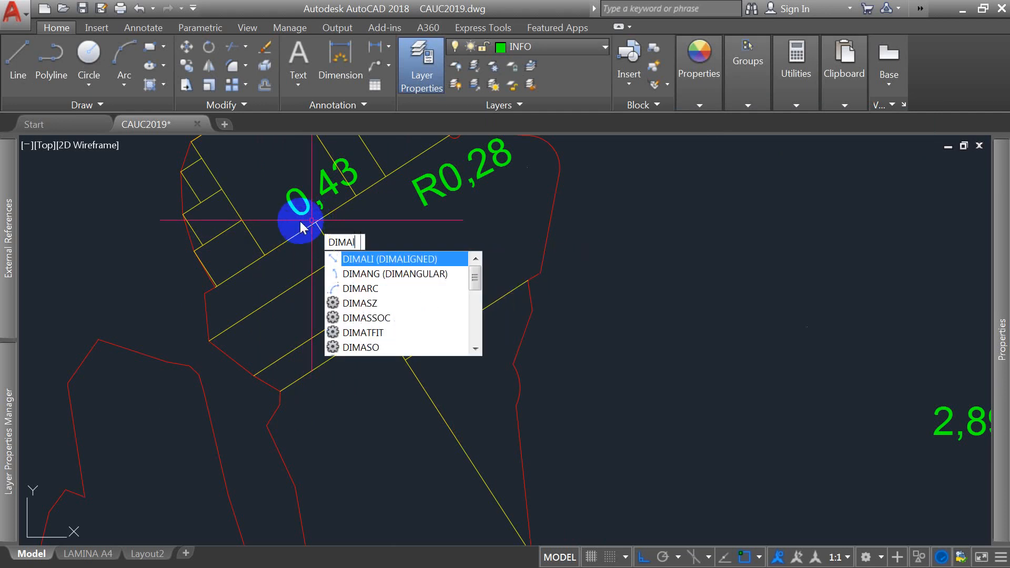
key("Return")
left_click(264, 255)
left_click(316, 221)
scroll(297, 227, "down", 4)
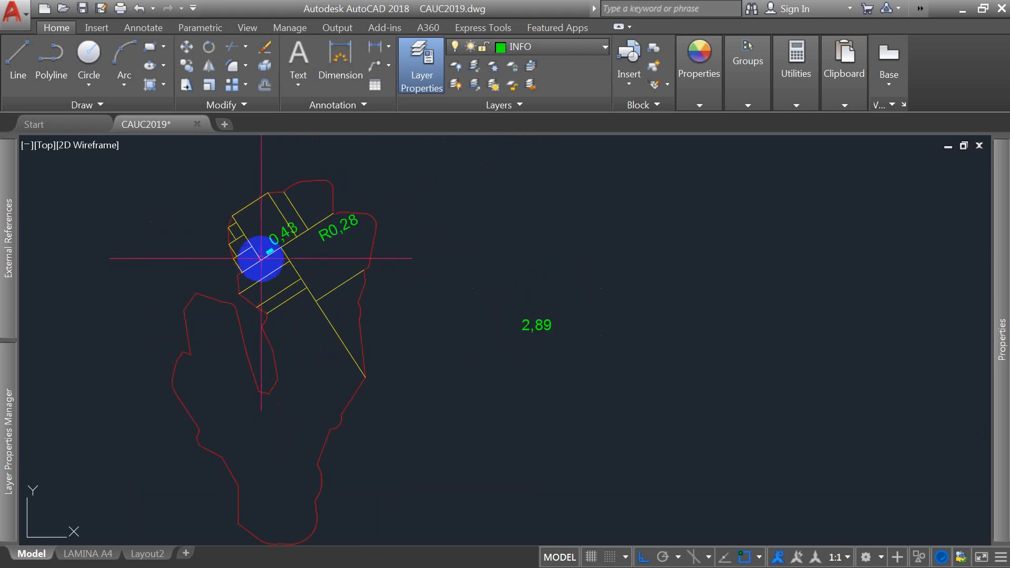
Step: Delete the old oversized 0,43 dimension above the long diagonal line
scroll(286, 227, "up", 6)
left_click(287, 226)
key("Delete")
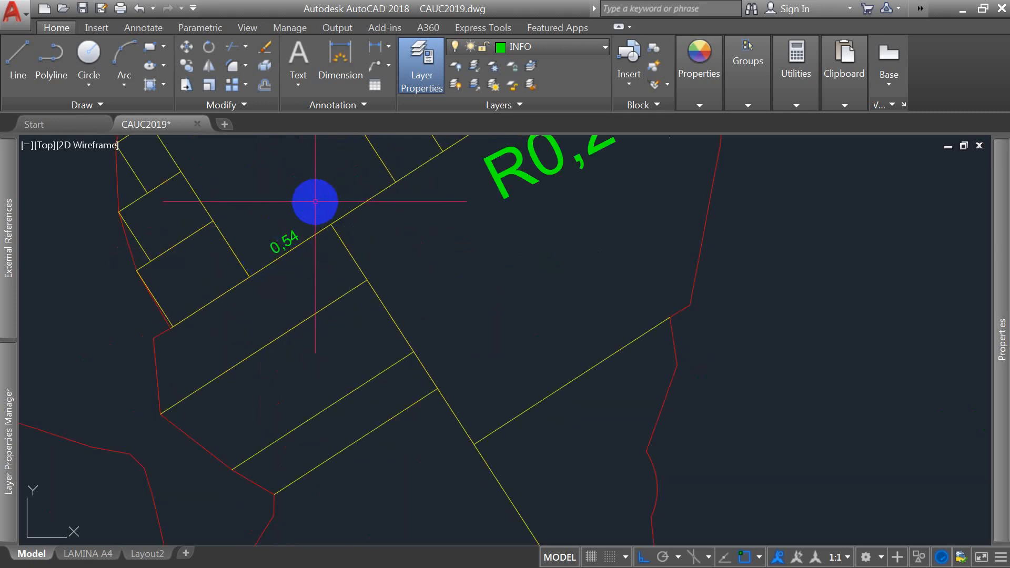
Step: Set the overall scale for dimension features of the "ging" style to 0.04 and close the style manager
type("d")
key("Return")
left_click(670, 253)
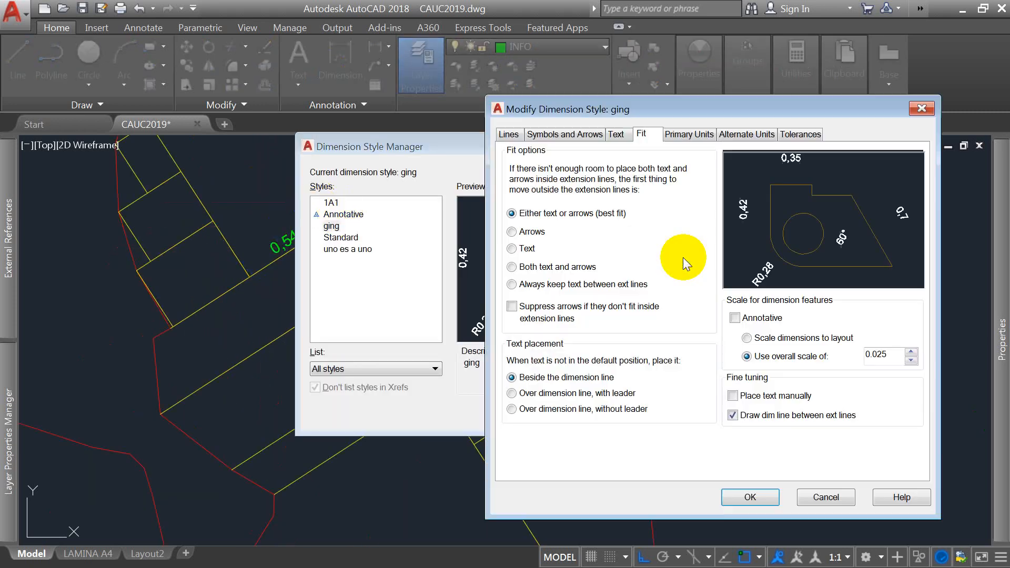
left_click(897, 356)
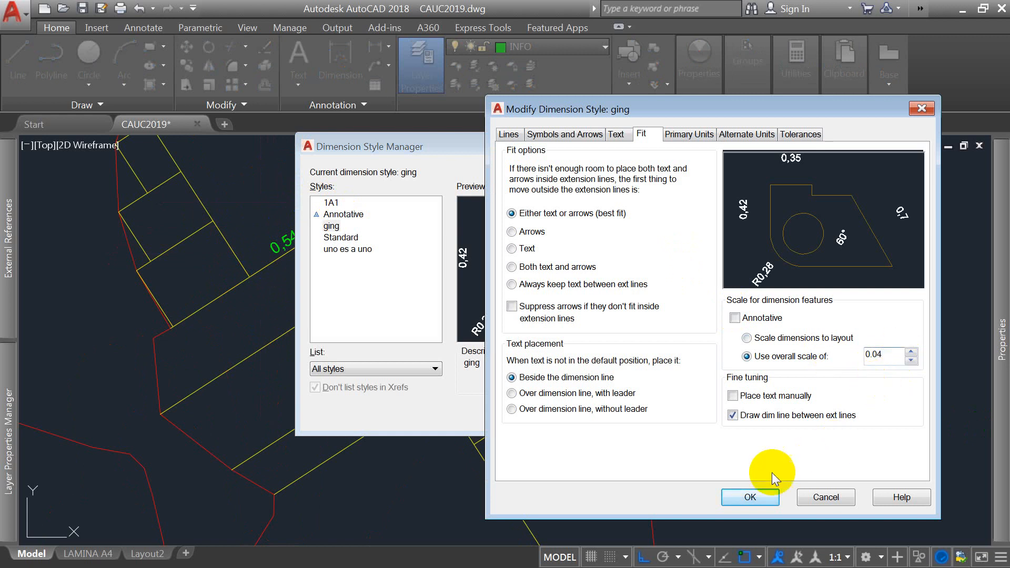
left_click(739, 499)
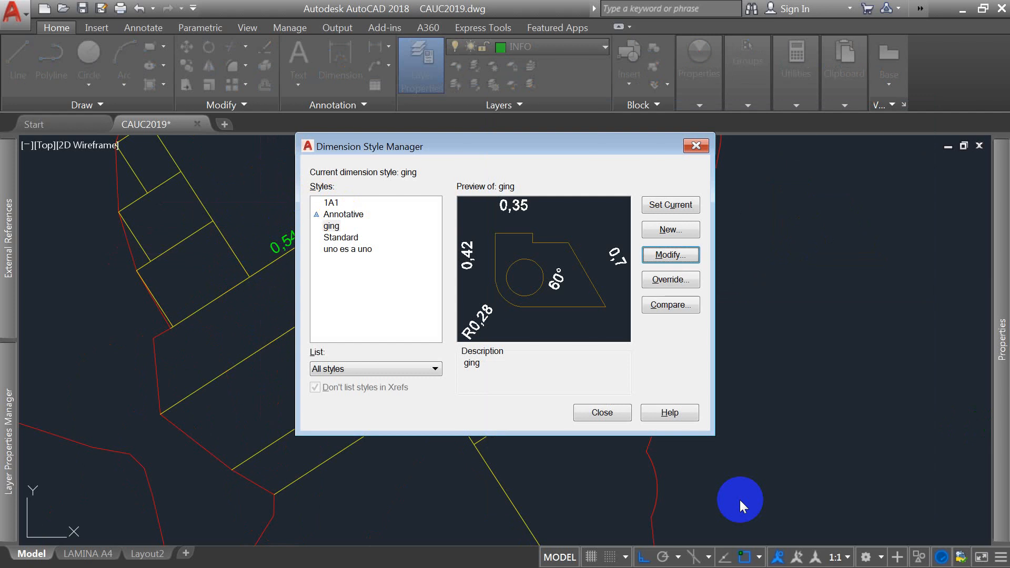
left_click(602, 412)
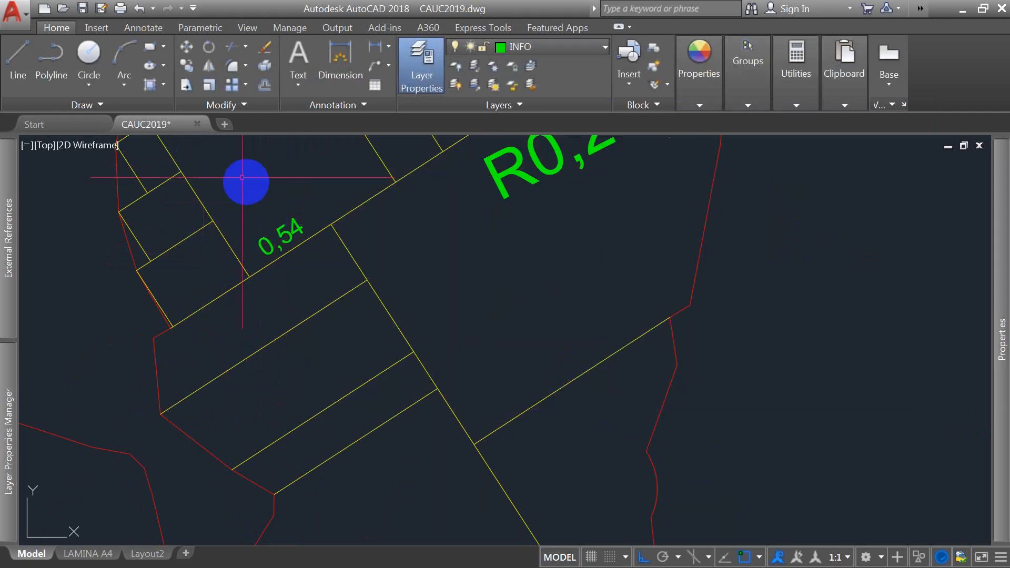
Step: Delete the trial 0,54 aligned dimension from the long diagonal line
scroll(244, 210, "down", 3)
scroll(303, 213, "up", 3)
key("Delete")
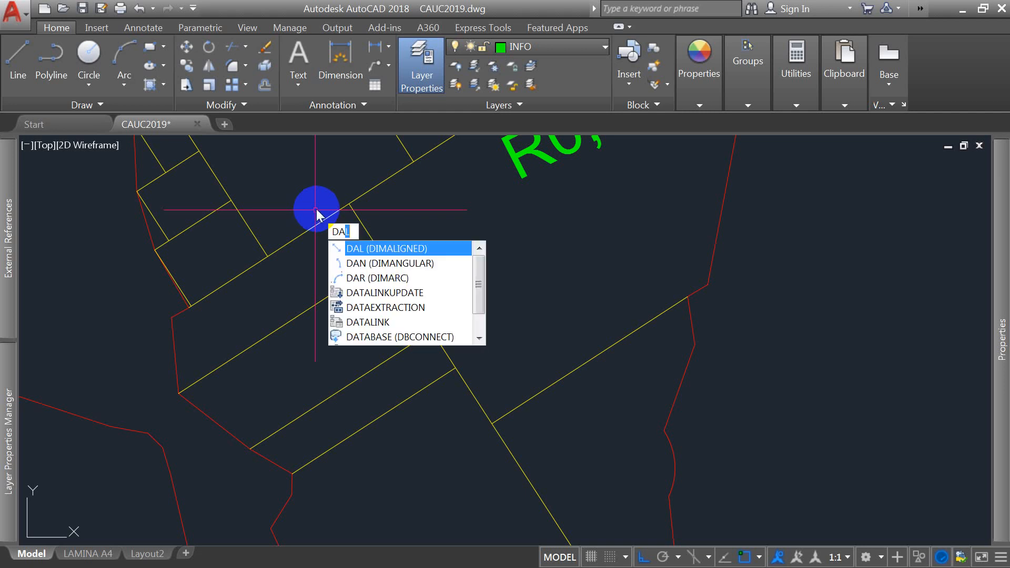
Step: Add an aligned dimension to the tiny segment at the lower-left end of the long diagonal line
key("BackSpace")
type("dim")
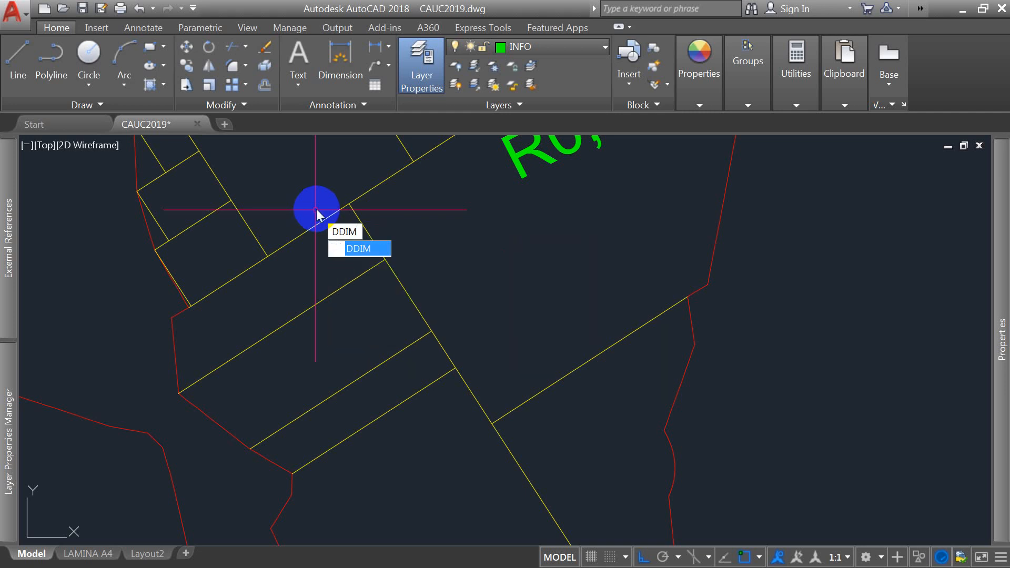
type("IMALI")
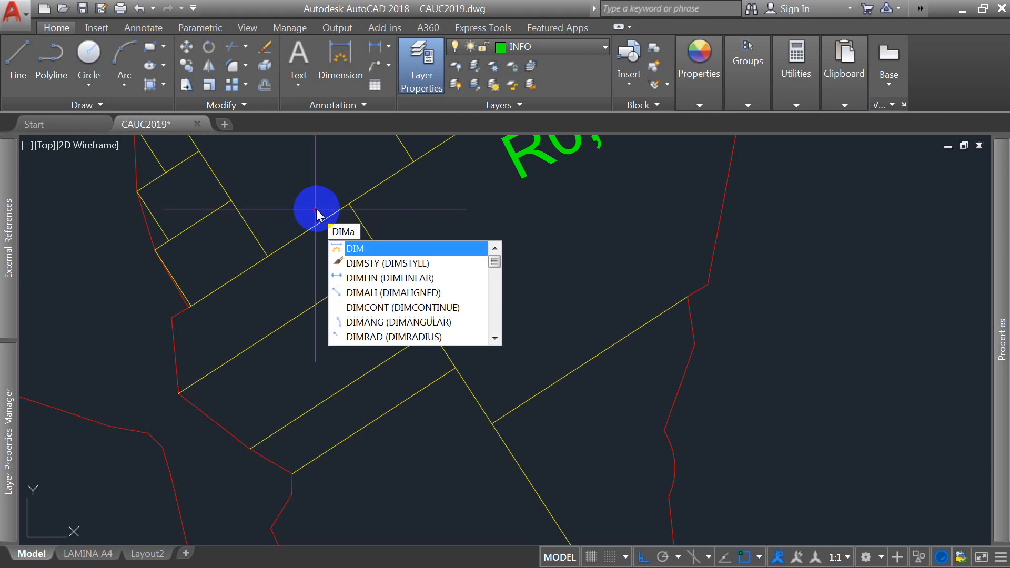
left_click(382, 247)
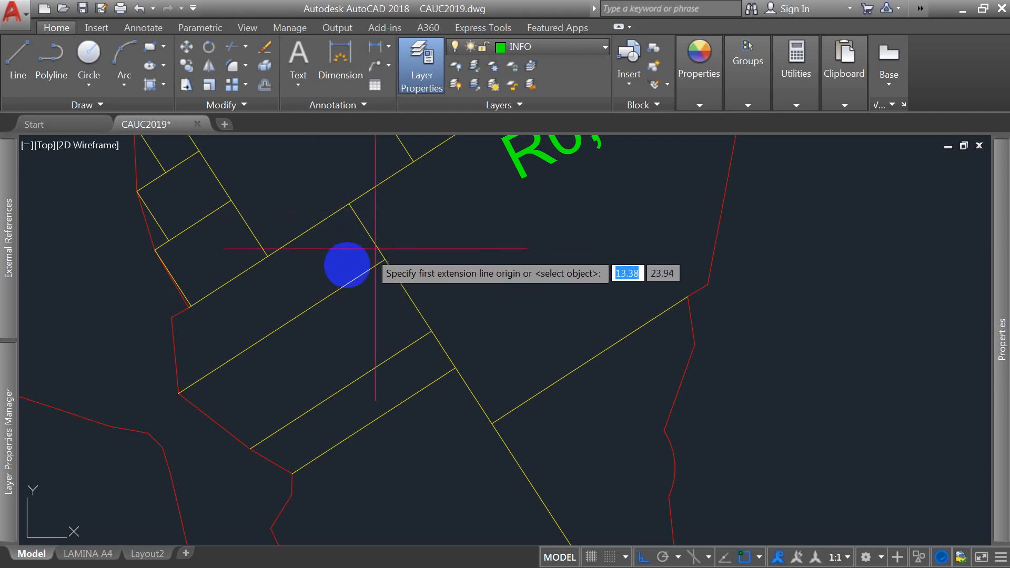
scroll(259, 333, "down", 5)
scroll(265, 331, "up", 4)
scroll(304, 287, "up", 5)
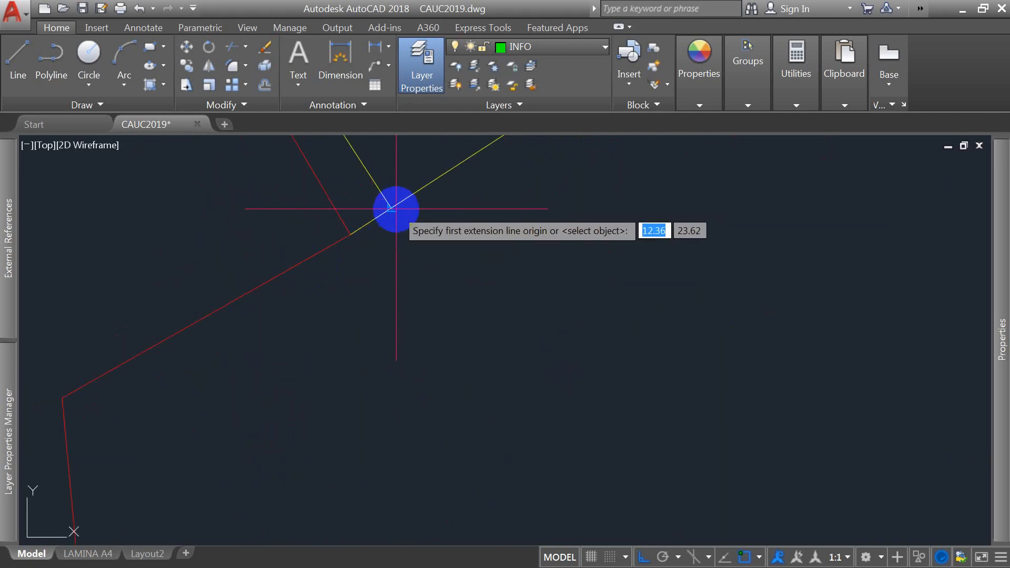
left_click(350, 235)
left_click(391, 207)
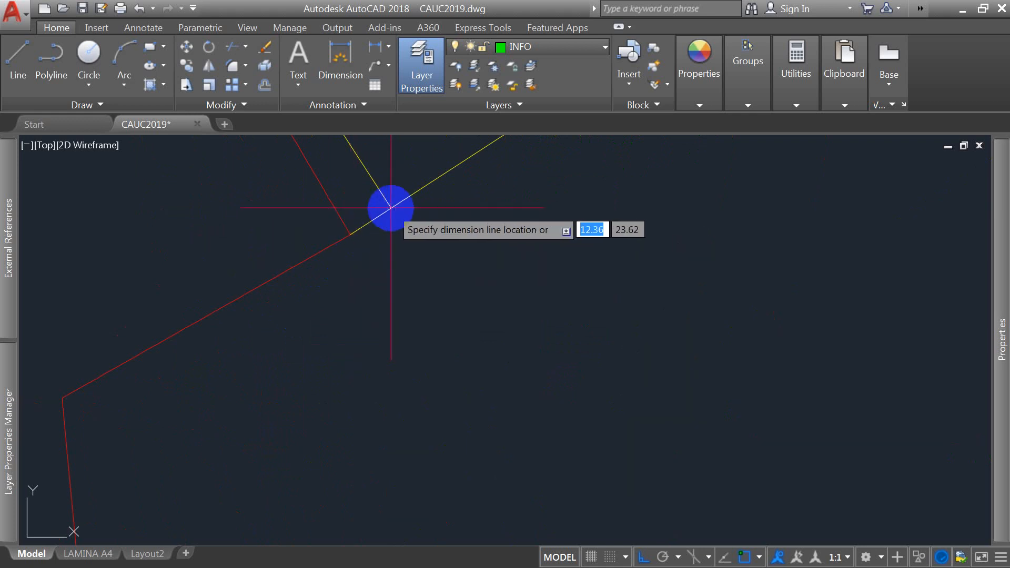
left_click(390, 209)
scroll(320, 319, "down", 5)
scroll(321, 309, "down", 3)
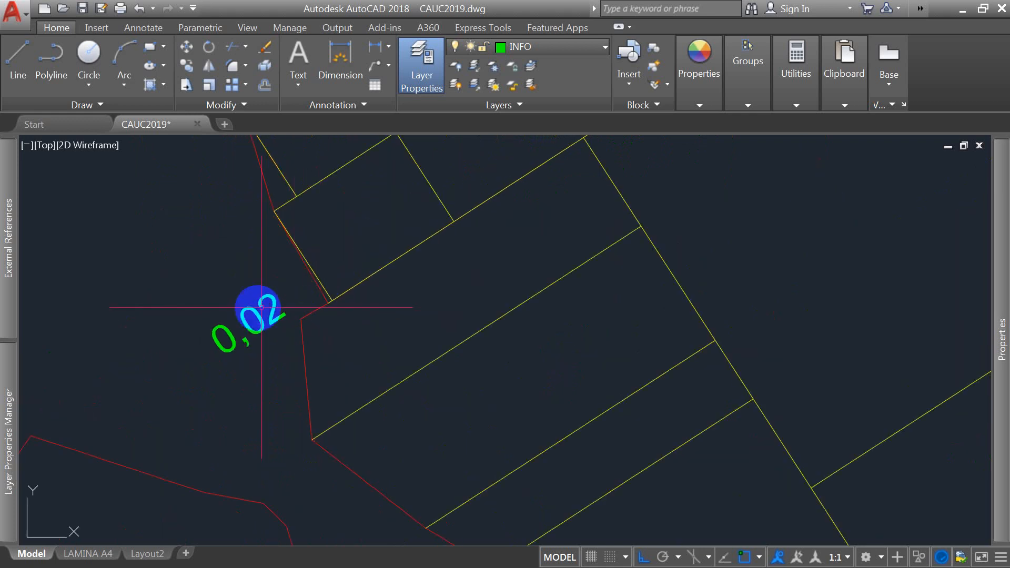
Step: Continue the dimension chain along the long diagonal line through each intersection up to its upper-right end at the outline
scroll(337, 294, "up", 3)
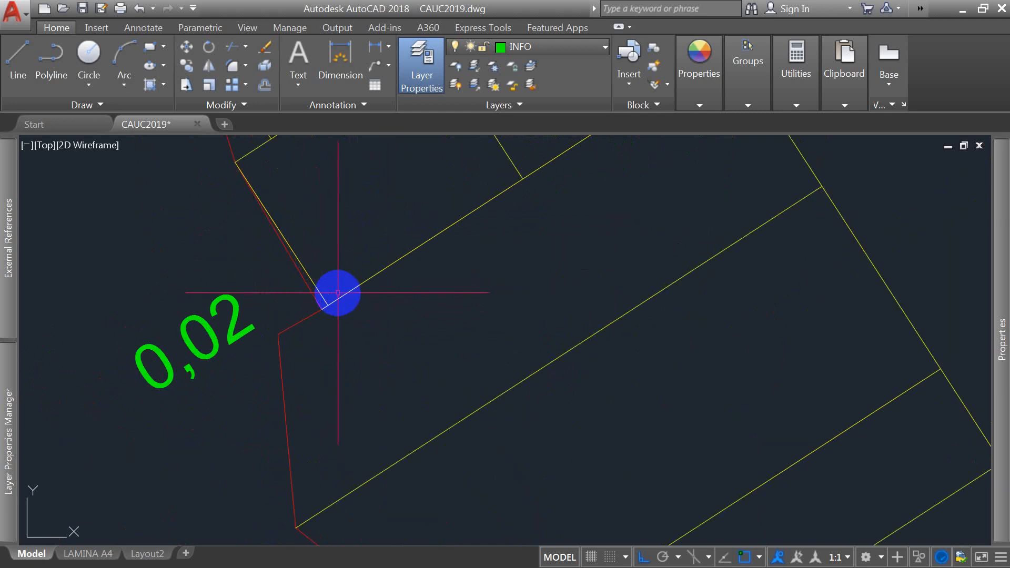
type("dco")
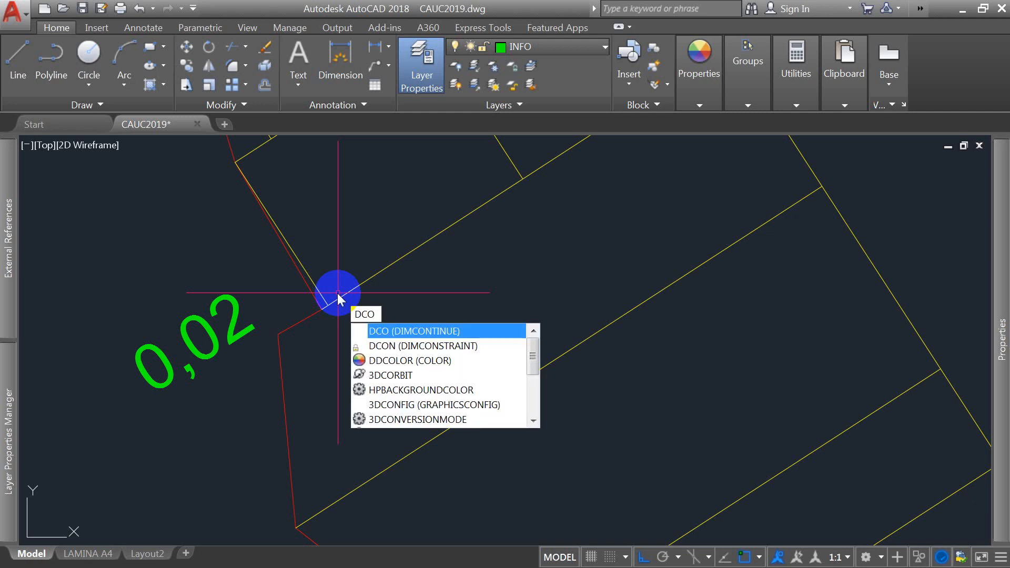
key("Return")
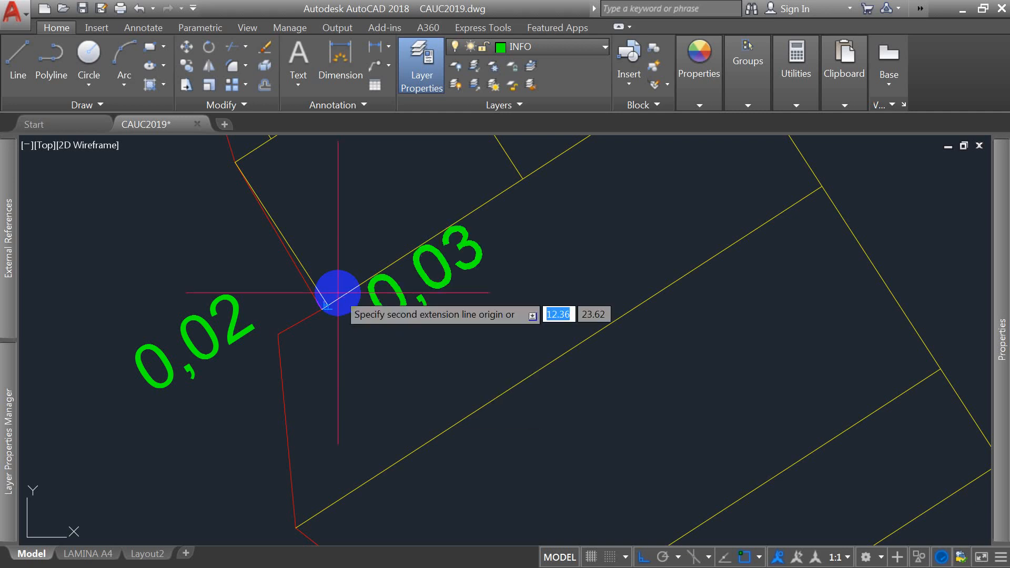
scroll(326, 311, "down", 3)
left_click(398, 271)
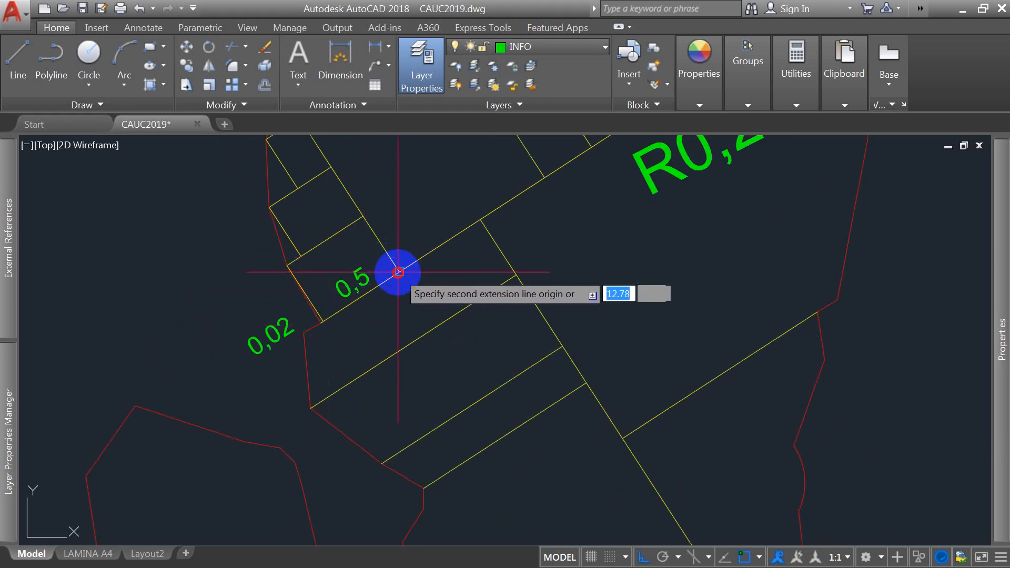
left_click(480, 221)
left_click(544, 177)
scroll(440, 315, "down", 4)
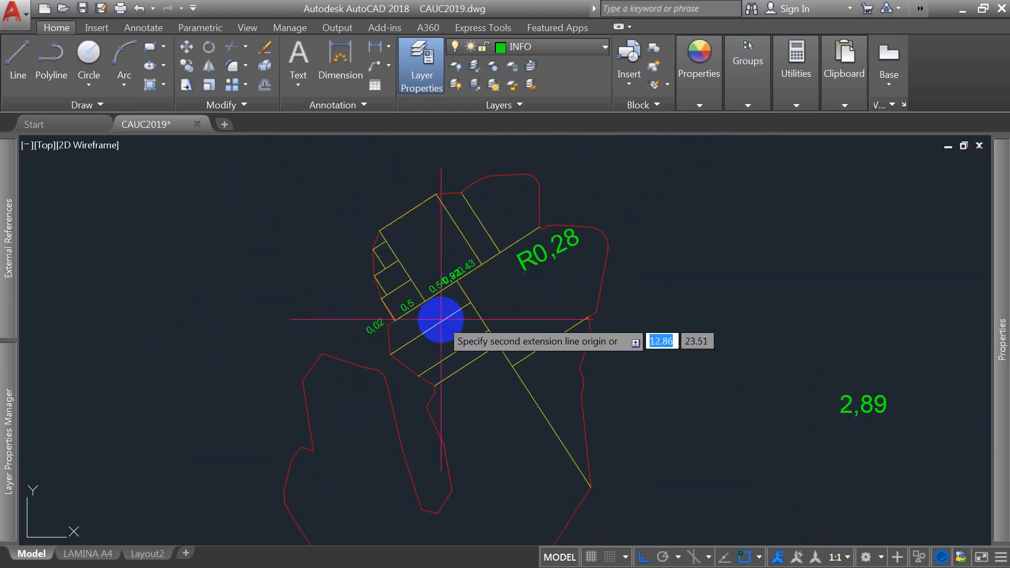
scroll(484, 266, "up", 4)
left_click(415, 314)
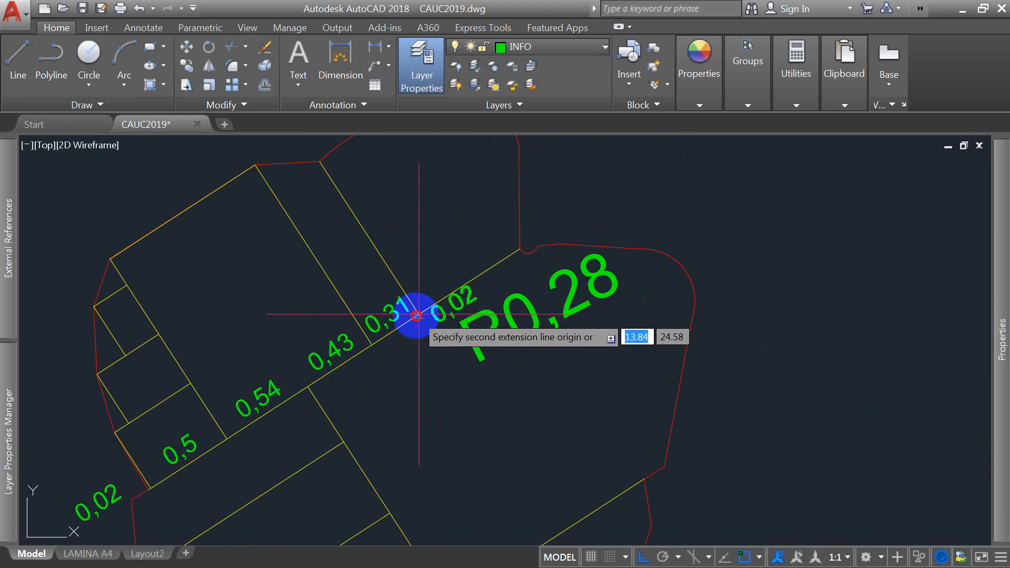
left_click(518, 249)
scroll(513, 248, "down", 4)
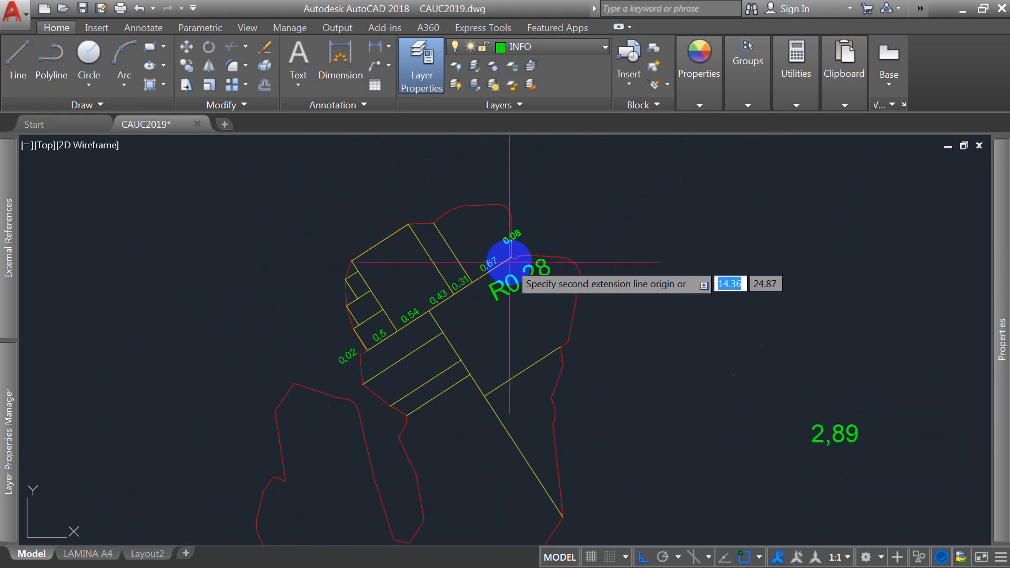
key("Return")
Step: Add aligned dimensions to the two parallel lines running from the long diagonal line up to the top of the hand outline
scroll(527, 244, "up", 4)
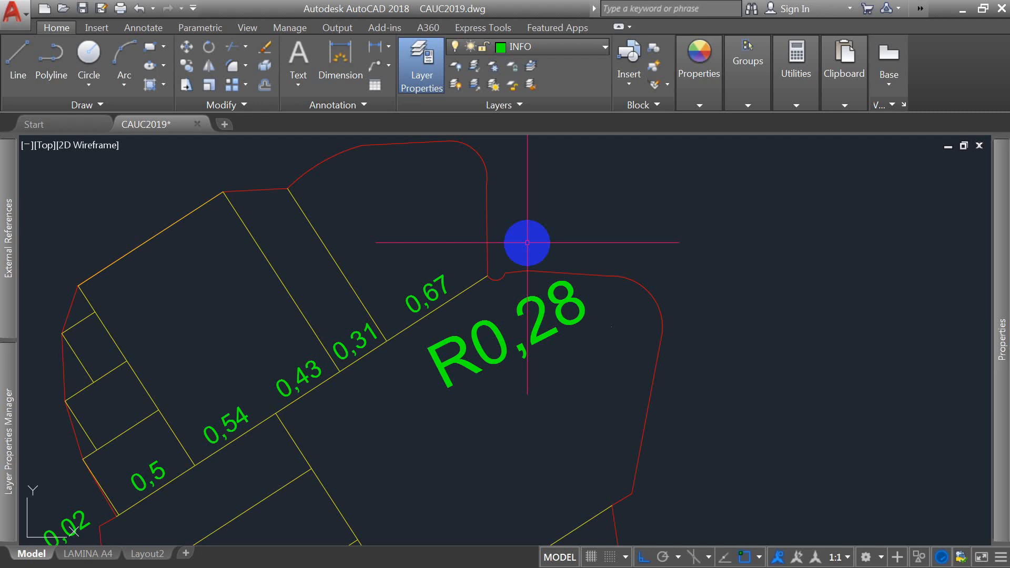
scroll(444, 193, "down", 2)
type("da")
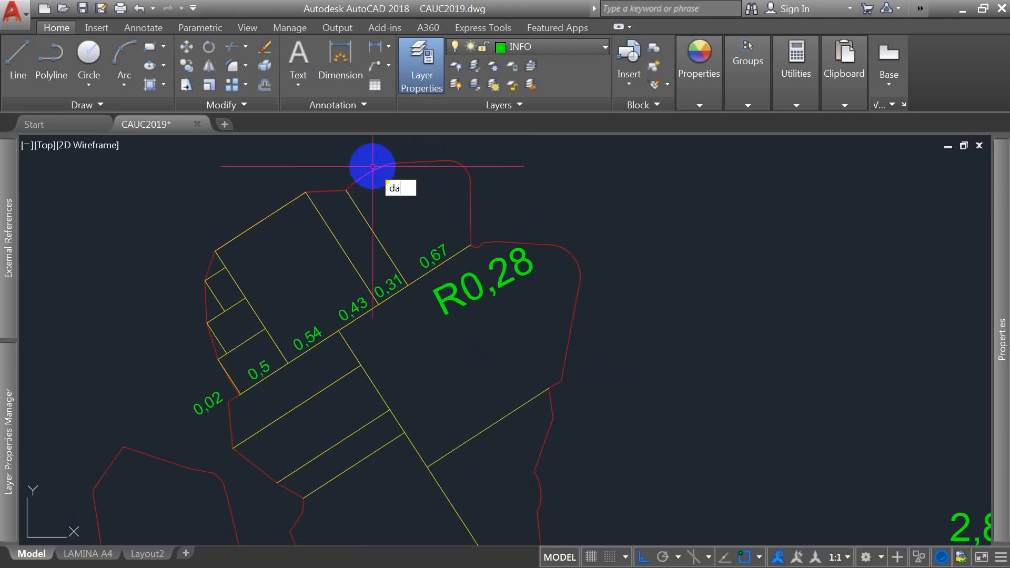
key("Return")
left_click(408, 284)
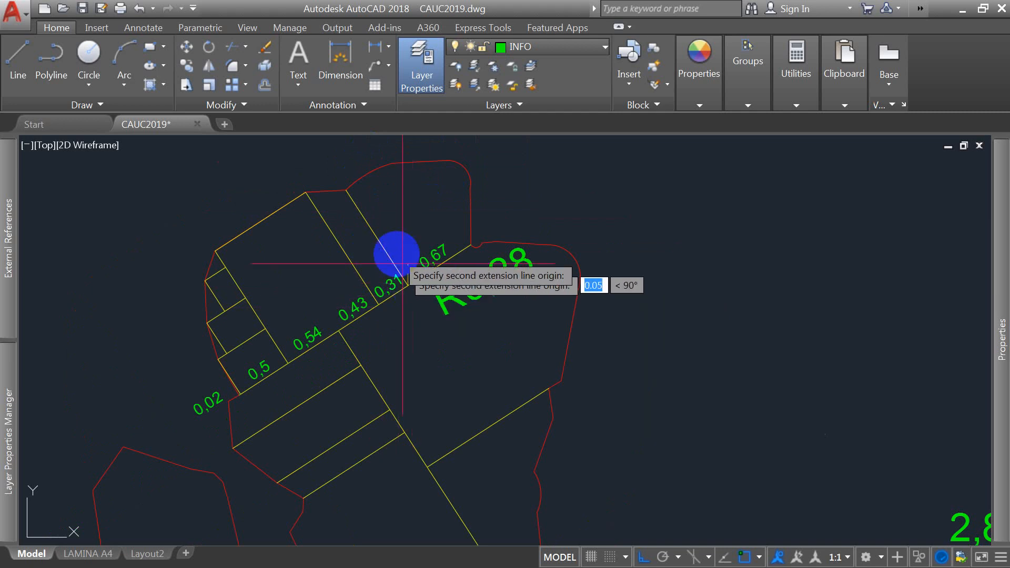
left_click(345, 190)
left_click(346, 190)
key("Return")
left_click(381, 305)
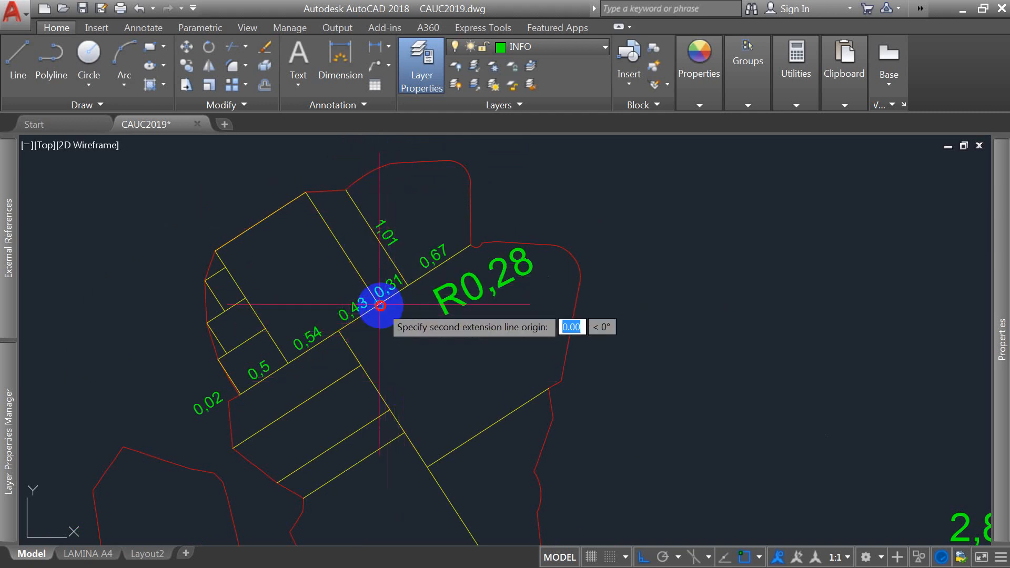
left_click(306, 192)
left_click(308, 193)
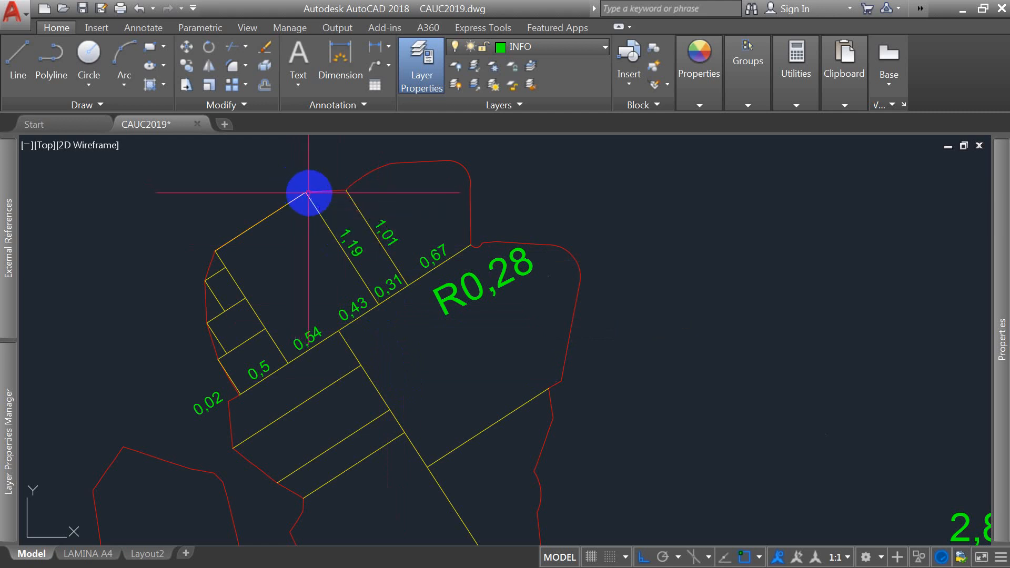
scroll(308, 193, "down", 3)
scroll(304, 225, "up", 2)
key("Return")
left_click(315, 259)
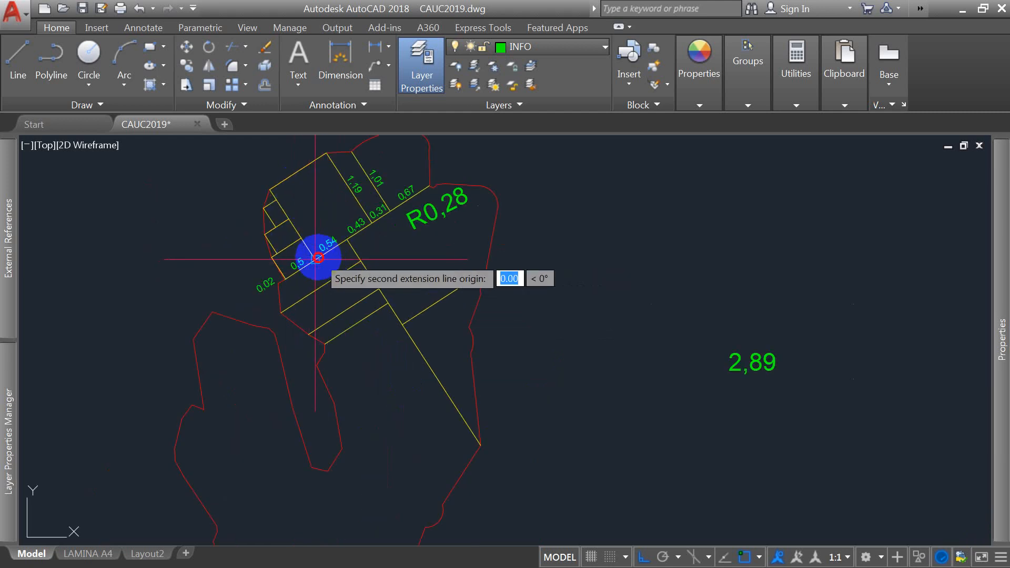
left_click(271, 190)
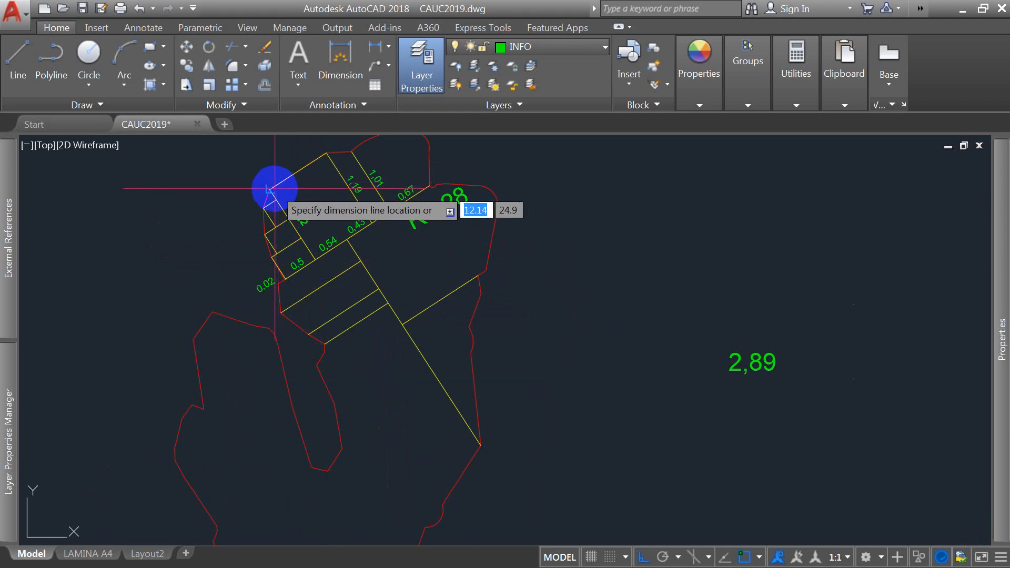
scroll(273, 189, "up", 6)
key("Escape")
Step: Add an aligned dimension to the lowest segment of the leftmost long finger line, from the diagonal to the first cross line
key("Return")
left_click(437, 465)
left_click(379, 377)
left_click(378, 374)
Step: Continue the dimension chain up the leftmost long finger line through both remaining cross lines to its upper end
type("dco")
key("Return")
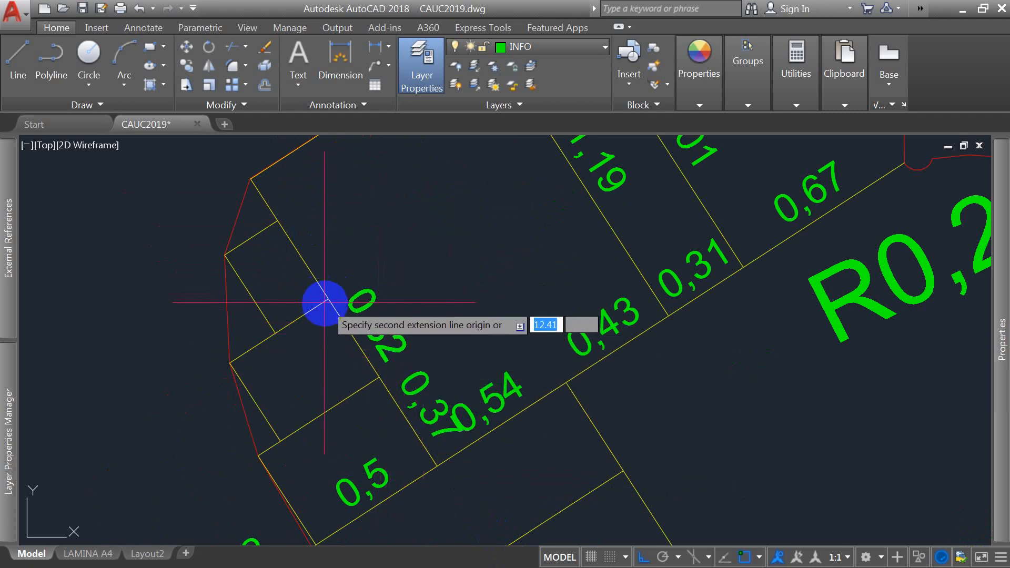
left_click(327, 300)
left_click(275, 218)
left_click(251, 178)
key("Escape")
Step: Move the 0,17 dimension text outside the hand outline, above the upper end of the leftmost long finger line
left_click(260, 287)
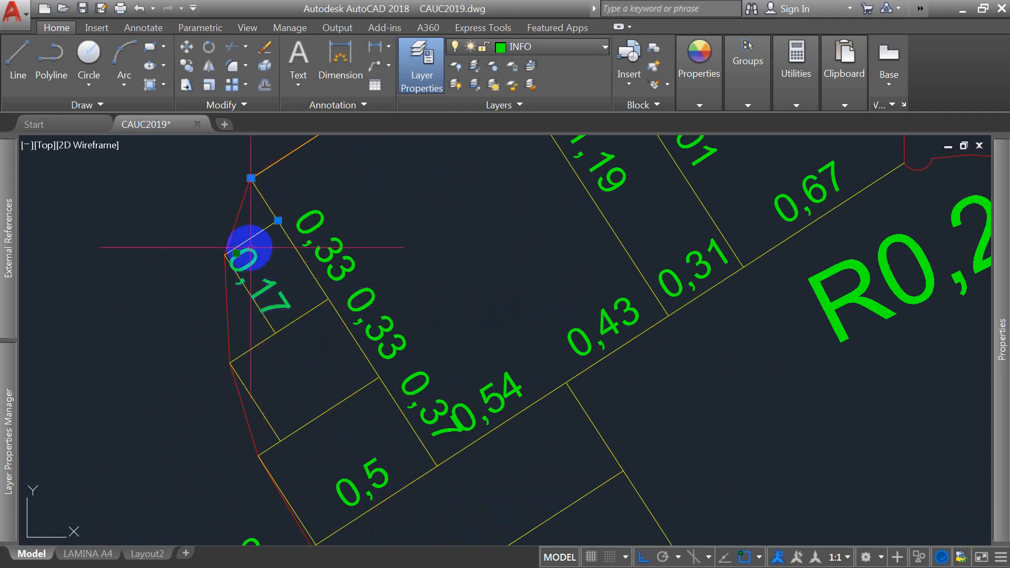
left_click(236, 253)
scroll(243, 247, "up", 2)
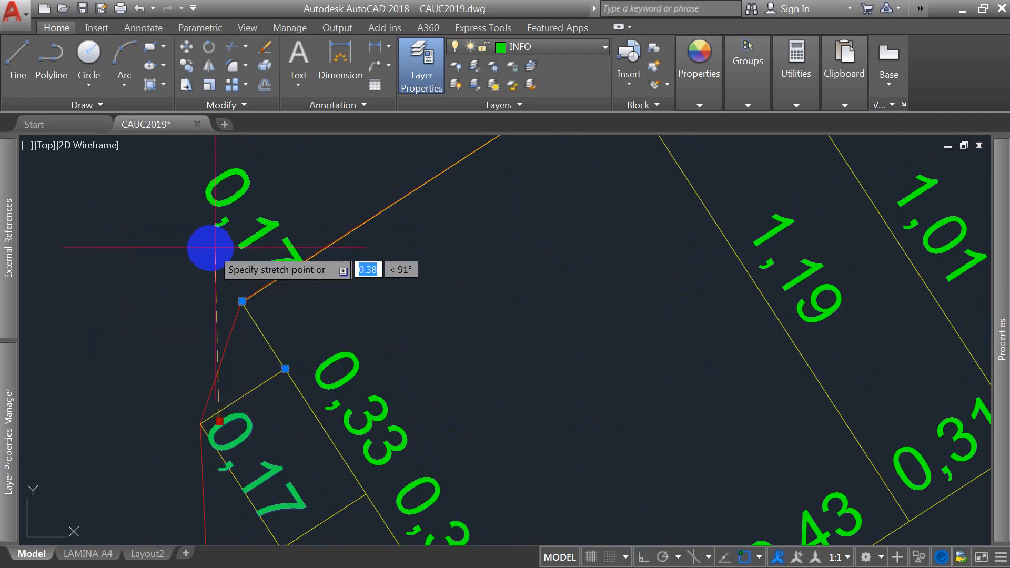
left_click(189, 234)
scroll(187, 242, "down", 6)
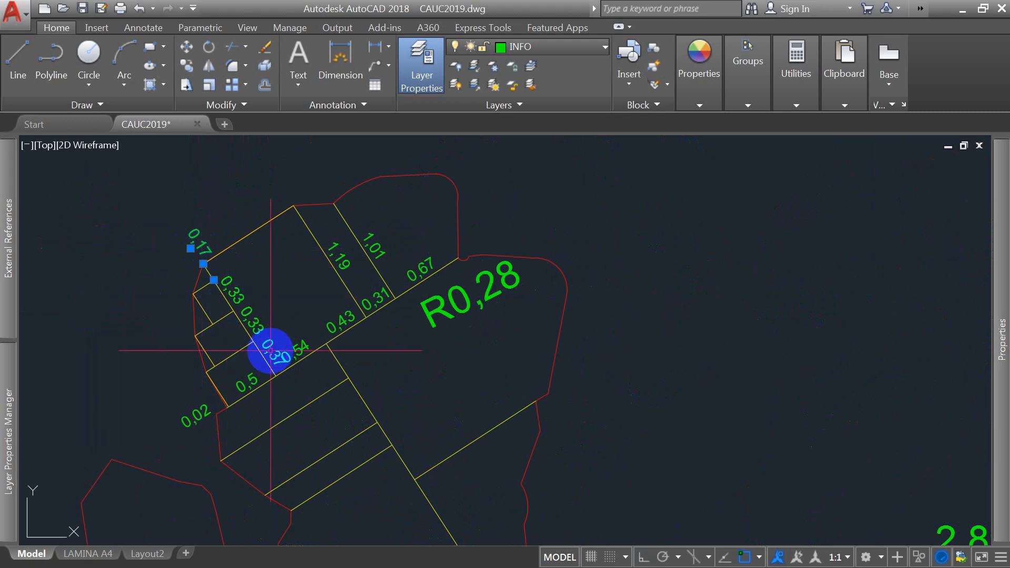
Step: Shift the 0,54 dimension text along the long diagonal line, clear of the neighbouring 0,37 text
scroll(271, 350, "up", 2)
left_click(250, 301)
scroll(263, 305, "up", 5)
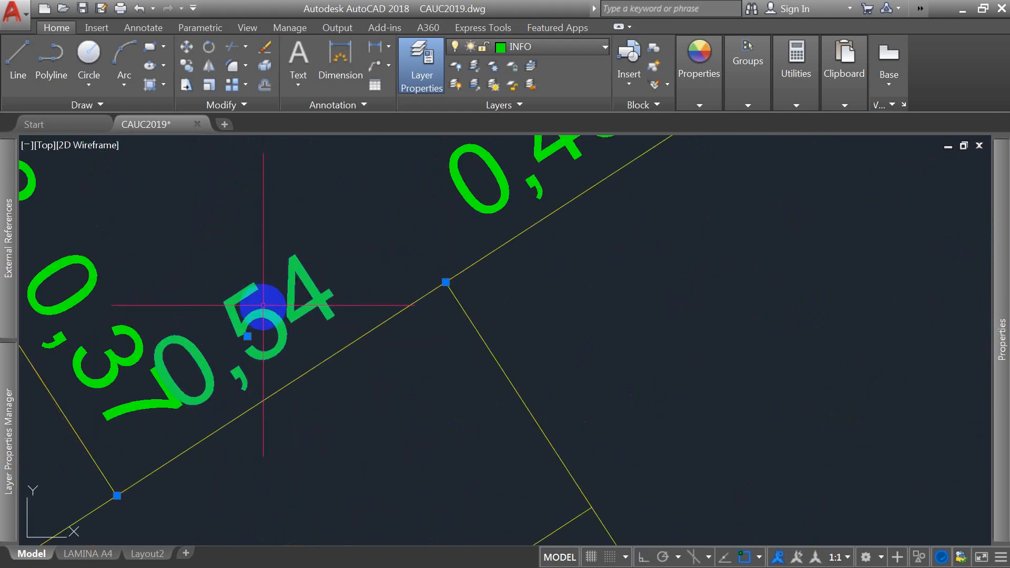
left_click(247, 336)
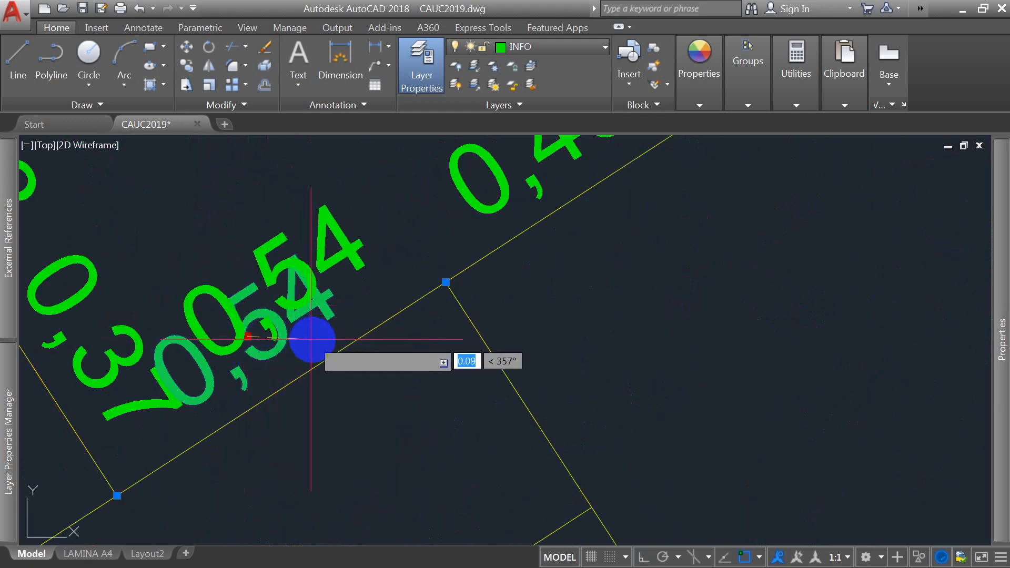
left_click(327, 339)
scroll(484, 319, "down", 4)
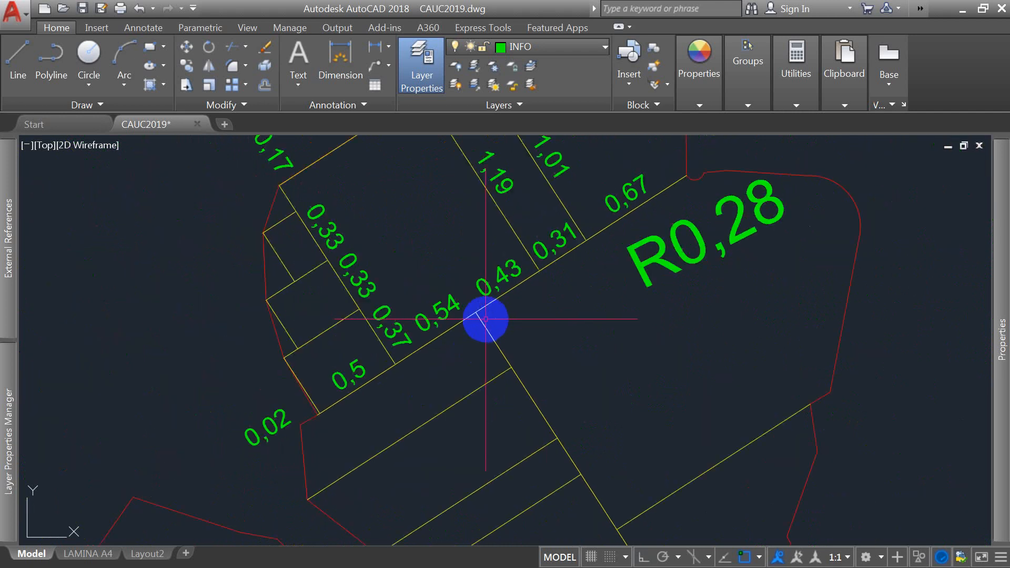
Step: Add an aligned dimension to the first segment of the long line descending from the diagonal, down to its first cross line
scroll(523, 322, "down", 2)
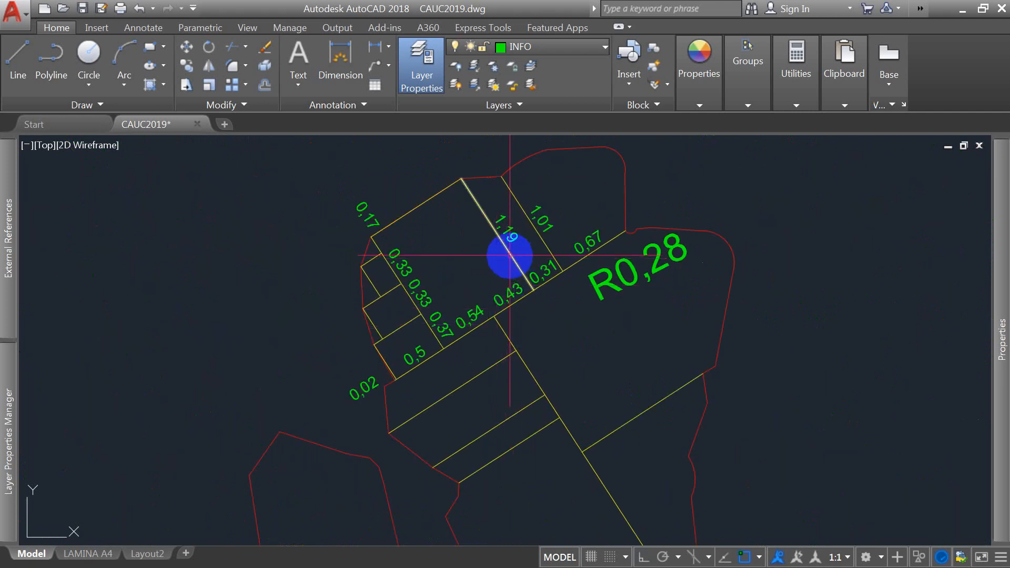
scroll(491, 180, "down", 3)
scroll(500, 254, "up", 3)
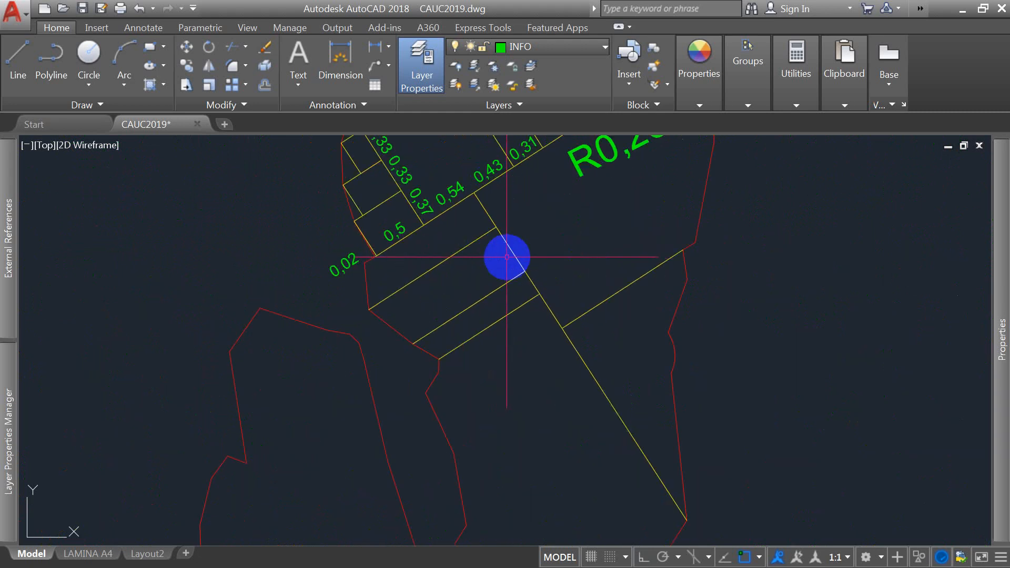
type("ima")
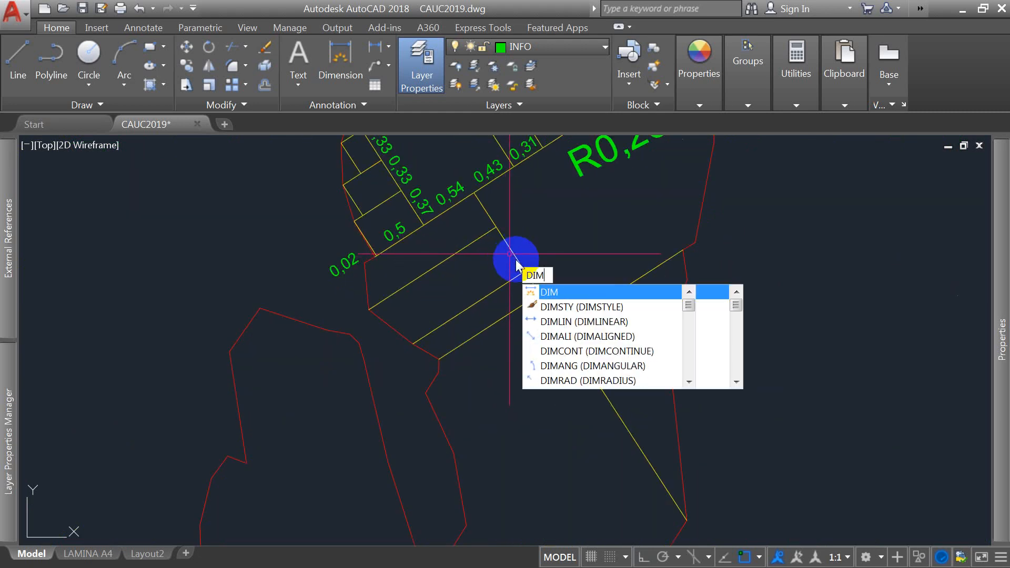
key("Return")
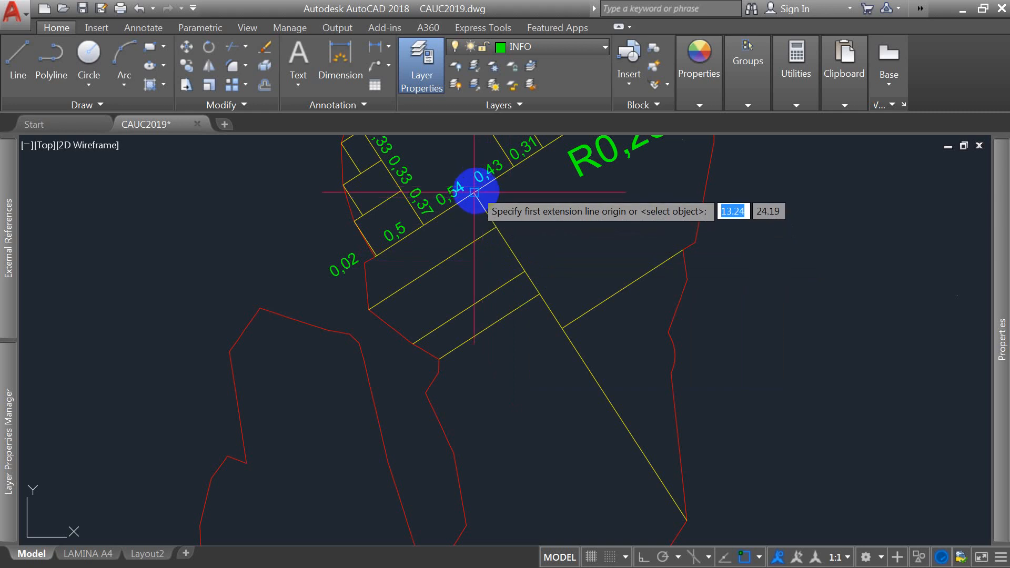
left_click(496, 227)
left_click(496, 227)
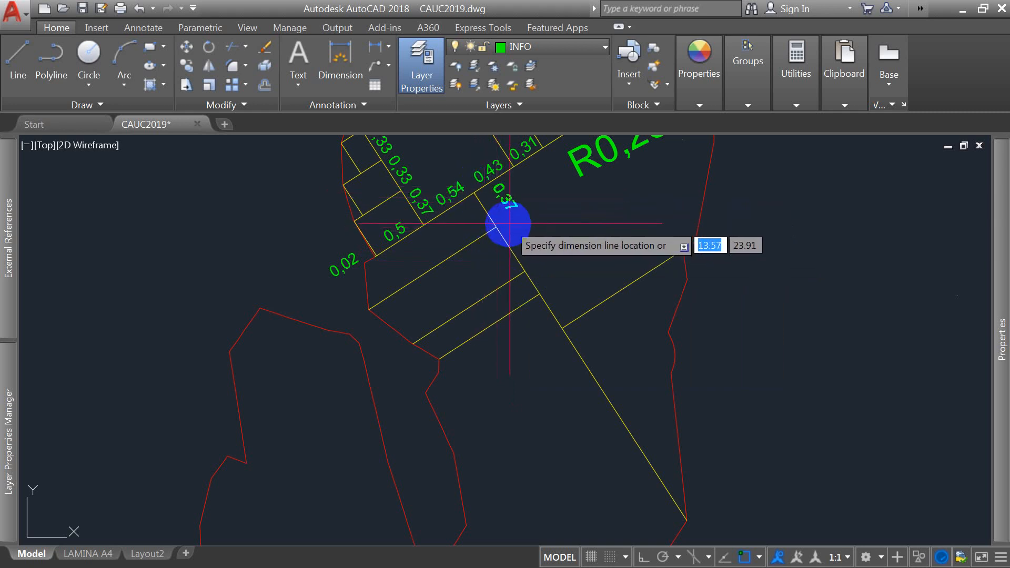
left_click(495, 226)
Step: Continue the dimension chain down the long descending line through each remaining cross line to its lower end at the outline
type("dco")
key("Return")
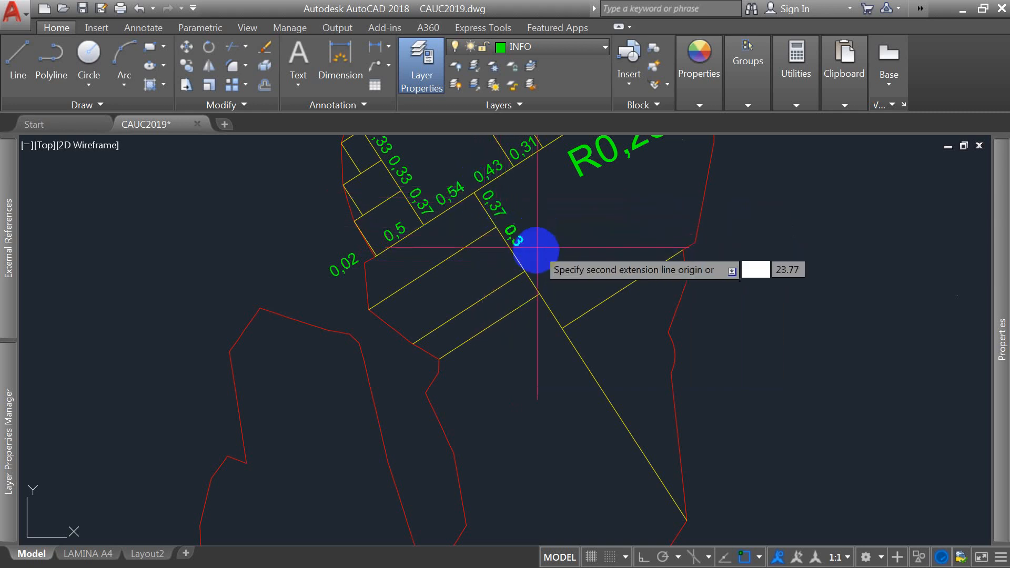
left_click(525, 272)
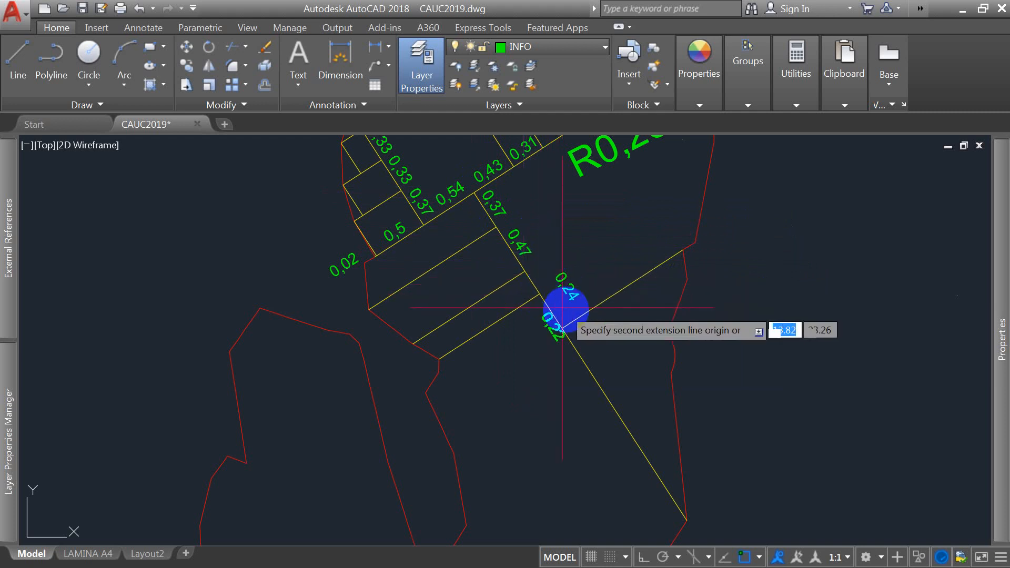
left_click(560, 327)
scroll(581, 314, "up", 5)
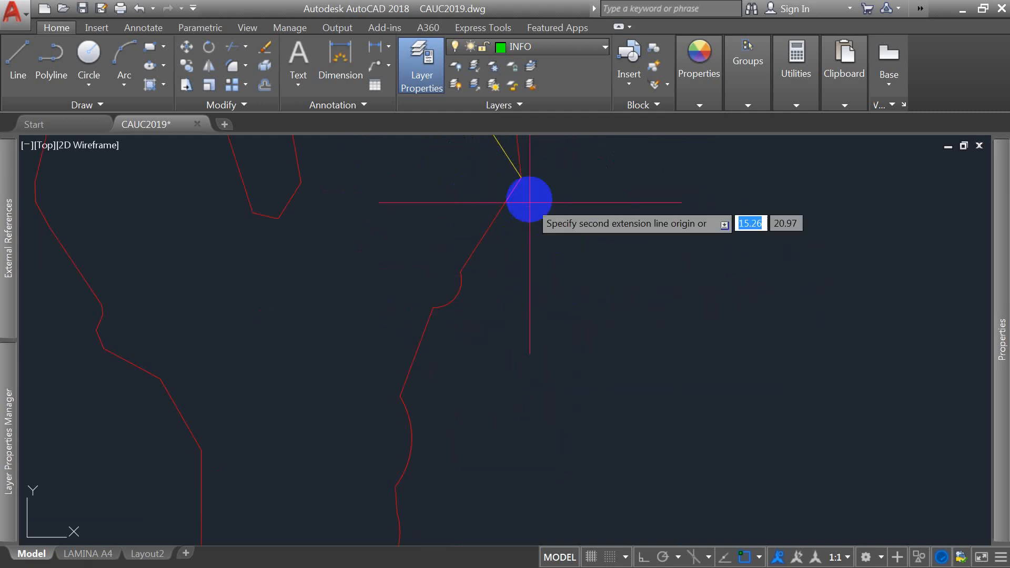
scroll(518, 174, "down", 8)
scroll(497, 276, "up", 5)
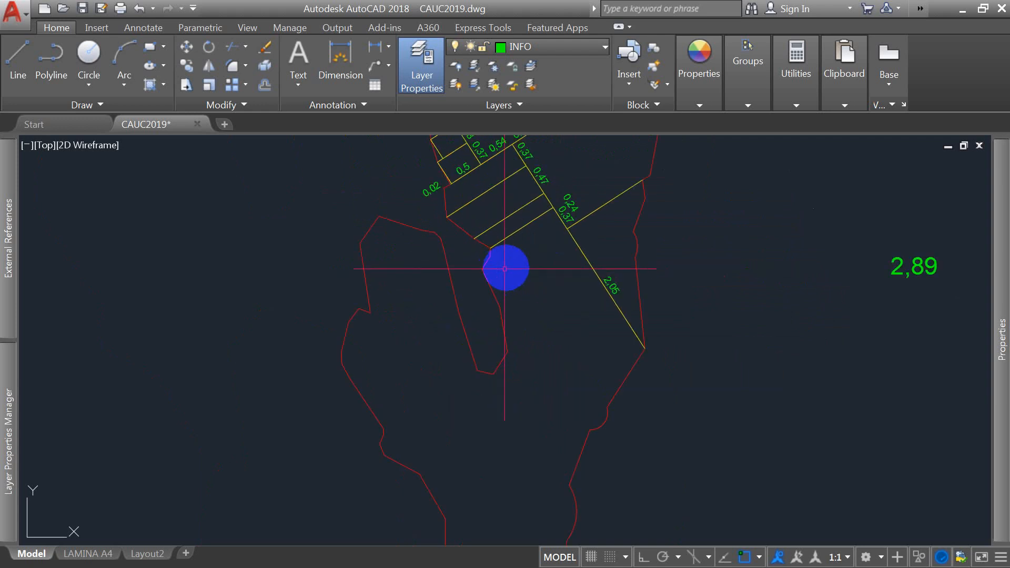
Step: Add an aligned dimension to the uppermost of the three parallel cross lines between the descending line and the outline
type("dimal")
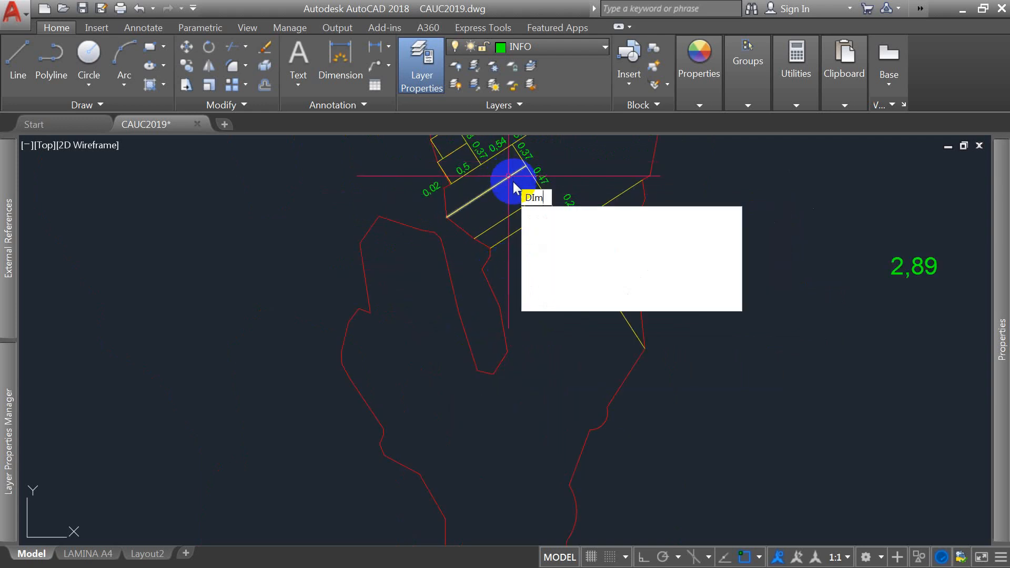
key("Return")
left_click(515, 177)
left_click(446, 218)
left_click(446, 217)
Step: Add aligned dimensions to the two lower parallel cross lines between the descending line and the outline
key("Return")
left_click(544, 192)
left_click(473, 238)
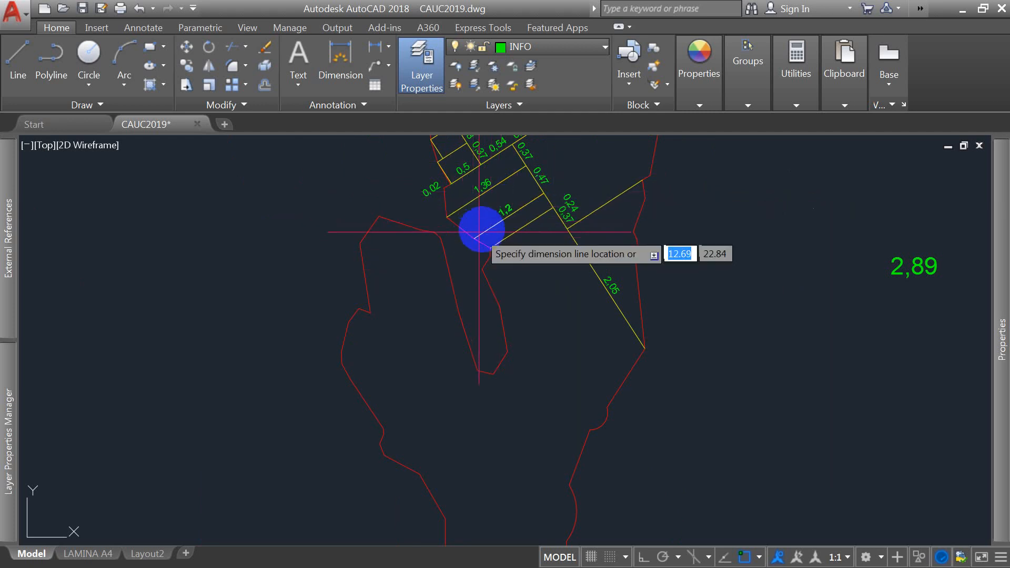
left_click(473, 237)
key("Return")
left_click(551, 209)
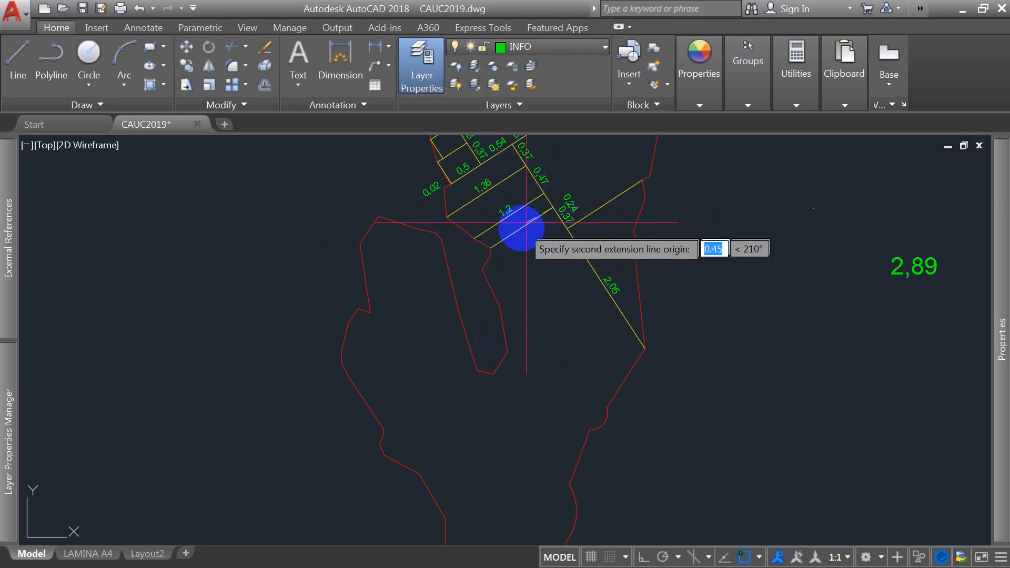
left_click(490, 247)
left_click(490, 248)
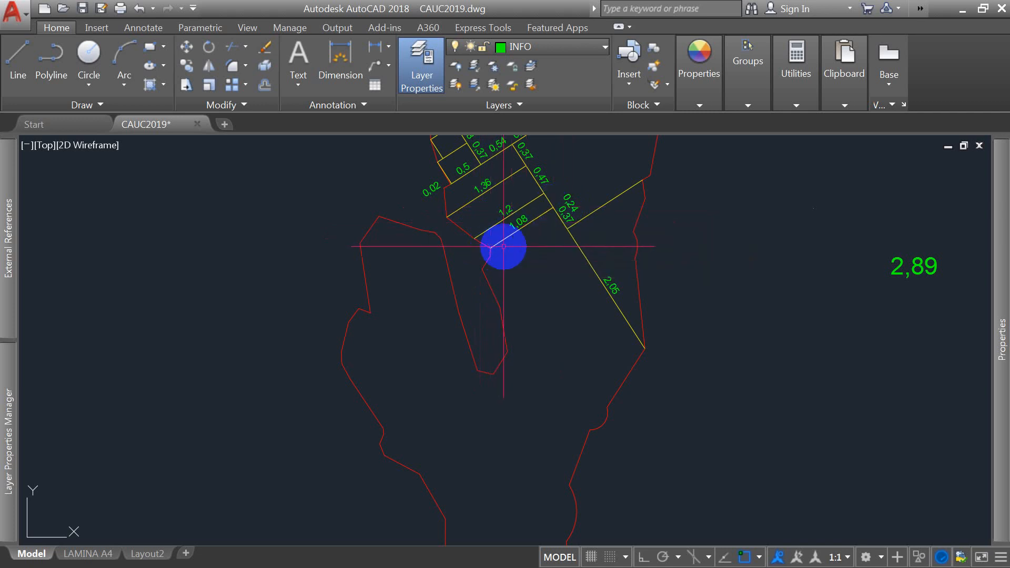
Step: Add an aligned dimension to the single cross line from the descending line to the right side of the hand outline
scroll(473, 244, "down", 3)
scroll(530, 230, "up", 2)
scroll(530, 231, "up", 2)
key("Return")
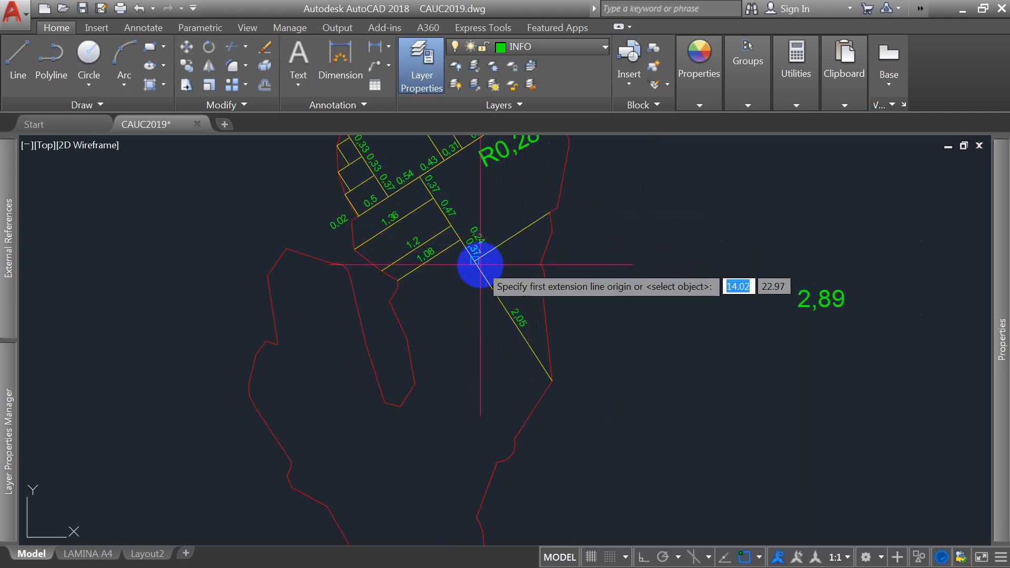
left_click(488, 252)
left_click(550, 212)
left_click(500, 225)
Step: Delete the stray 2,89 dimension beside the hand drawing
scroll(513, 232, "down", 5)
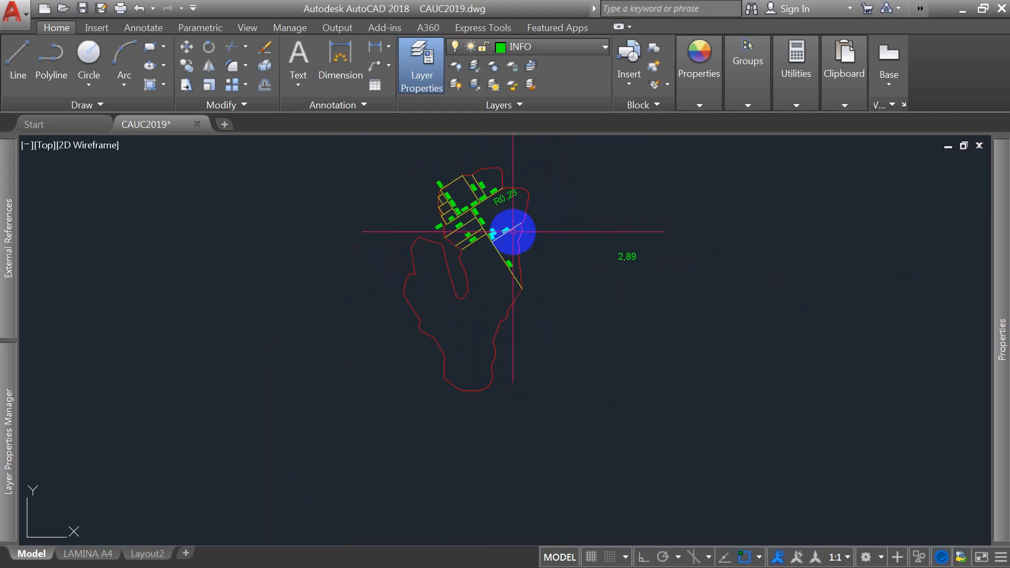
left_click(728, 207)
left_click(610, 284)
key("Delete")
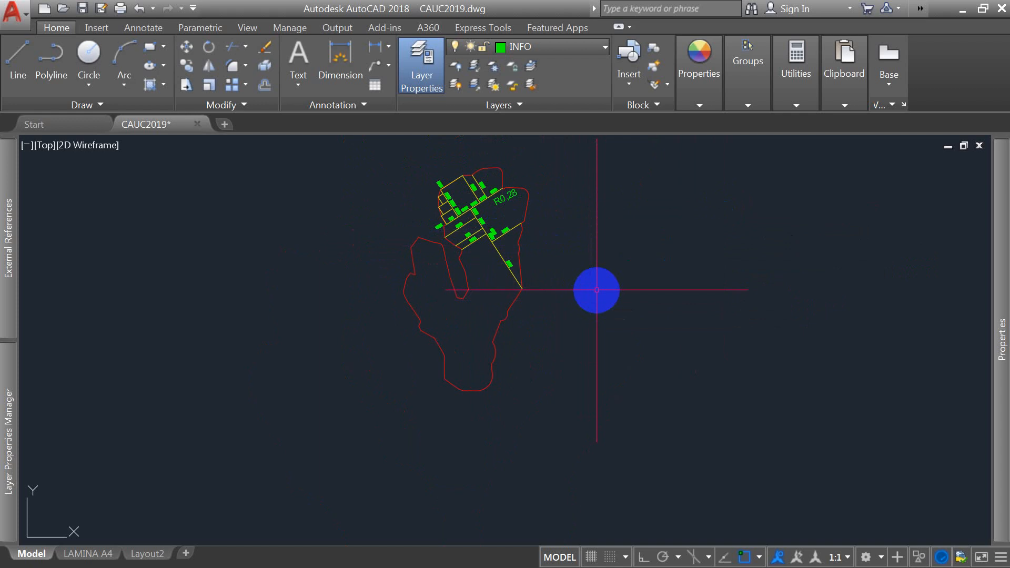
Step: Zoom model space to the drawing extents and examine the finished dimensions in both viewports of the LAMINA A4 layout
type("d")
key("Escape")
type("z")
key("Return")
type("e")
key("Return")
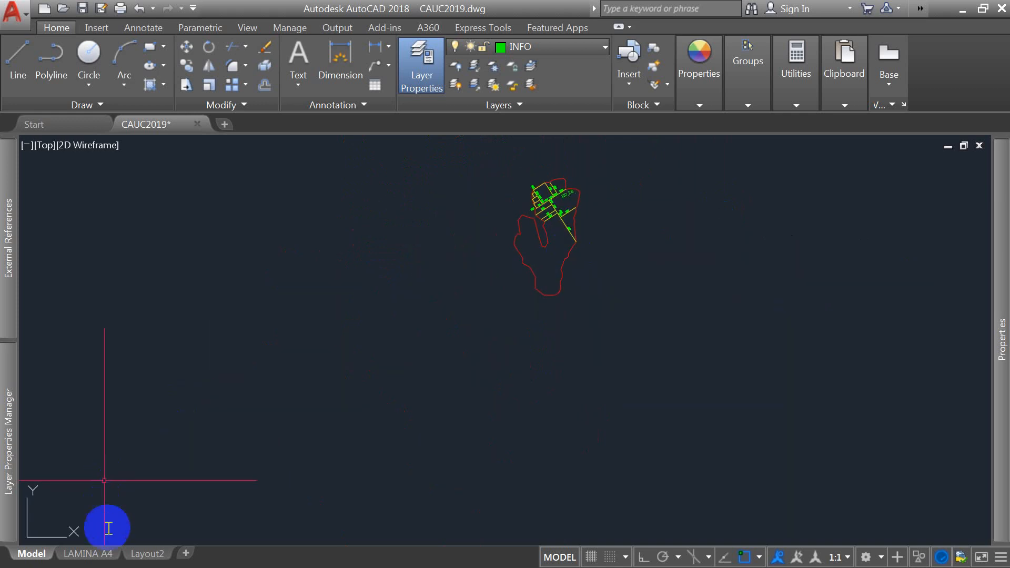
left_click(87, 553)
scroll(349, 389, "down", 4)
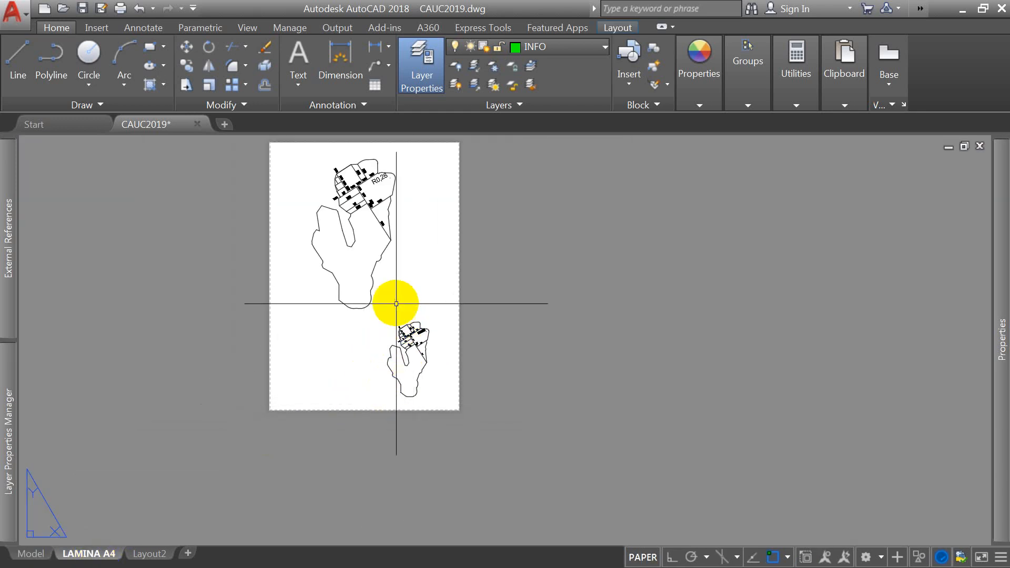
scroll(389, 183, "up", 5)
scroll(394, 185, "down", 3)
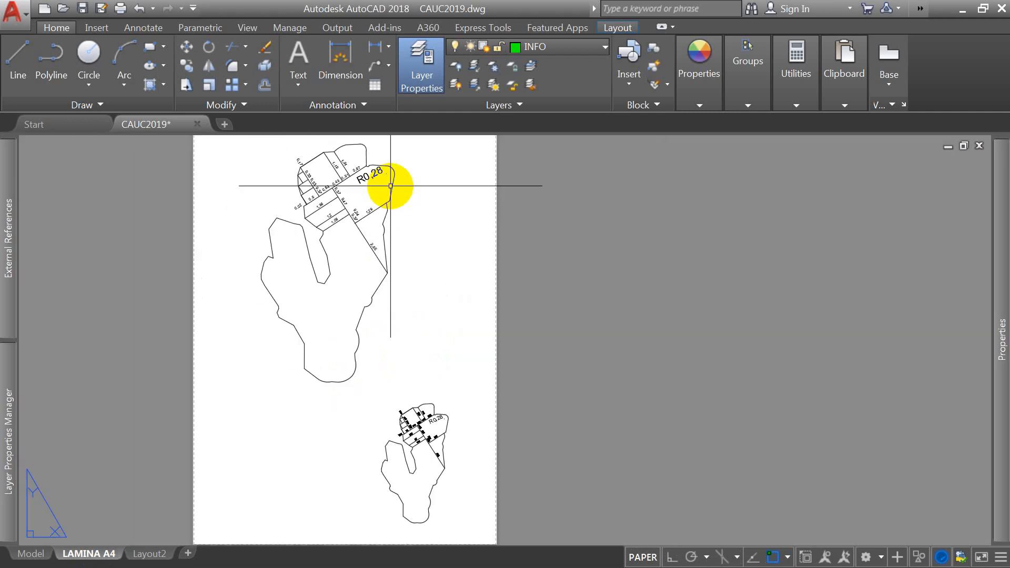
Step: Compare the dimension text, including the R0,28 radius dimension, between model space and the two viewports of the LAMINA A4 layout
left_click(31, 553)
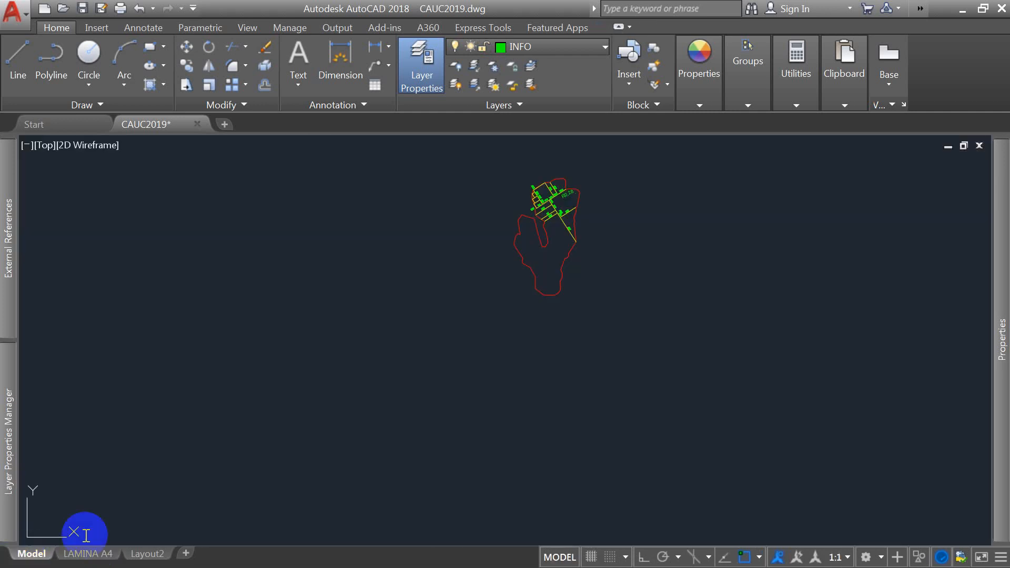
scroll(541, 221, "up", 5)
scroll(449, 269, "up", 2)
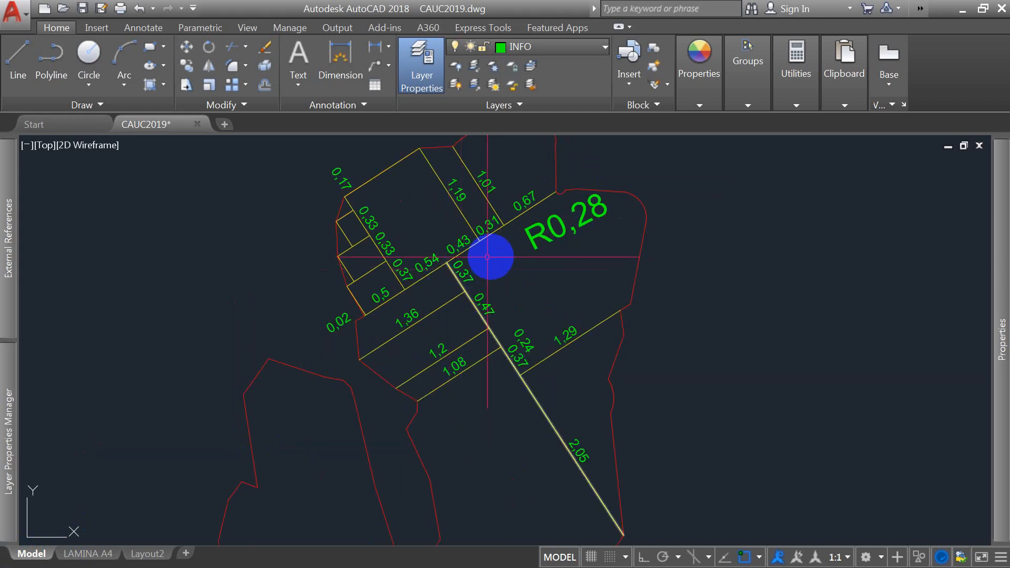
left_click(550, 237)
scroll(447, 262, "down", 2)
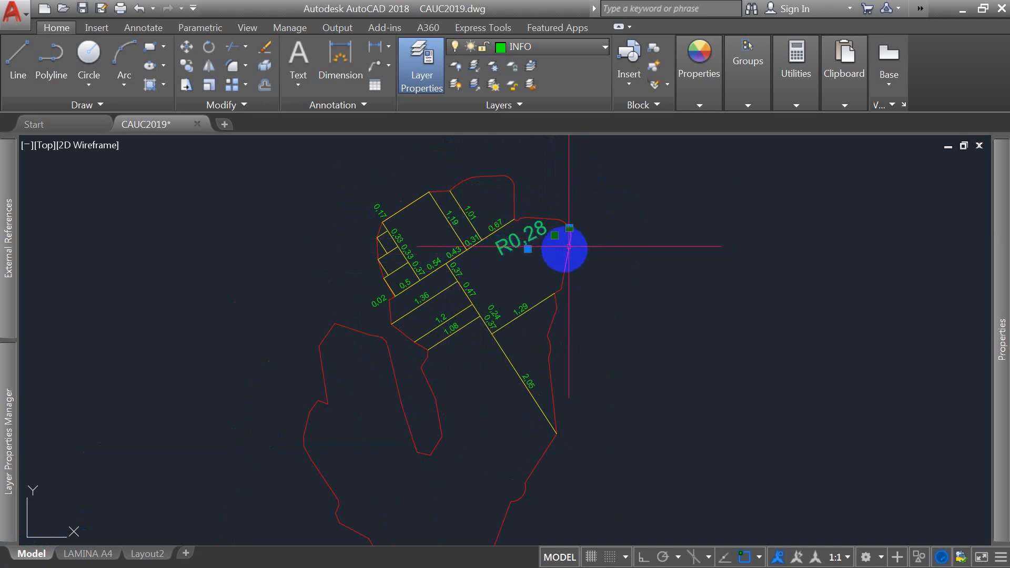
left_click(84, 553)
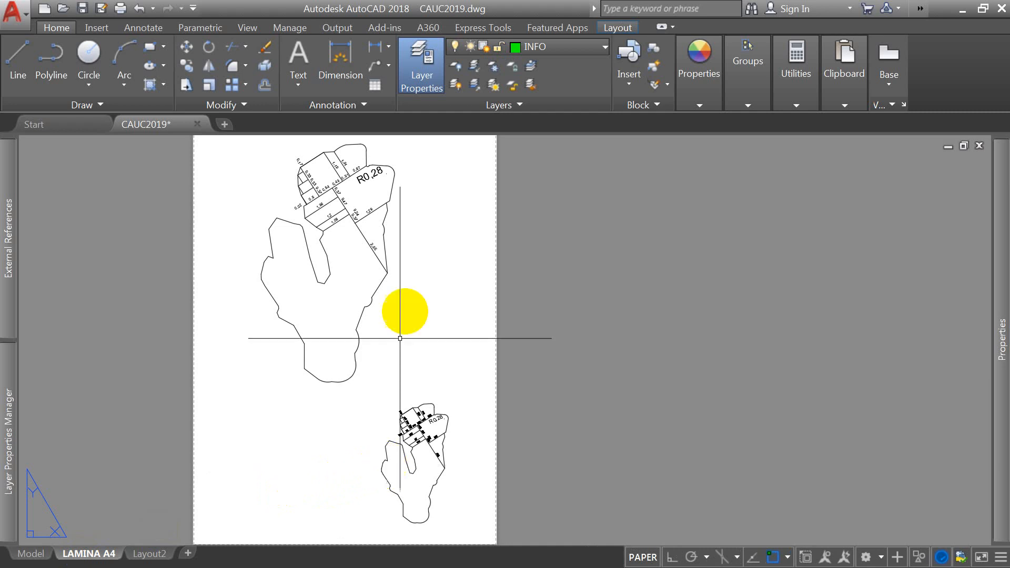
left_click(30, 554)
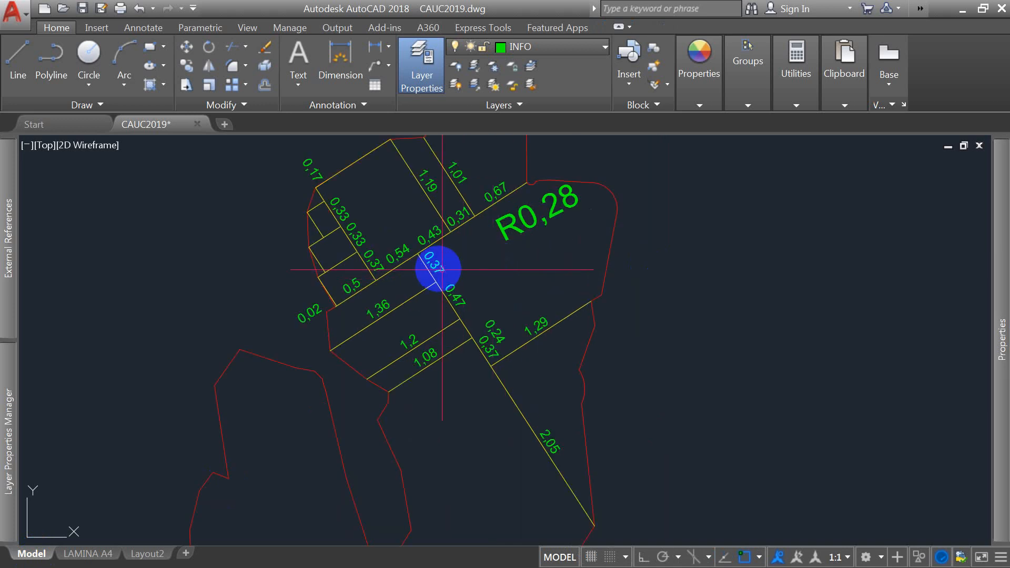
scroll(434, 266, "down", 3)
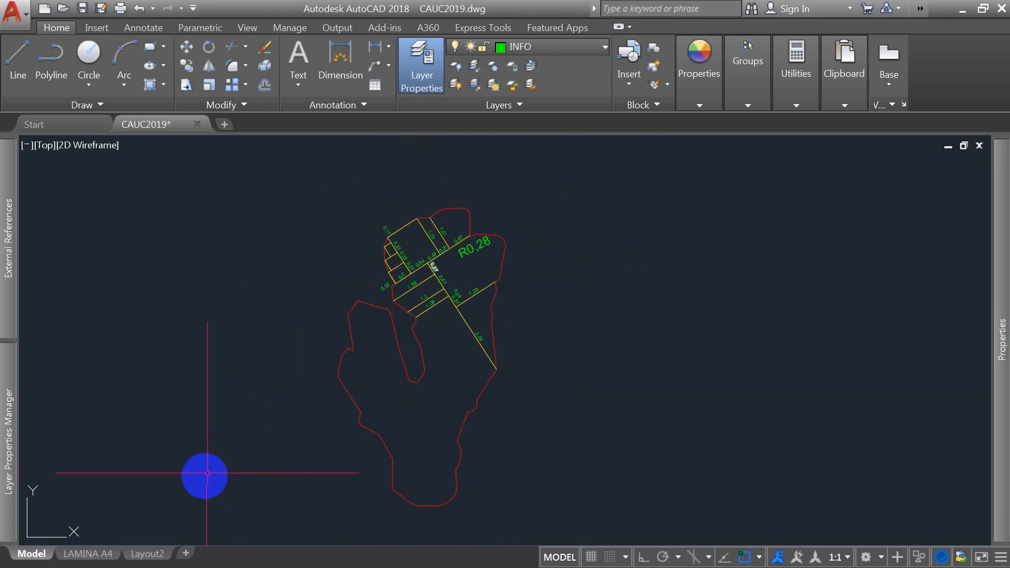
left_click(89, 553)
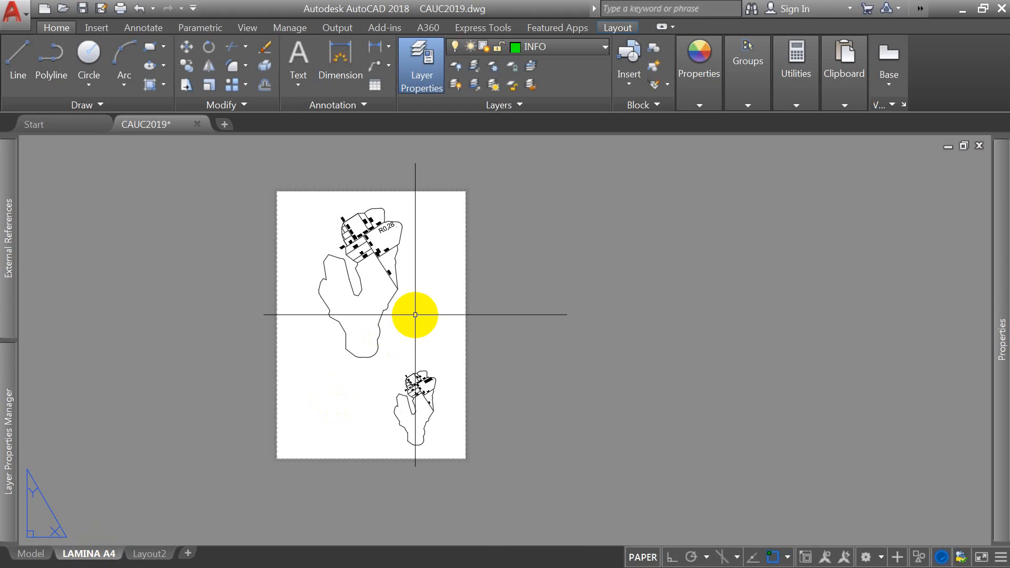
scroll(423, 187, "down", 2)
scroll(399, 294, "up", 2)
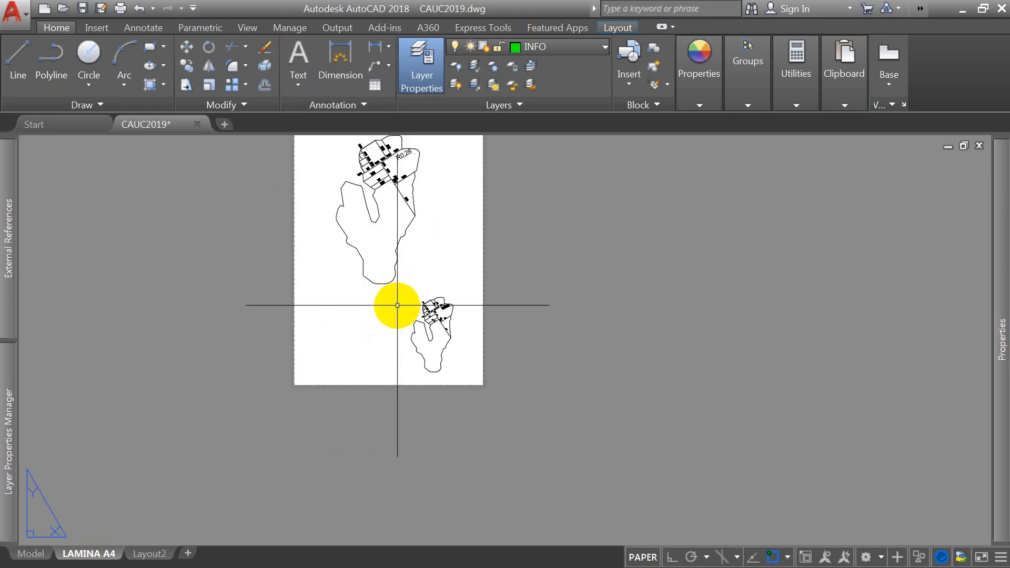
scroll(413, 241, "up", 2)
scroll(414, 244, "down", 2)
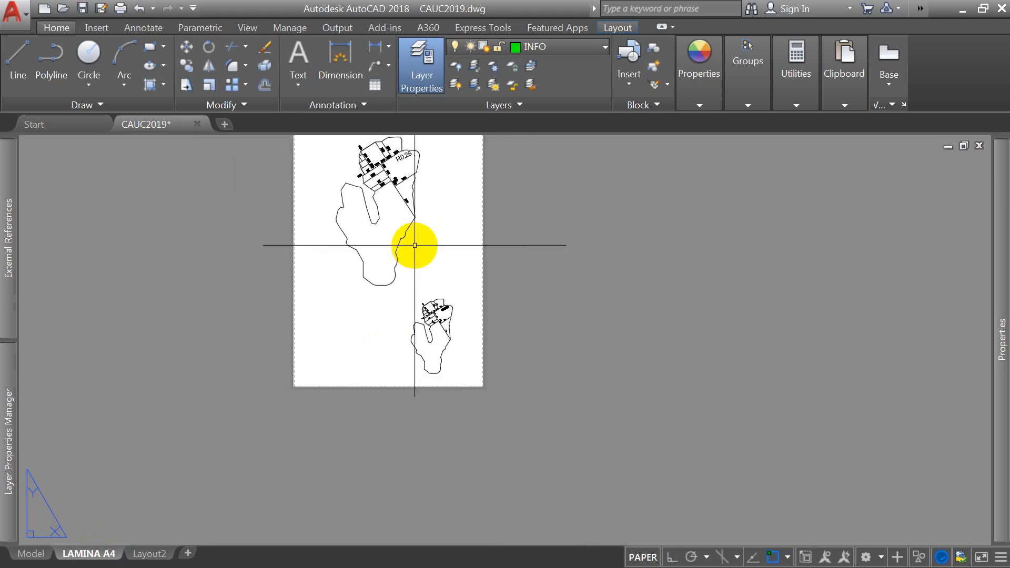
scroll(386, 142, "up", 2)
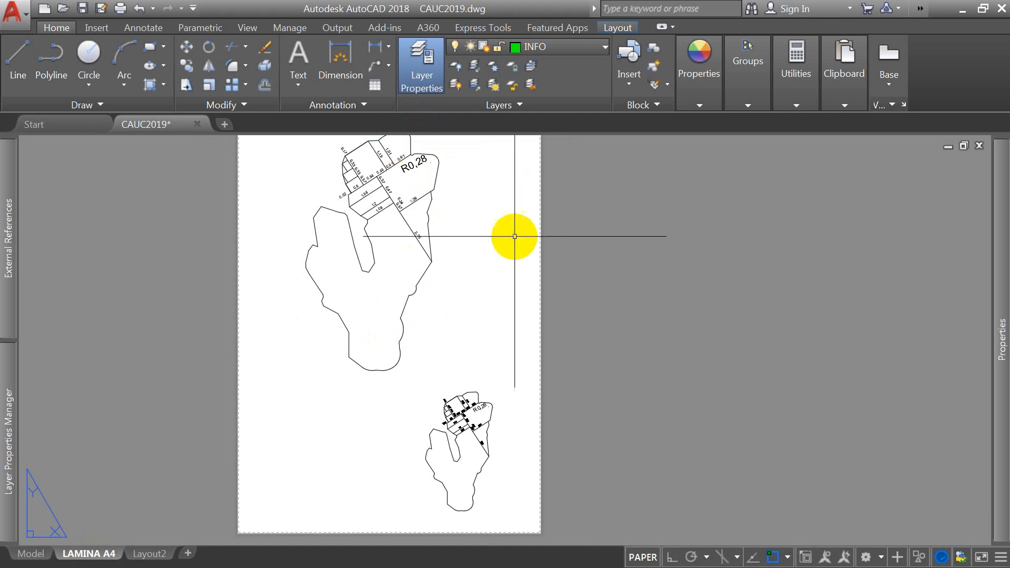
Step: Create a new layer named TEXTOS and set its color to green
scroll(493, 234, "down", 2)
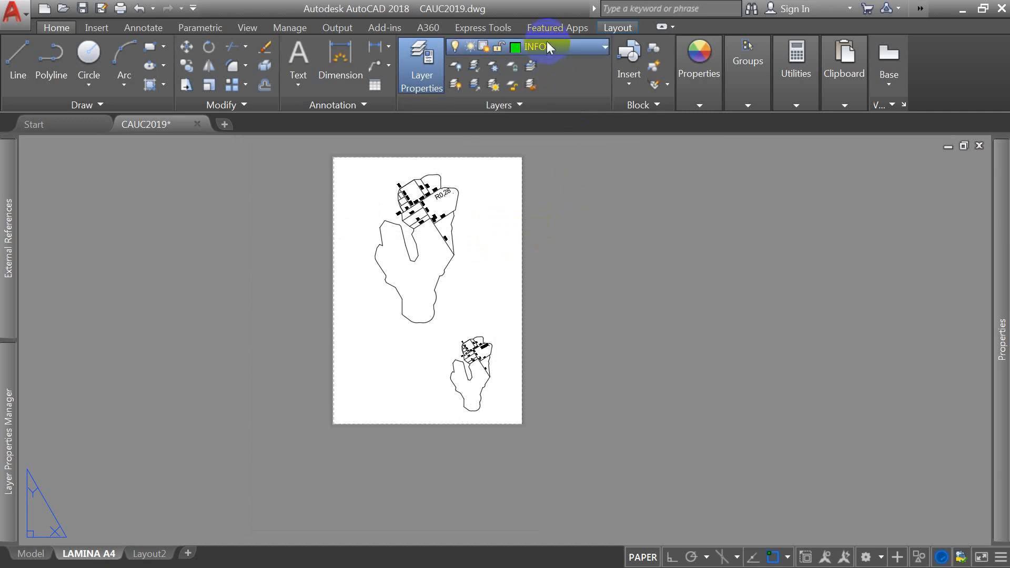
scroll(547, 42, "up", 2)
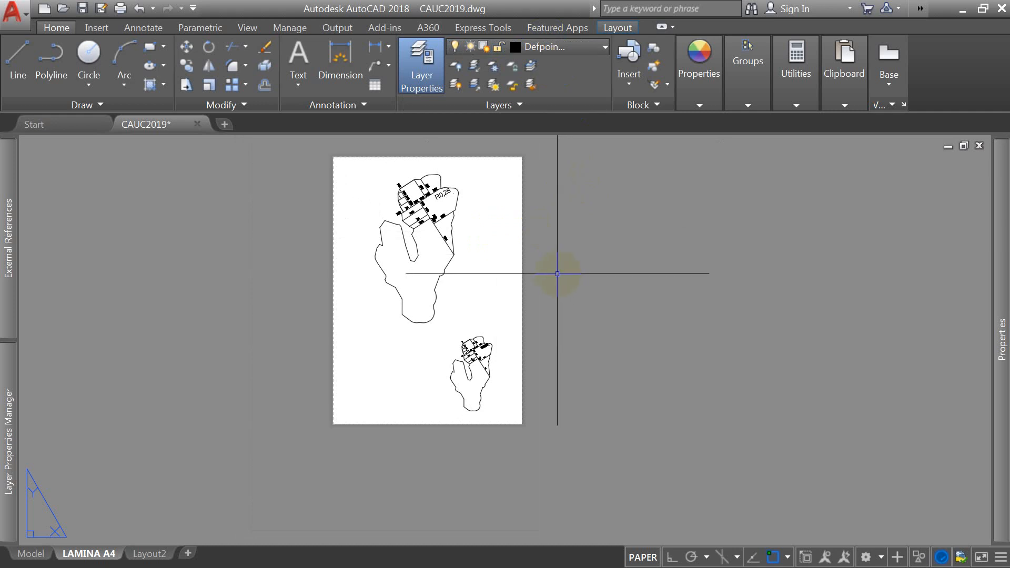
type("la")
key("Return")
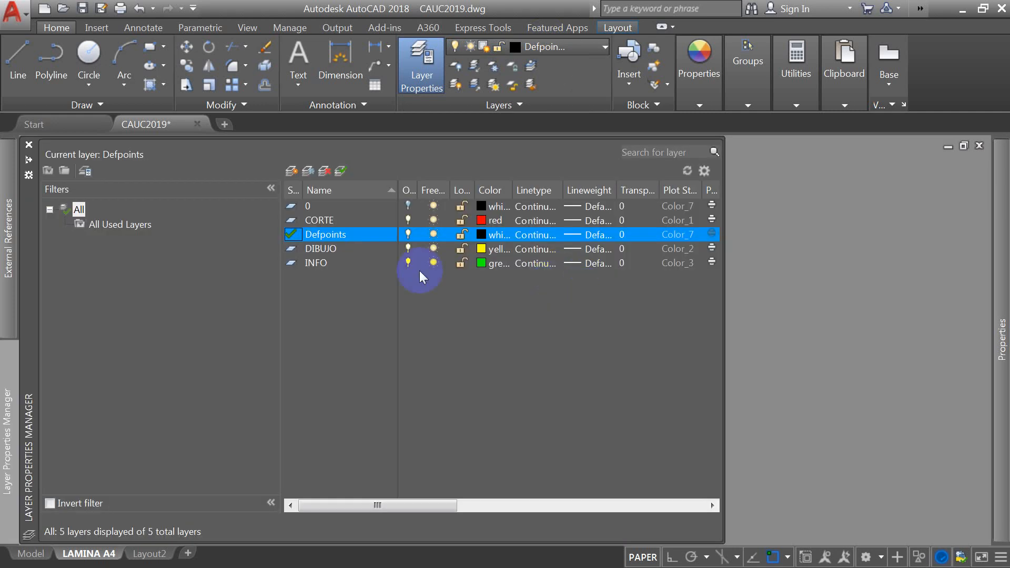
left_click(290, 171)
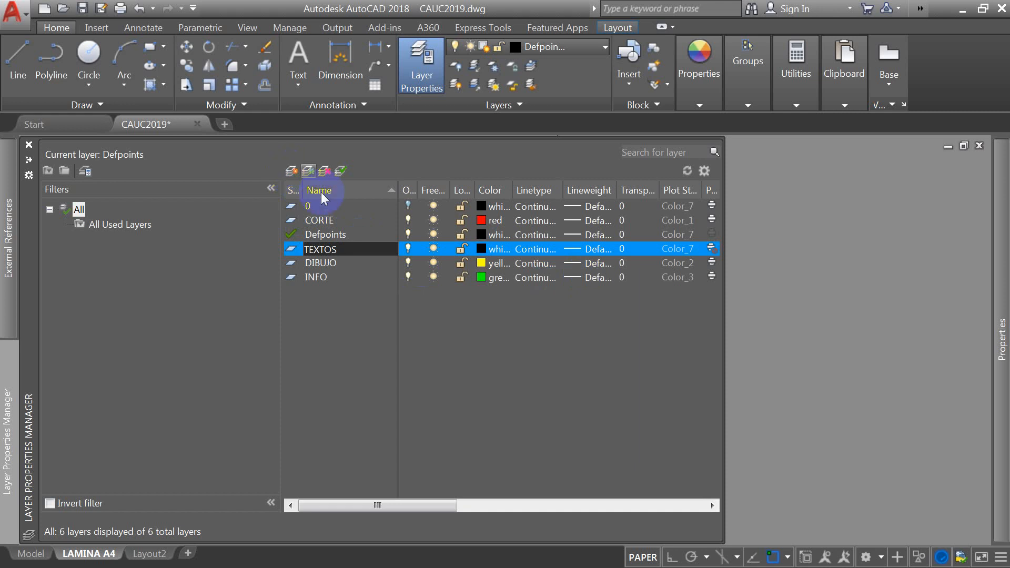
left_click(481, 249)
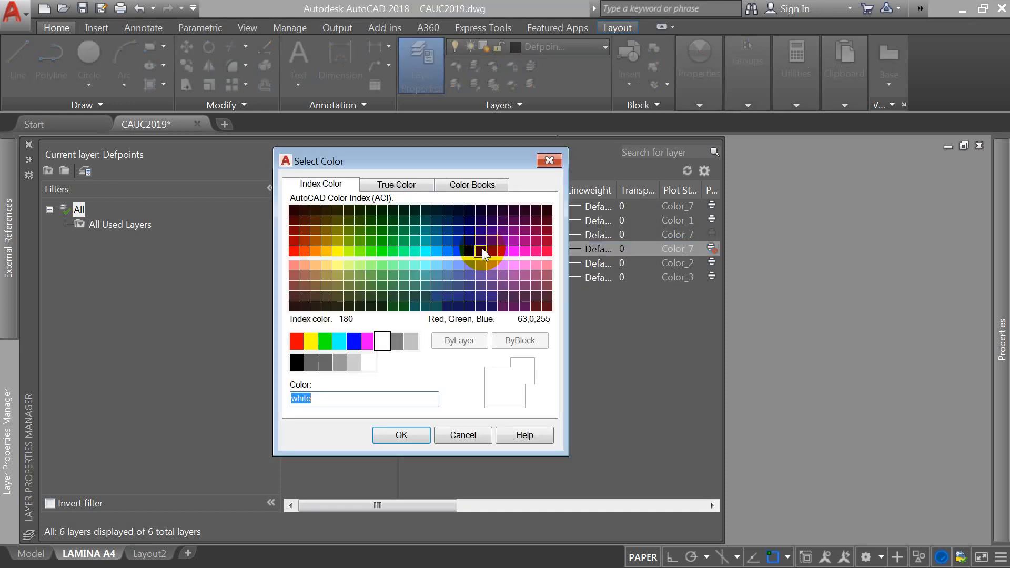
left_click(325, 342)
left_click(401, 435)
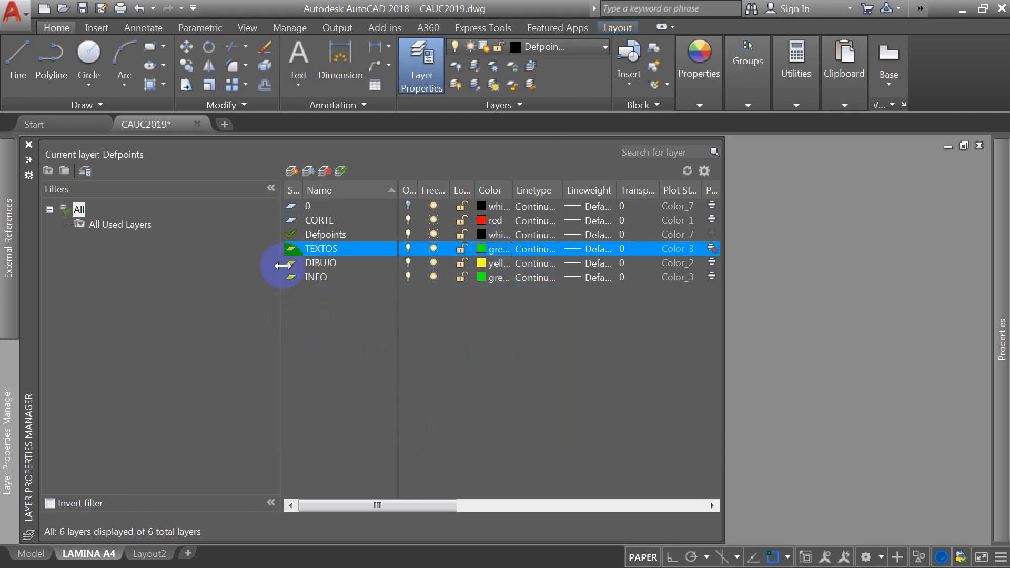
Step: Make the TEXTOS layer current and return to the LAMINA A4 sheet
double_click(292, 249)
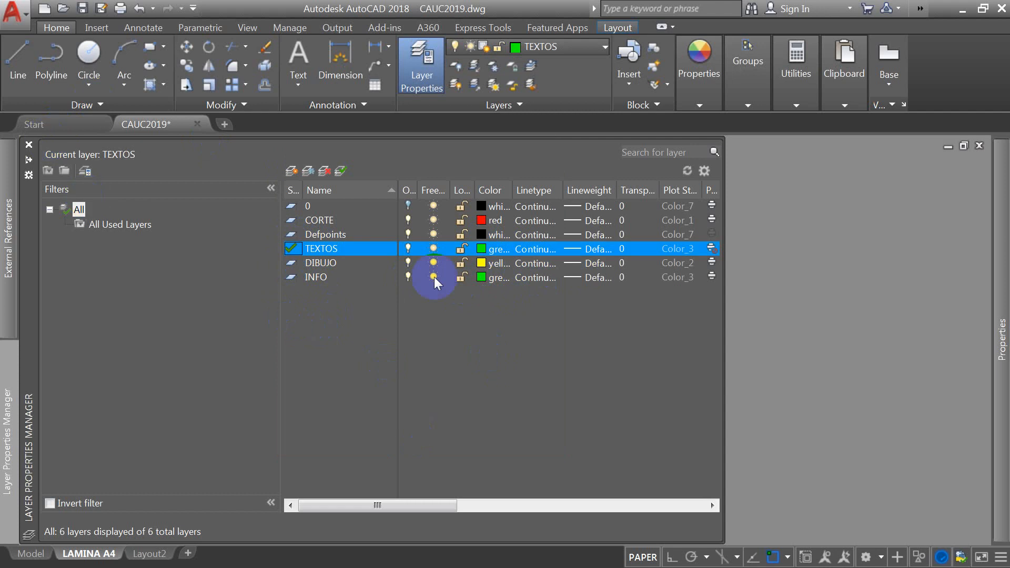
left_click(833, 210)
left_click(832, 210)
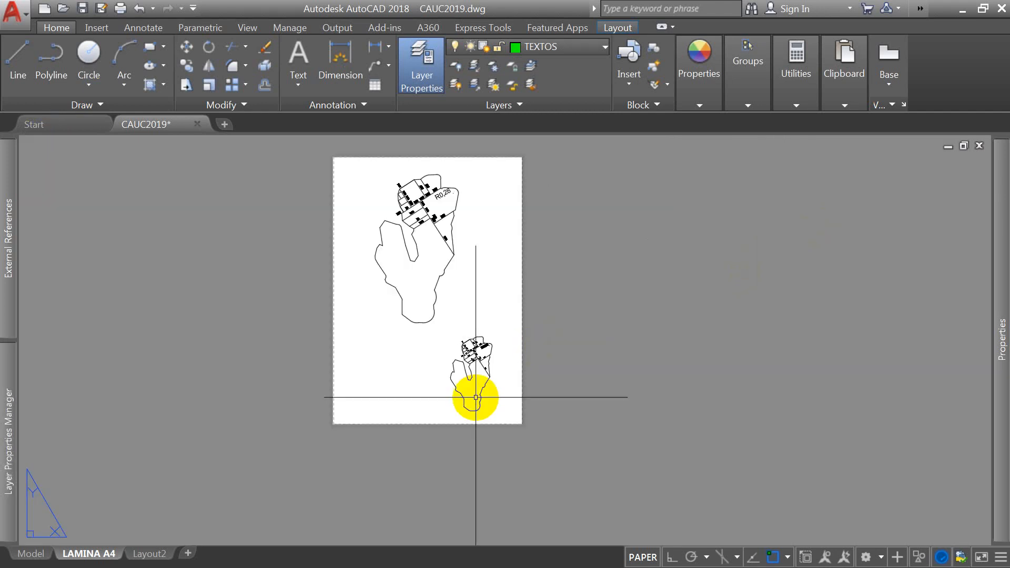
Step: Add the multiline text "PLANTA GING" below the large drawing, widening its text frame so it fits on one line
scroll(340, 421, "up", 2)
key("Return")
scroll(421, 389, "down", 2)
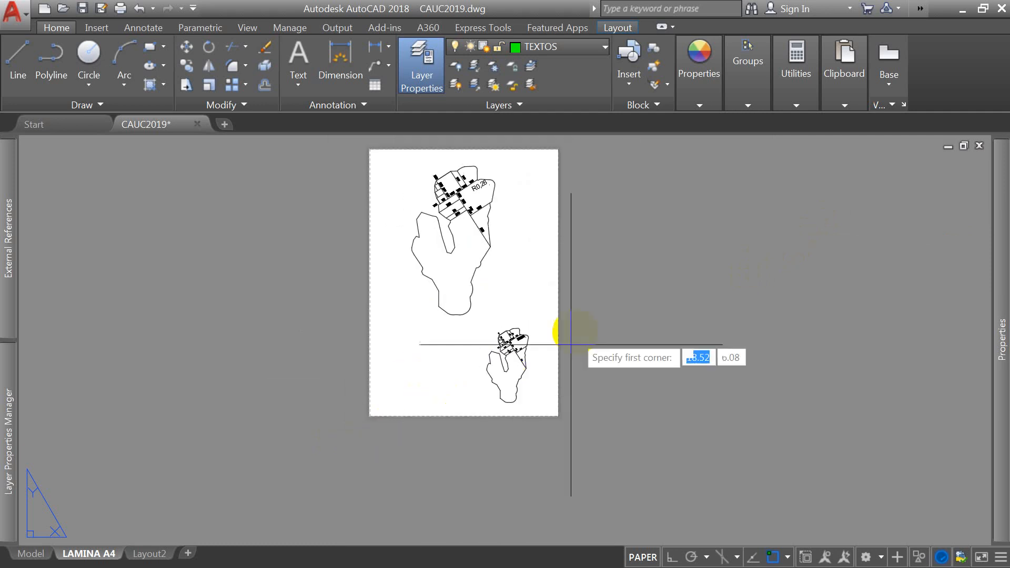
scroll(547, 349, "up", 4)
scroll(530, 247, "down", 3)
scroll(530, 248, "up", 3)
scroll(531, 232, "down", 3)
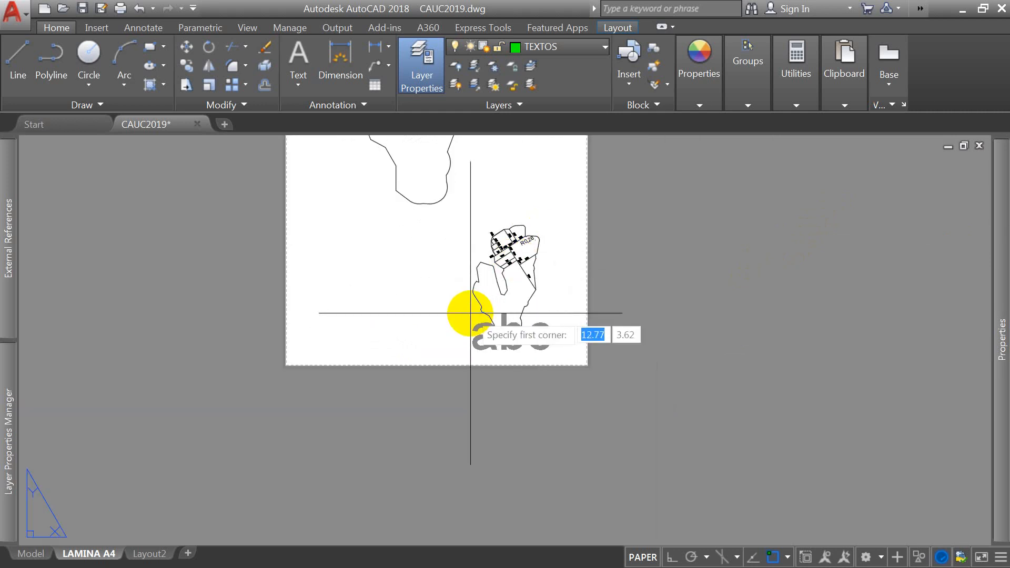
scroll(448, 263, "up", 2)
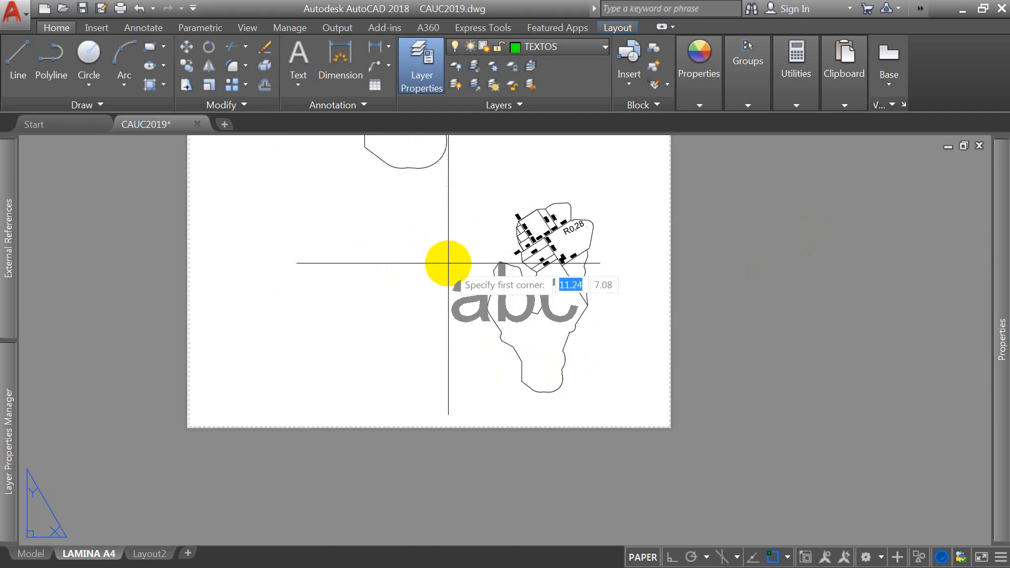
scroll(575, 300, "up", 3)
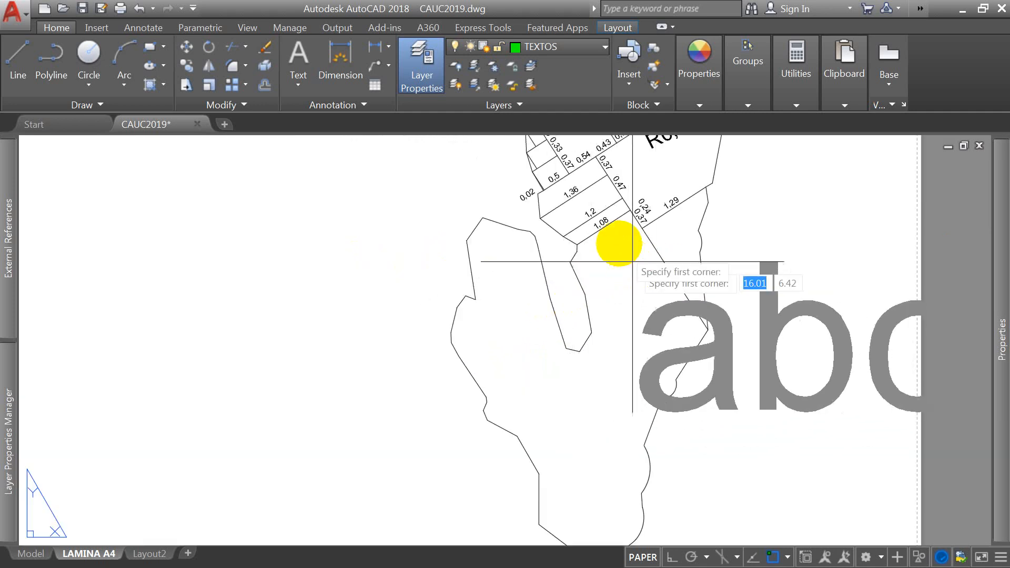
scroll(526, 284, "down", 5)
left_click(412, 232)
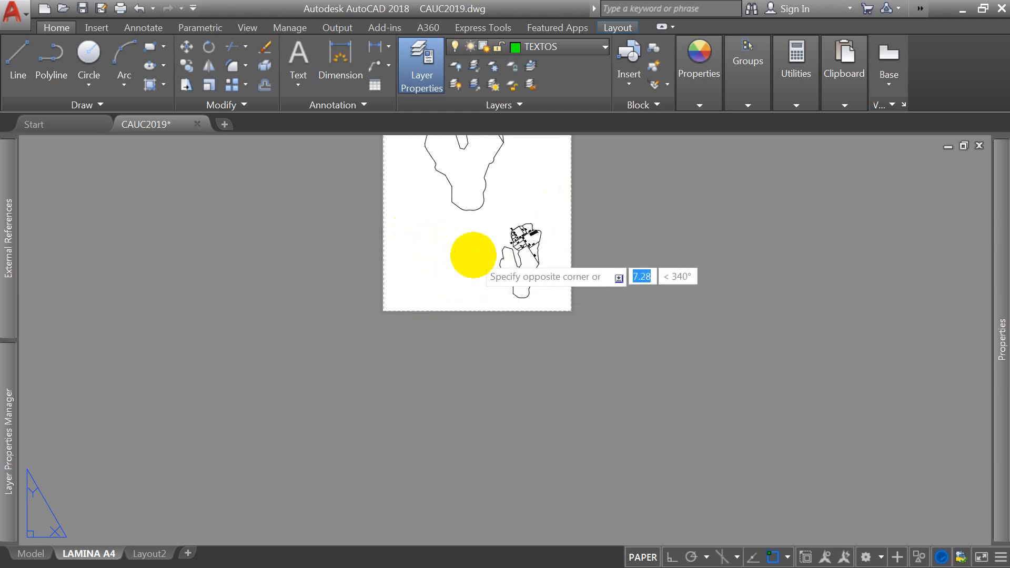
left_click(473, 254)
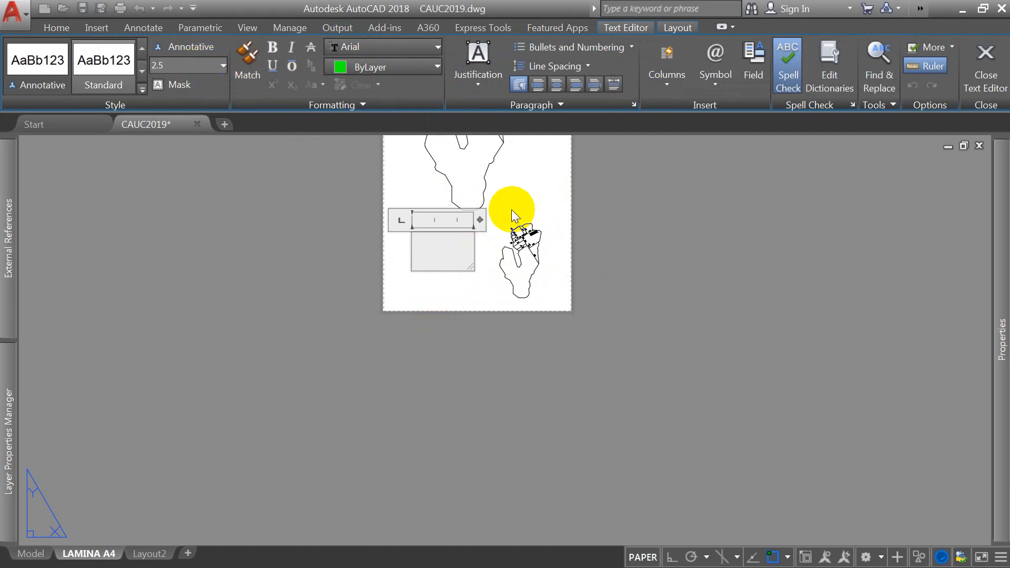
type("PLANTA ")
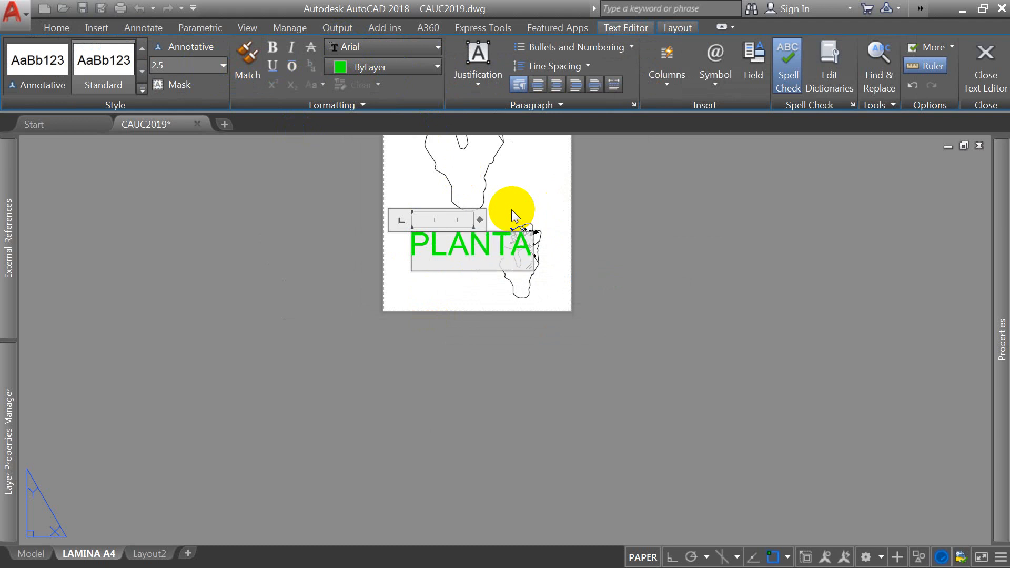
type("GING")
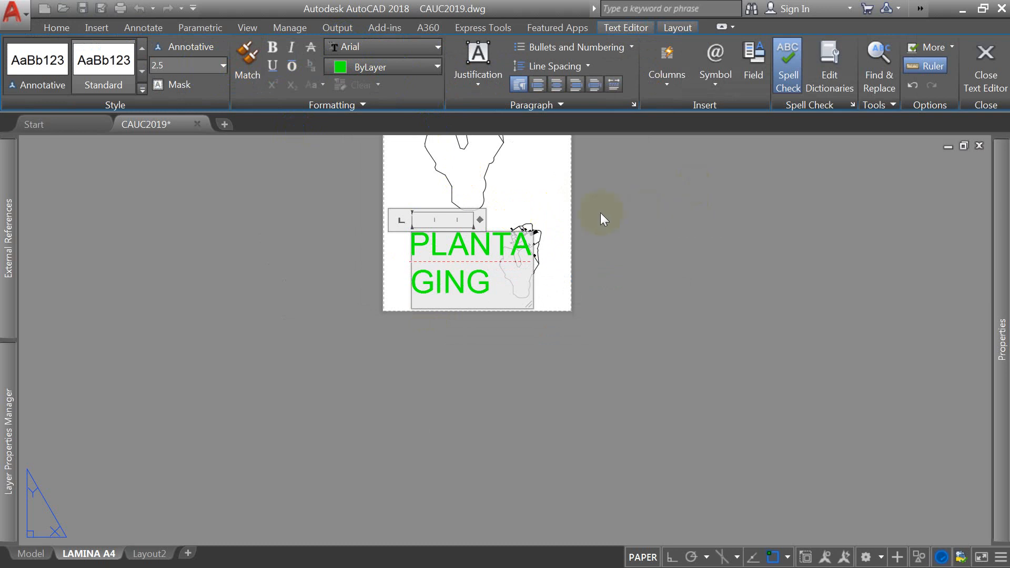
left_click_drag(477, 224, 652, 216)
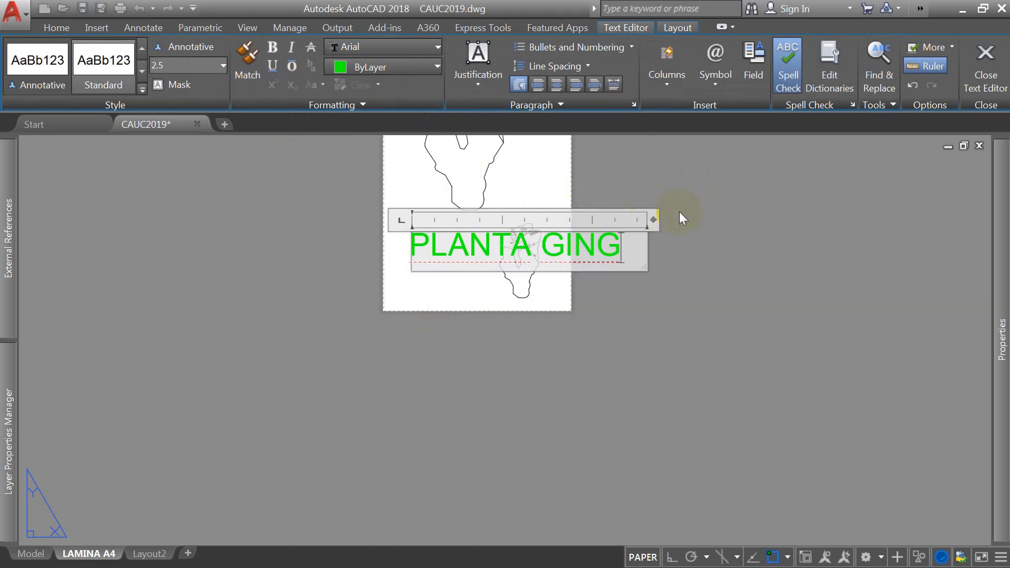
left_click(717, 226)
Step: Set the height of the PLANTA GING title text to 0.25
left_click(593, 247)
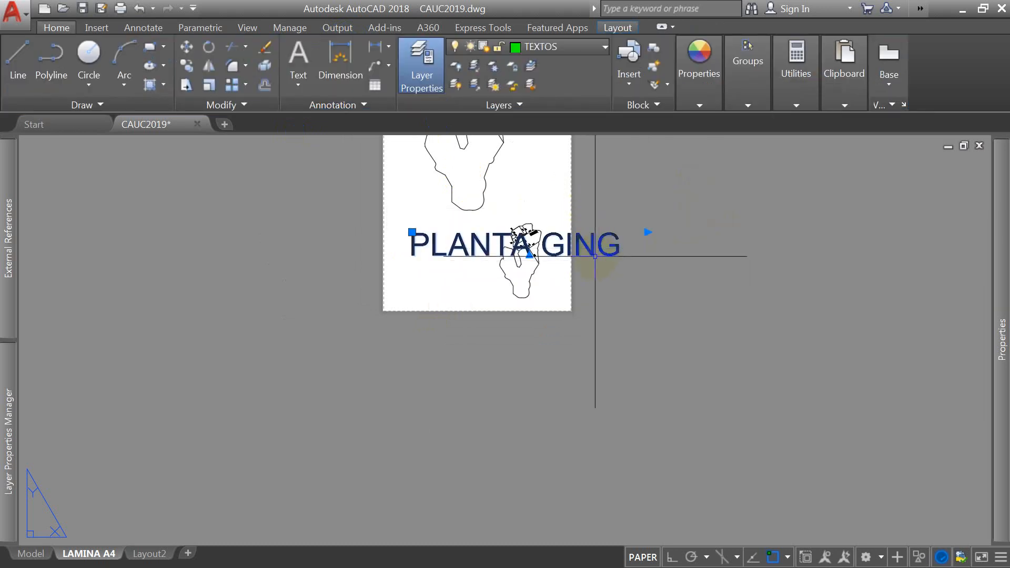
double_click(593, 251)
left_click_drag(638, 243, 410, 249)
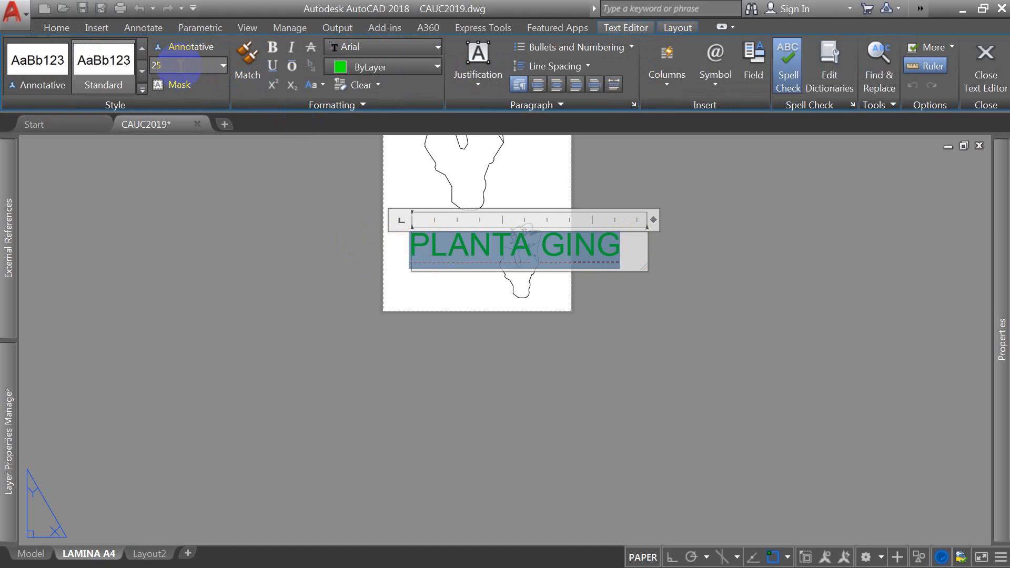
type(".")
key("Return")
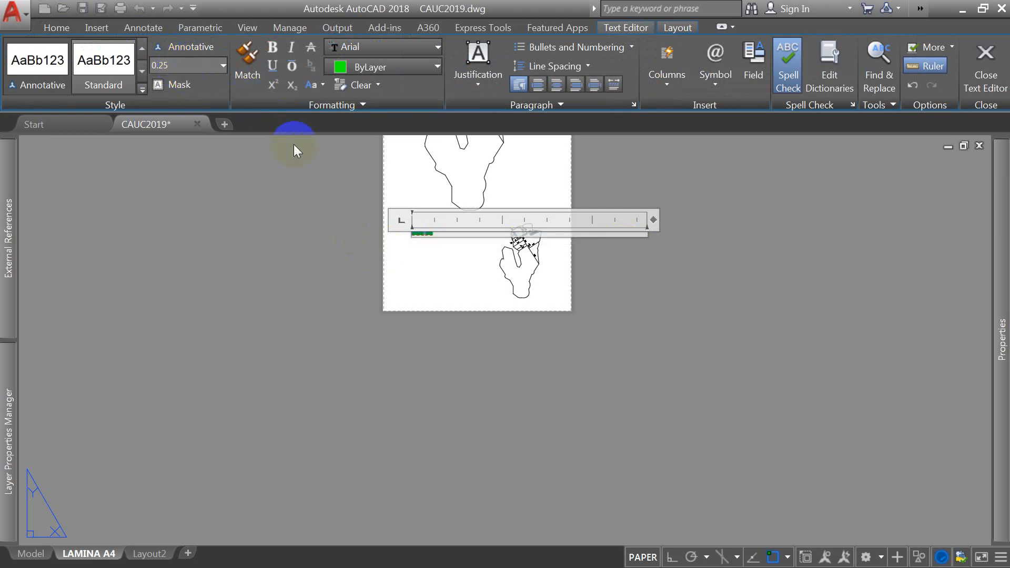
left_click(422, 264)
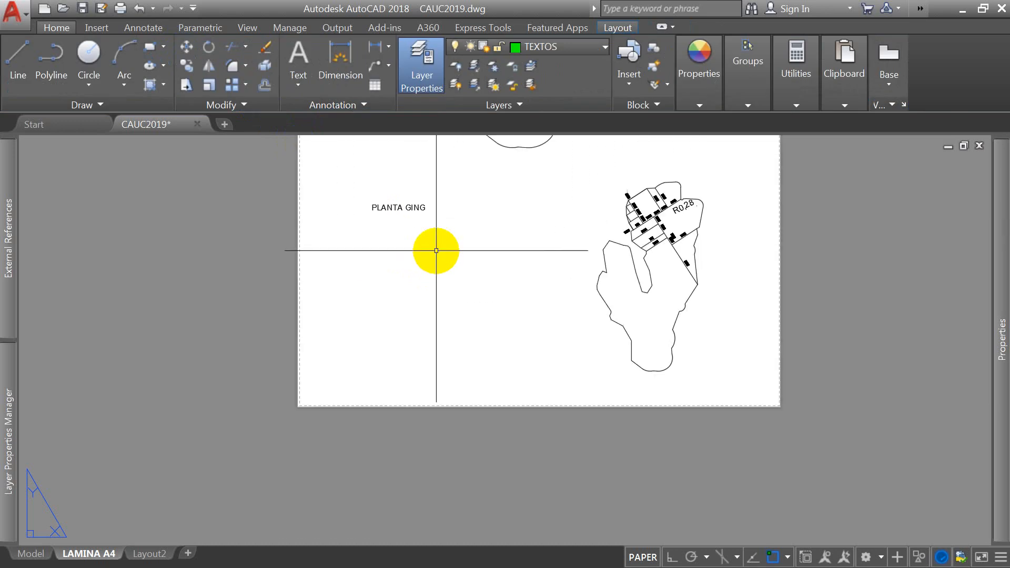
Step: Change the PLANTA GING title's text height to 0.5
double_click(415, 206)
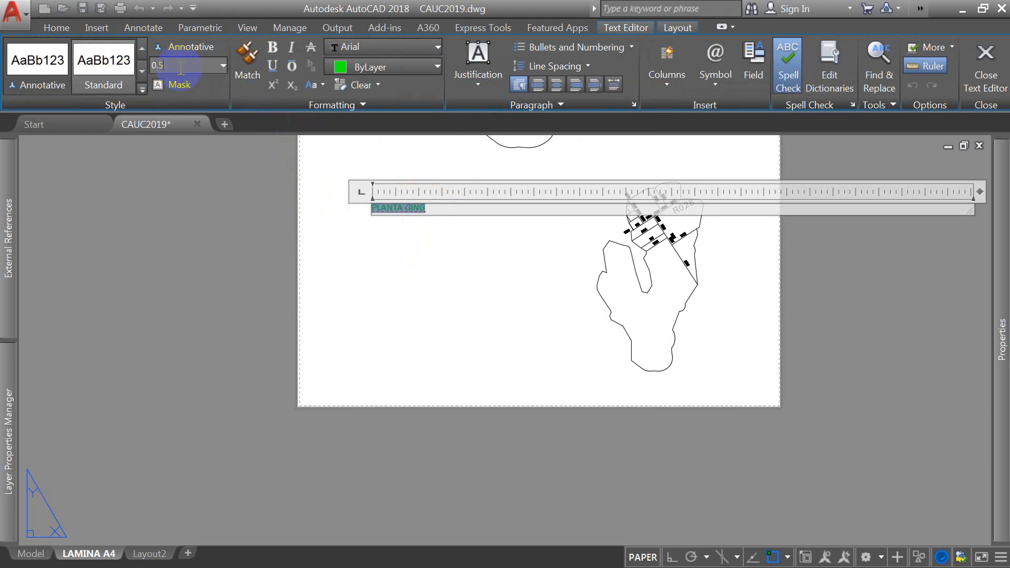
left_click(180, 68)
type("0.5")
key("Return")
left_click(439, 264)
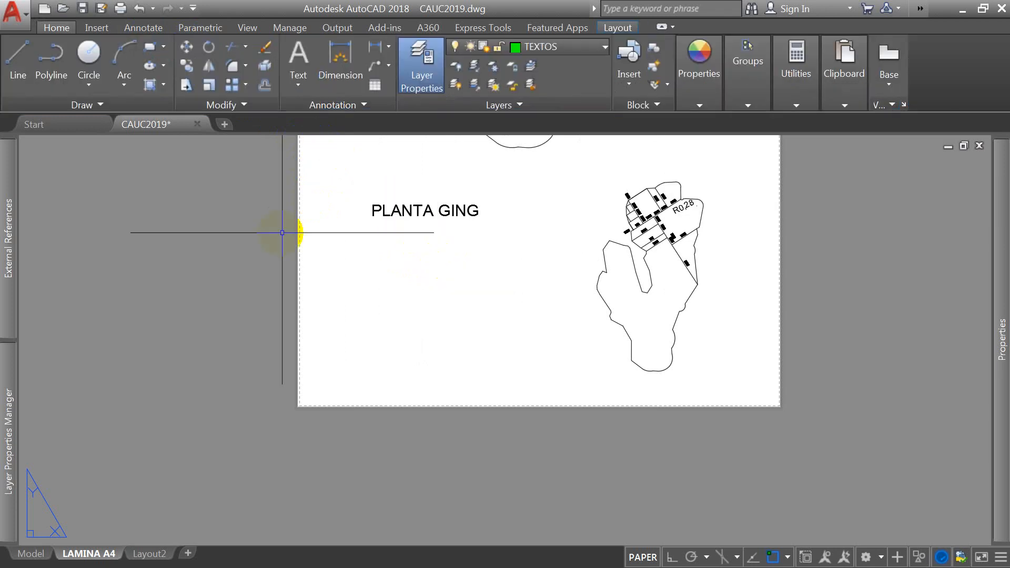
scroll(322, 220, "down", 4)
scroll(324, 232, "up", 4)
Step: Try to set the text height of the PLANTA GING title to 0.3
left_click(327, 233)
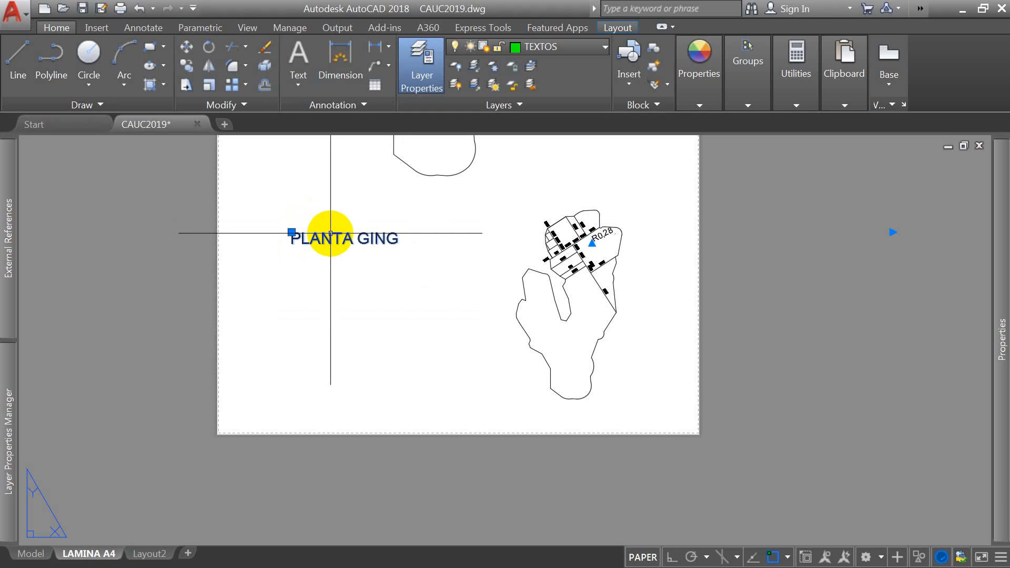
double_click(330, 233)
left_click_drag(401, 237, 259, 244)
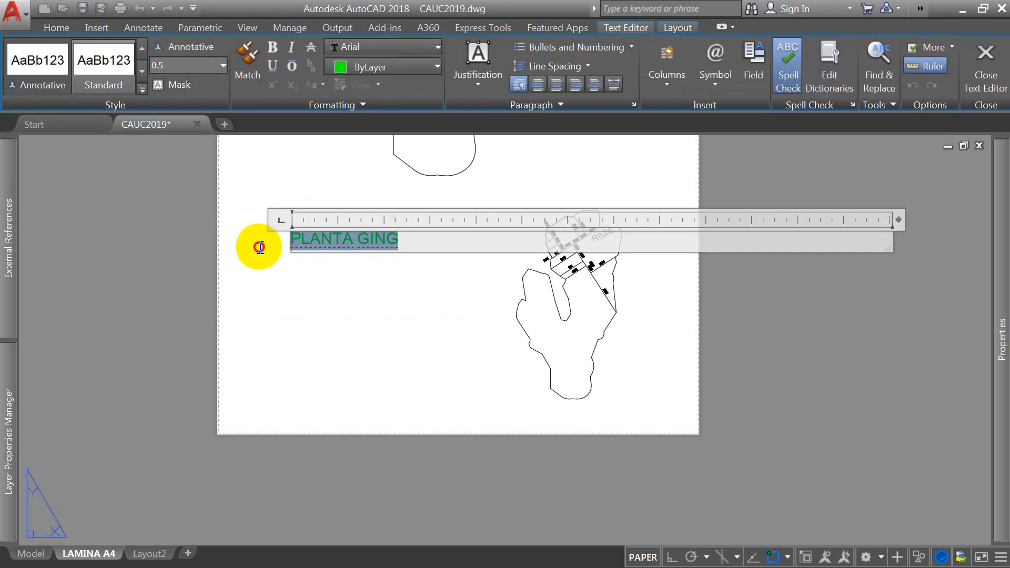
left_click(181, 67)
type("0.3")
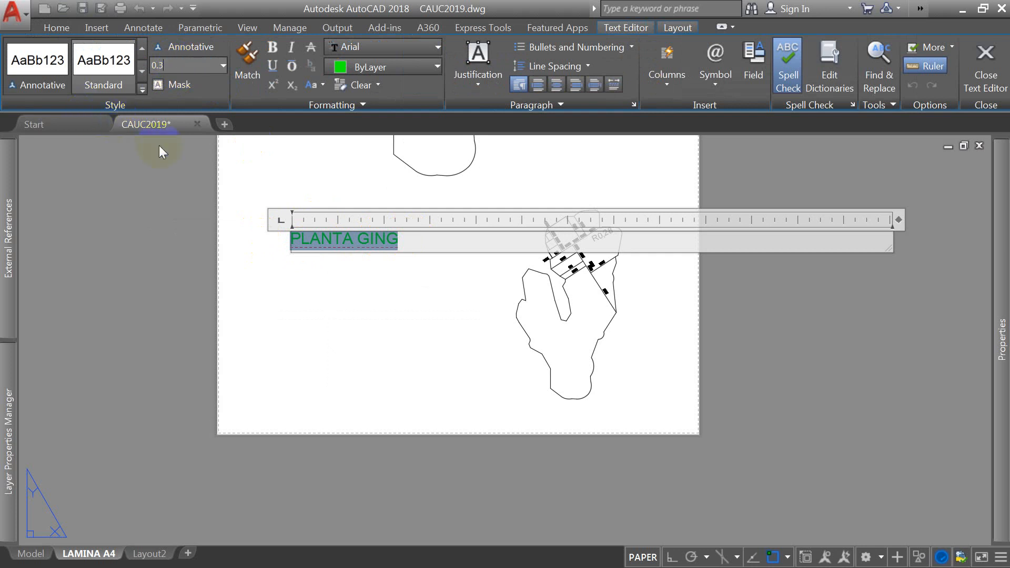
left_click(266, 167)
double_click(362, 239)
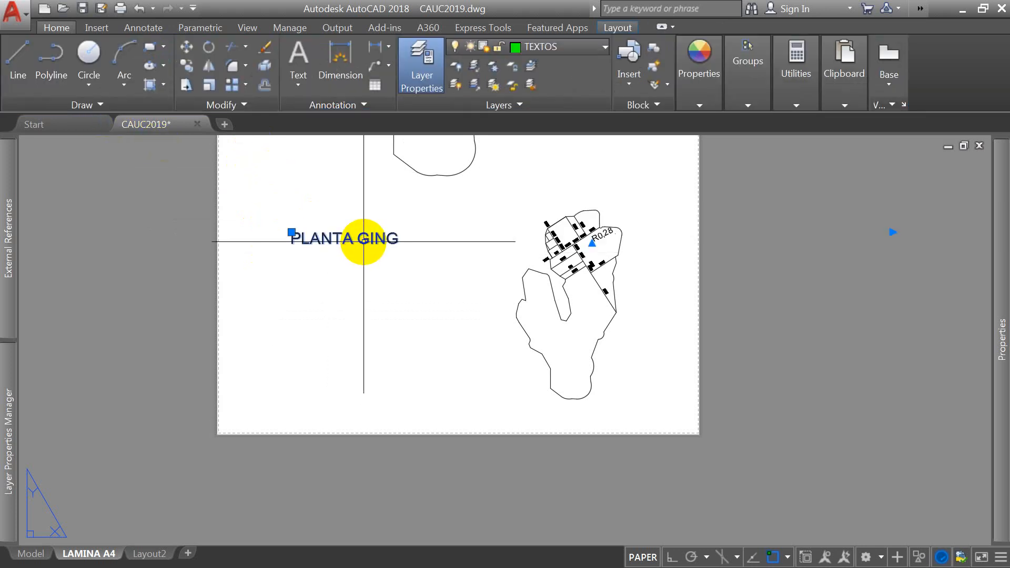
left_click_drag(409, 241, 270, 241)
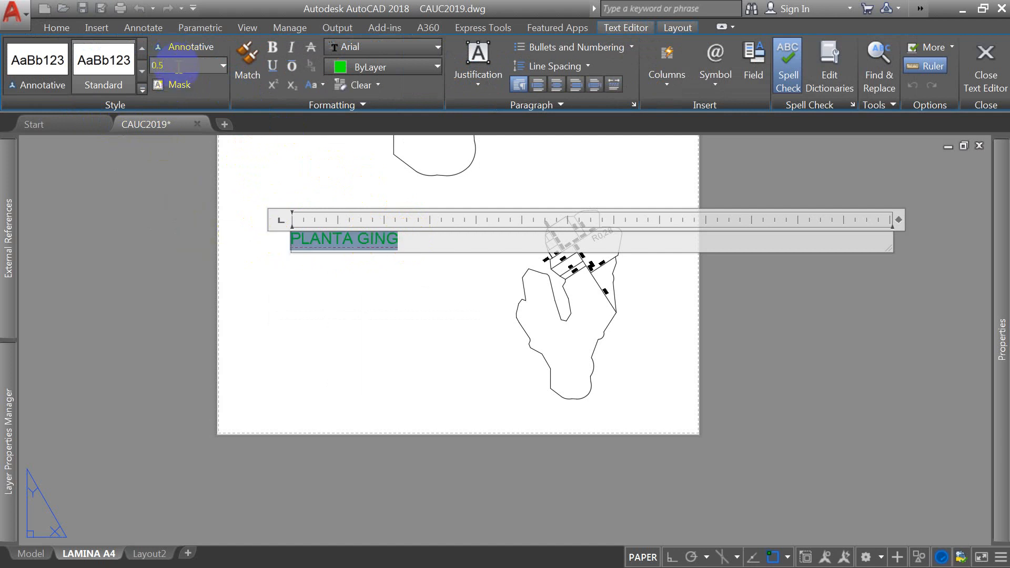
left_click(301, 290)
Step: Set the text height of the whole PLANTA GING title to 0.36
double_click(322, 245)
left_click_drag(394, 234, 266, 214)
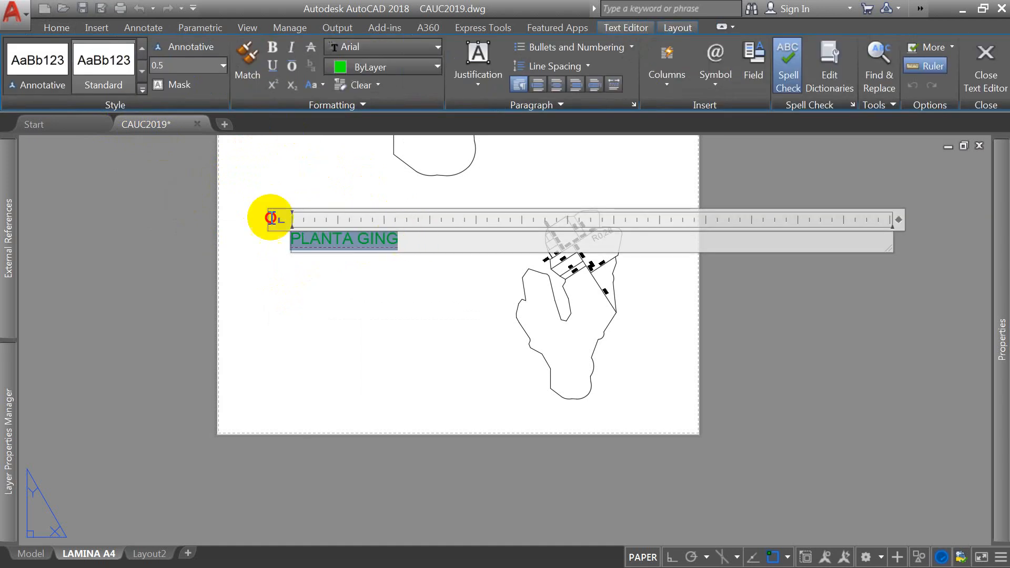
left_click(186, 62)
type("0.3")
key("Return")
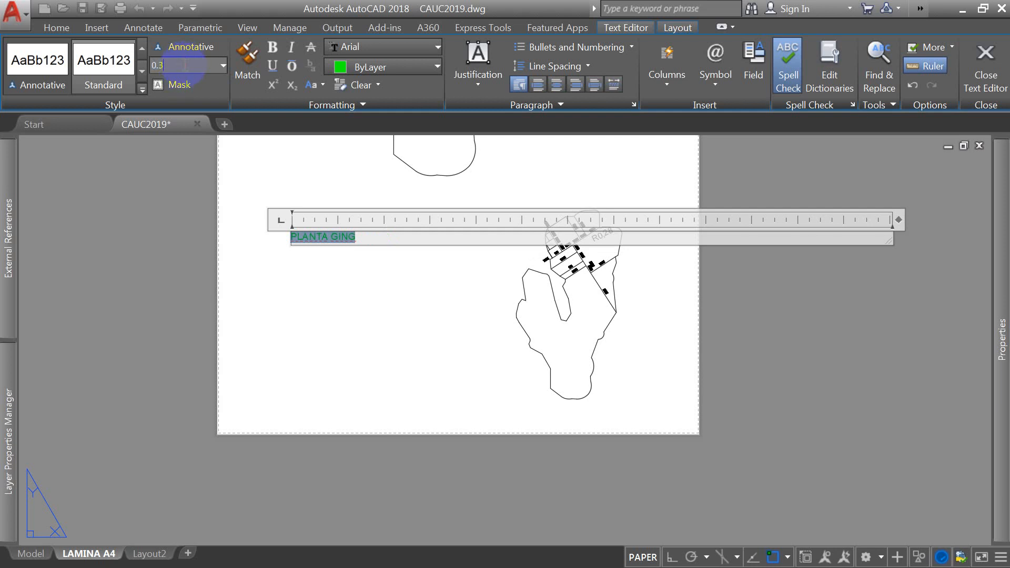
key("Return")
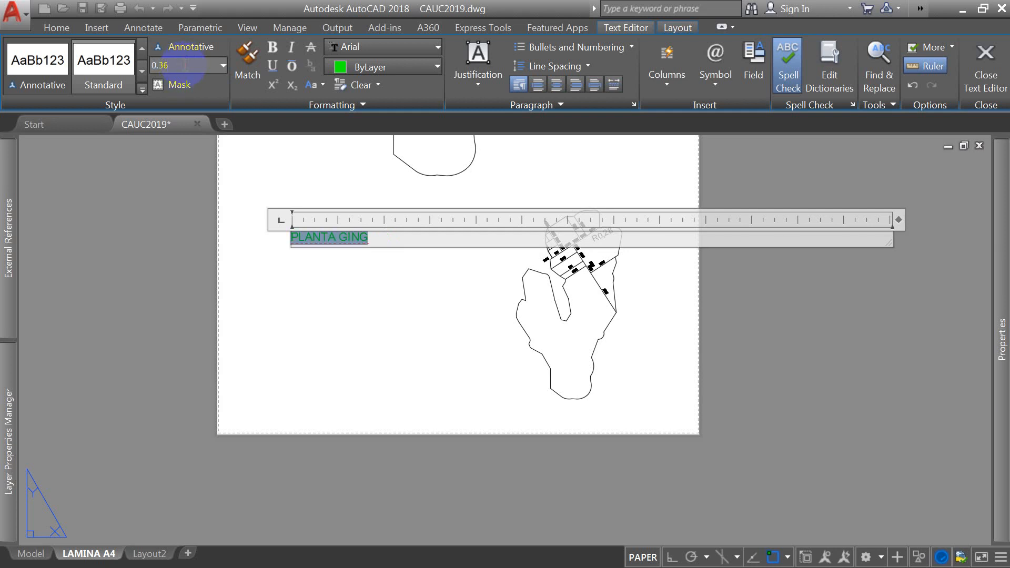
left_click(301, 271)
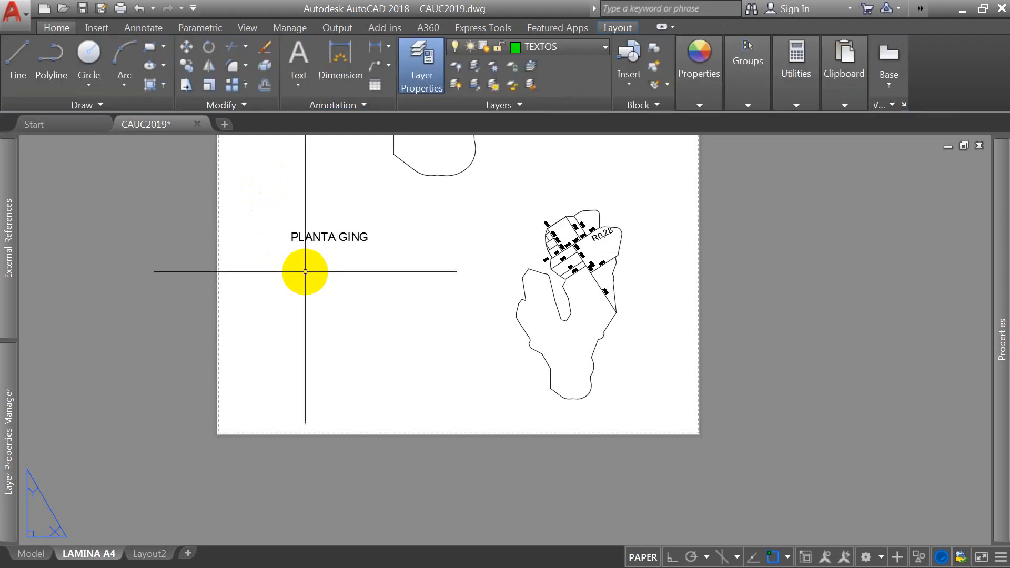
Step: Move the PLANTA GING title up and to the right, closer to the bottom of the large drawing
left_click(351, 238)
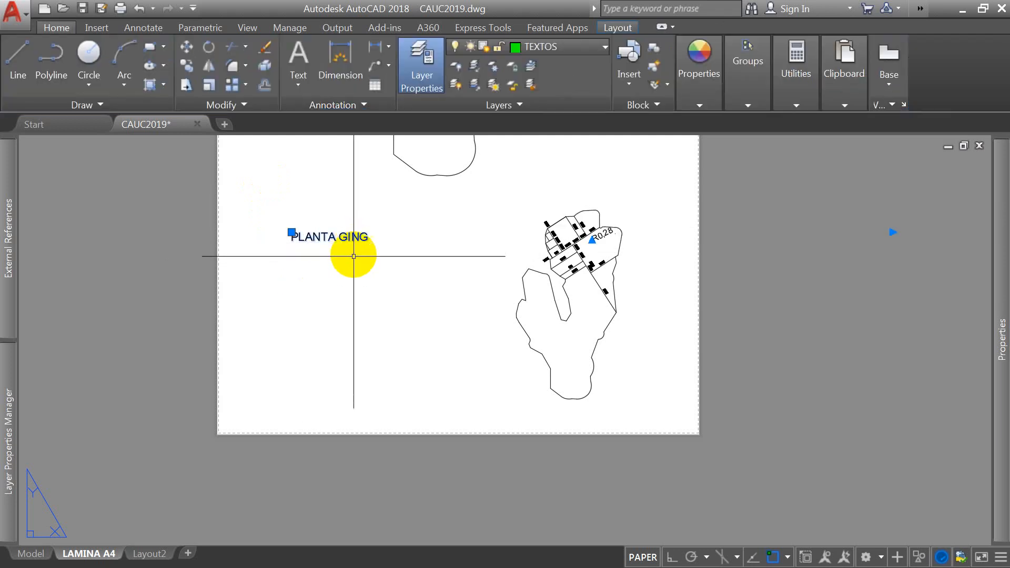
type("m")
key("Return")
left_click(365, 277)
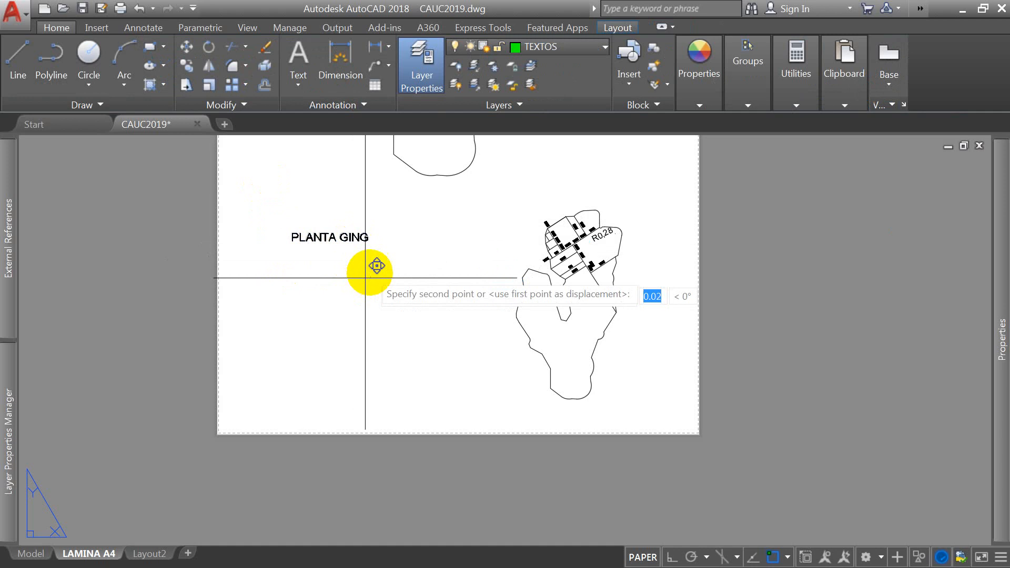
left_click(403, 233)
Step: Add a second line reading "ESCALA 2:1" under PLANTA GING with a text height of 0.18
double_click(384, 204)
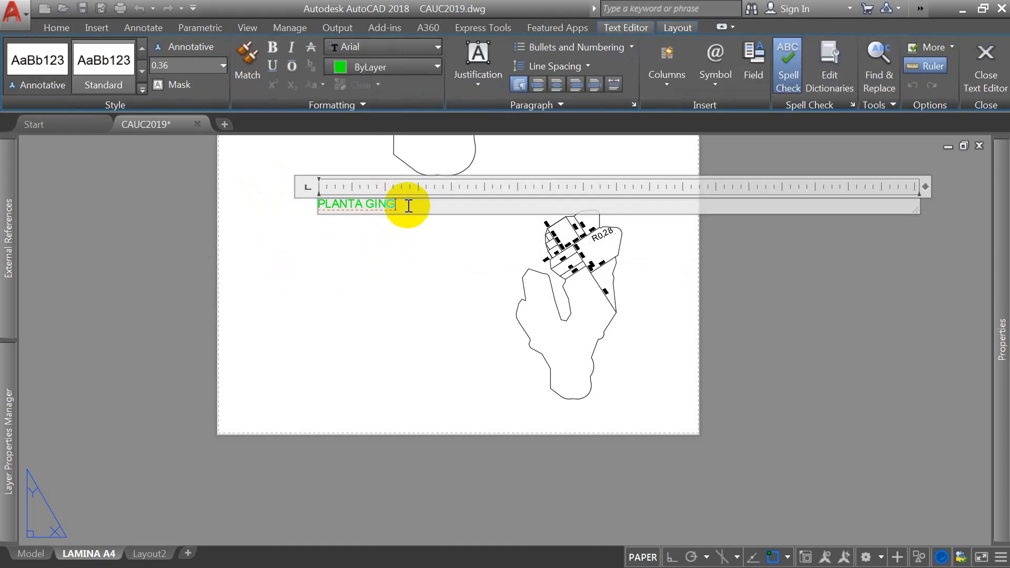
key("Return")
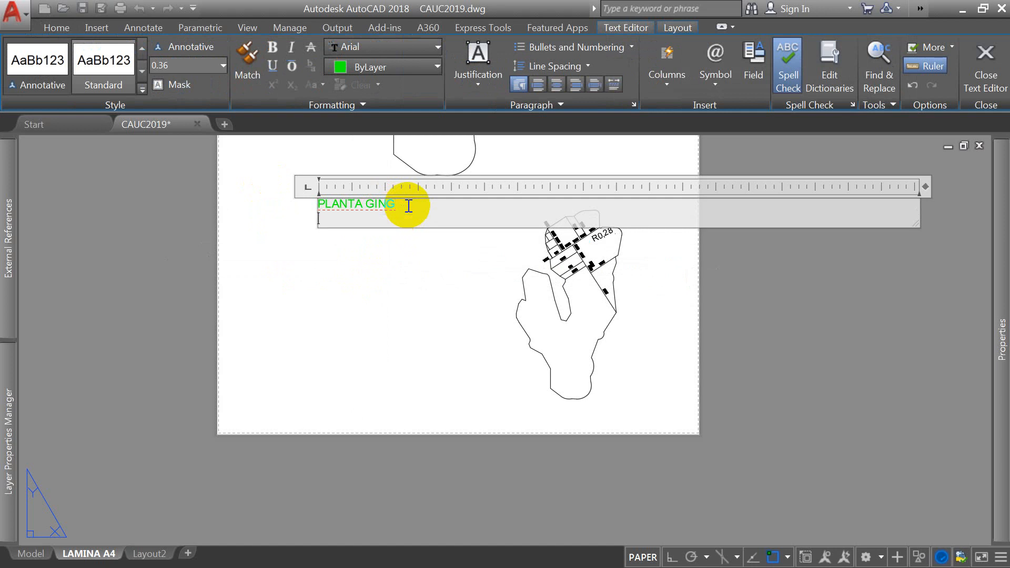
left_click(181, 65)
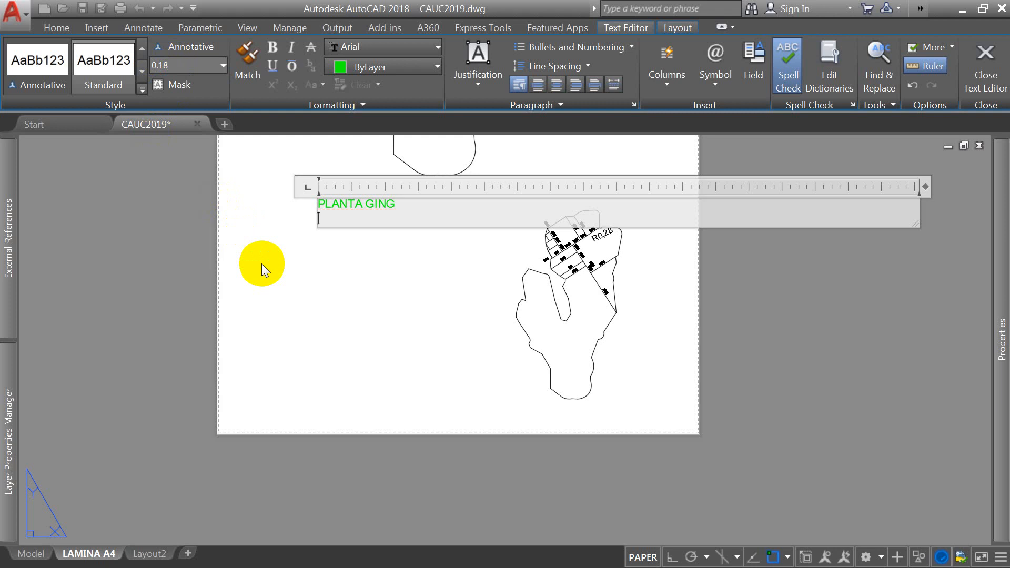
type("ESCALA 1")
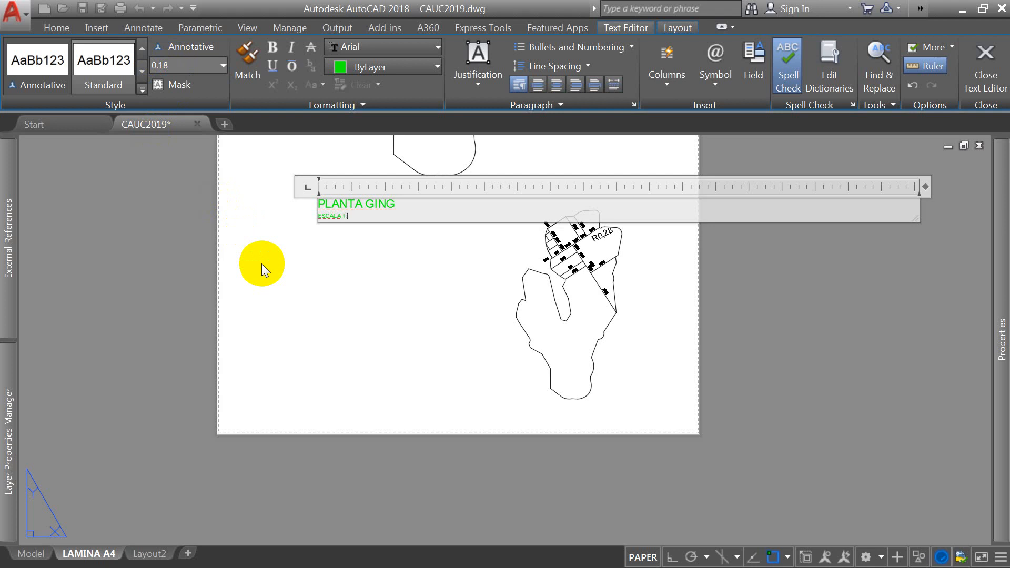
key("BackSpace")
key("BackSpace")
type("2:")
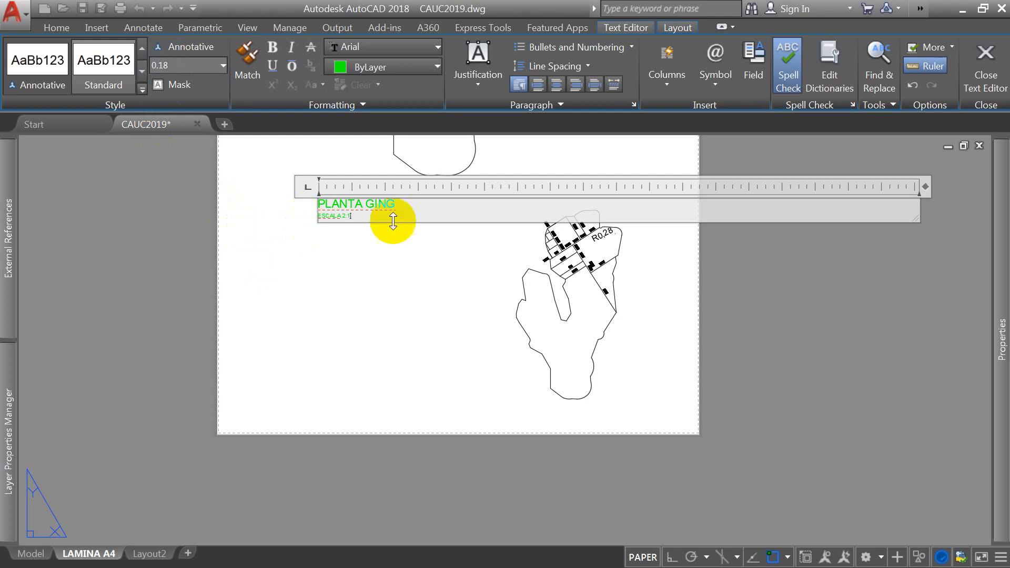
Step: Space 2:1 away from ESCALA toward the end of the title line and narrow the text frame
left_click(338, 218)
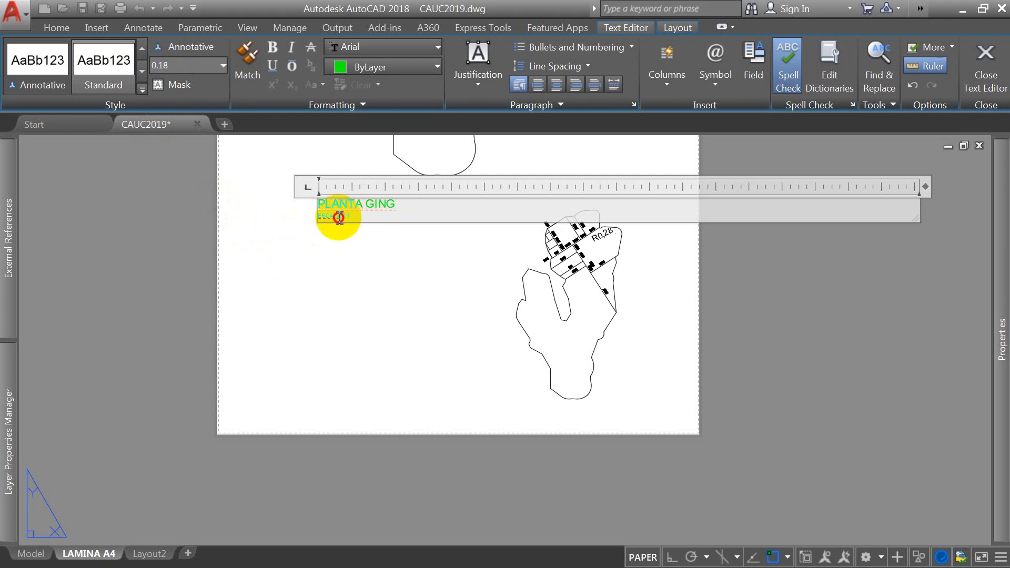
left_click(341, 217)
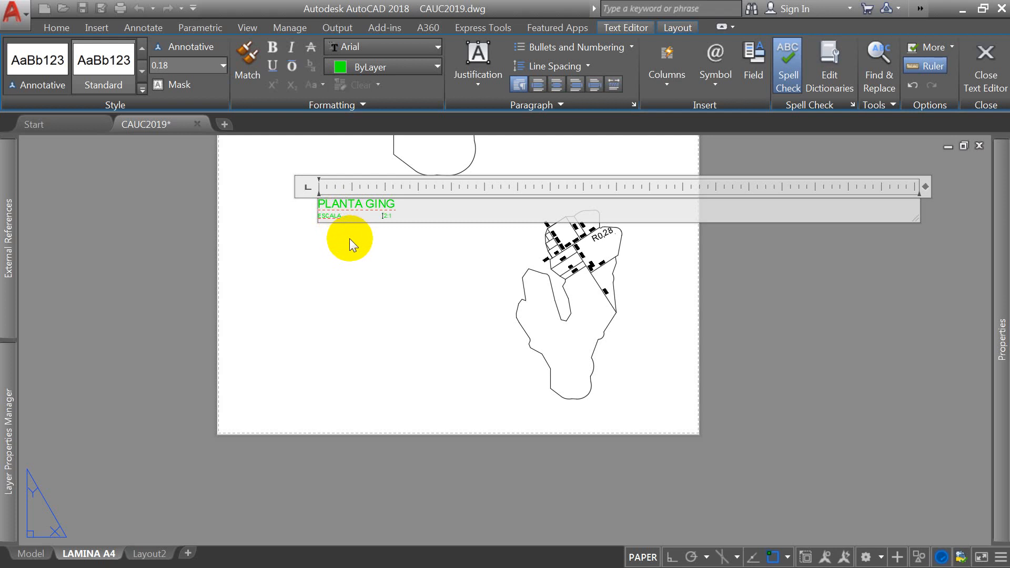
left_click_drag(921, 189, 480, 198)
left_click(451, 275)
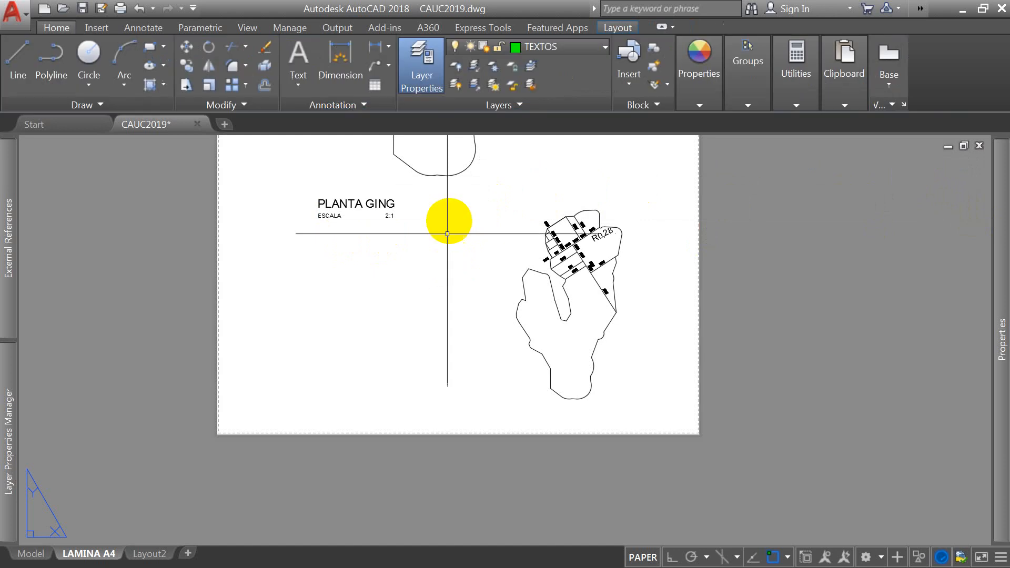
scroll(446, 195, "down", 4)
scroll(440, 195, "up", 4)
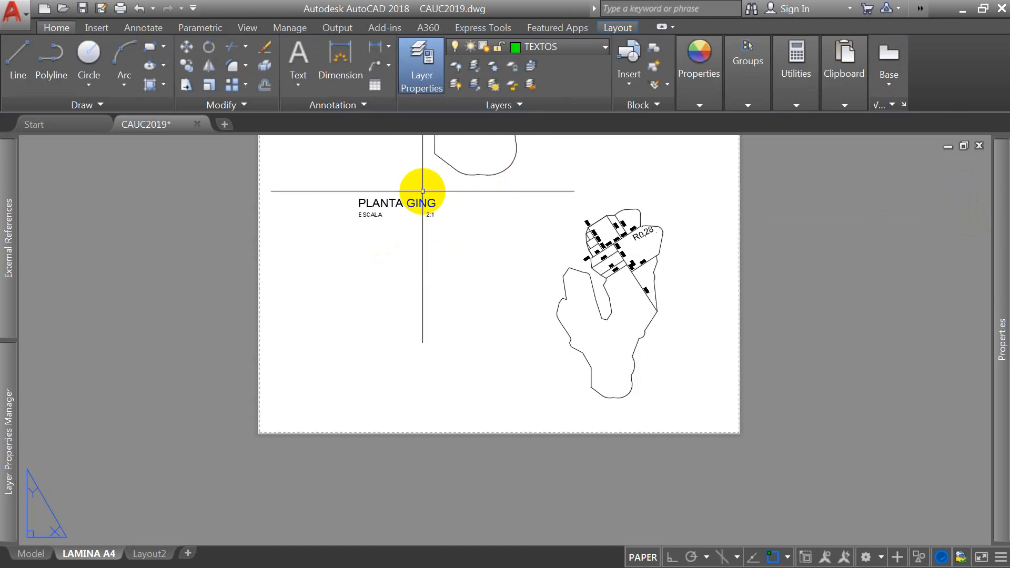
Step: Copy the PLANTA GING label with its ESCALA 2:1 line to the lower right of the small drawing
scroll(418, 221, "down", 4)
scroll(424, 247, "up", 4)
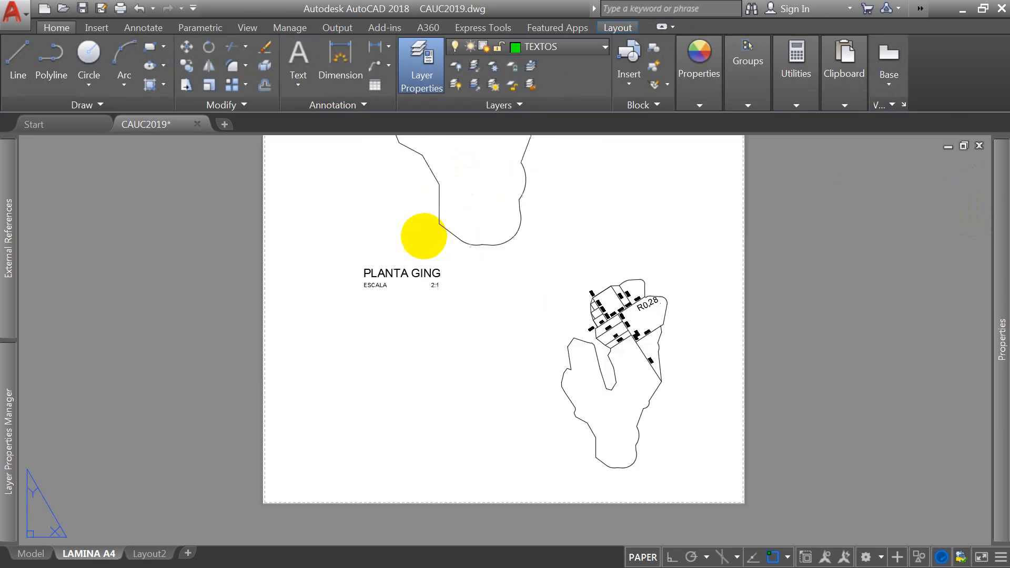
left_click(401, 270)
type("c")
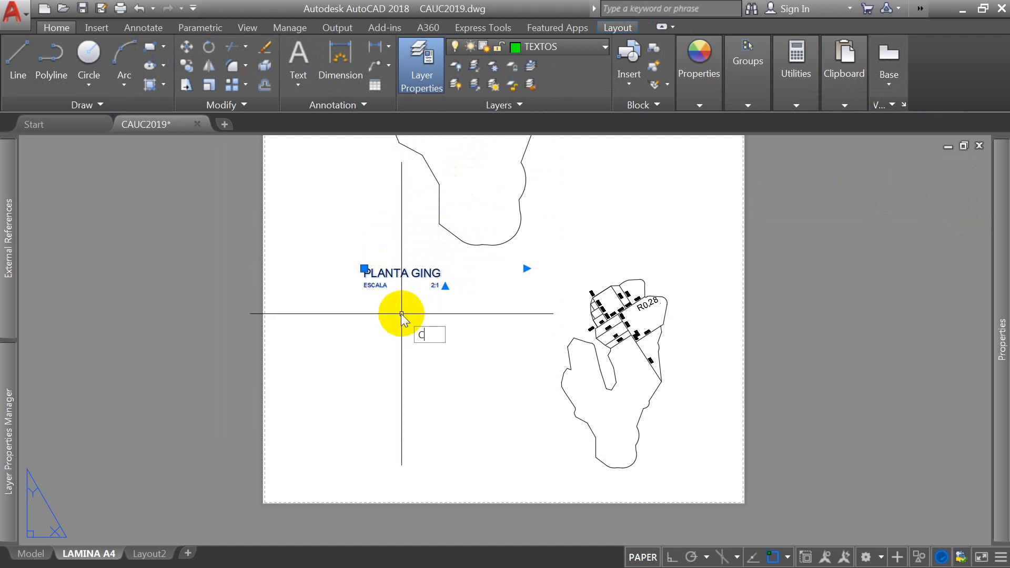
type("o")
key("Return")
left_click(363, 286)
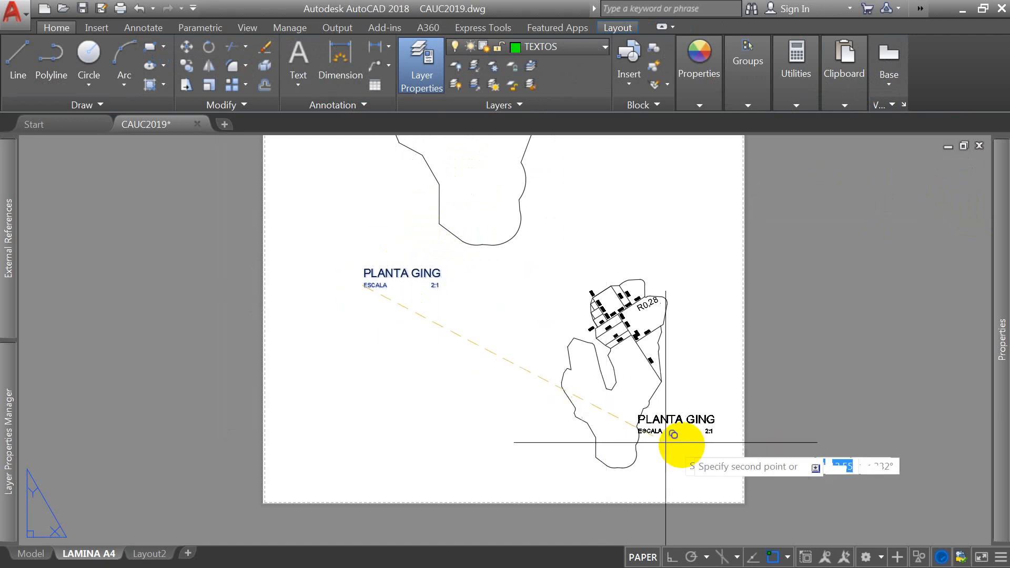
scroll(652, 379, "down", 4)
scroll(642, 322, "up", 4)
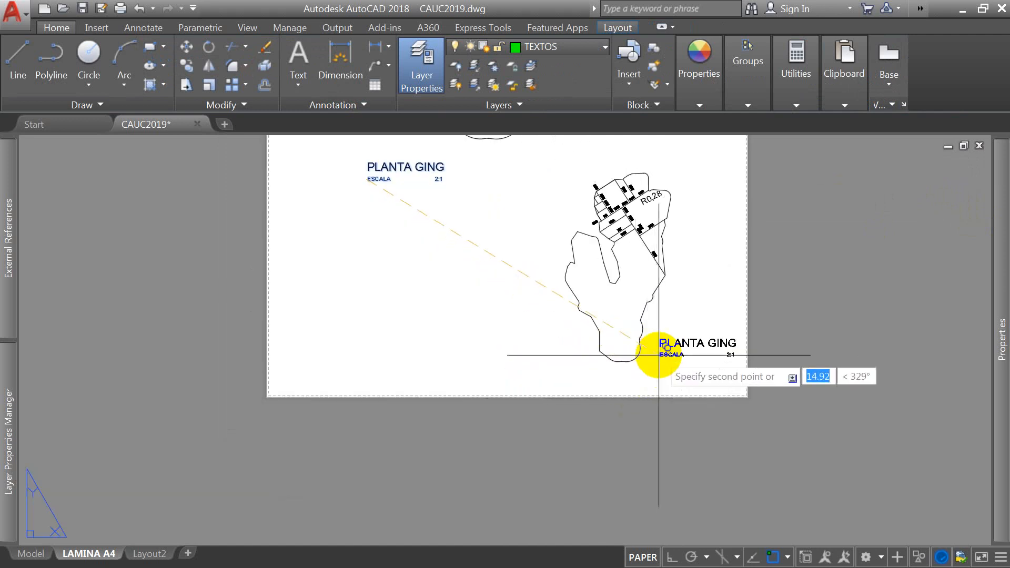
left_click(652, 362)
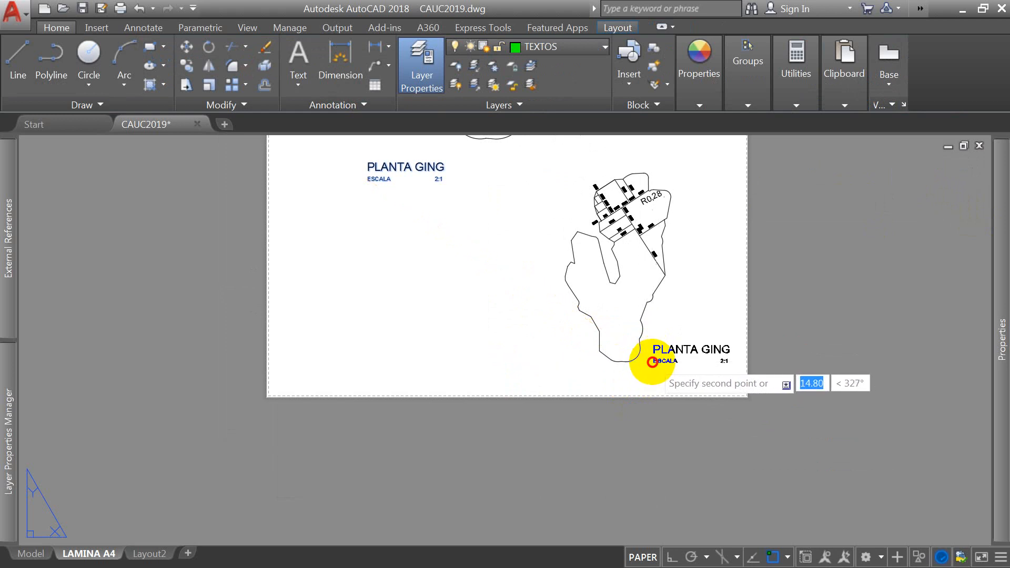
Step: Change the scale in the small drawing's label to 1:1
scroll(386, 163, "up", 4)
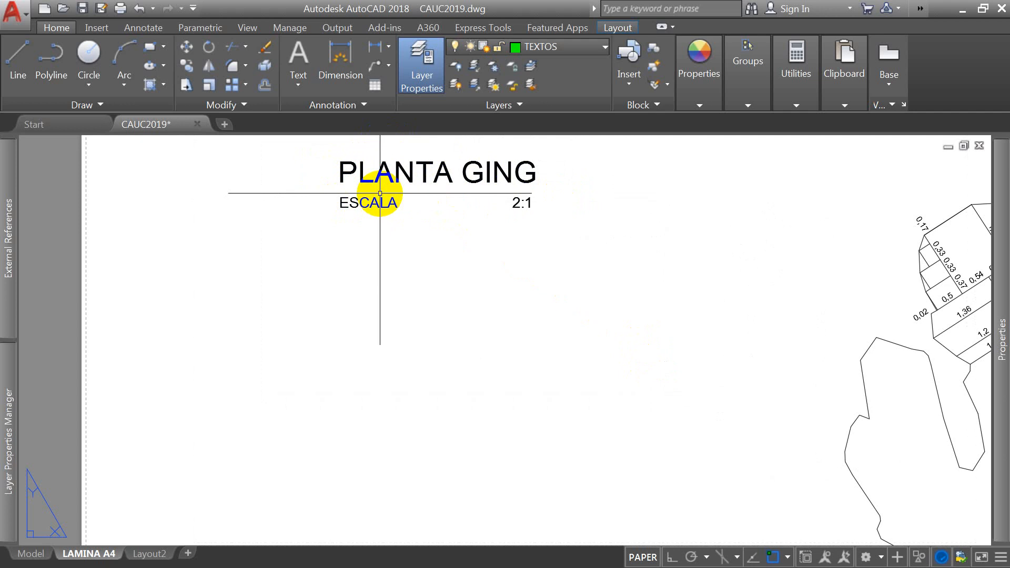
scroll(363, 184, "down", 2)
scroll(363, 184, "down", 2)
scroll(376, 187, "up", 2)
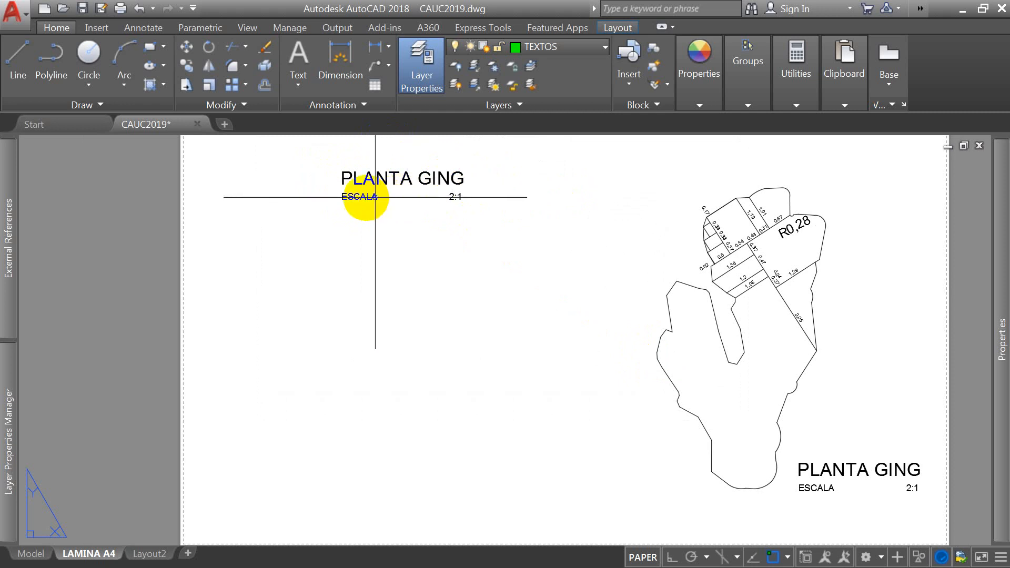
scroll(376, 189, "down", 2)
scroll(663, 395, "up", 5)
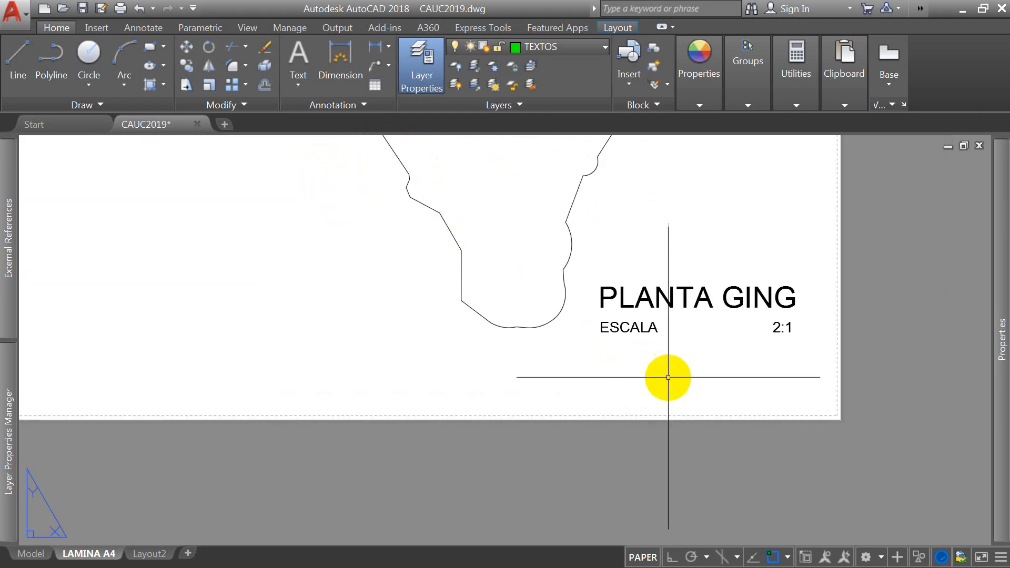
double_click(658, 301)
left_click_drag(771, 327, 792, 327)
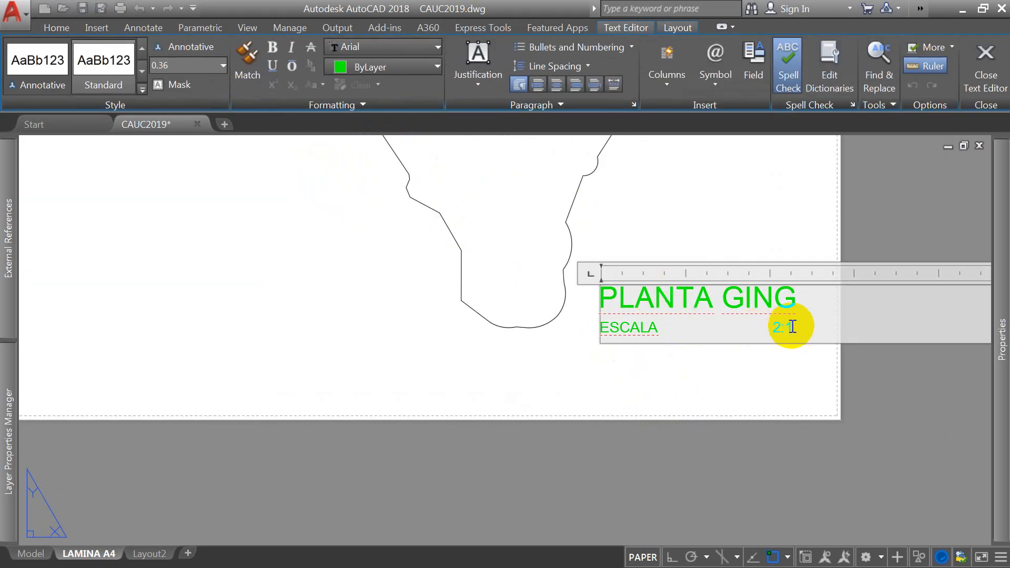
type("1:1")
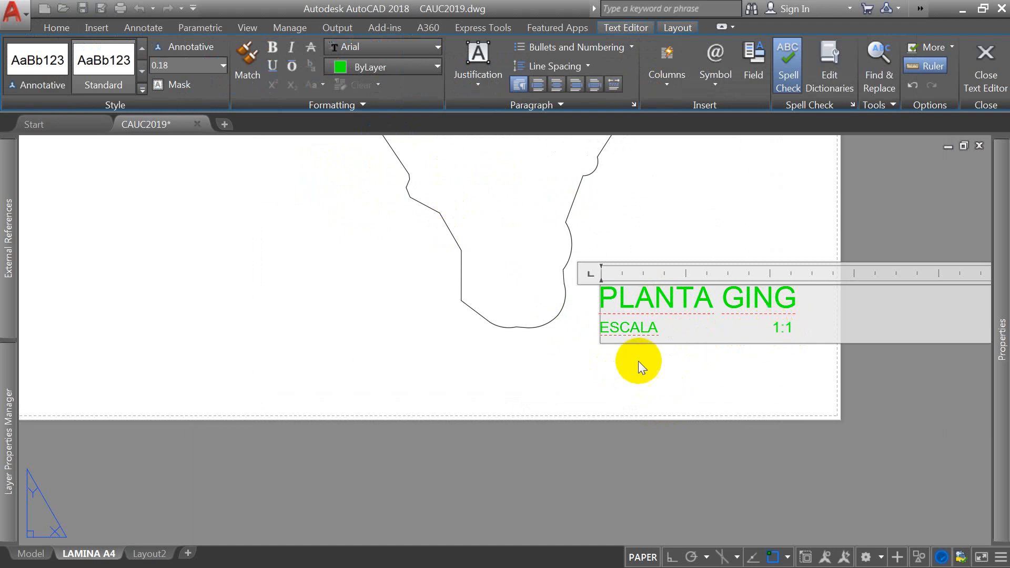
left_click(638, 361)
Step: Copy the small drawing's label to the sheet's lower-left corner and open the copy for text editing
scroll(513, 358, "down", 5)
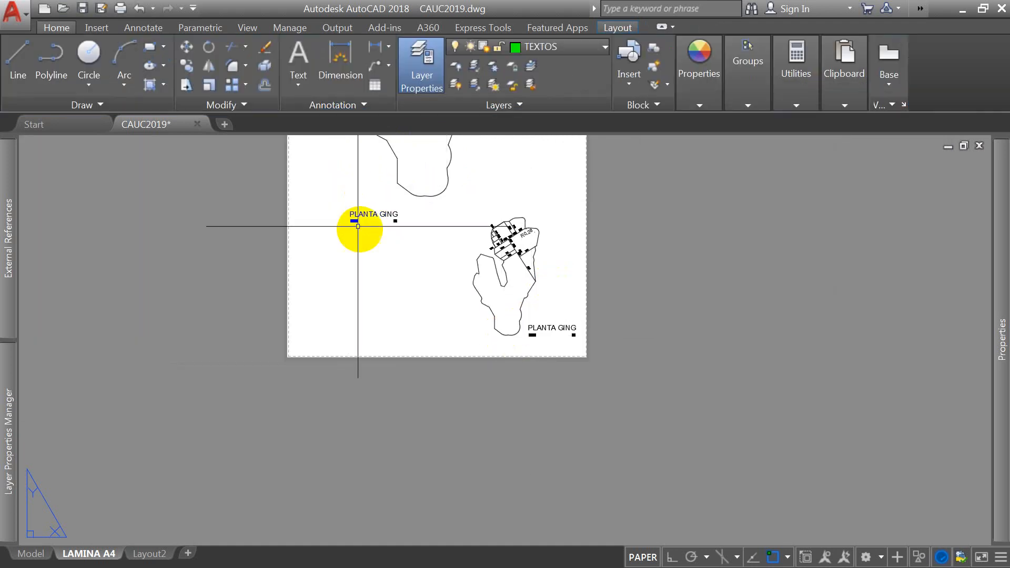
left_click(534, 330)
left_click(532, 336)
type("m")
key("Return")
left_click(536, 329)
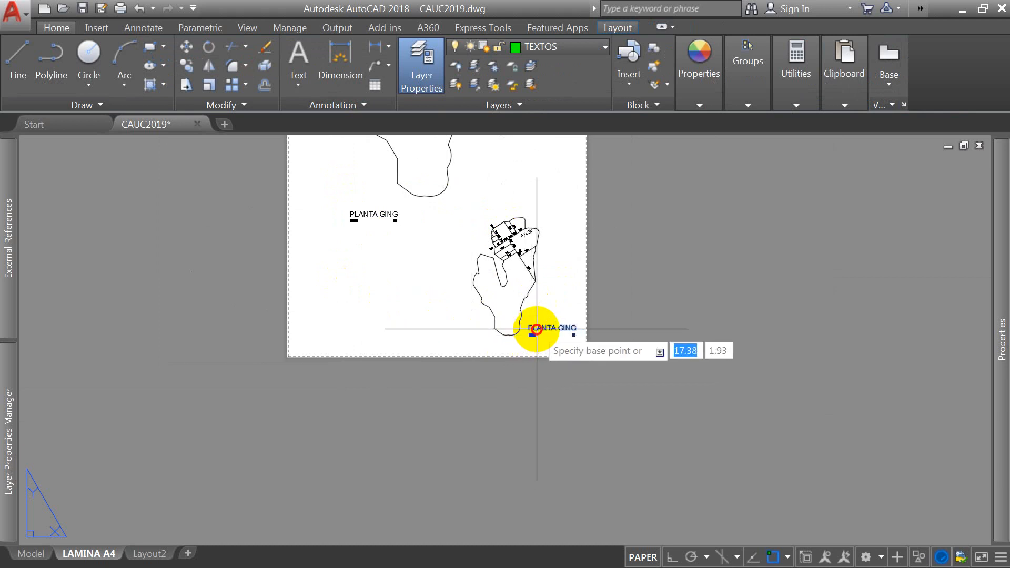
left_click(326, 345)
scroll(326, 345, "up", 4)
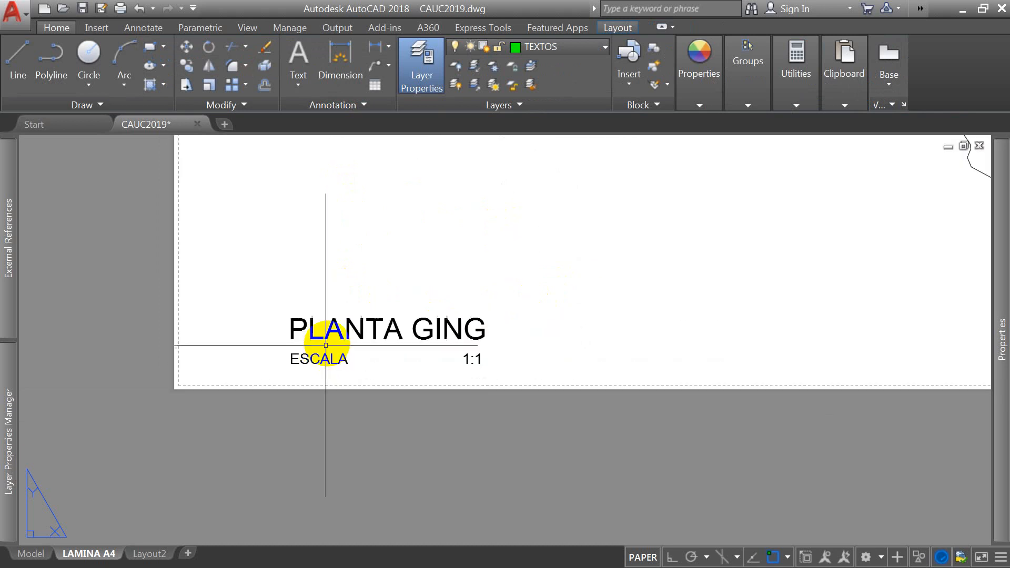
double_click(327, 331)
left_click_drag(514, 361, 260, 334)
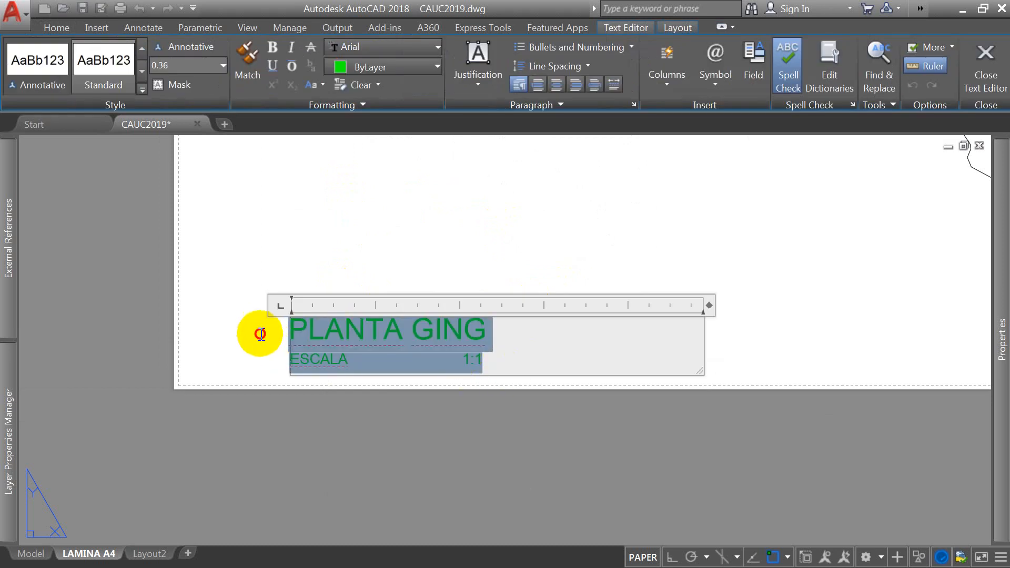
left_click(177, 64)
key("BackSpace")
key("BackSpace")
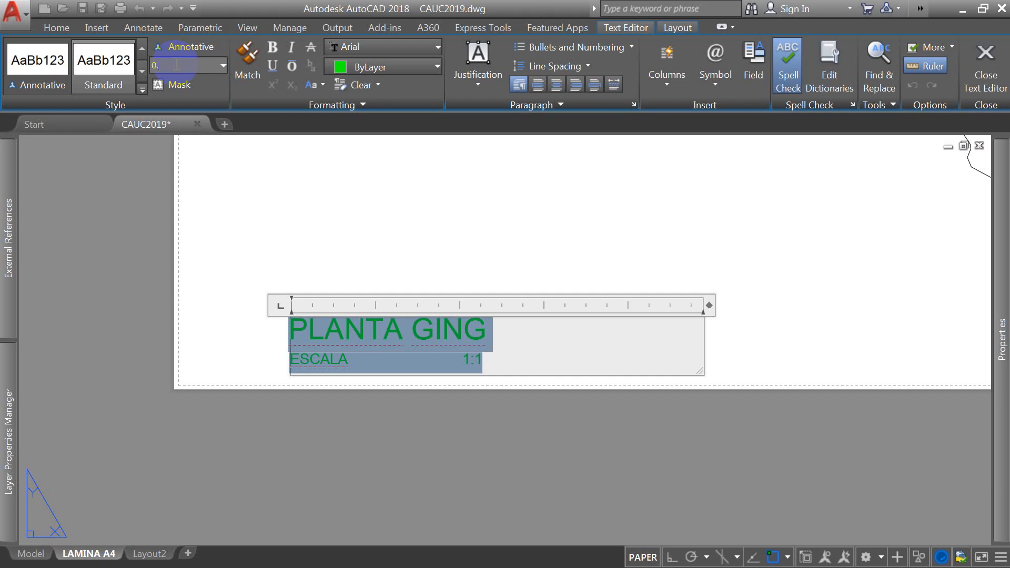
Step: Replace PLANTA GING in the lower-left text with the title COMO ACOTAR UN GINSENG
left_click(482, 321)
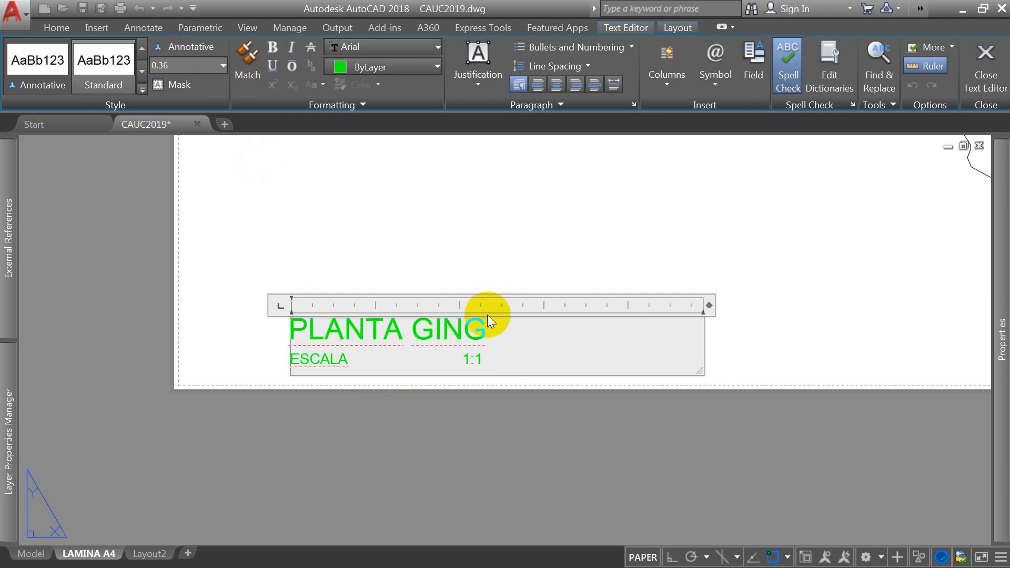
key("BackSpace")
key("BackSpace")
key("BackSpace")
key("BackSpace")
key("BackSpace")
key("BackSpace")
key("BackSpace")
key("BackSpace")
left_click(517, 365)
left_click_drag(350, 329, 281, 339)
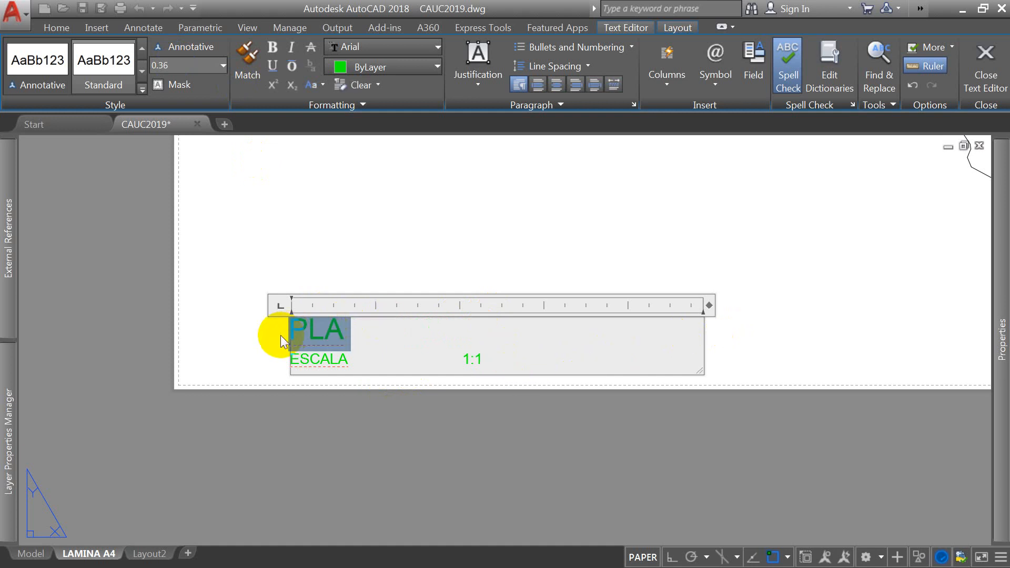
type("COMO ACOTA")
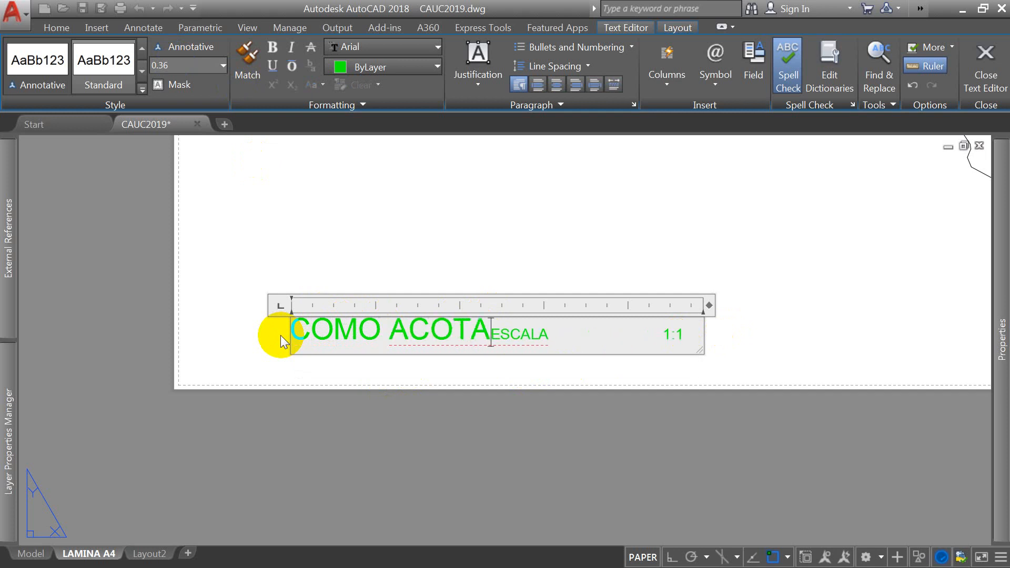
type("R UN GIN")
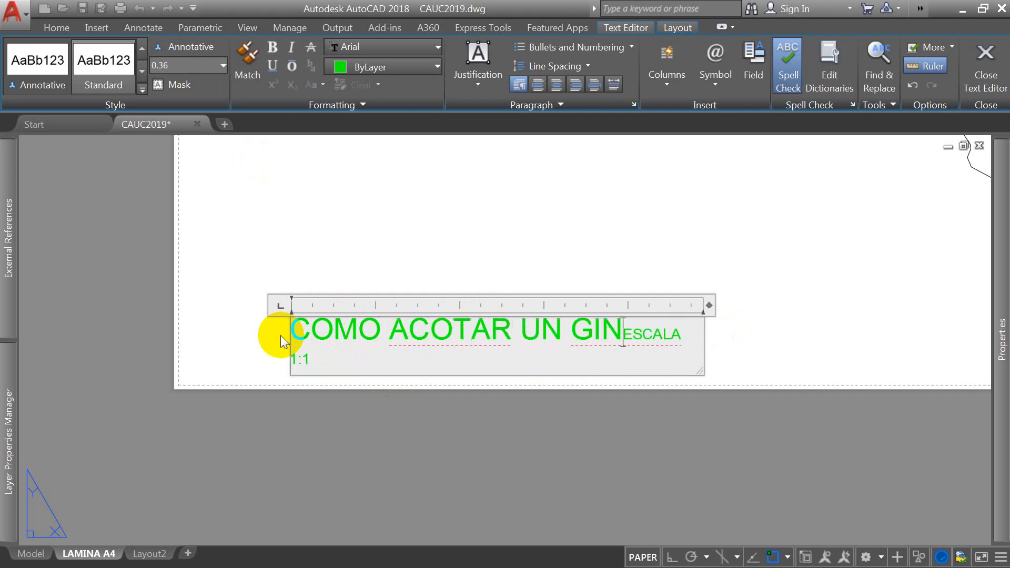
type("GSENG")
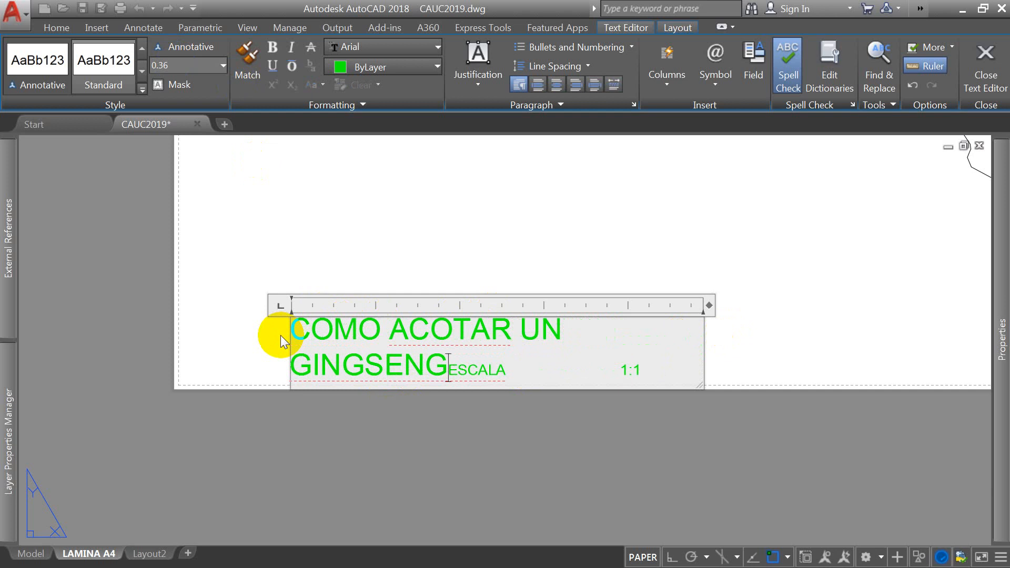
left_click(363, 366)
key("BackSpace")
Step: Widen the text frame to fit COMO ACOTAR UN GINSENG on one line and break ESCALA 1:1 onto a second line
left_click(294, 362)
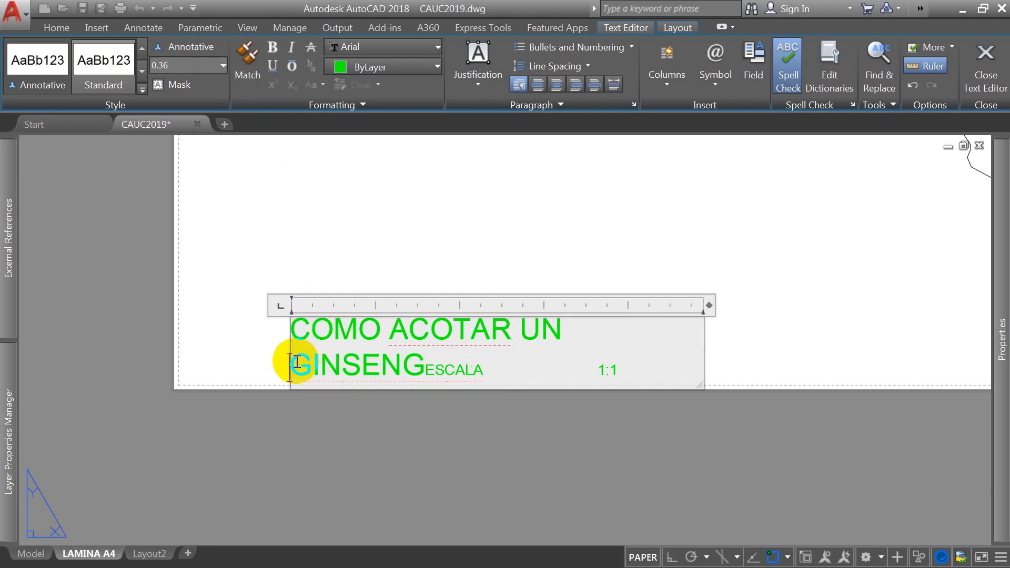
key("BackSpace")
left_click_drag(709, 305, 855, 294)
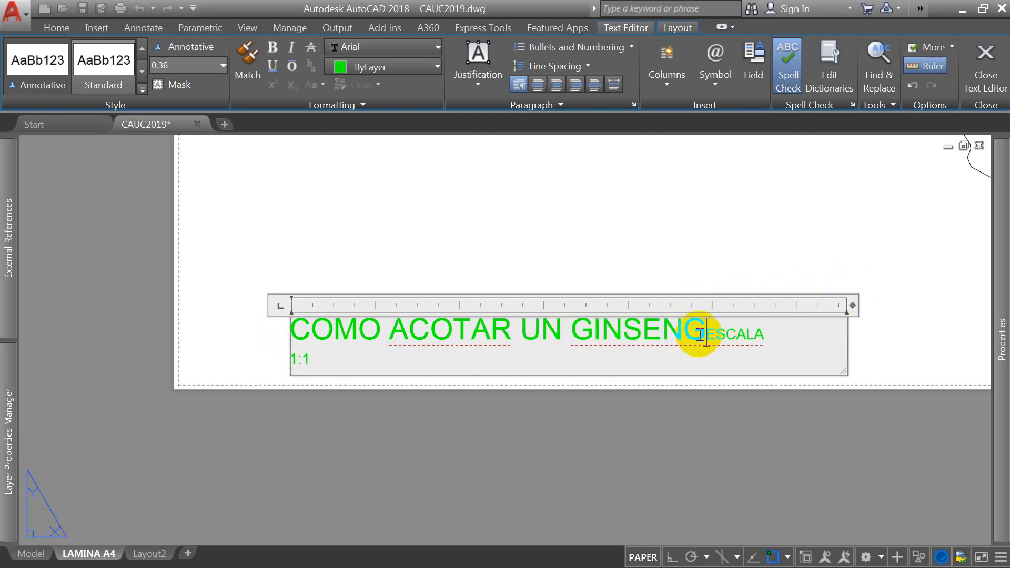
left_click(700, 335)
key("Return")
Step: Set the text height of COMO ACOTAR UN GINSENG to 0.54 and widen the frame to keep it on one line
left_click_drag(483, 360, 290, 365)
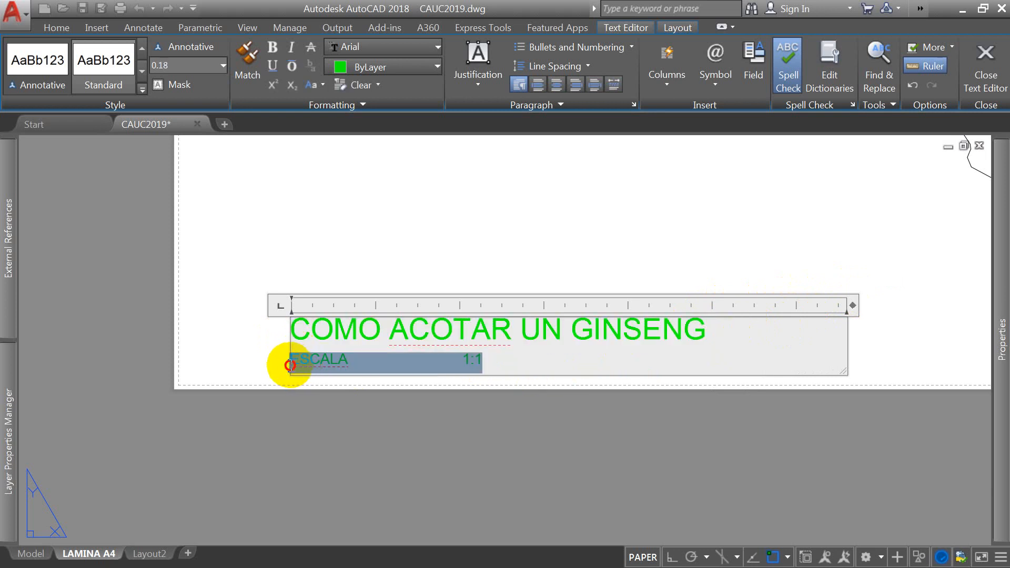
scroll(274, 337, "down", 4)
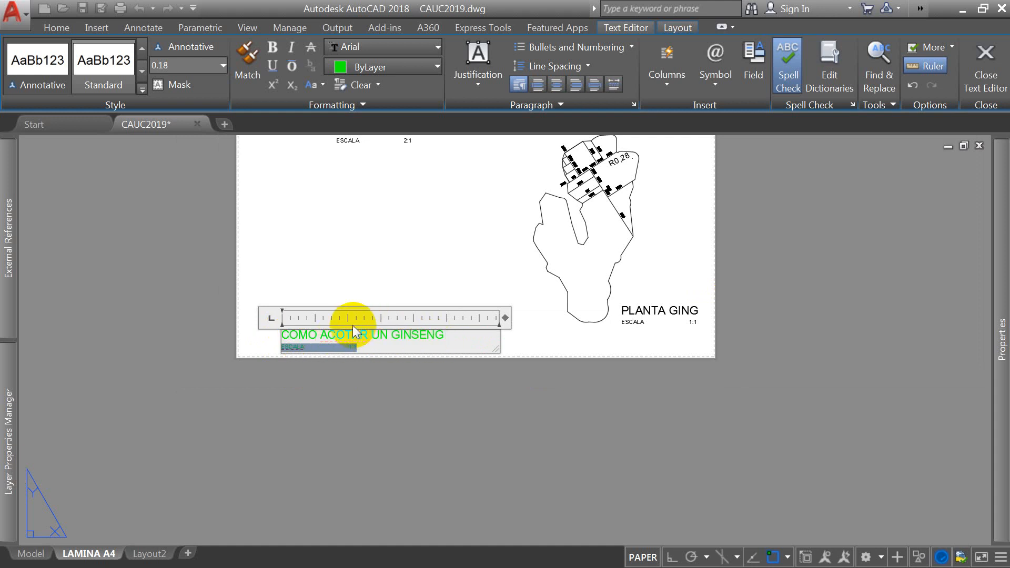
left_click(442, 334)
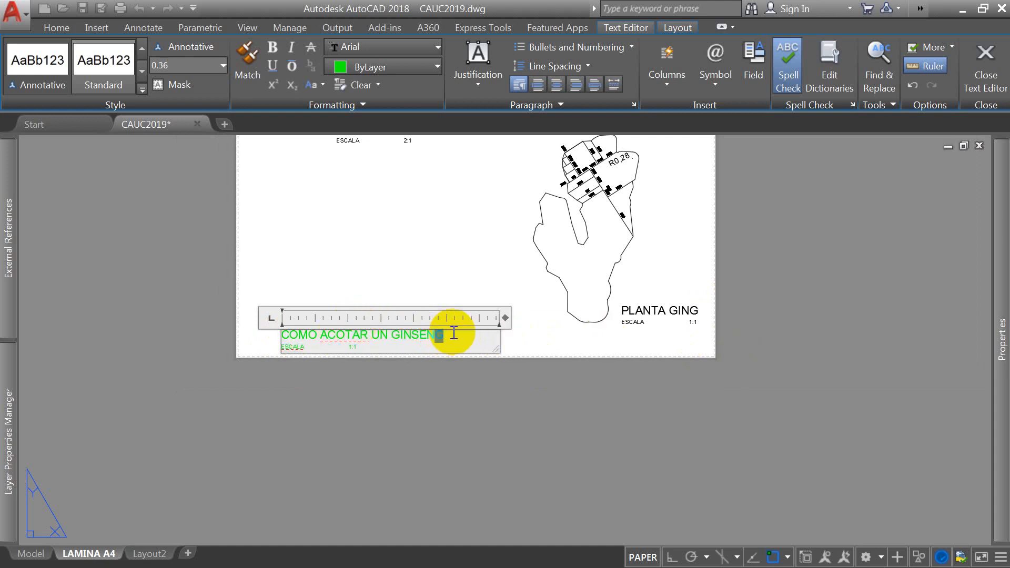
left_click_drag(456, 334, 253, 325)
left_click(176, 64)
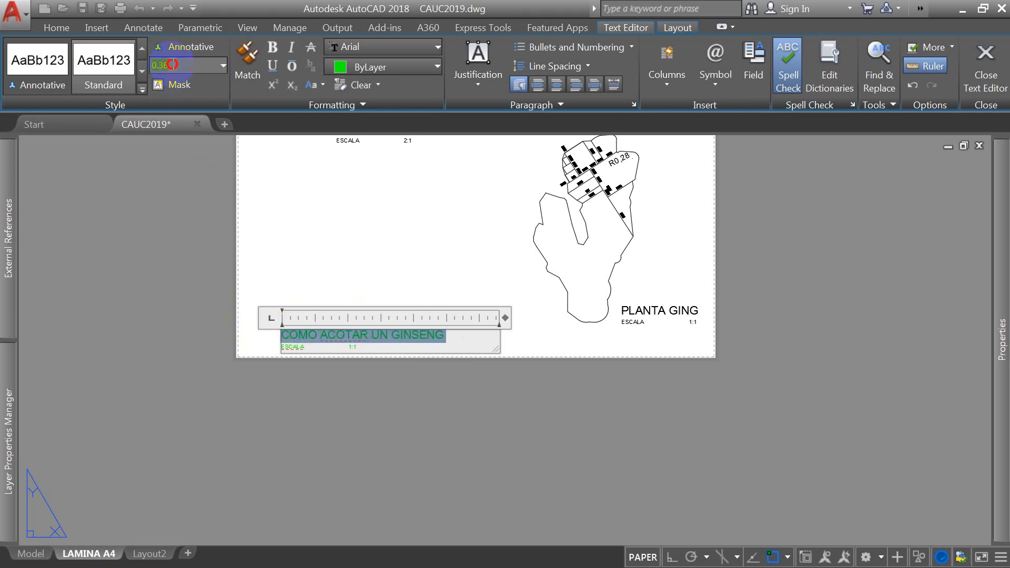
key("BackSpace")
key("BackSpace")
type("54")
key("Return")
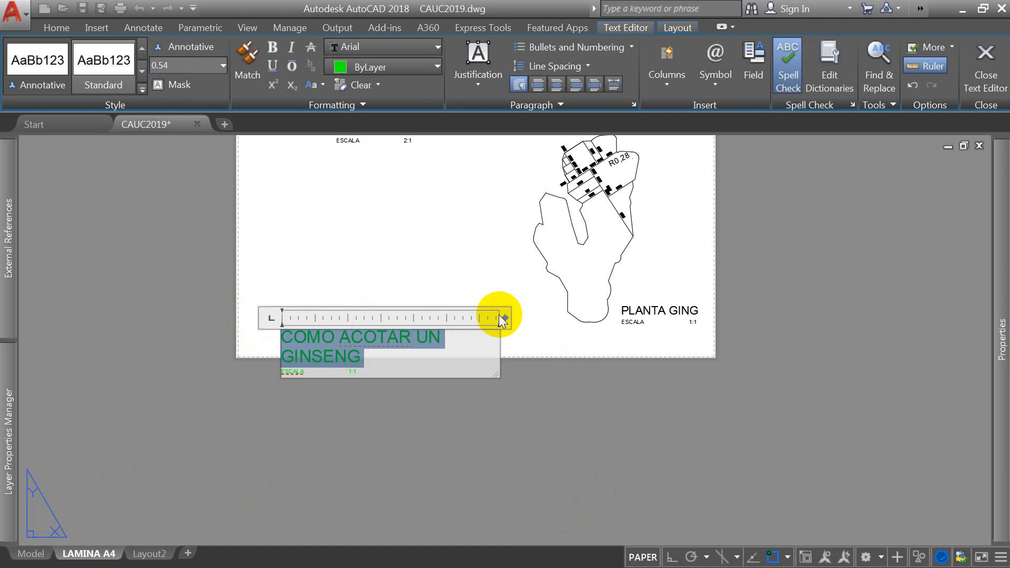
left_click_drag(504, 318, 568, 318)
Step: Set the text height of the ESCALA 1:1 line under COMO ACOTAR UN GINSENG to 0.36
left_click_drag(363, 351, 281, 351)
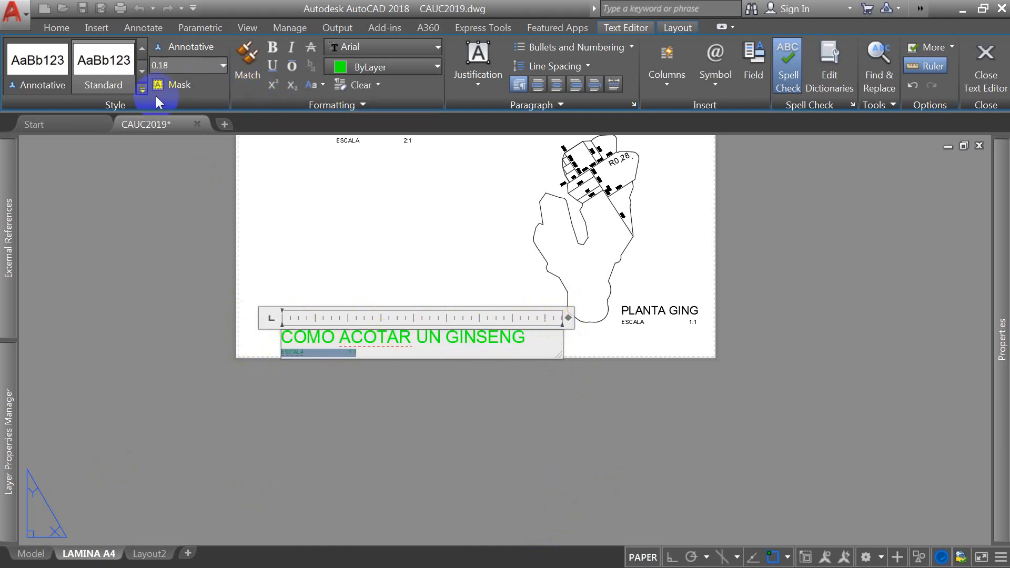
left_click(177, 65)
key("BackSpace")
key("BackSpace")
type("36")
key("Return")
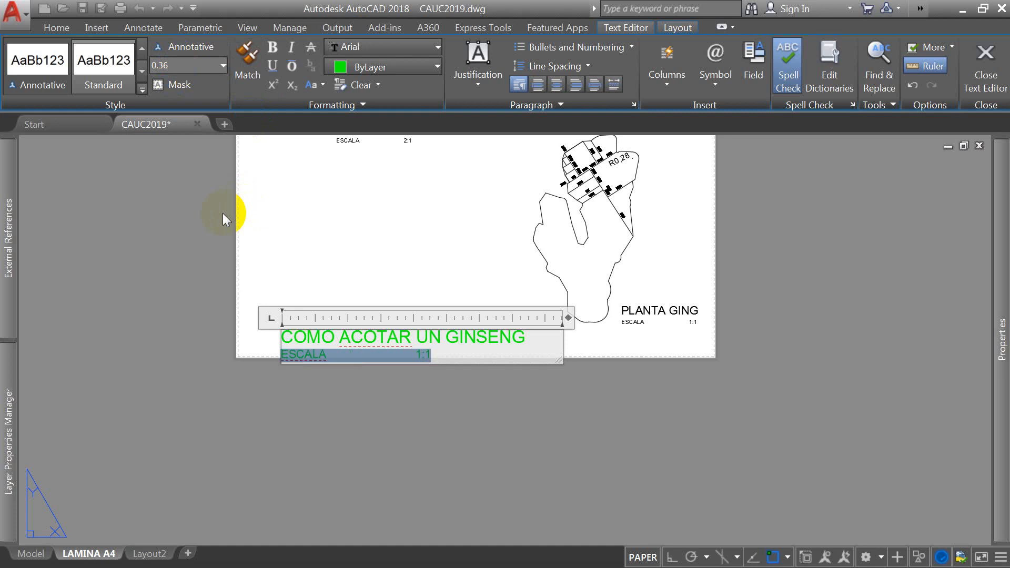
Step: Replace the line under COMO ACOTAR UN GINSENG with "EXPRESIÓN 2 2019 ESTUDIANTE BLA BLA" and finish editing the text
type("EXPRESI")
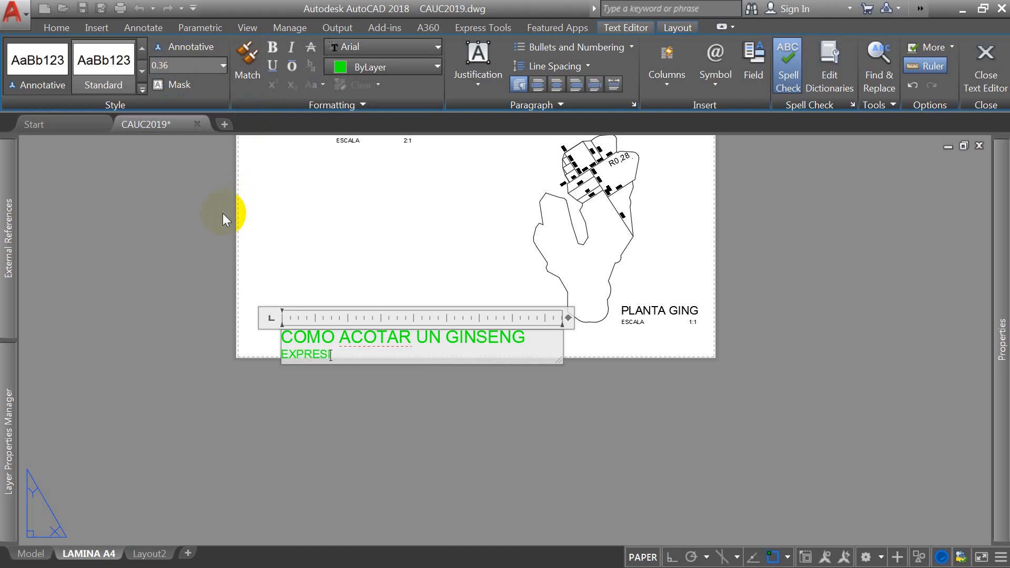
type("ÓN 2 2019")
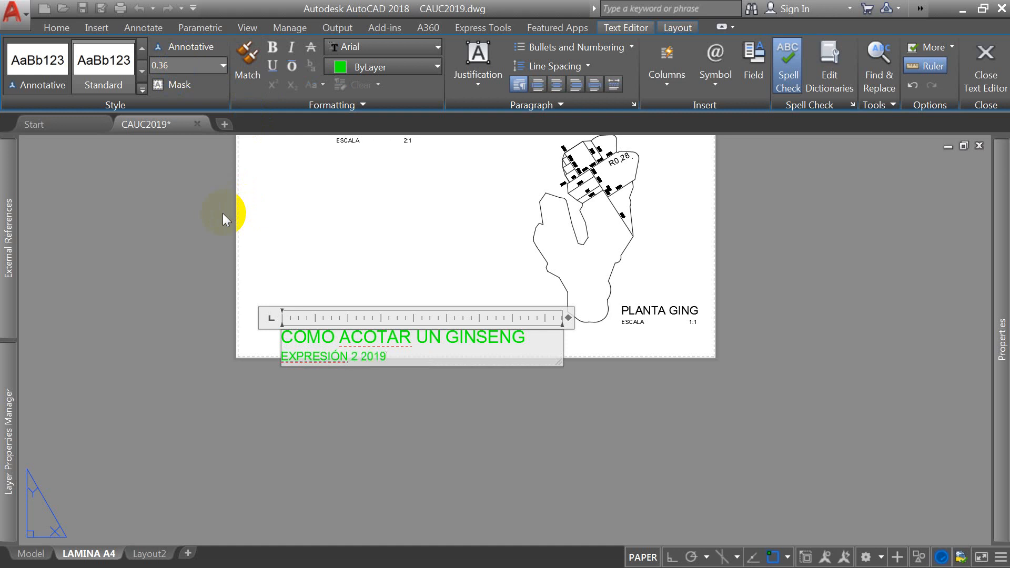
type(" ESTUDIANTE BLA BLA")
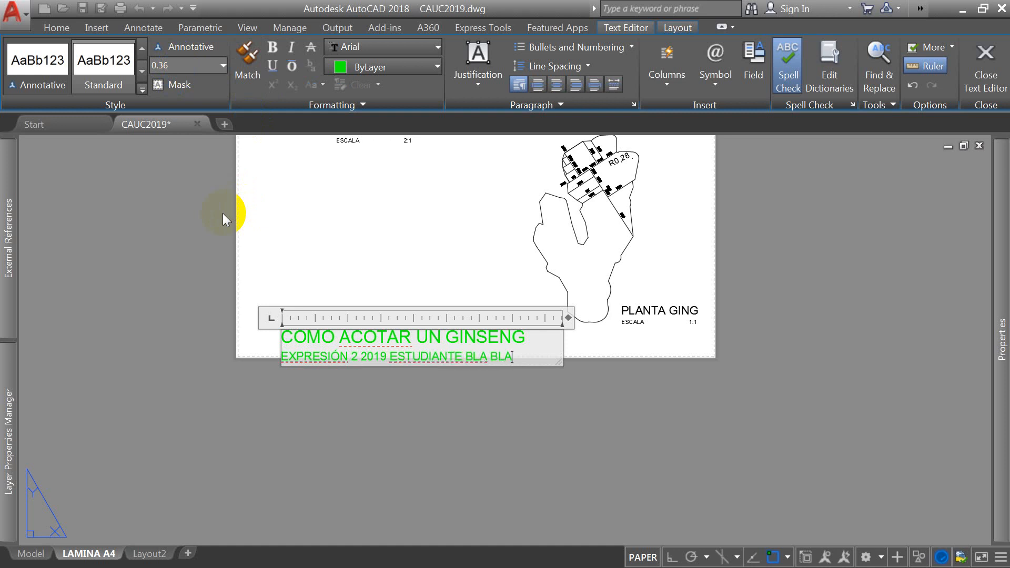
left_click(476, 216)
Step: Move the COMO ACOTAR UN GINSENG text block slightly up and left, inside the sheet's lower-left corner
left_click(434, 335)
key("m")
key("Return")
left_click(643, 425)
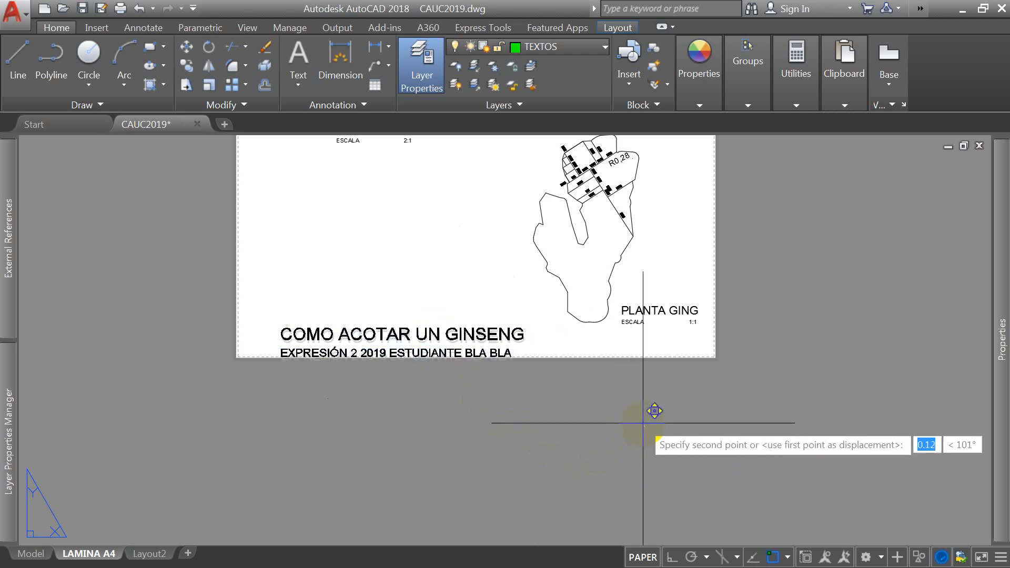
left_click(623, 413)
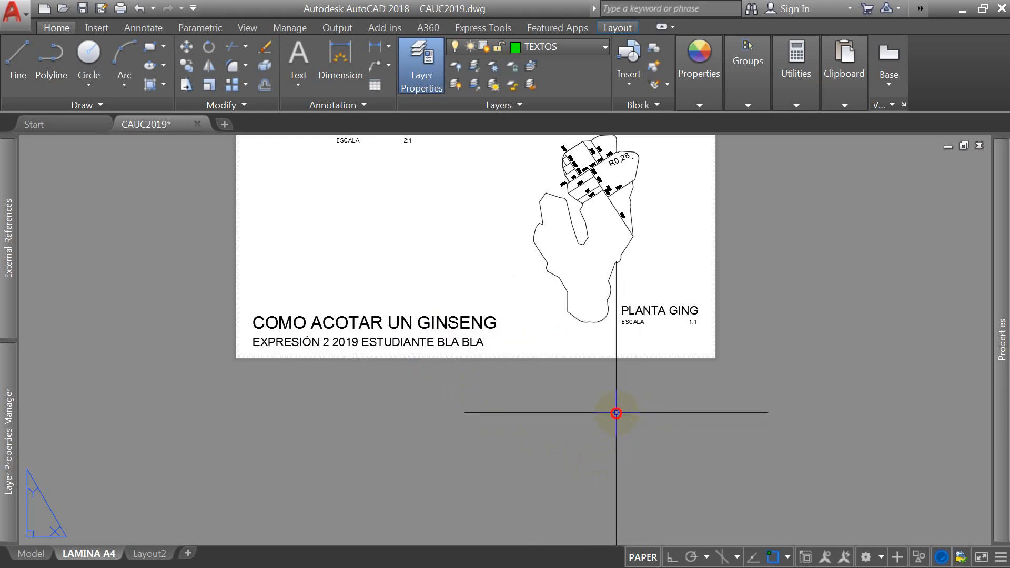
scroll(545, 385, "down", 6)
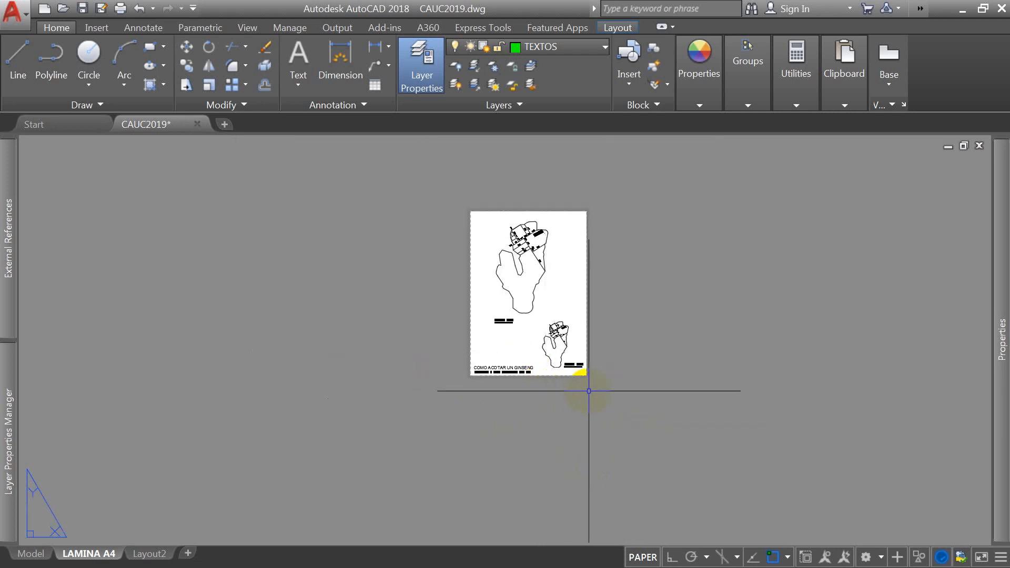
Step: Switch to model space and make INFO the current layer
scroll(588, 391, "up", 5)
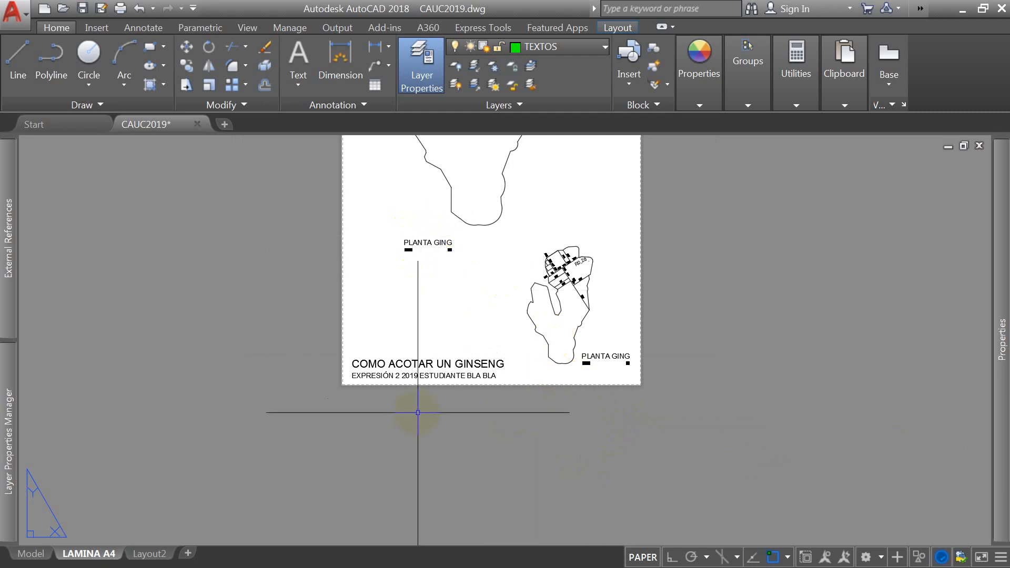
scroll(452, 260, "up", 3)
scroll(377, 347, "down", 2)
scroll(521, 304, "up", 5)
scroll(401, 248, "down", 5)
left_click(29, 554)
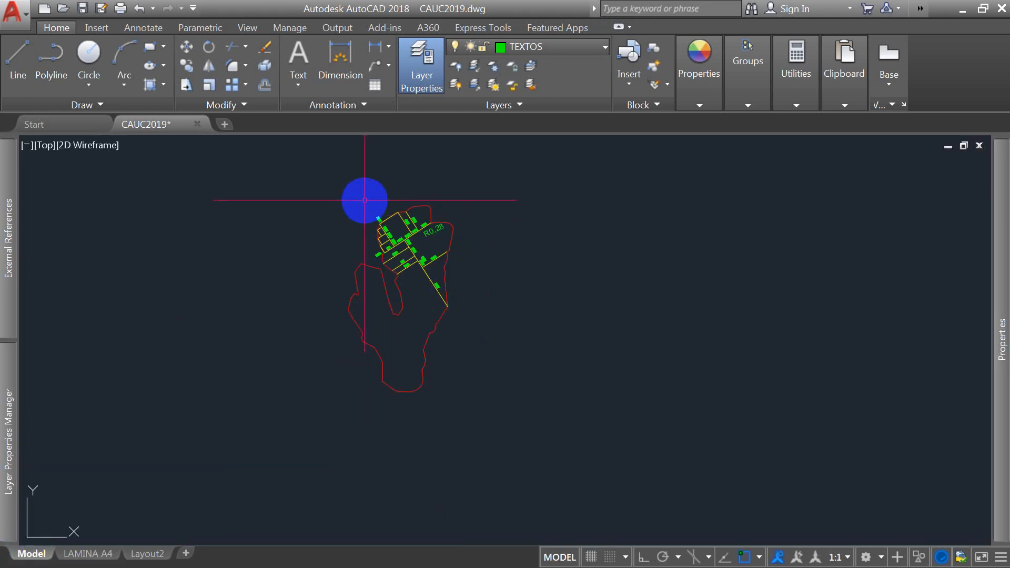
scroll(367, 221, "down", 2)
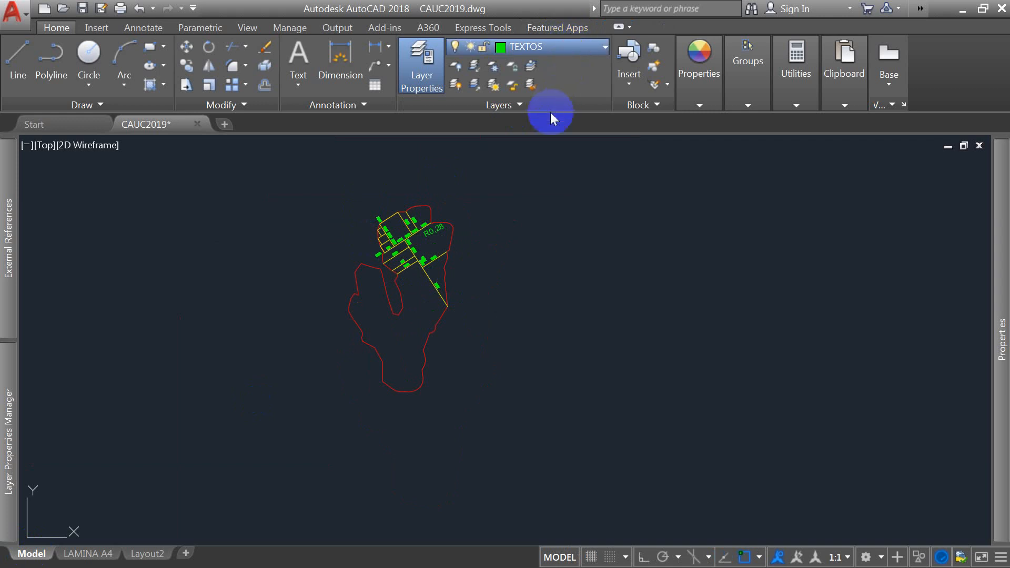
left_click(536, 141)
Step: Draw a two-segment polyline about 1.82 long from below the R0,28 text, slanting out past the outline and ending in a short perpendicular tail
type("pl")
key("Return")
scroll(425, 280, "up", 4)
scroll(277, 334, "down", 3)
scroll(350, 244, "up", 4)
left_click(370, 232)
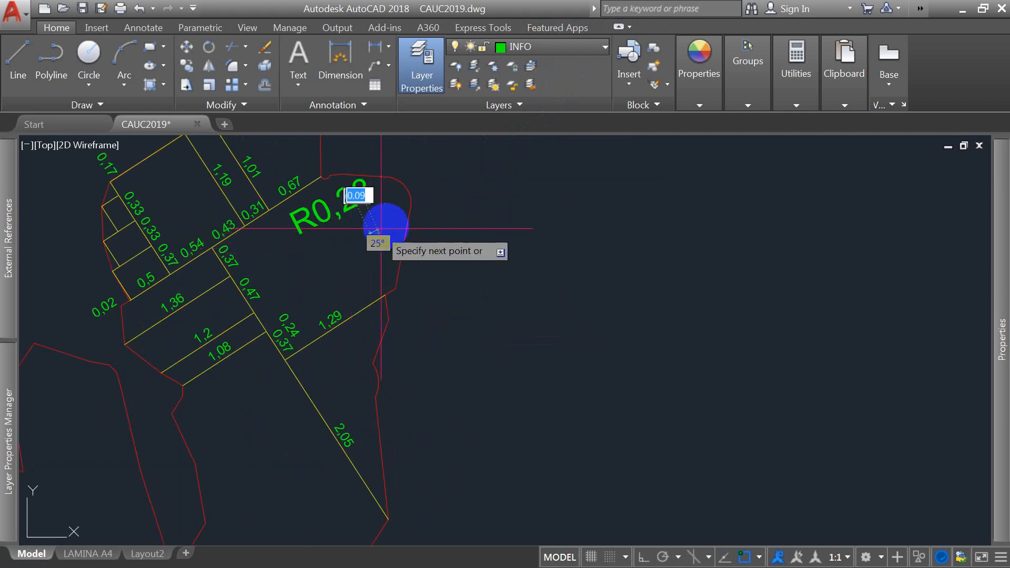
left_click(492, 169)
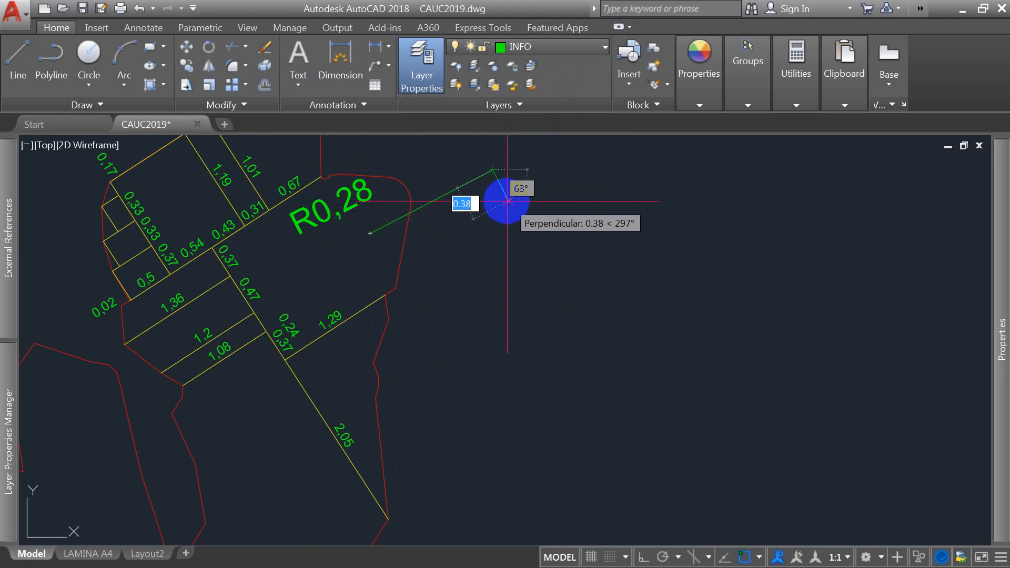
left_click(506, 196)
scroll(392, 219, "down", 3)
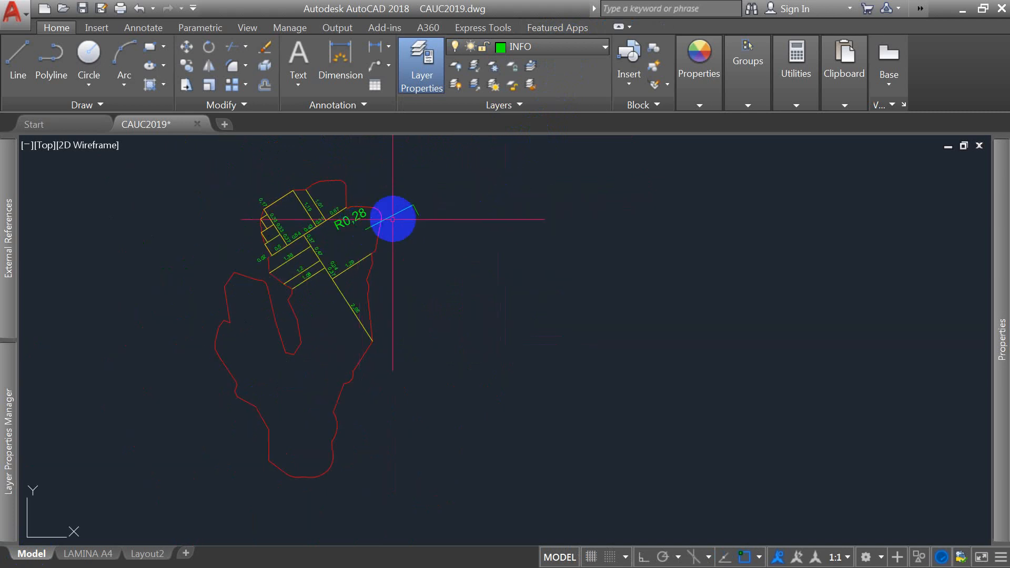
scroll(405, 208, "up", 3)
Step: Add multiline text reading "CORTE 1" at the corner of the section polyline
type("t")
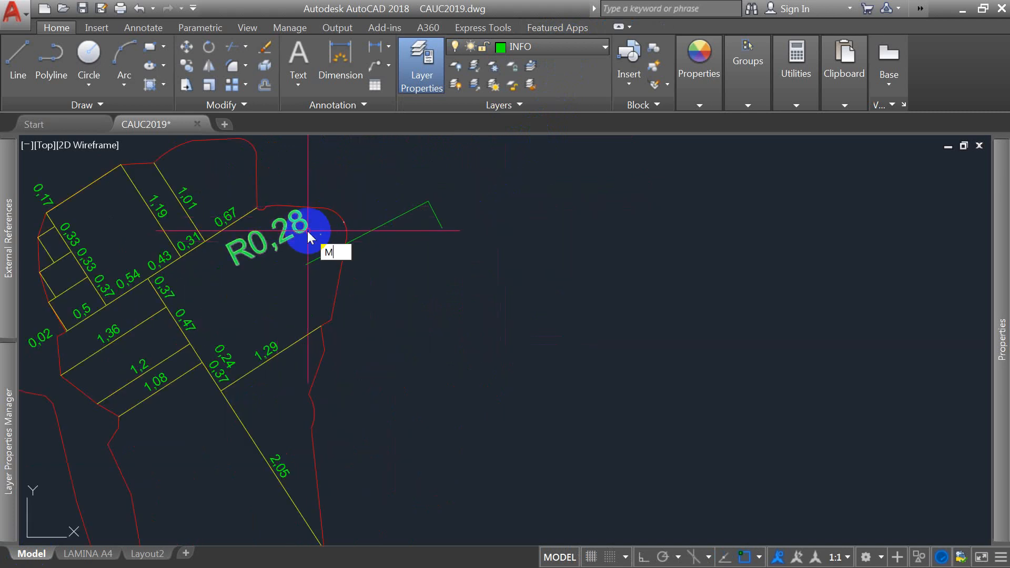
key("Return")
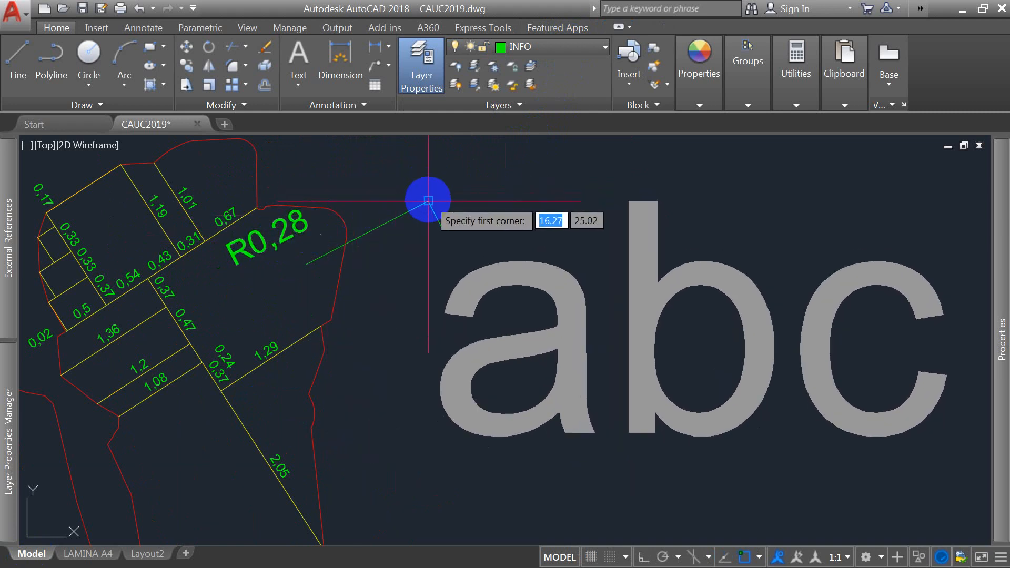
left_click(428, 201)
left_click(480, 181)
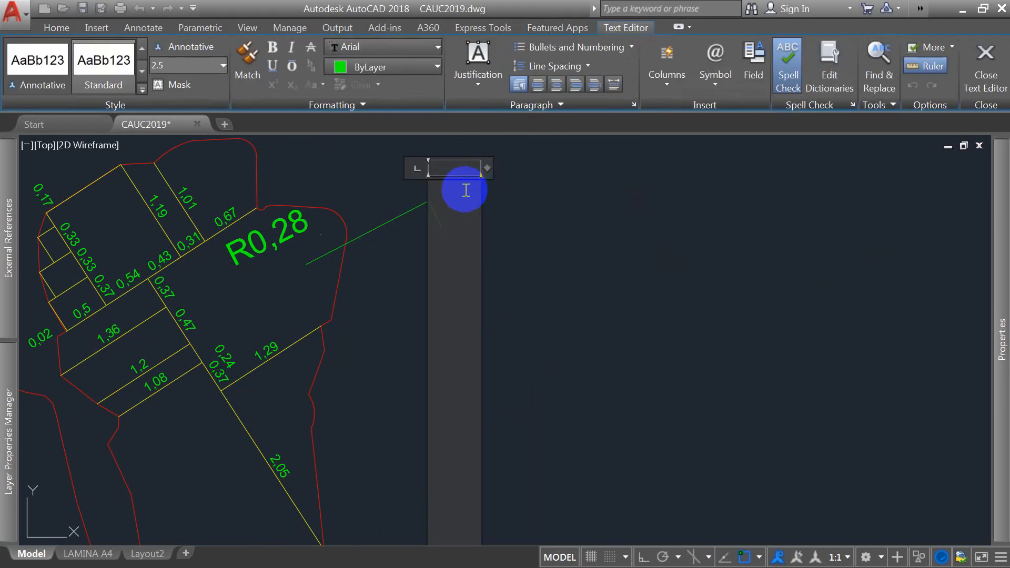
type("CORTE ")
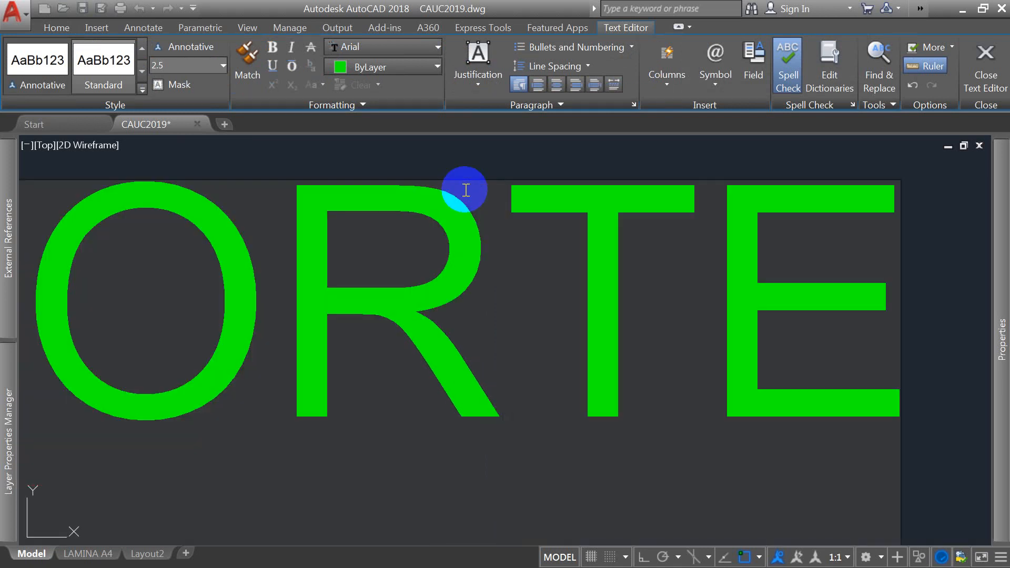
type("1")
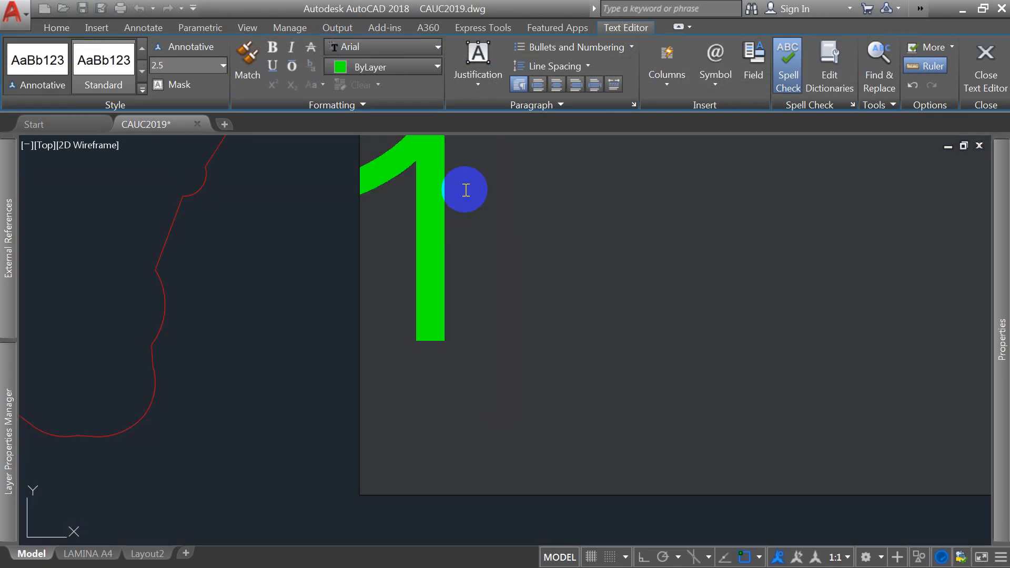
Step: Set the text height of the whole CORTE 1 label to 0.18 and finish editing it
left_click(338, 287)
scroll(338, 287, "down", 4)
left_click(378, 278)
double_click(385, 266)
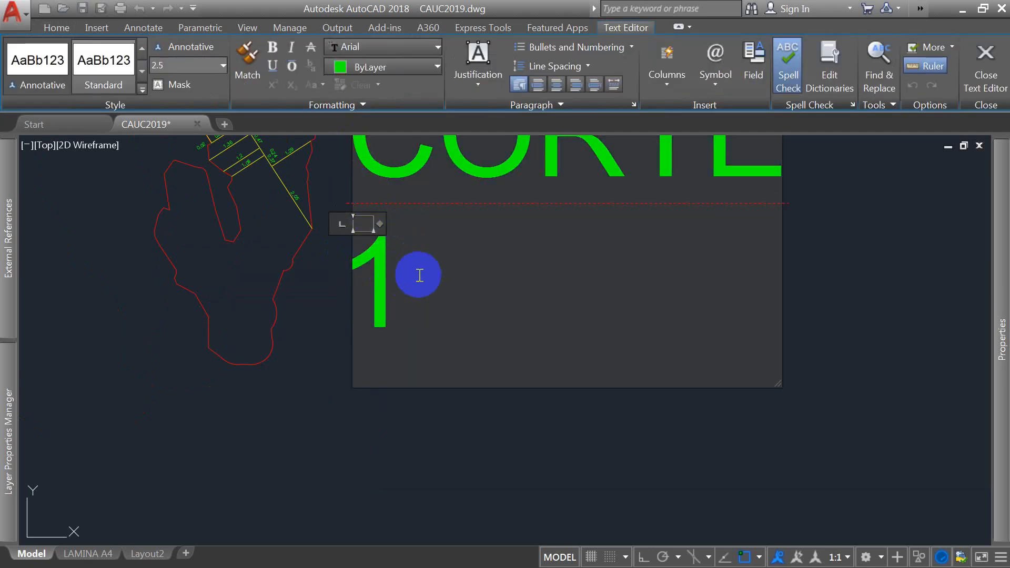
left_click_drag(408, 271, 345, 124)
left_click(180, 65)
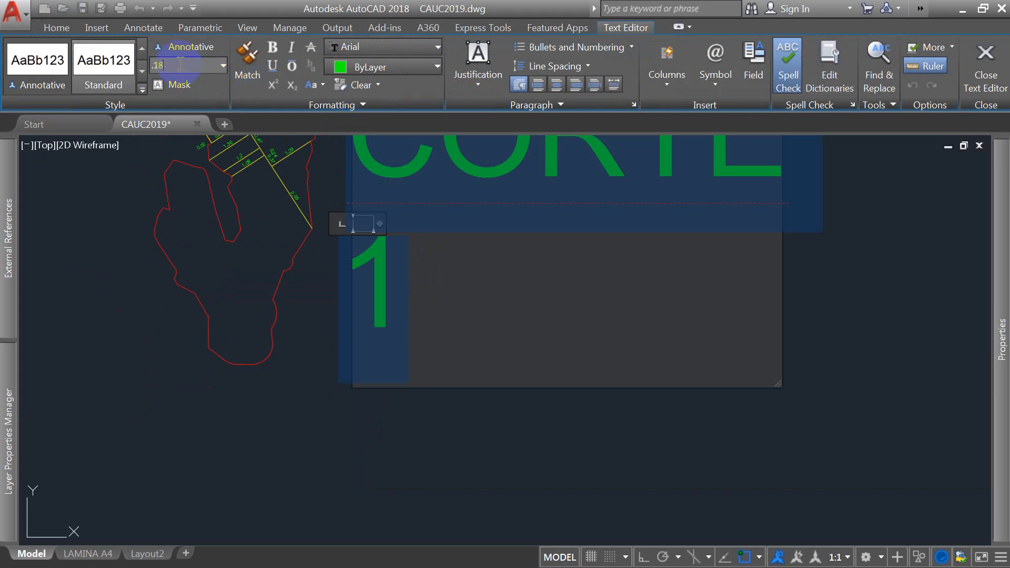
key("Return")
left_click(424, 248)
scroll(365, 316, "down", 4)
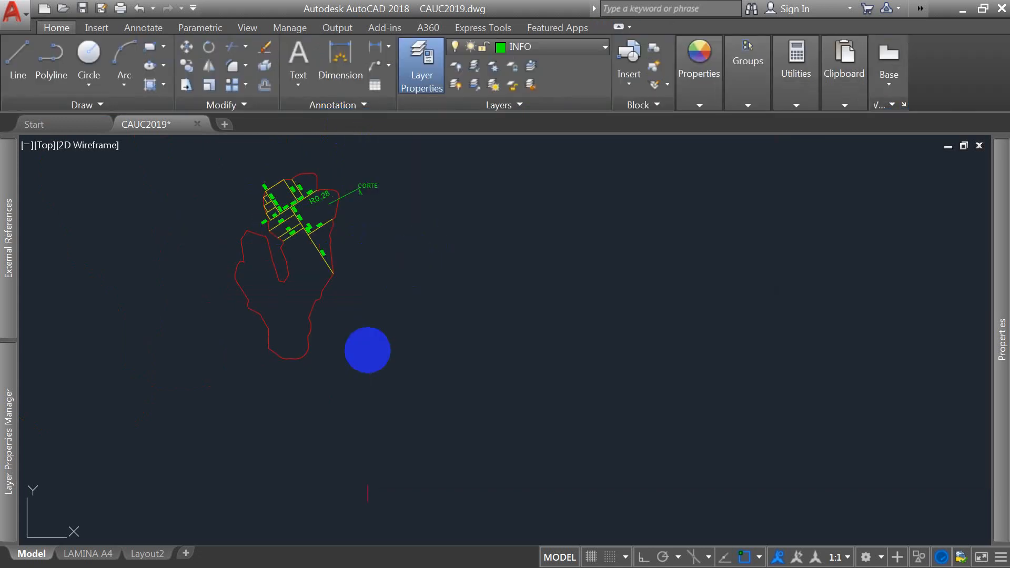
Step: Shorten the CORTE 1 label to "C1" and finish editing the text
scroll(371, 265, "up", 5)
scroll(371, 266, "up", 2)
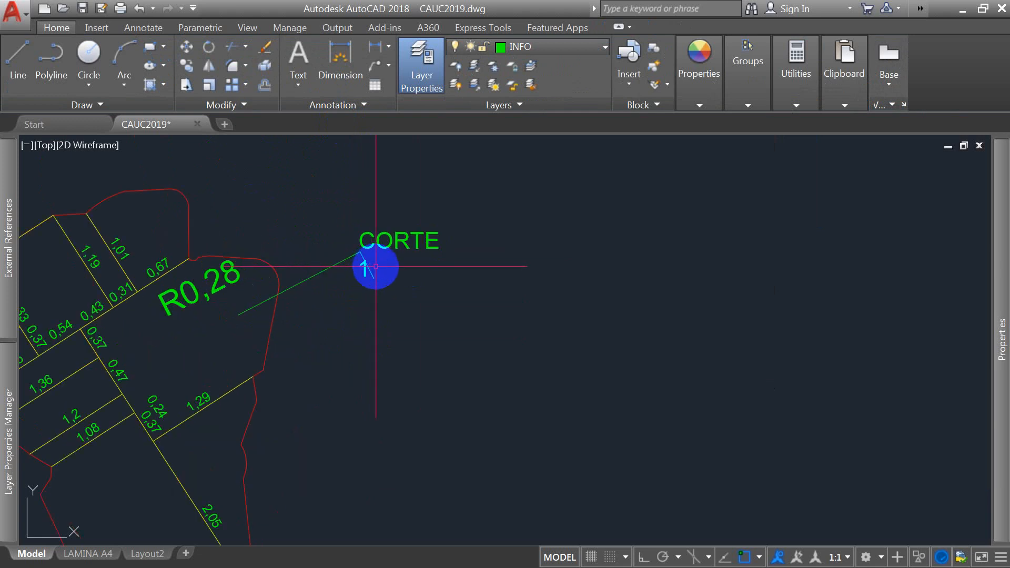
left_click(384, 236)
double_click(381, 240)
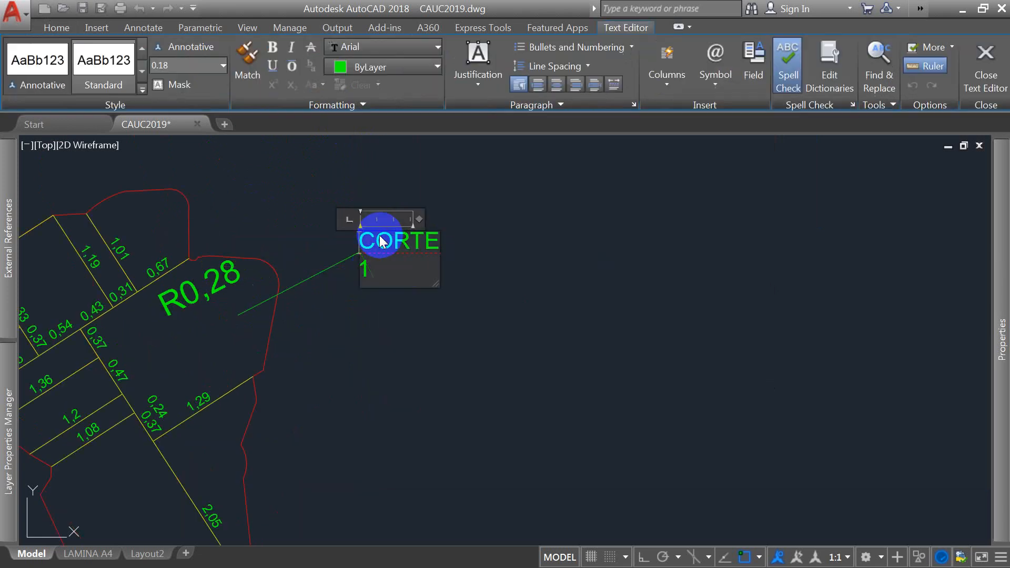
left_click_drag(375, 238, 446, 255)
key("Delete")
key("Delete")
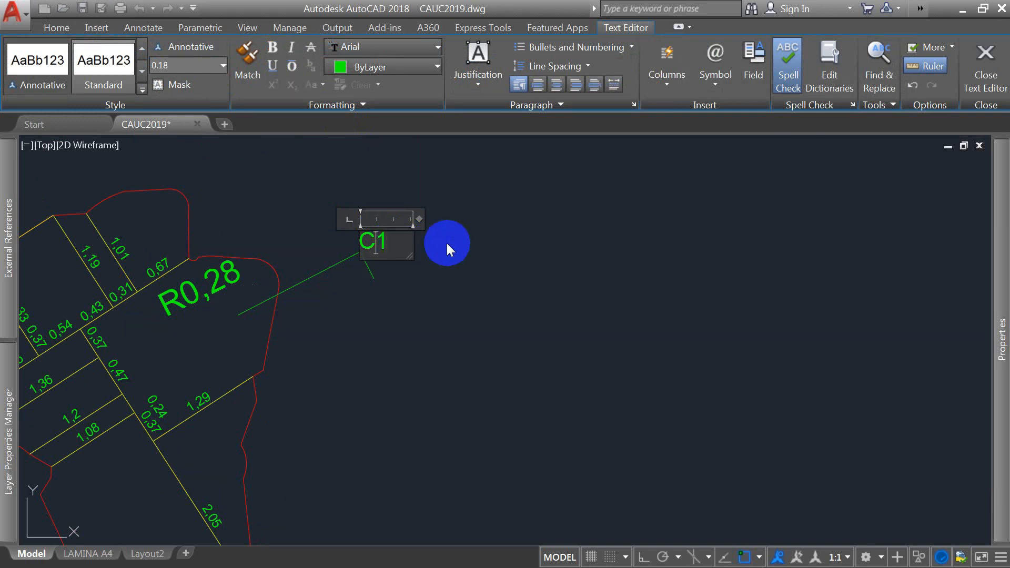
left_click(461, 255)
Step: Move the C1 label down so its insertion point sits on the section polyline's corner
left_click(385, 244)
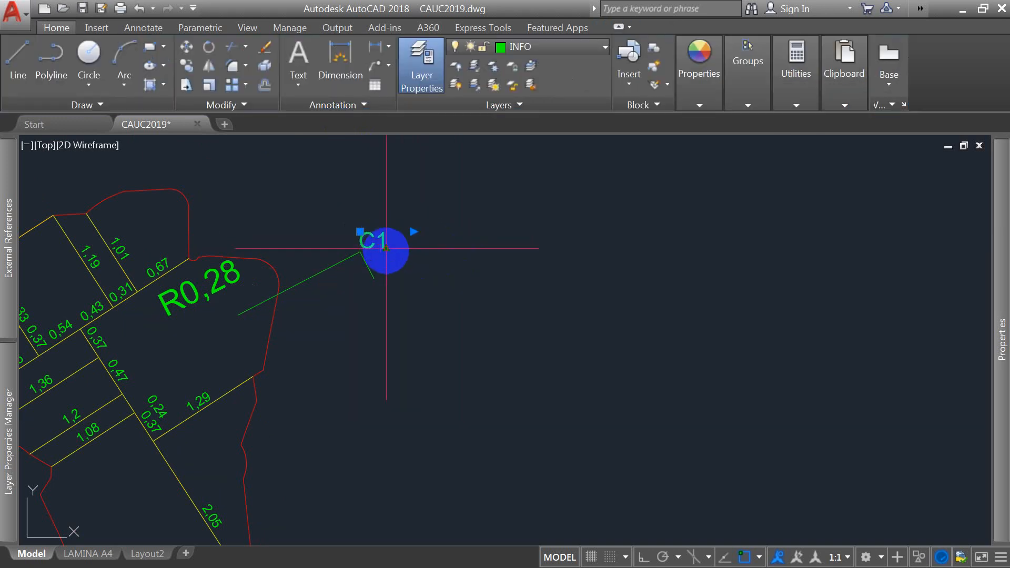
left_click(360, 231)
left_click(360, 251)
Step: Try to align the C1 label with the section polyline
type("m")
key("Return")
left_click(379, 265)
key("Return")
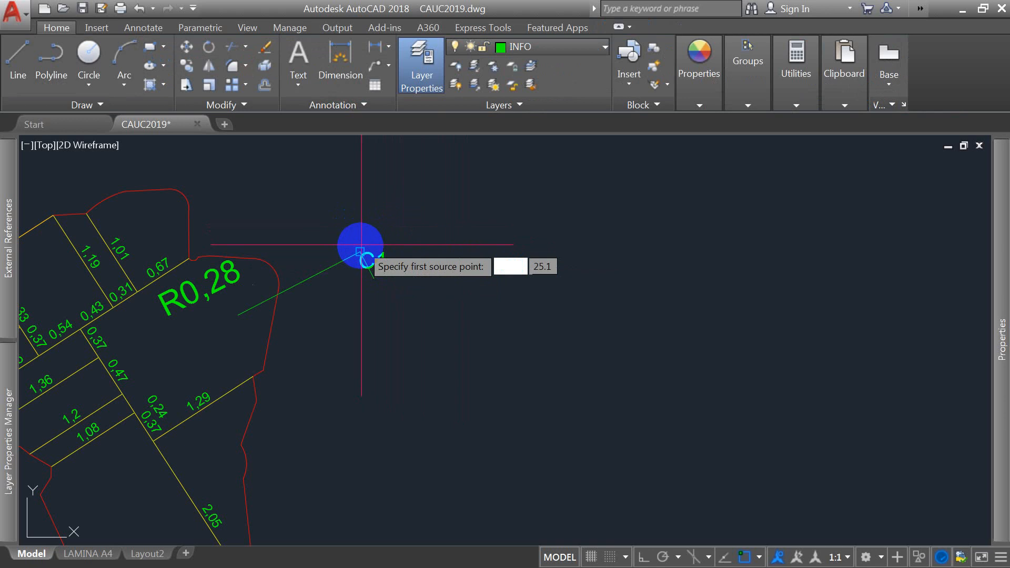
left_click(388, 258)
left_click(385, 249)
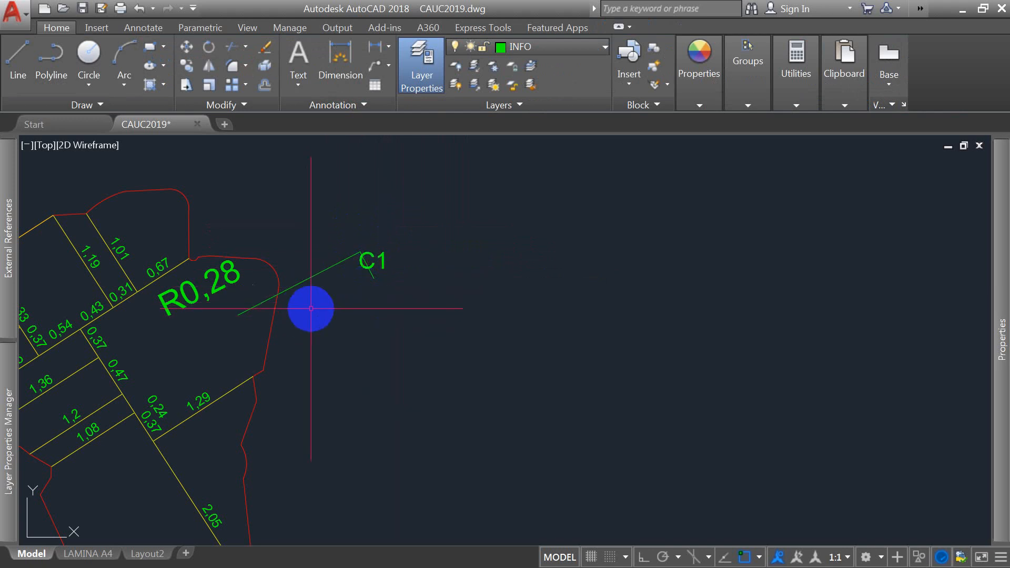
Step: Set the linetype of the section polyline beside C1 to Continuous and deselect it
scroll(261, 266, "down", 2)
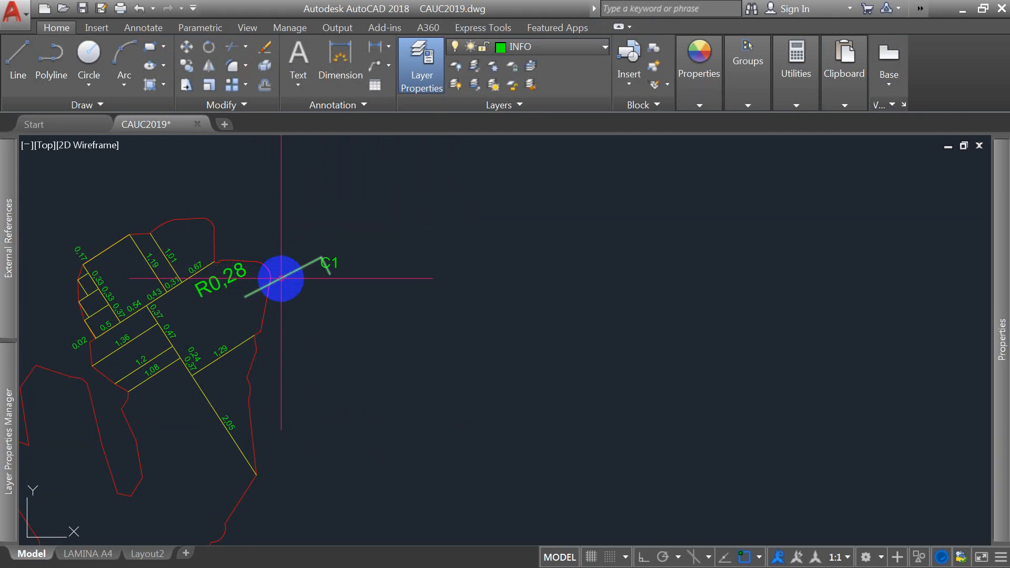
scroll(347, 290, "up", 2)
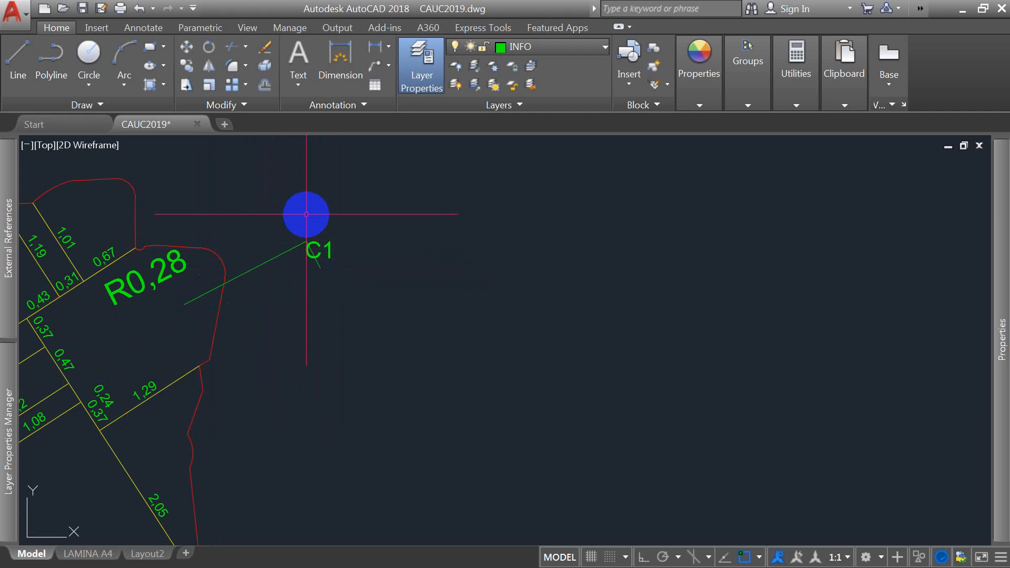
scroll(322, 231, "up", 2)
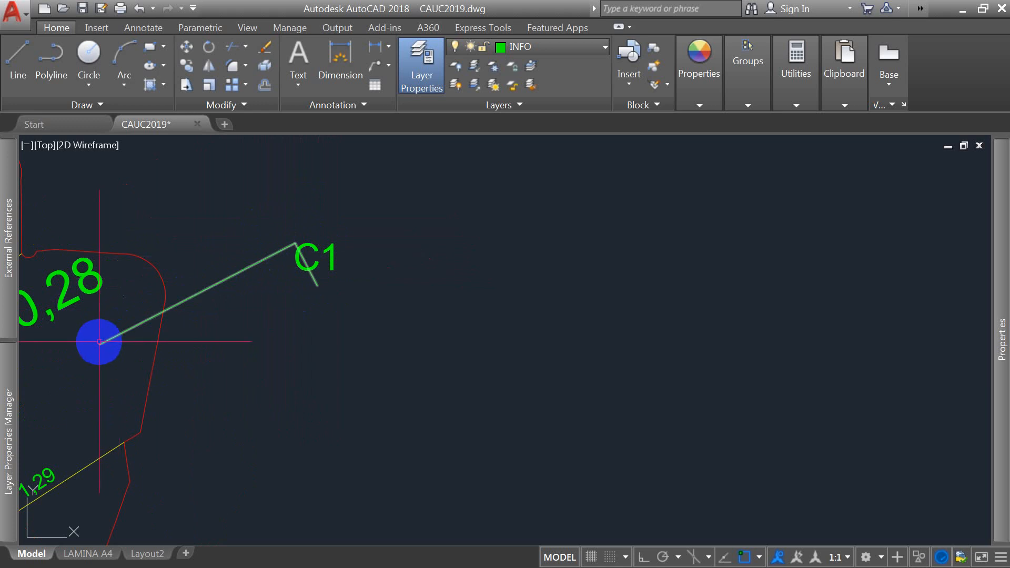
left_click(188, 298)
mouse_move(999, 237)
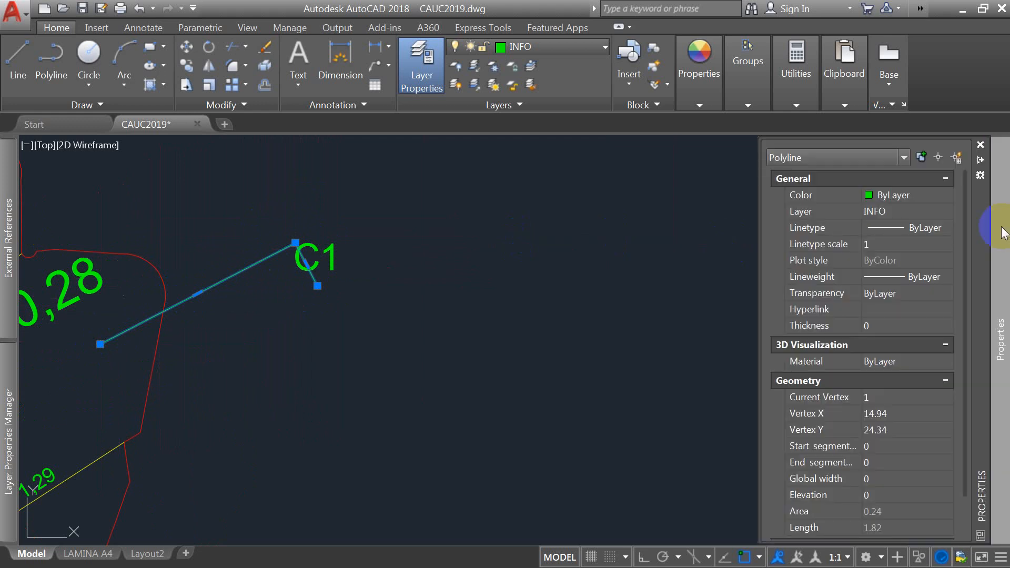
left_click(915, 229)
left_click(922, 274)
left_click(923, 228)
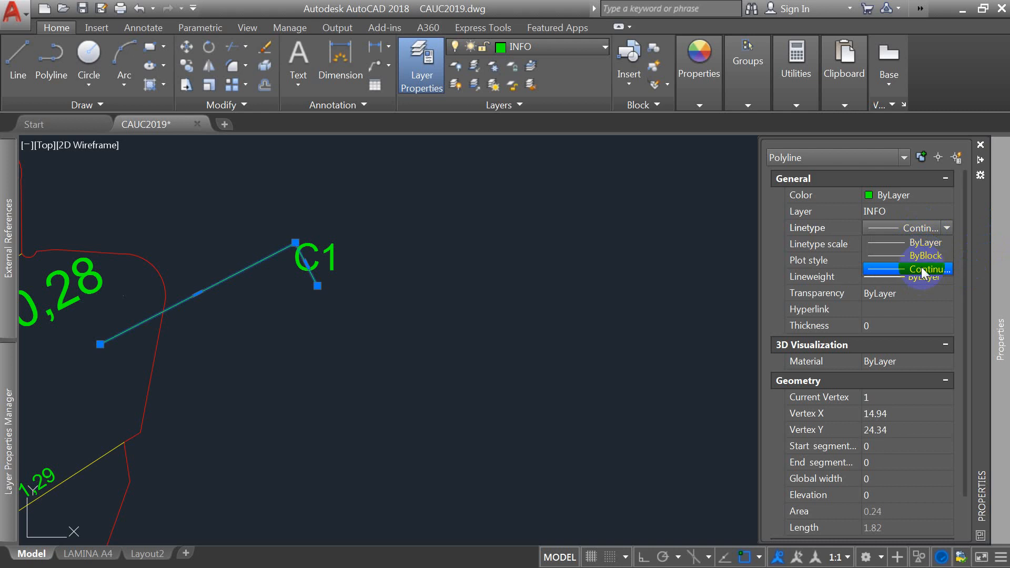
left_click(946, 223)
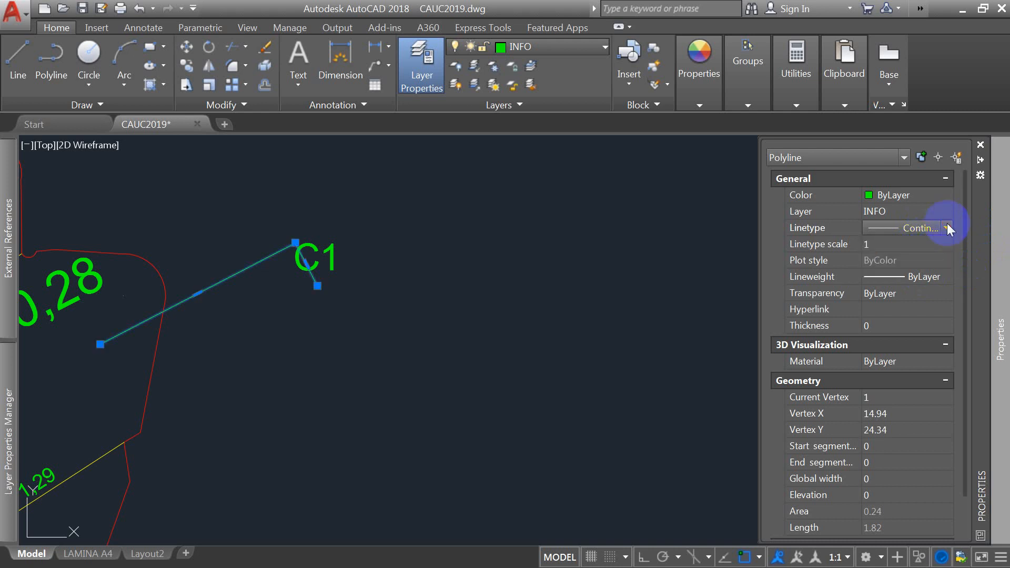
left_click(939, 269)
left_click(945, 227)
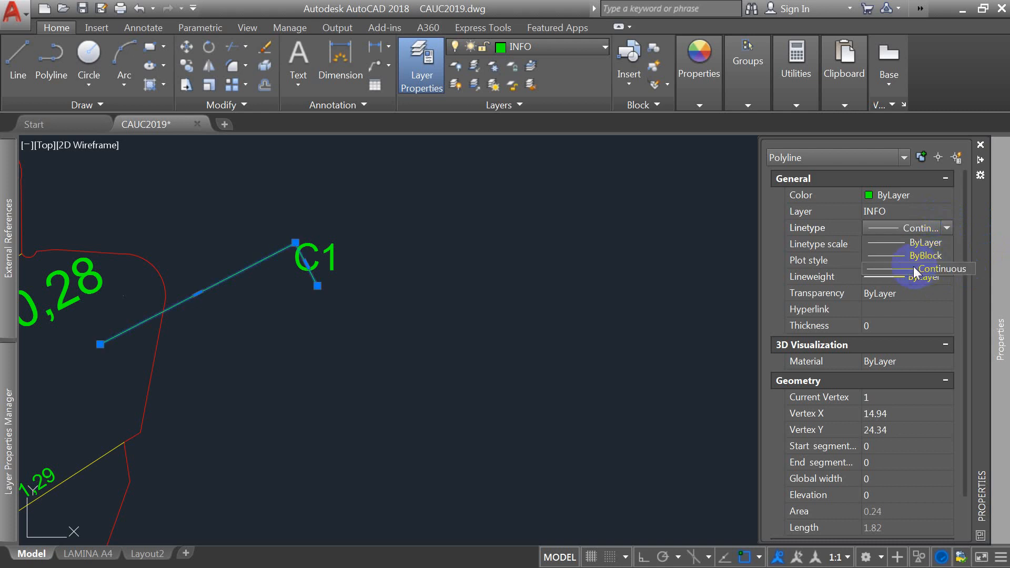
left_click(918, 246)
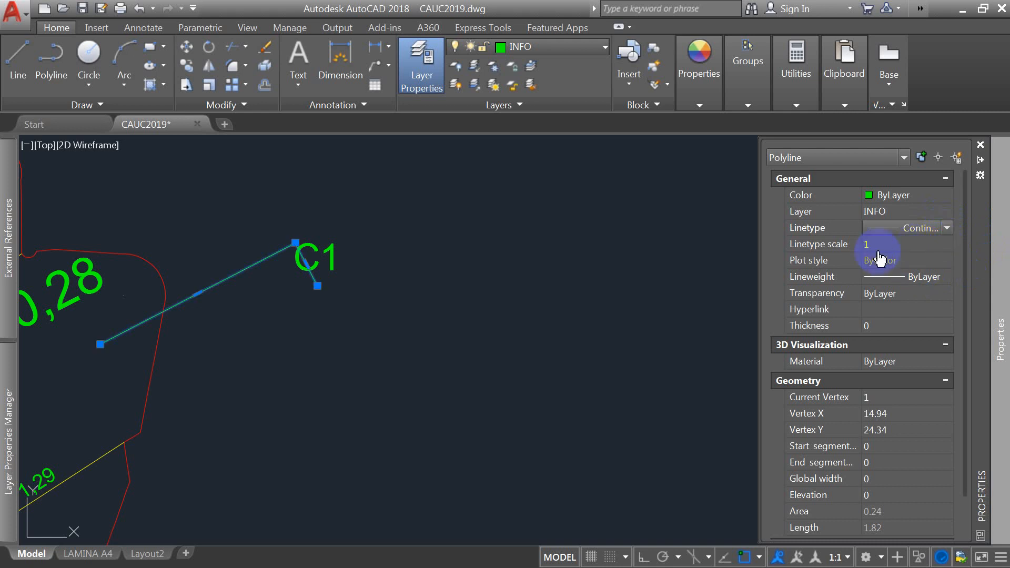
key("Escape")
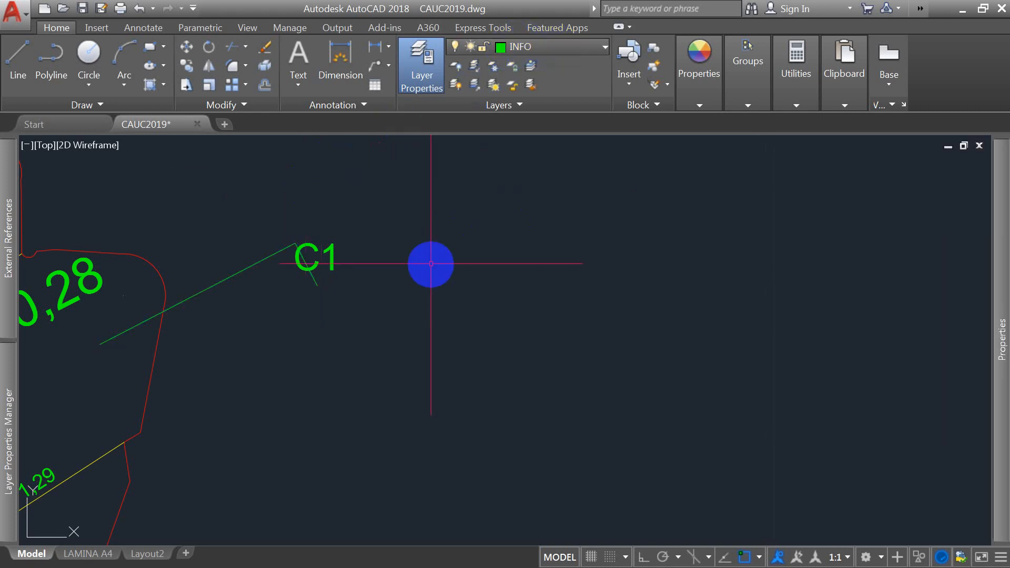
Step: Reselect the section polyline and examine which linetypes are available for it in its properties
mouse_move(1000, 191)
left_click(228, 241)
left_click(209, 289)
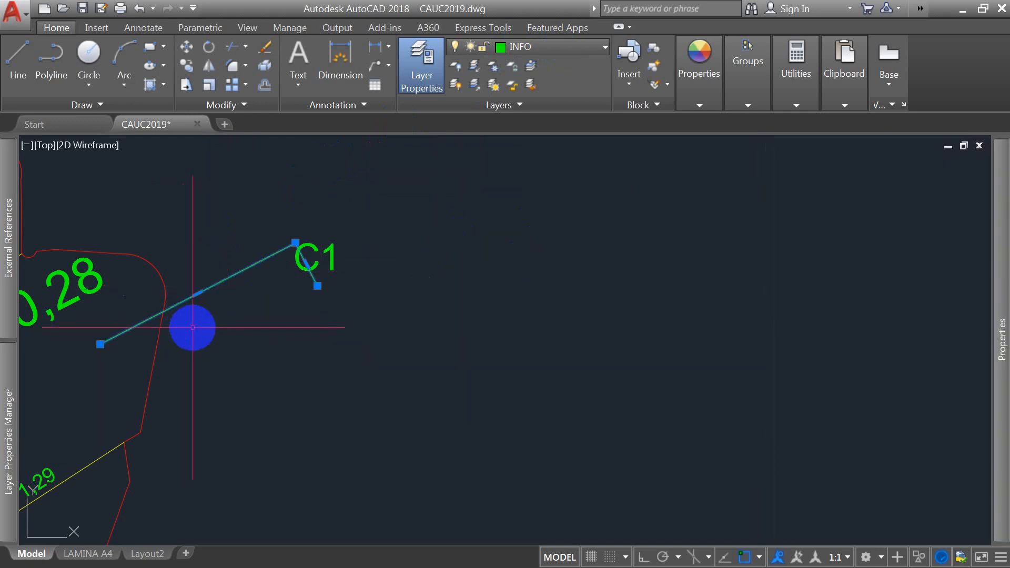
mouse_move(1000, 273)
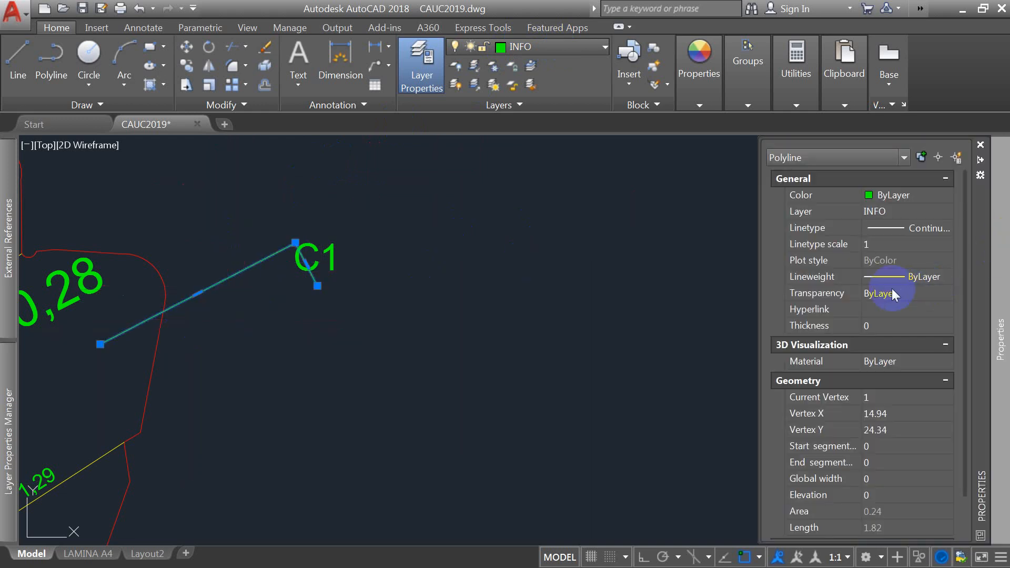
left_click_drag(964, 254, 979, 298)
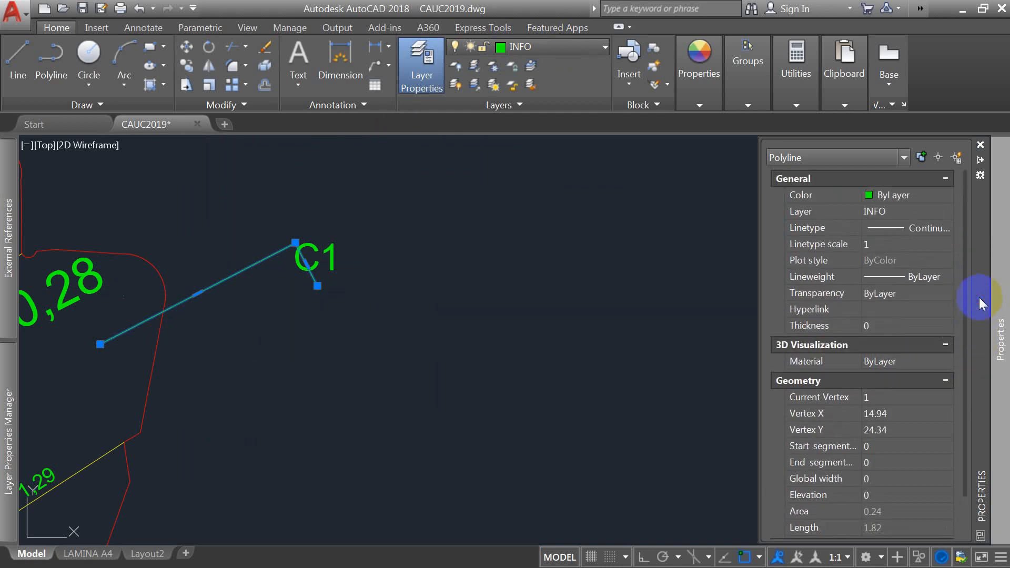
left_click(947, 228)
left_click(947, 228)
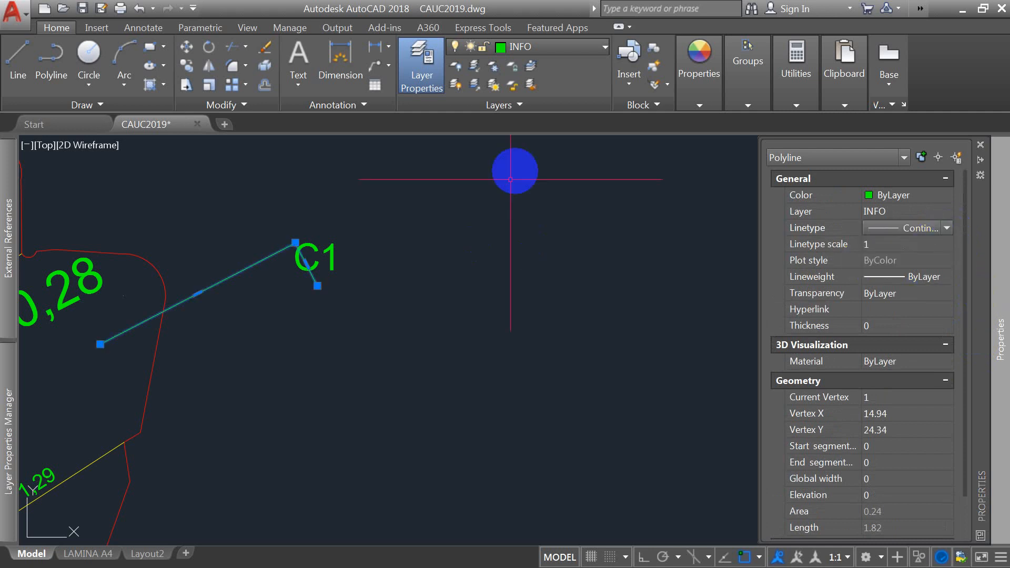
key("ctrl+1")
scroll(438, 220, "down", 2)
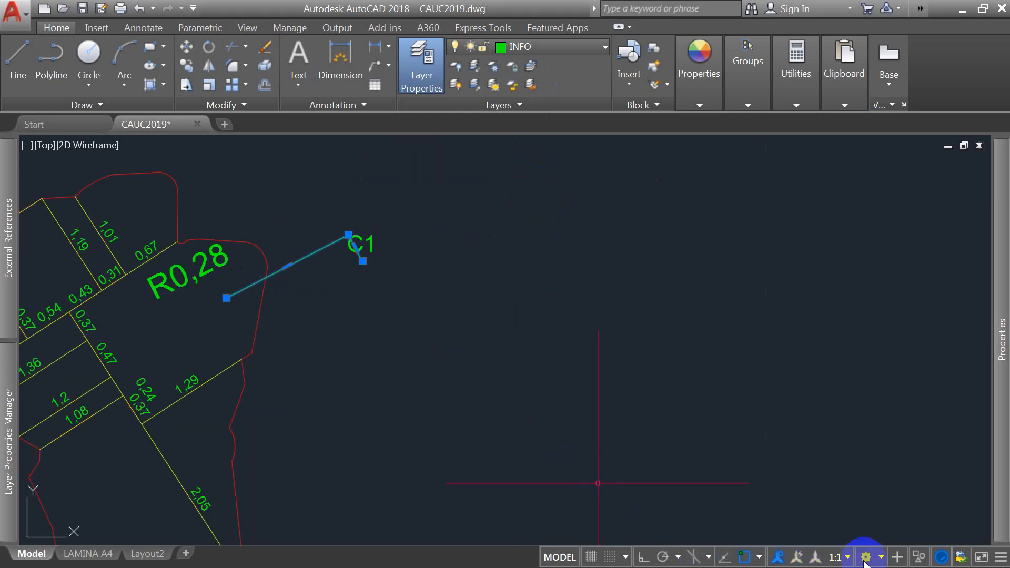
Step: Load the ACAD_ISO08W100 linetype from acadiso.lin and assign it to the INFO layer
type("LA")
key("Return")
left_click(571, 262)
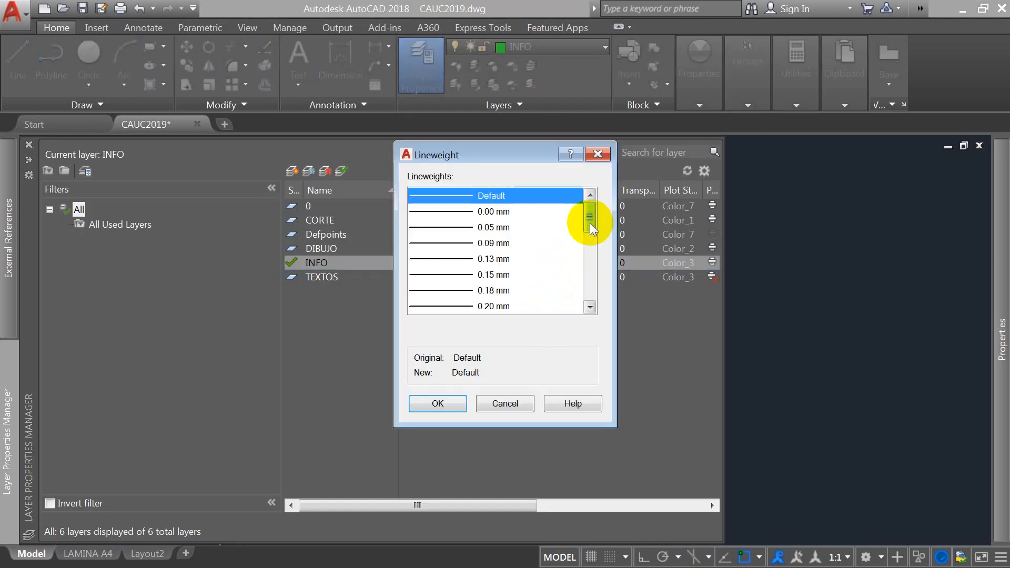
key("Escape")
left_click(532, 263)
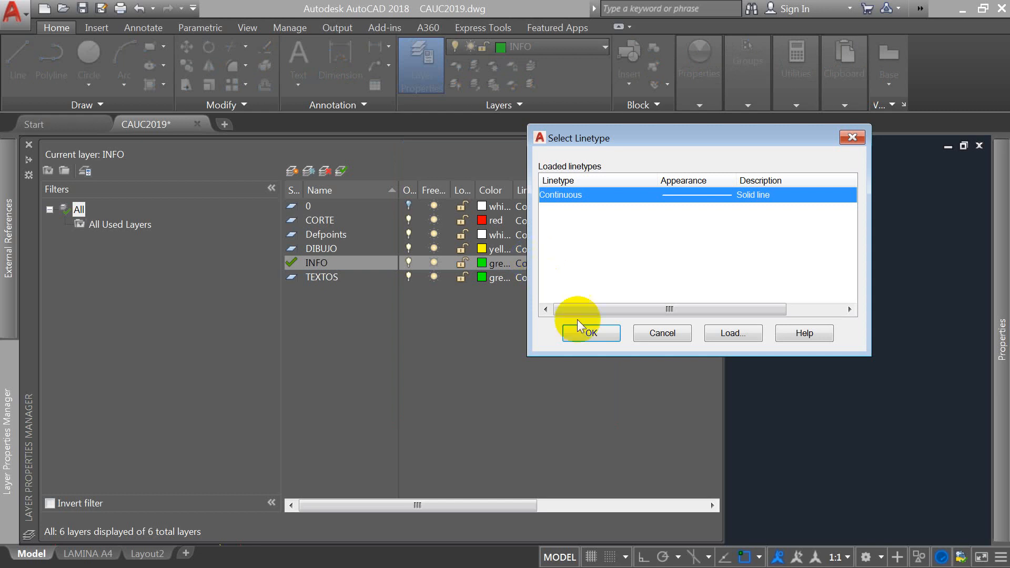
left_click(736, 333)
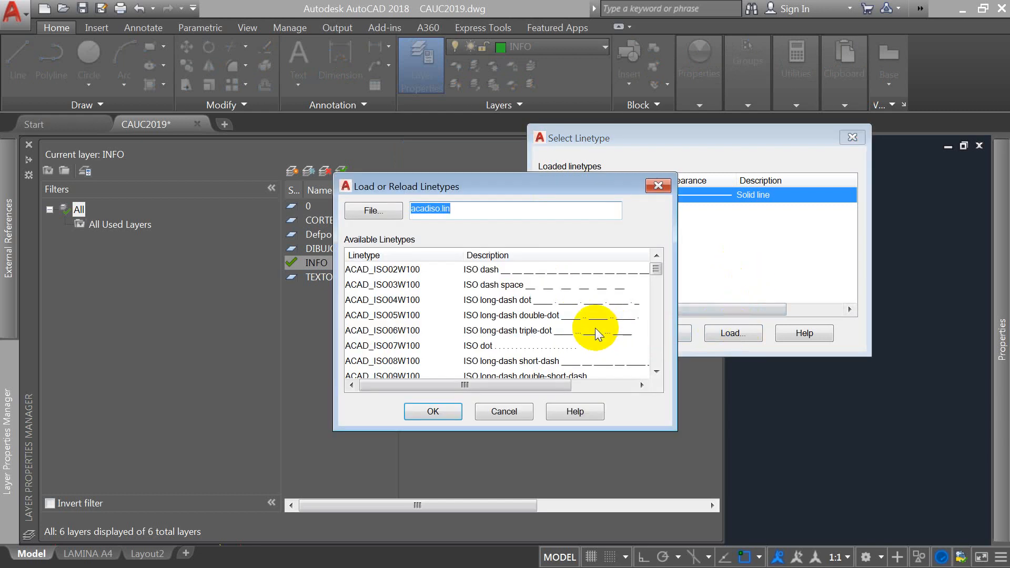
left_click_drag(656, 269, 657, 275)
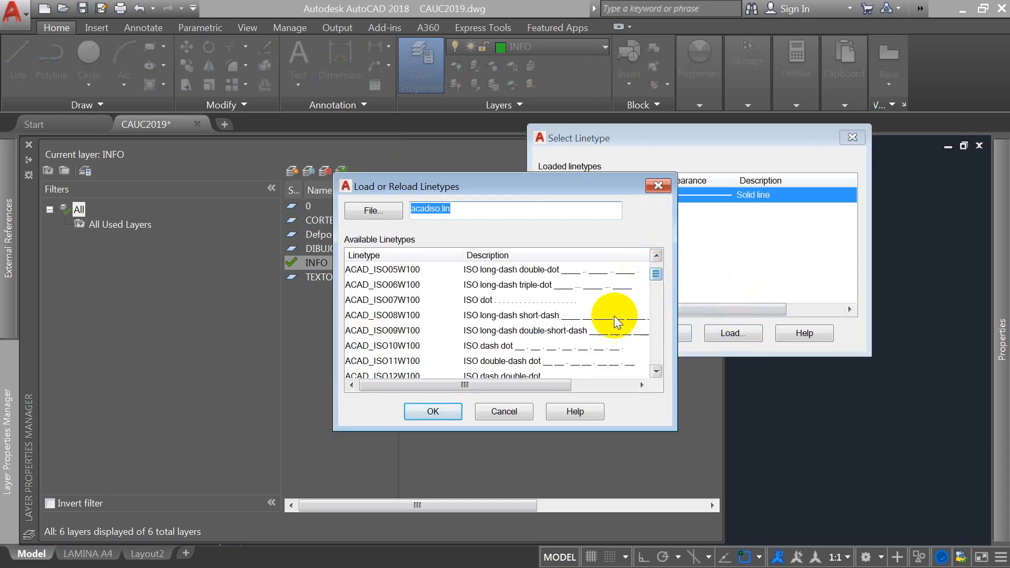
left_click(600, 317)
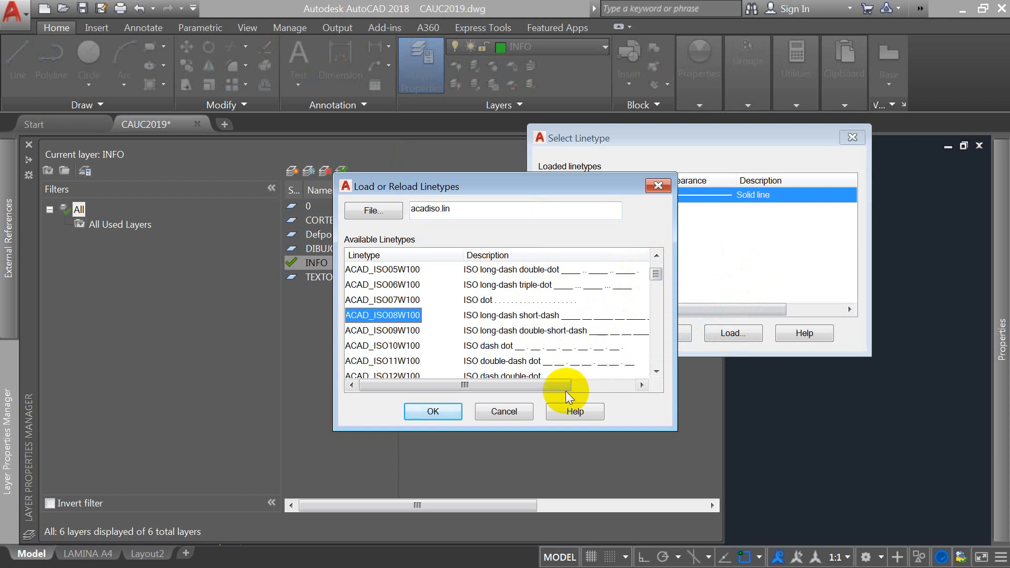
left_click(433, 411)
left_click(684, 195)
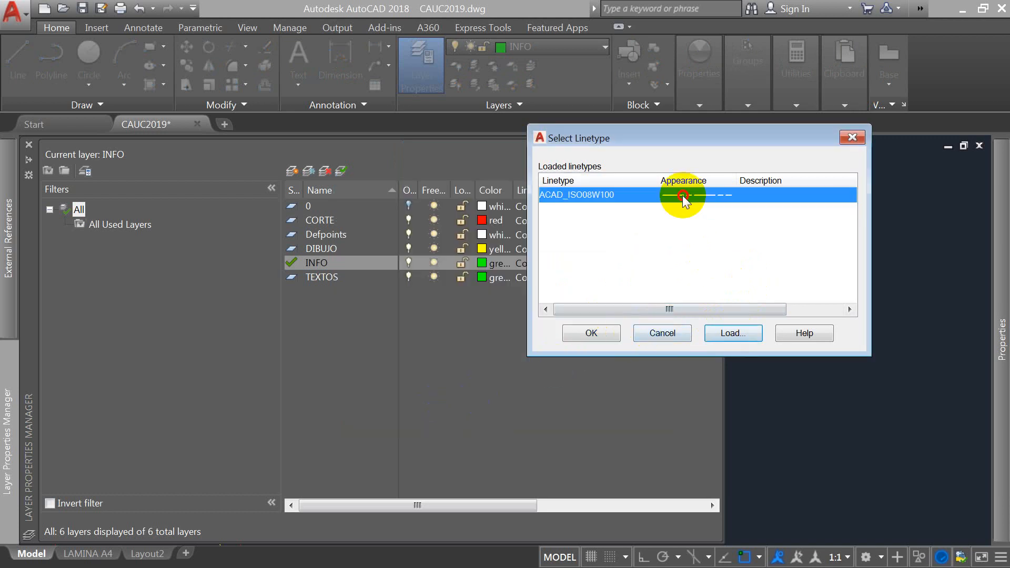
left_click(594, 333)
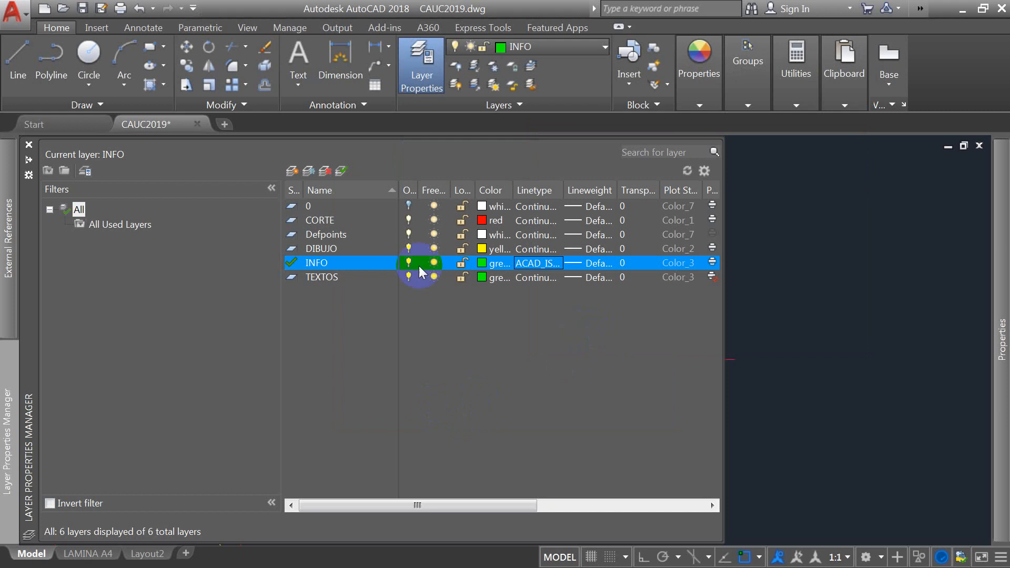
left_click(809, 264)
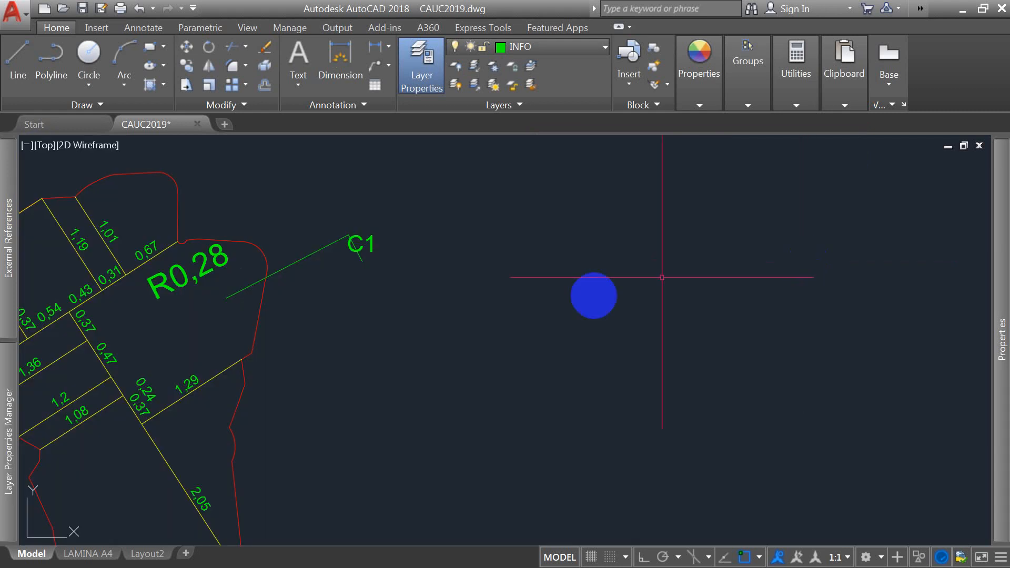
Step: Set the linetype of the section polyline beside C1 to ByLayer
left_click(315, 250)
mouse_move(1002, 255)
left_click(922, 229)
left_click(921, 228)
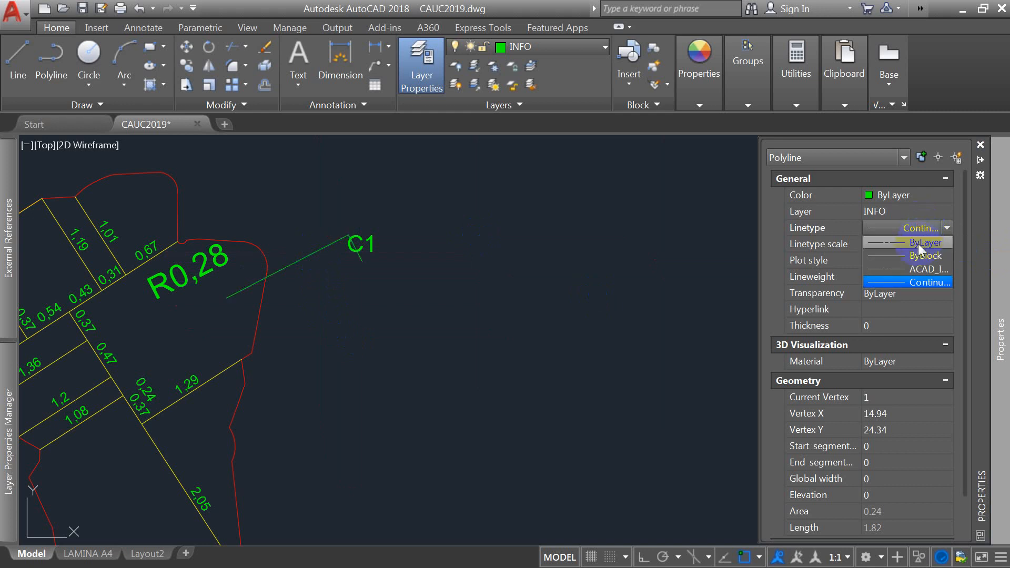
left_click(917, 244)
Step: Set the section polyline's linetype scale to 0.25
mouse_move(999, 218)
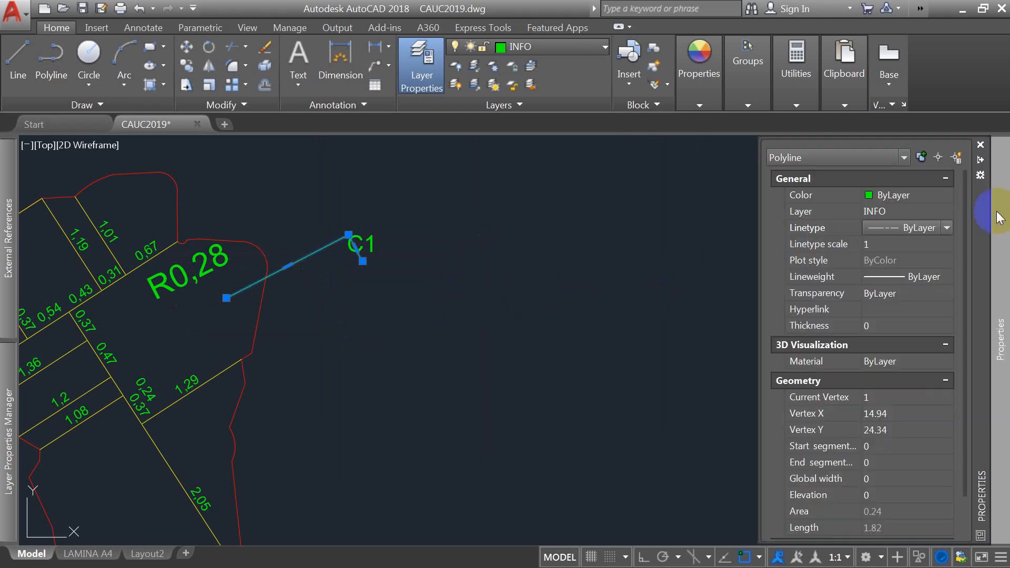
left_click(885, 247)
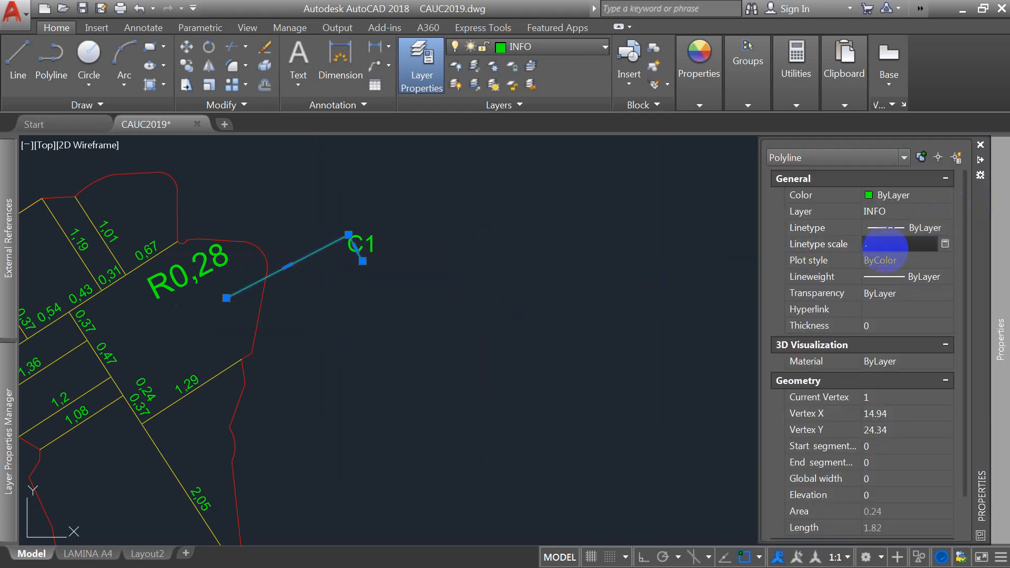
type(".25")
key("Return")
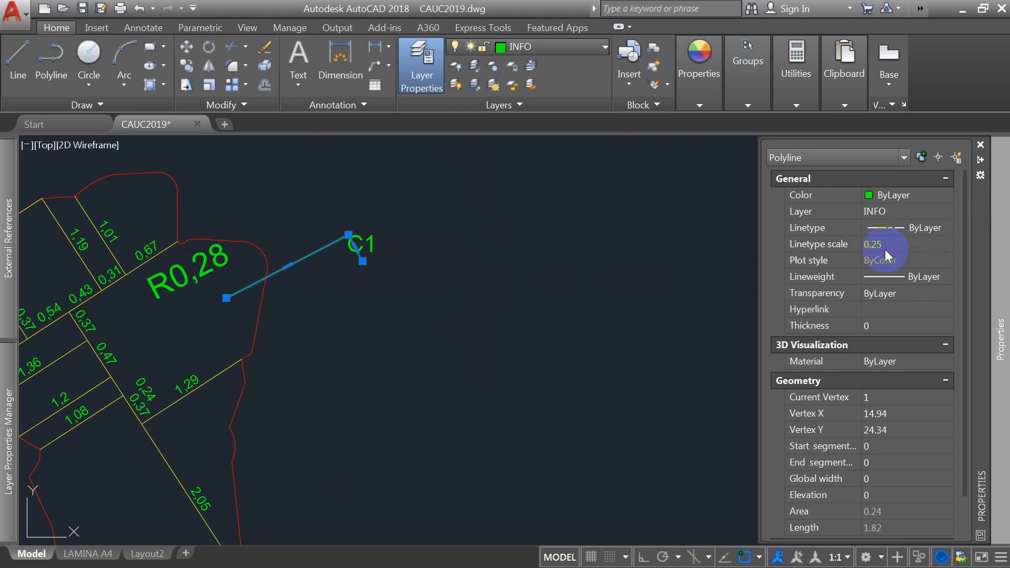
Step: Try linetype scales of 0.1 and 20 on the section polyline and inspect how the line is drawn
scroll(350, 248, "up", 5)
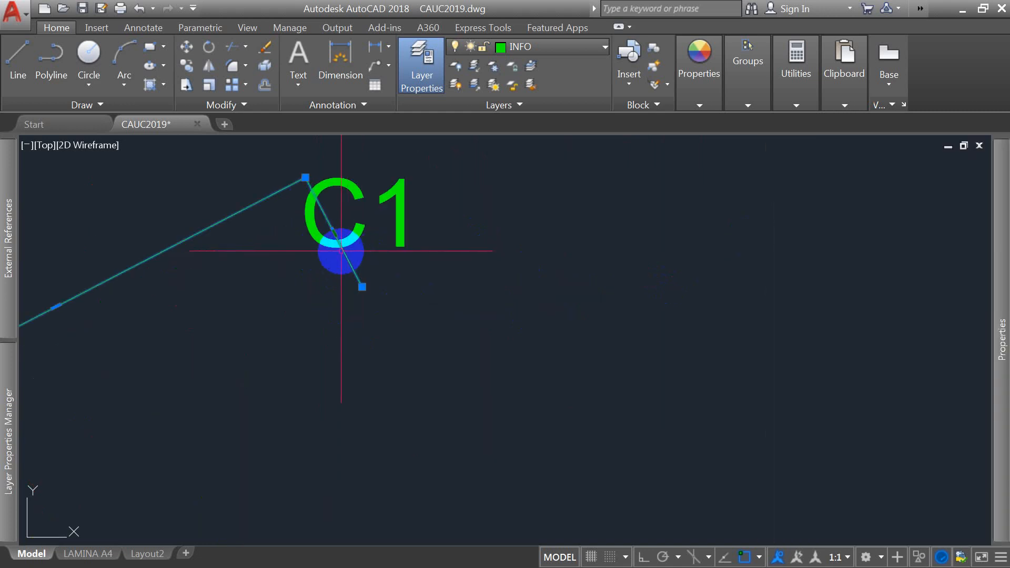
mouse_move(996, 239)
left_click(923, 245)
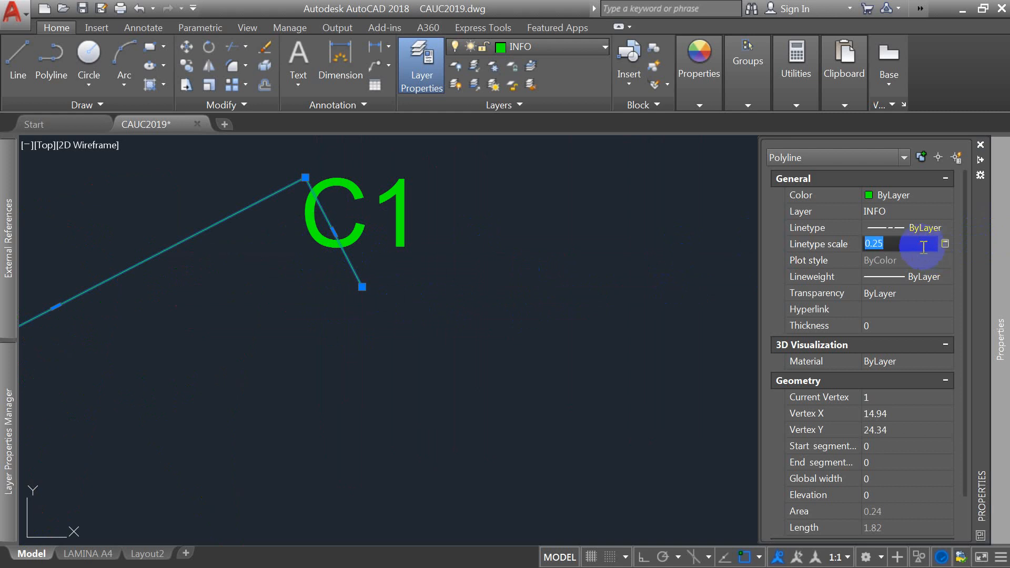
key("Return")
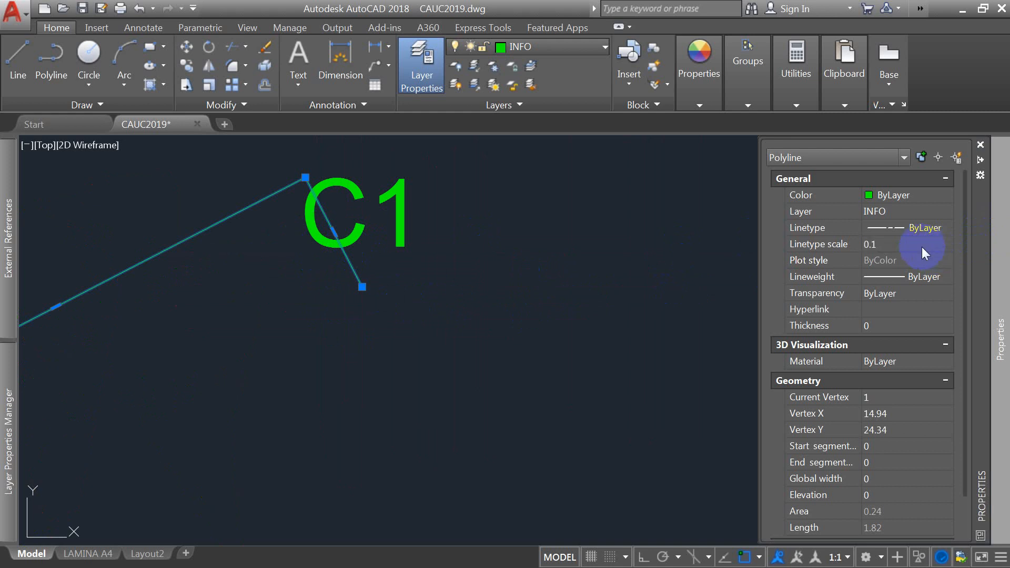
left_click(922, 247)
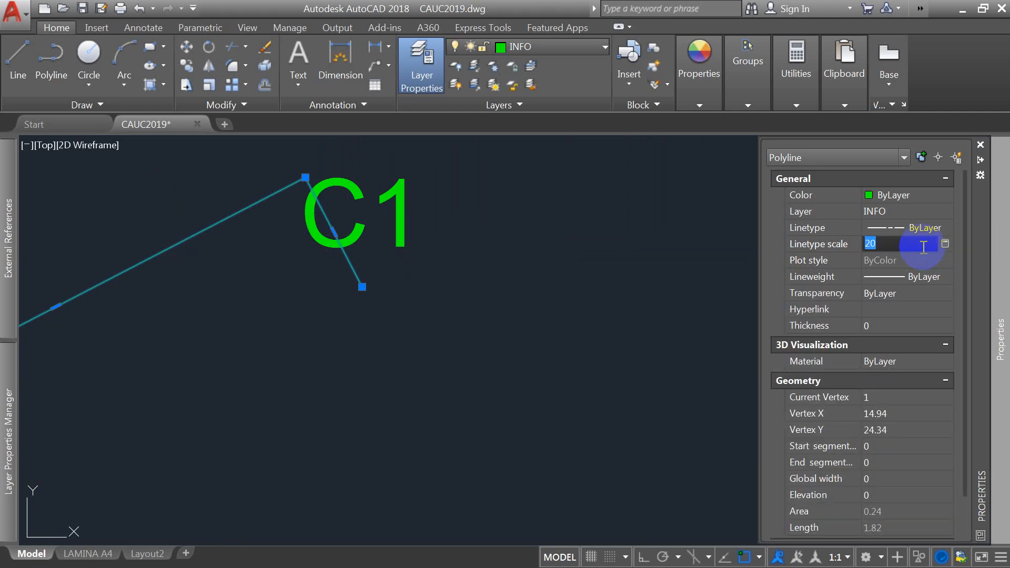
scroll(428, 257, "down", 4)
scroll(292, 263, "up", 4)
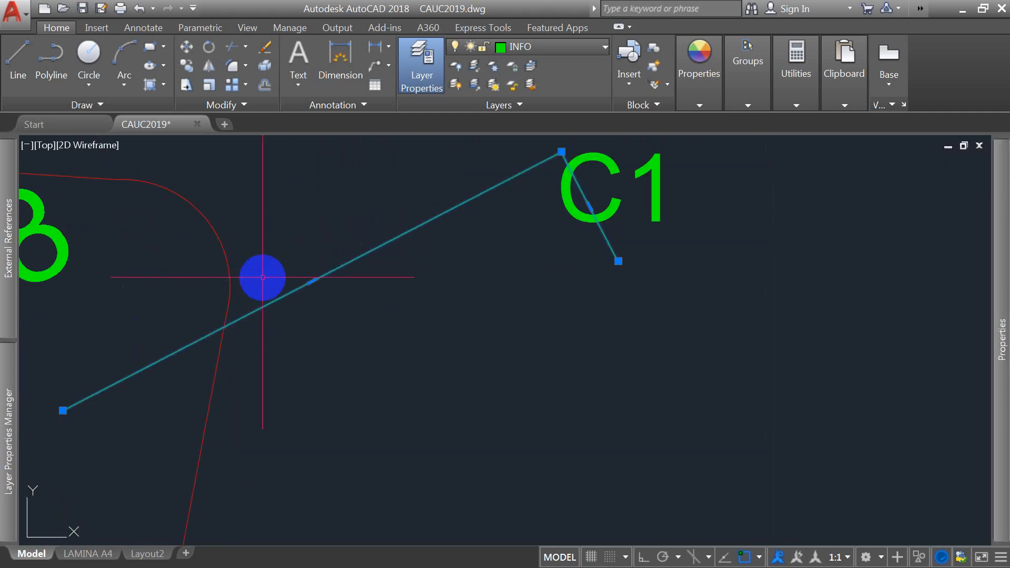
Step: Try successively smaller linetype scales on the section polyline, ending with 0.005
mouse_move(1000, 215)
left_click(914, 247)
left_click(850, 245)
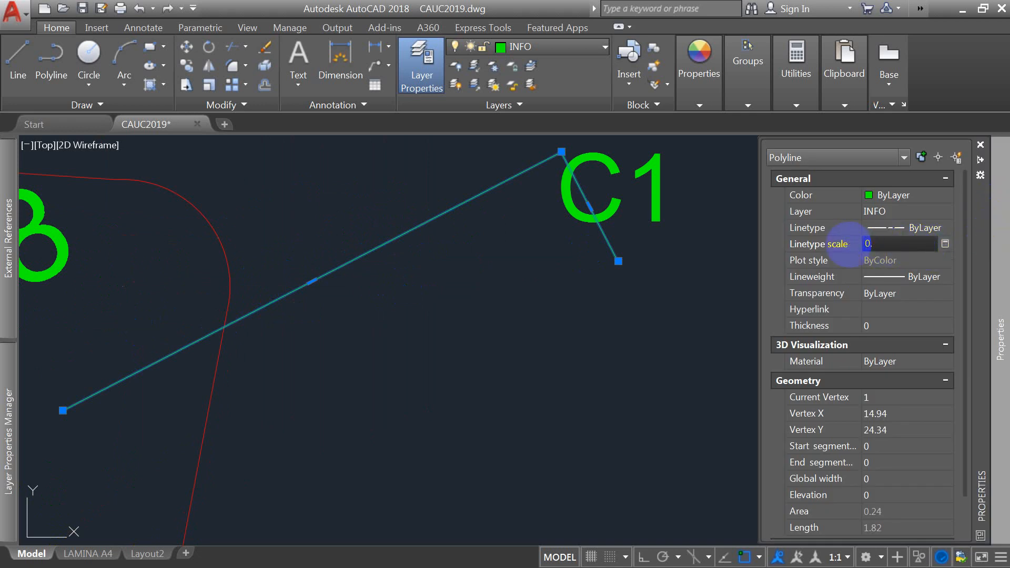
key("Return")
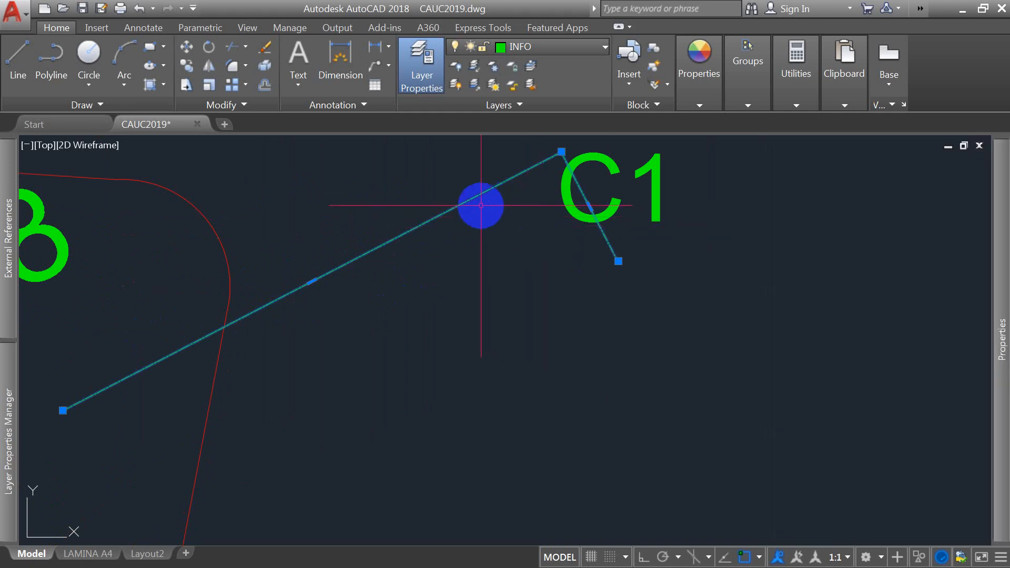
mouse_move(1000, 251)
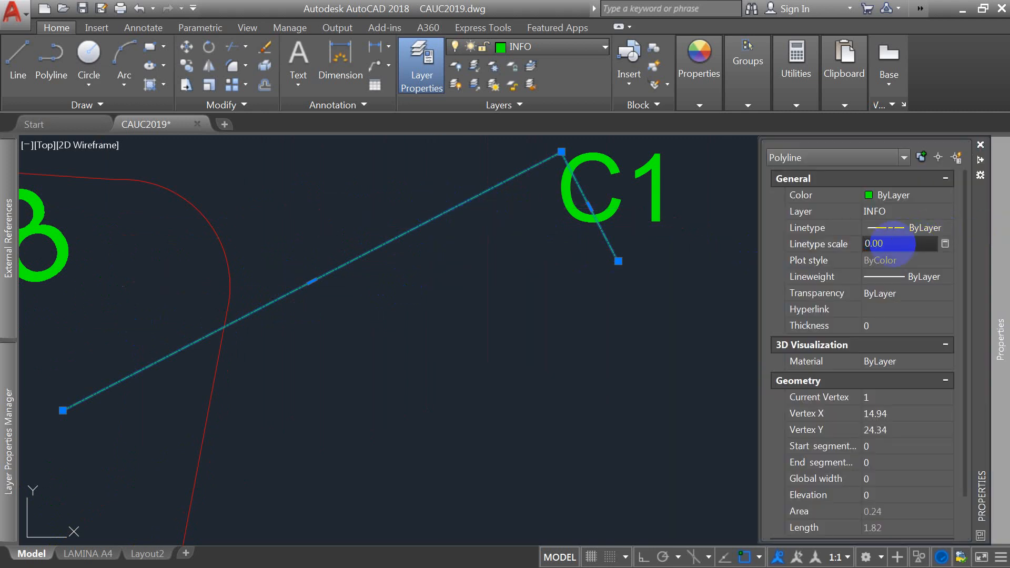
left_click(892, 244)
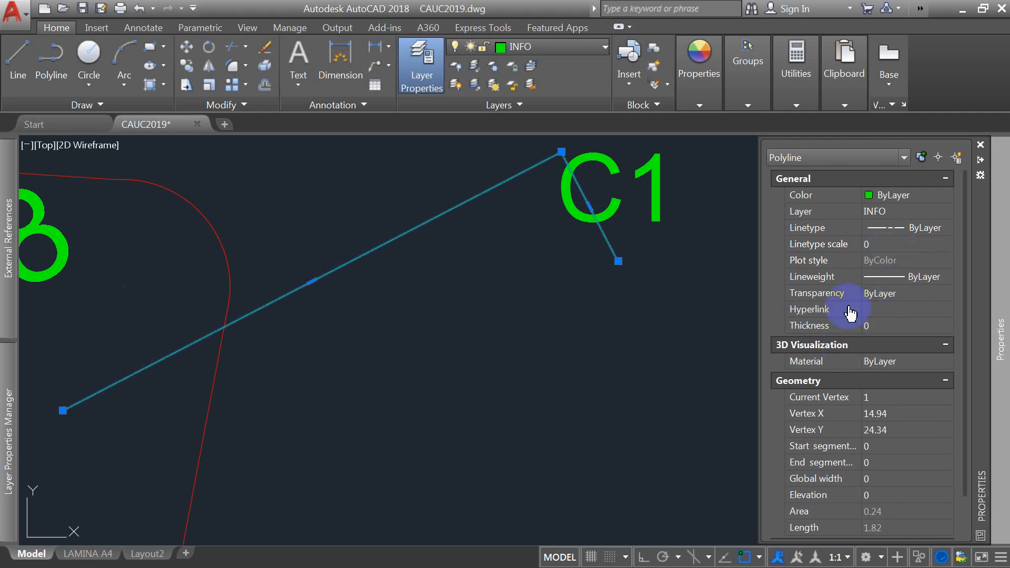
left_click(878, 244)
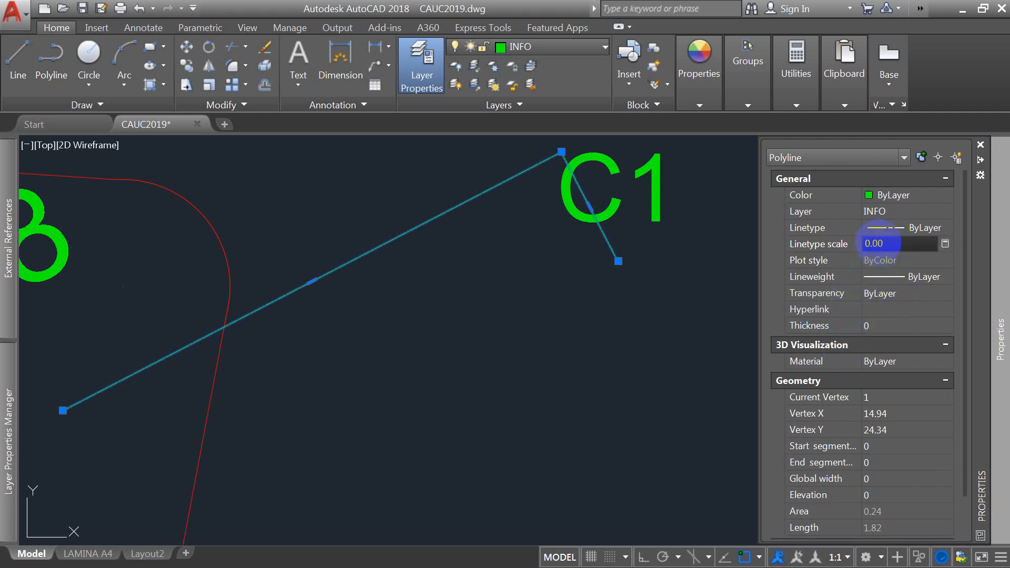
type("0.005")
key("Return")
Step: Try linetype scales of 0.05 and 0.025 on the section polyline
left_click(878, 244)
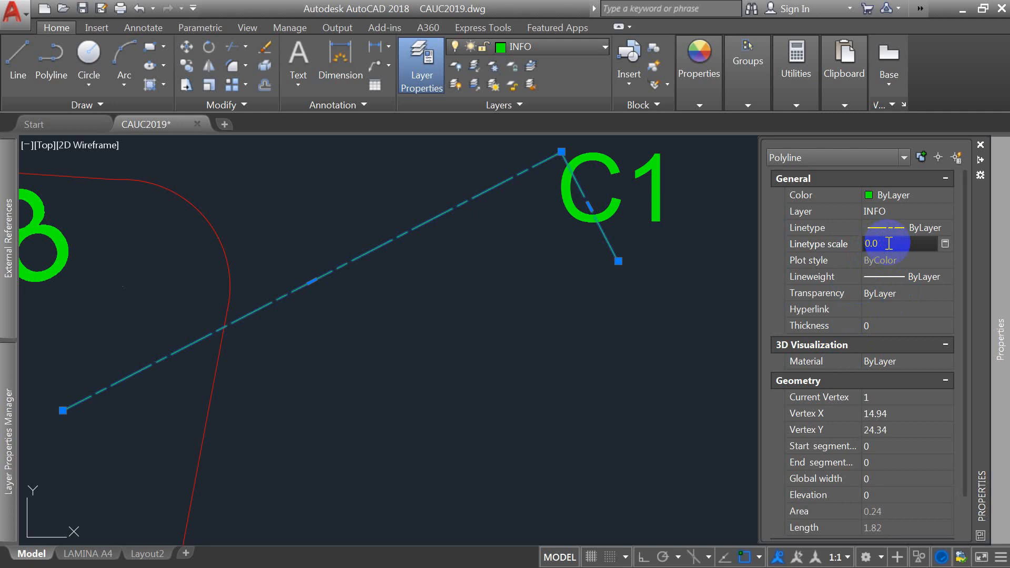
type("0.05")
key("Return")
type("0.025")
key("Return")
Step: Set the section polyline's linetype scale to 0.015 and deselect it
left_click(886, 244)
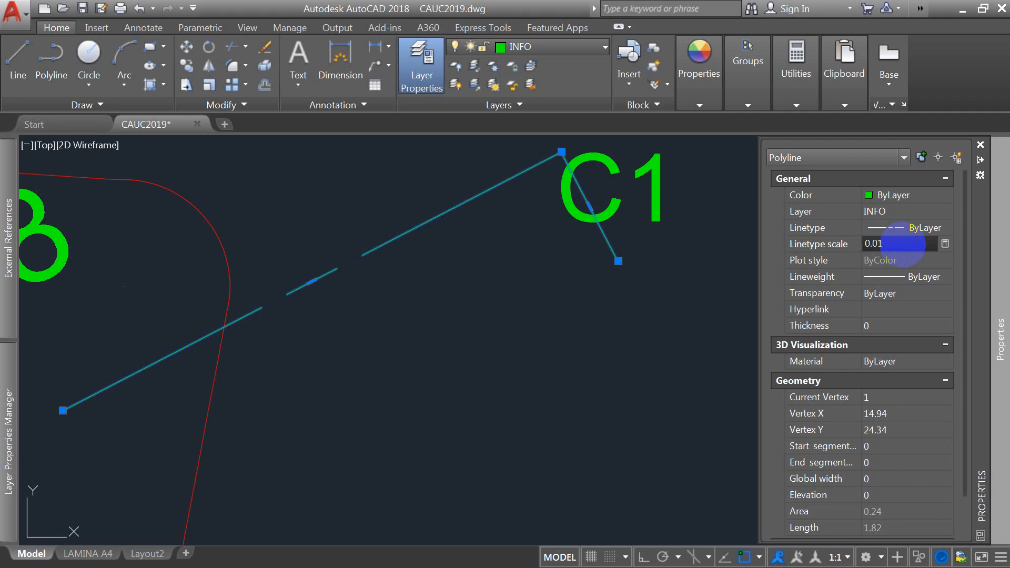
type("5")
key("Return")
key("Escape")
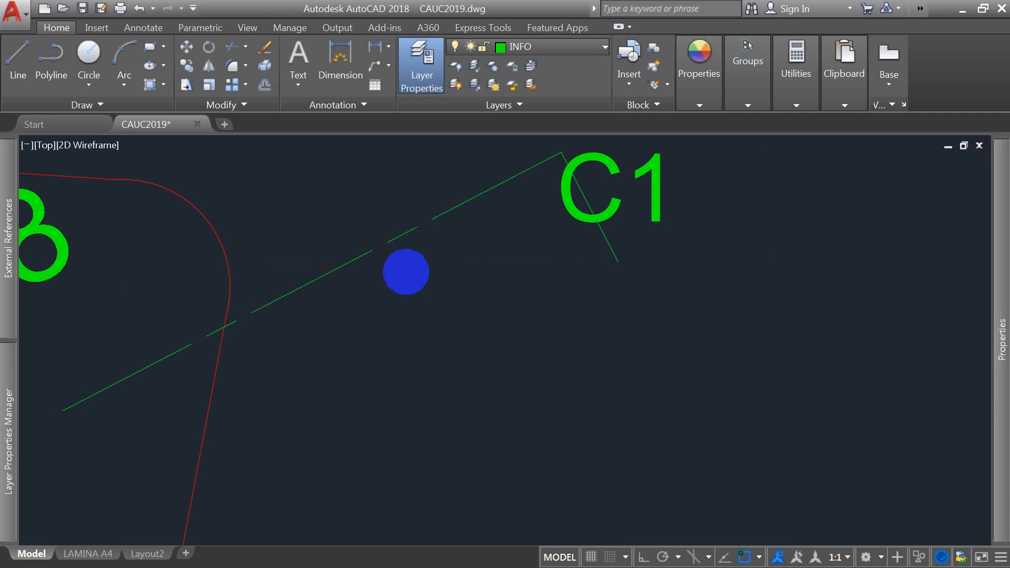
scroll(388, 270, "down", 2)
scroll(506, 207, "up", 2)
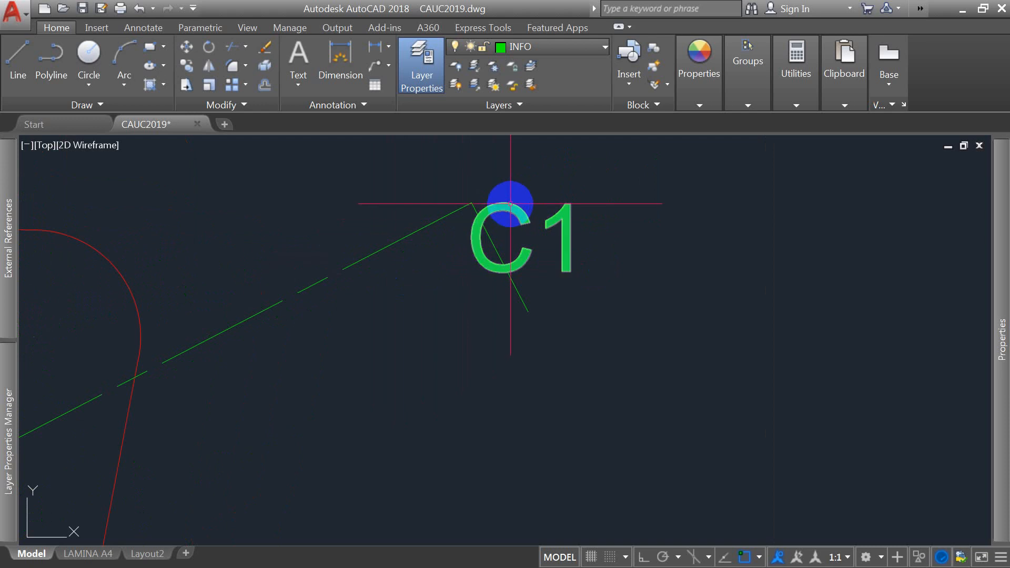
type("AL")
key("Return")
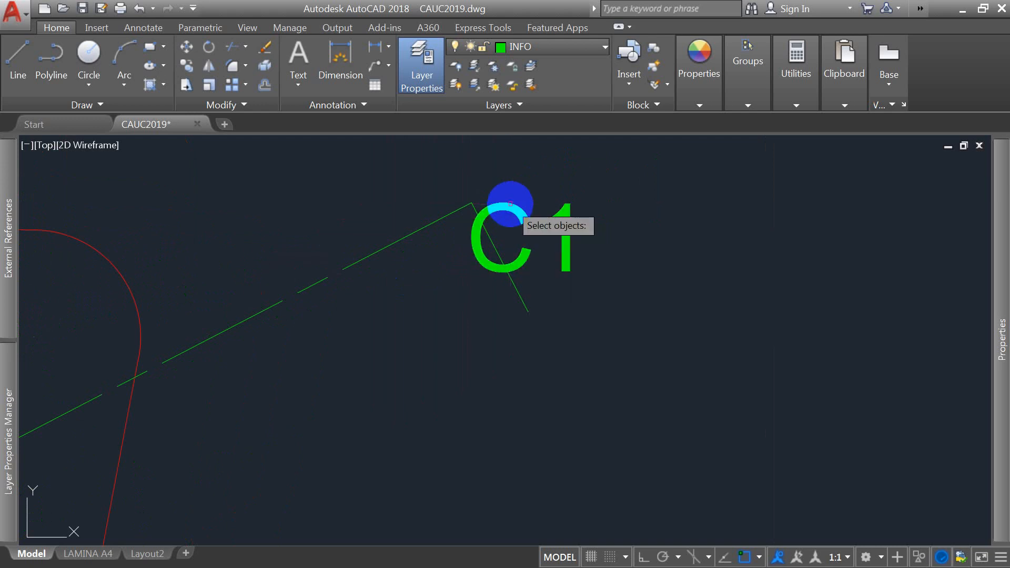
left_click(621, 183)
left_click(537, 243)
key("Return")
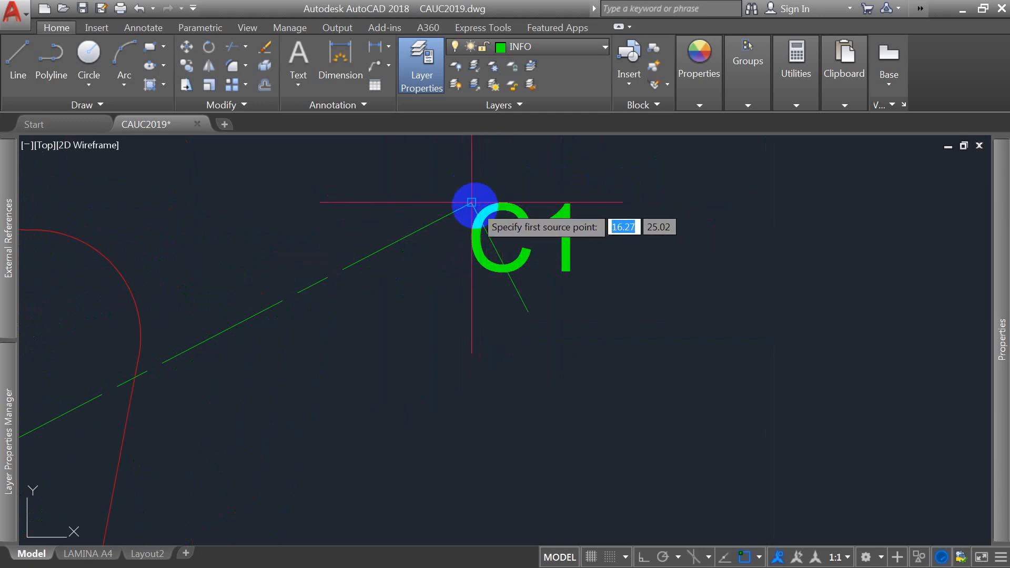
key("Escape")
left_click(514, 209)
left_click(506, 195)
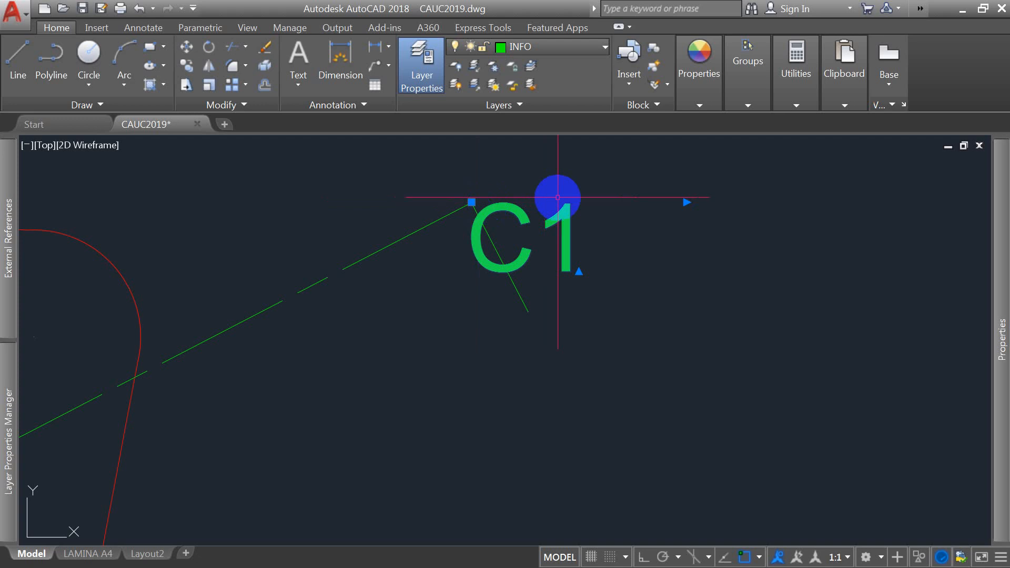
key("Escape")
Step: Turn on object snap tracking and align the C1 label from the polyline's corner along its short end segment, without scaling the text
type("al")
key("Return")
left_click(549, 237)
left_click(500, 176)
key("Return")
left_click(471, 202)
left_click(472, 203)
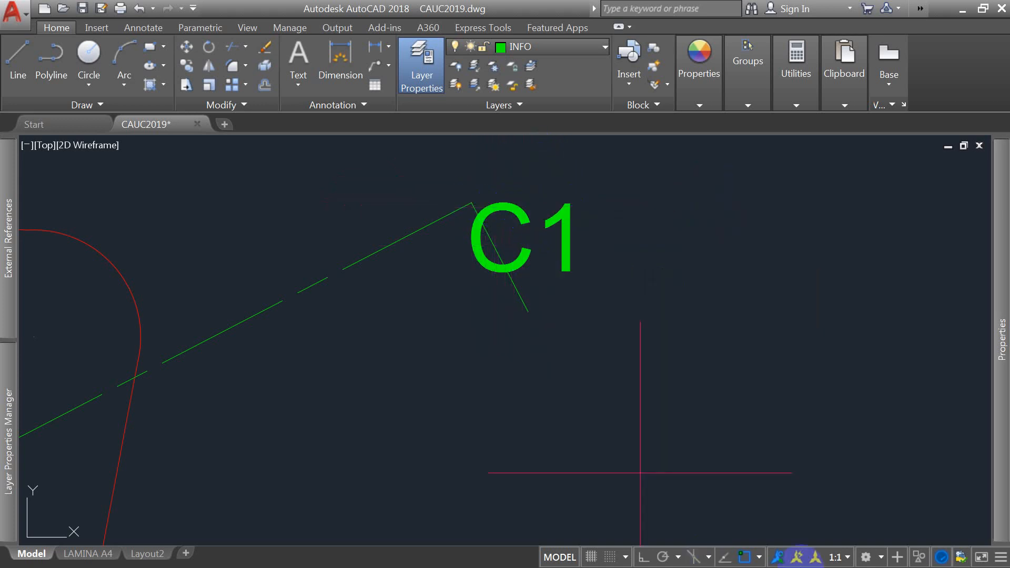
left_click(724, 556)
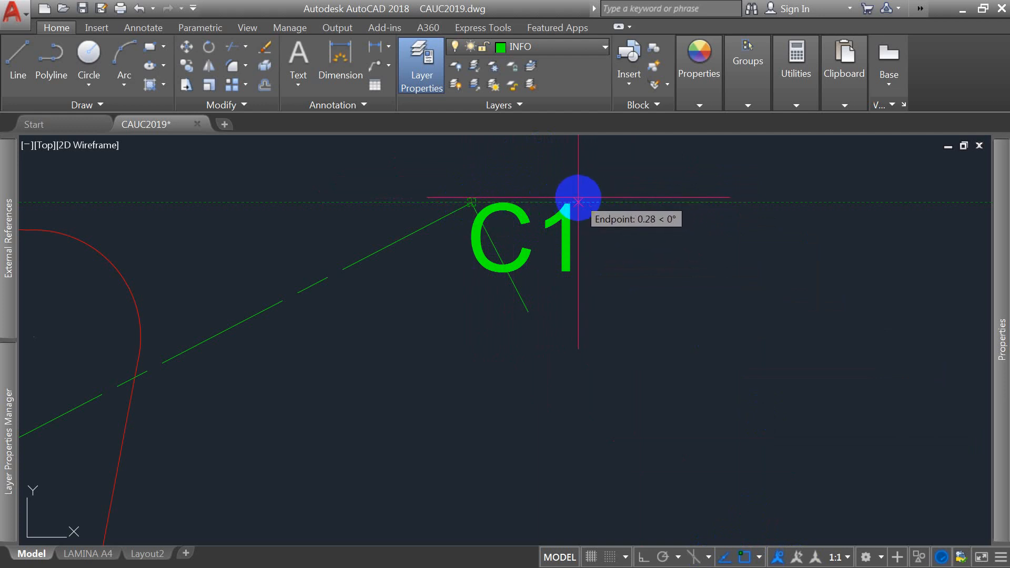
left_click(579, 201)
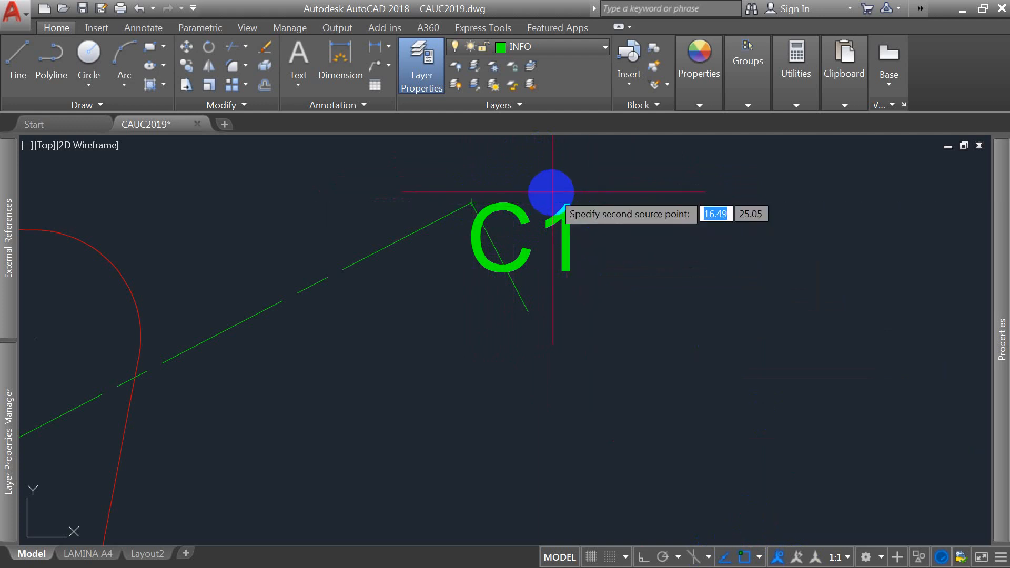
left_click(584, 199)
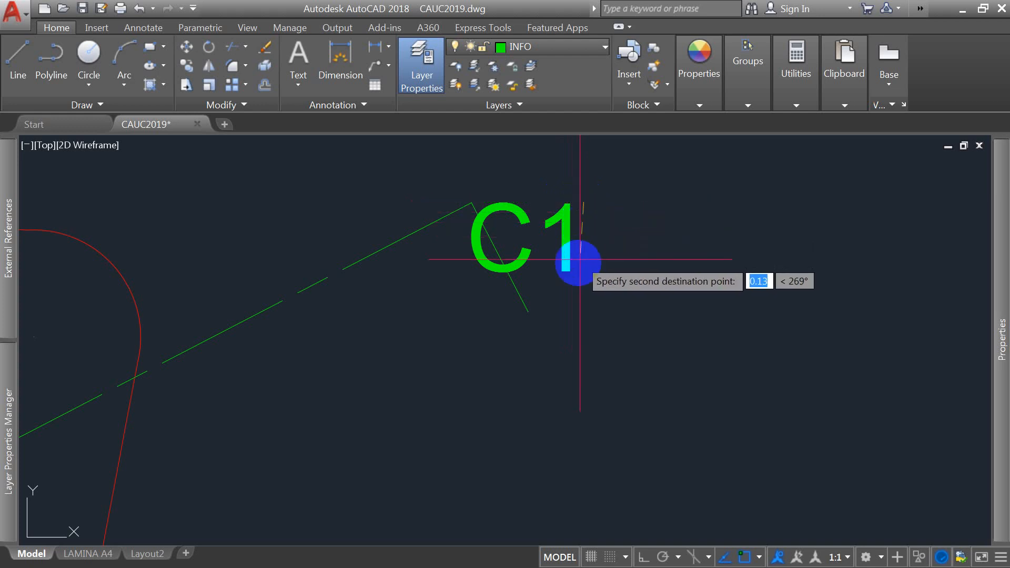
left_click(528, 312)
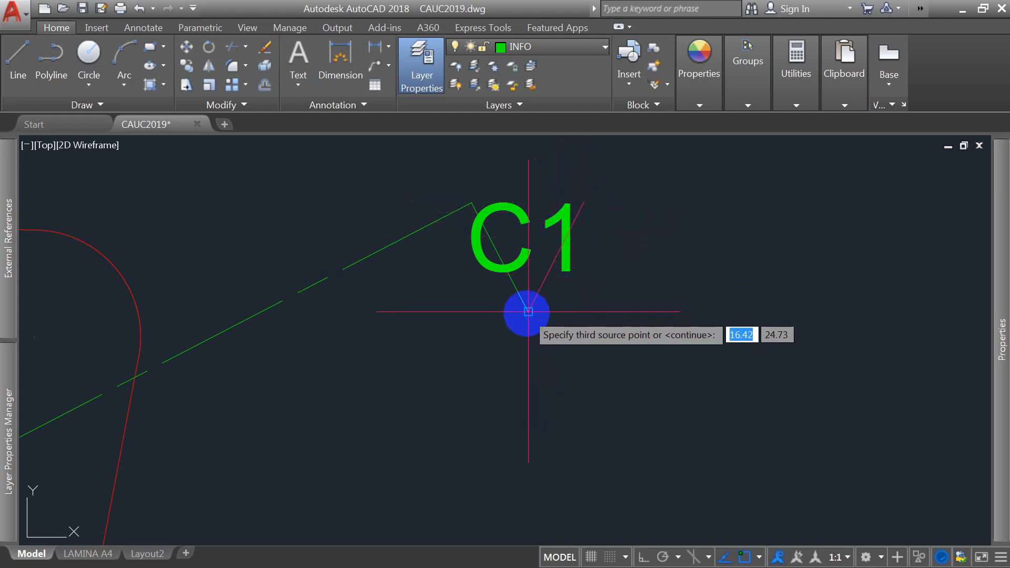
key("Return")
key("Return")
Step: Move the aligned C1 label to the outer side of the section polyline's short end segment
left_click(495, 301)
left_click(442, 336)
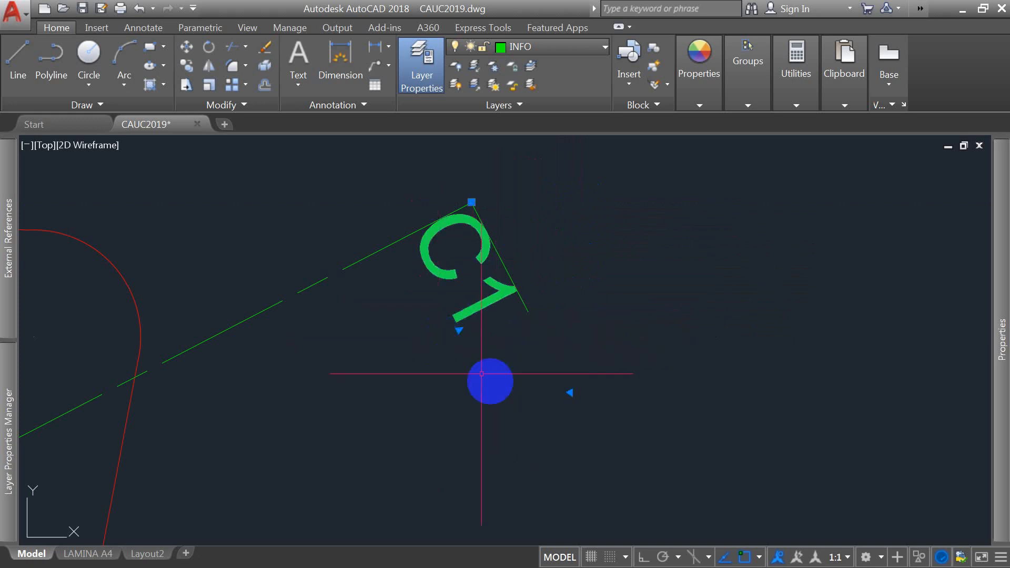
type("m")
key("Return")
left_click(712, 357)
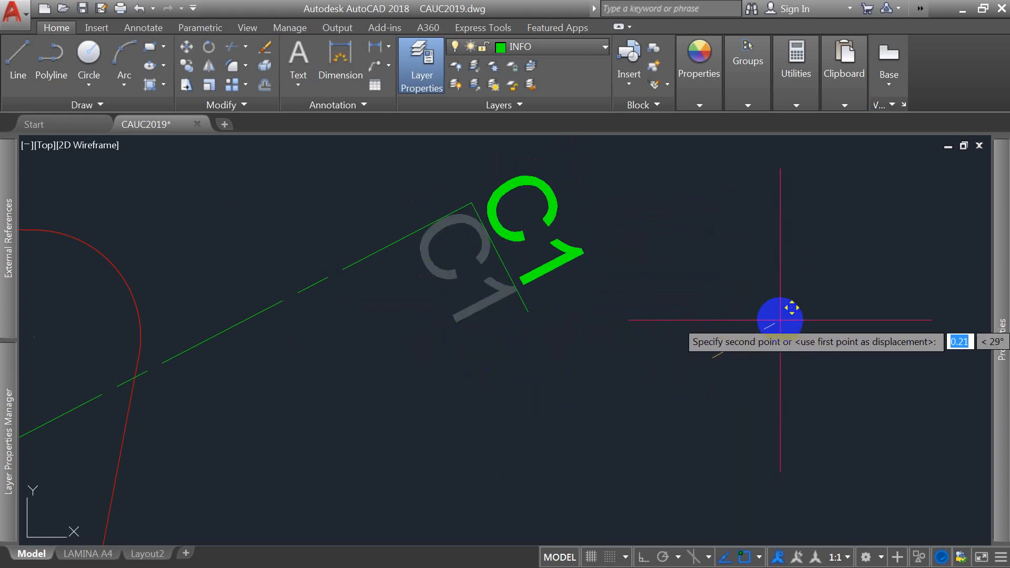
left_click(781, 322)
Step: Move the section polyline together with its C1 label up and inward so it crosses the red outline beside the R0,28 text
scroll(550, 262, "down", 5)
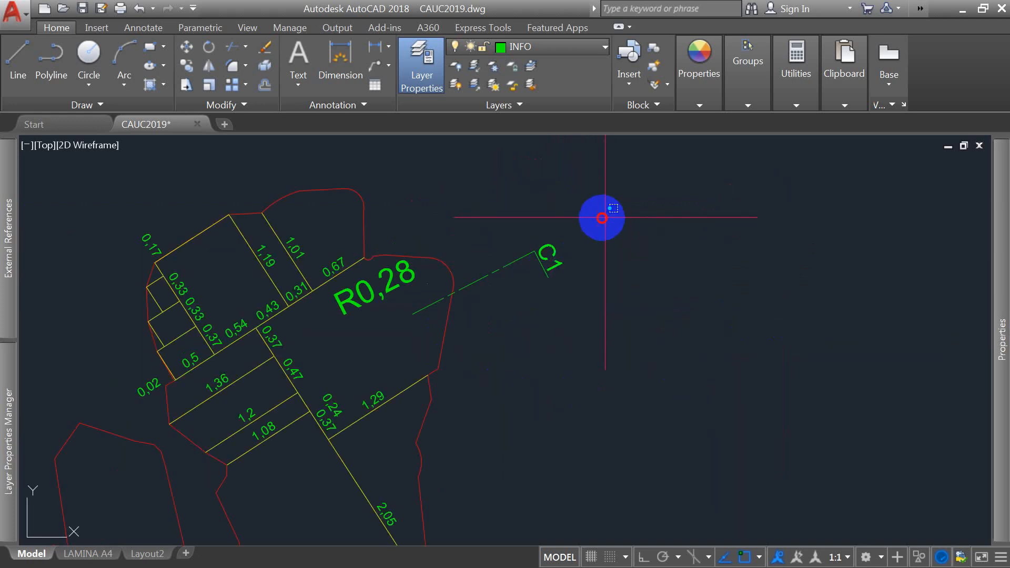
left_click(582, 219)
left_click(502, 286)
type("m")
key("Return")
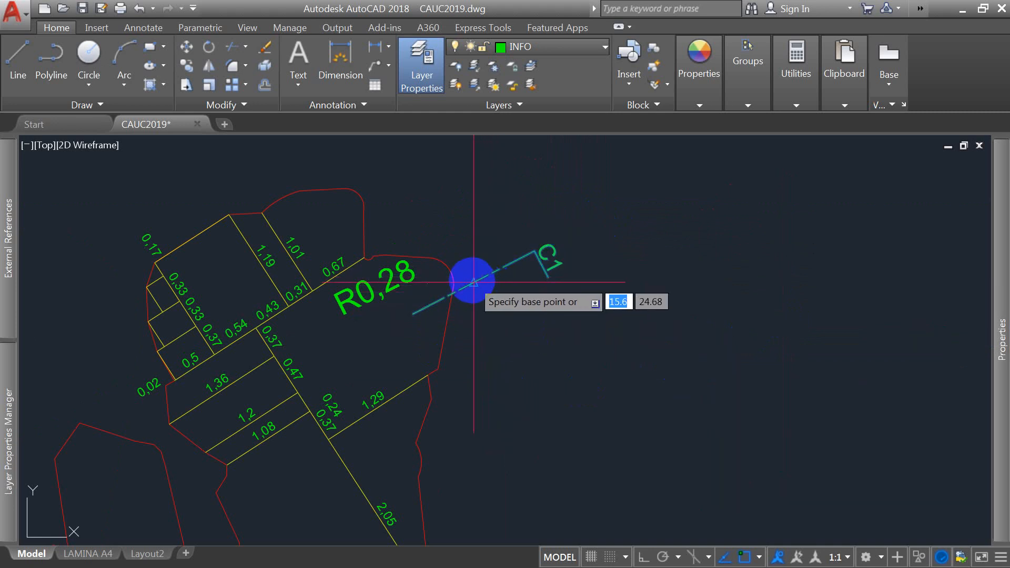
left_click(476, 281)
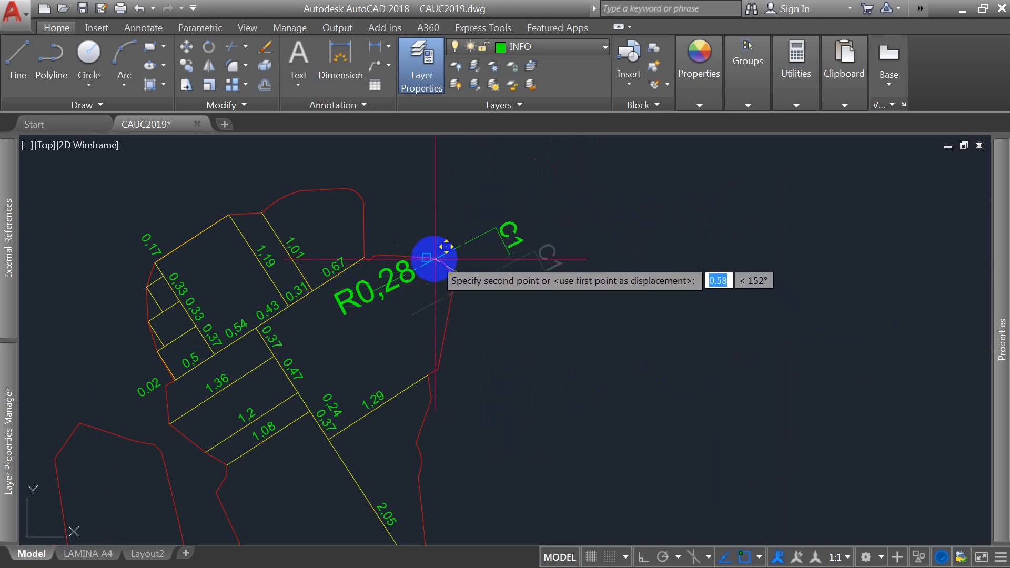
left_click(447, 267)
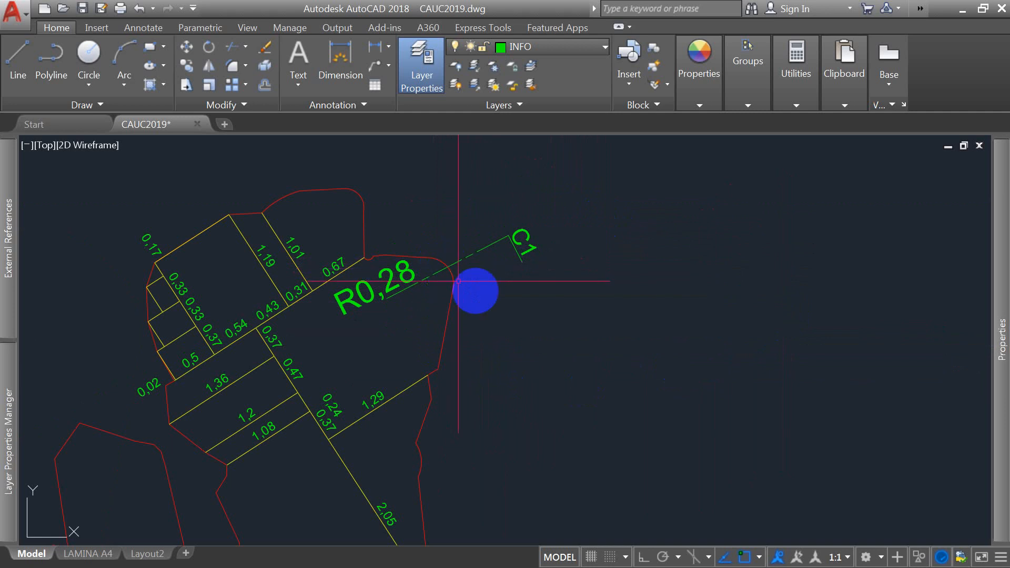
Step: Switch to the LAMINA A4 layout and check how the section mark displays in the 1:1 plan
scroll(460, 184, "down", 4)
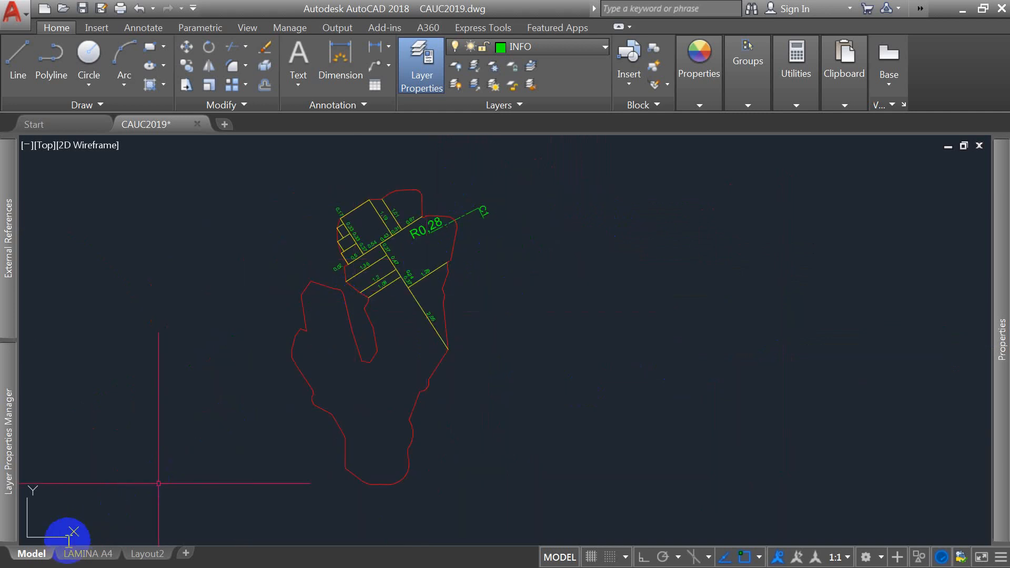
left_click(88, 553)
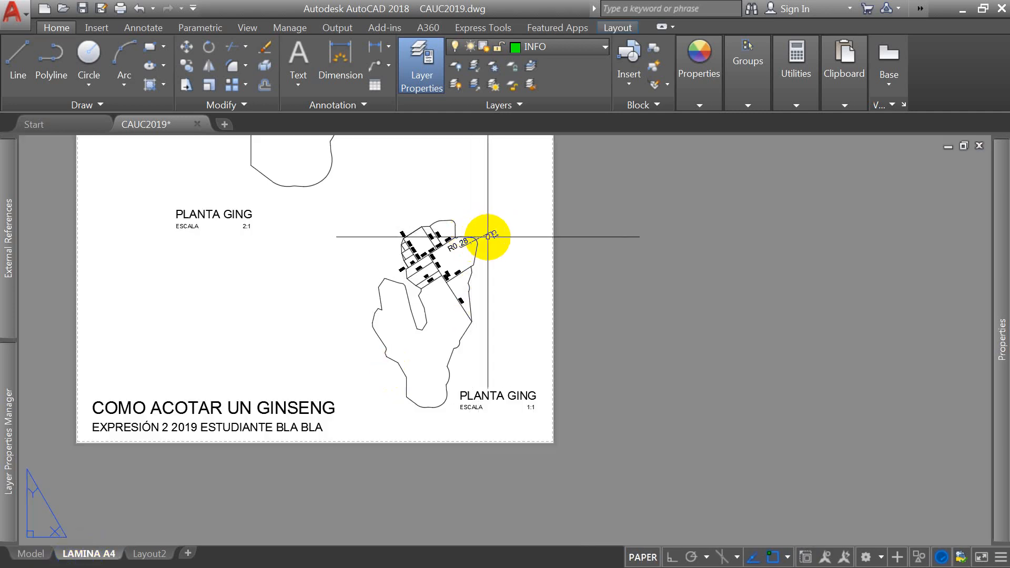
scroll(492, 232, "up", 3)
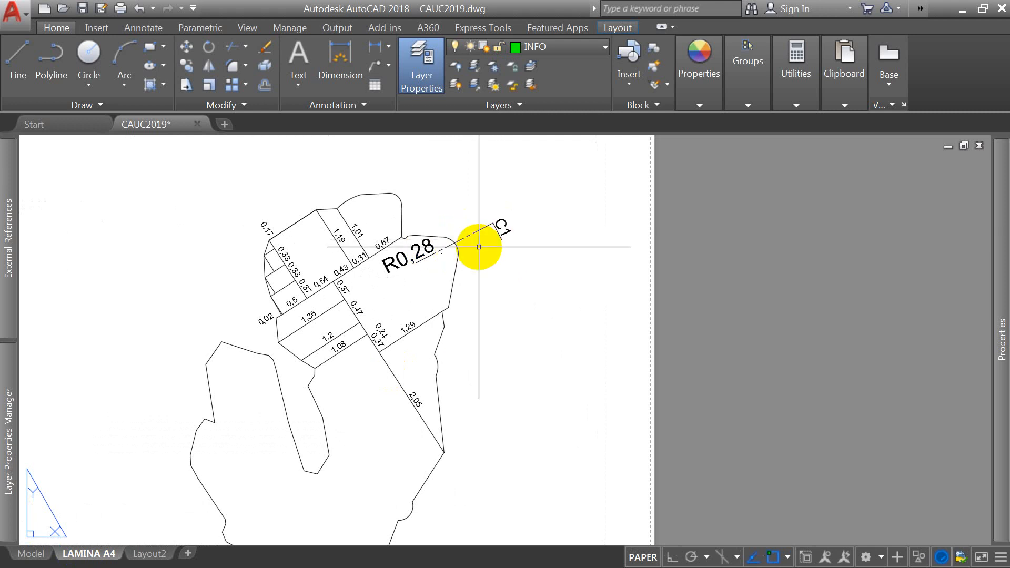
scroll(481, 245, "down", 2)
scroll(478, 247, "down", 2)
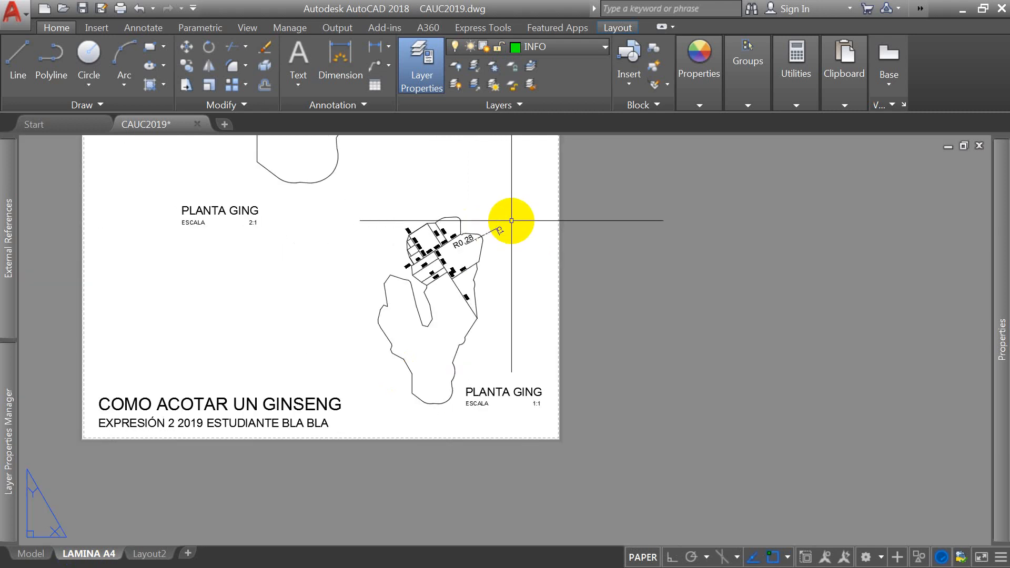
scroll(429, 248, "down", 2)
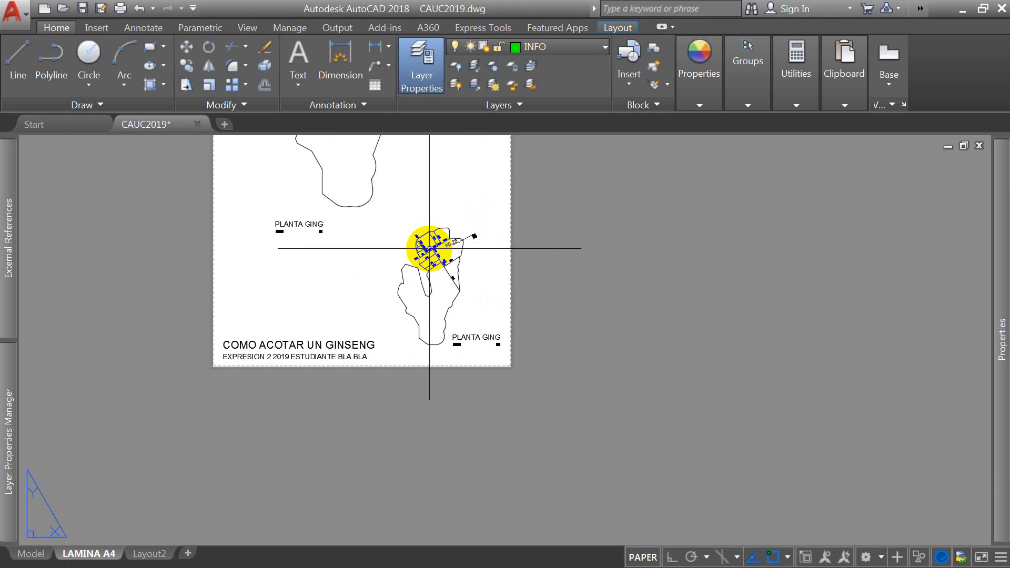
scroll(412, 282, "down", 2)
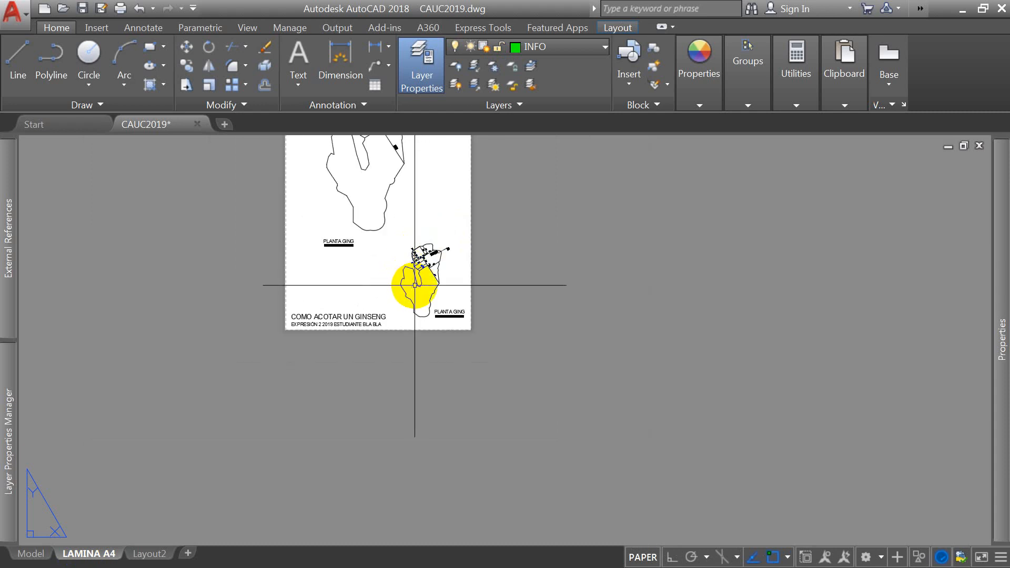
Step: Activate the 1:1 plan viewport, regenerate its display and return to paper space
scroll(516, 254, "up", 4)
double_click(493, 253)
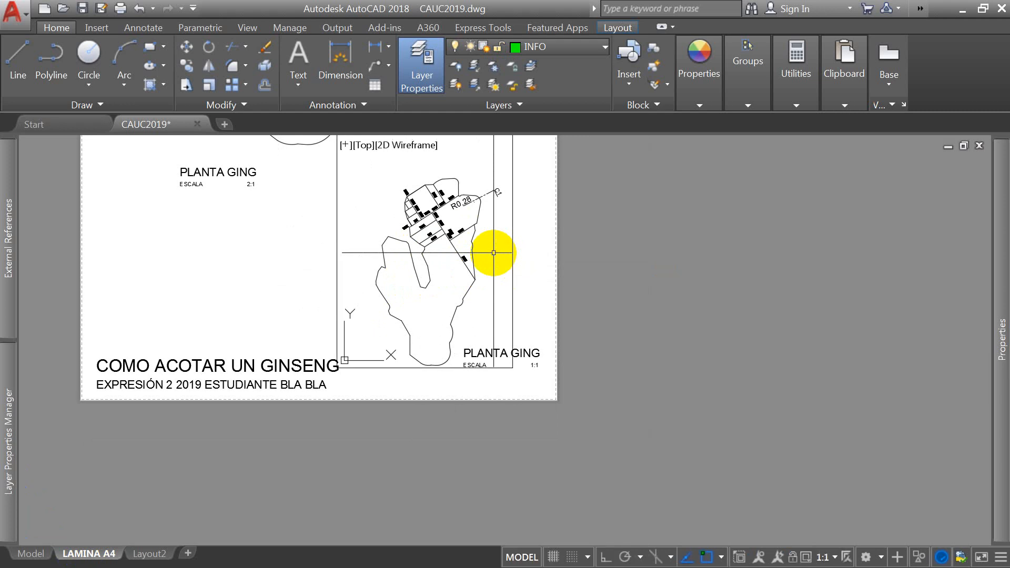
type("RE")
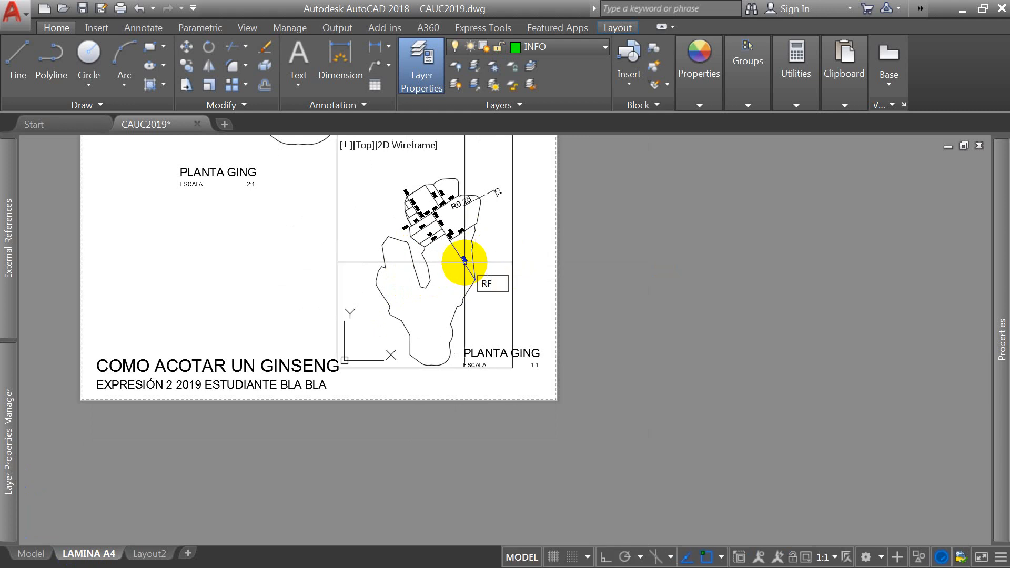
key("Return")
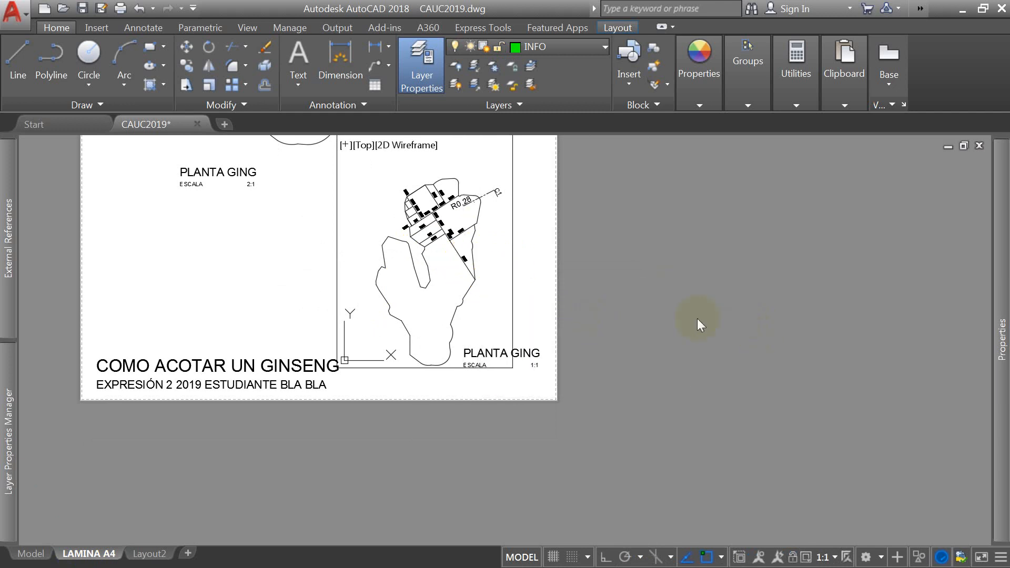
double_click(685, 302)
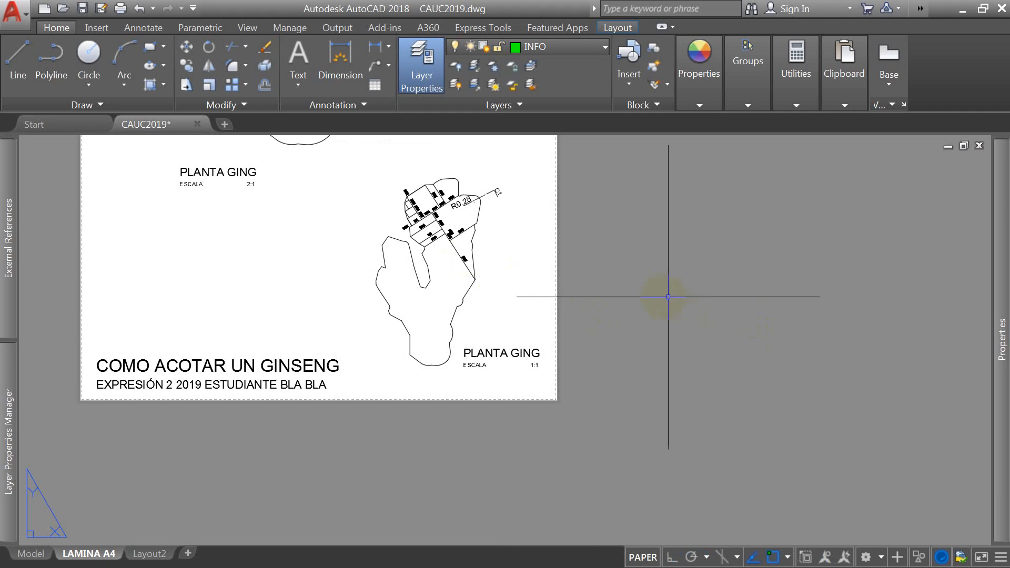
scroll(639, 281, "down", 2)
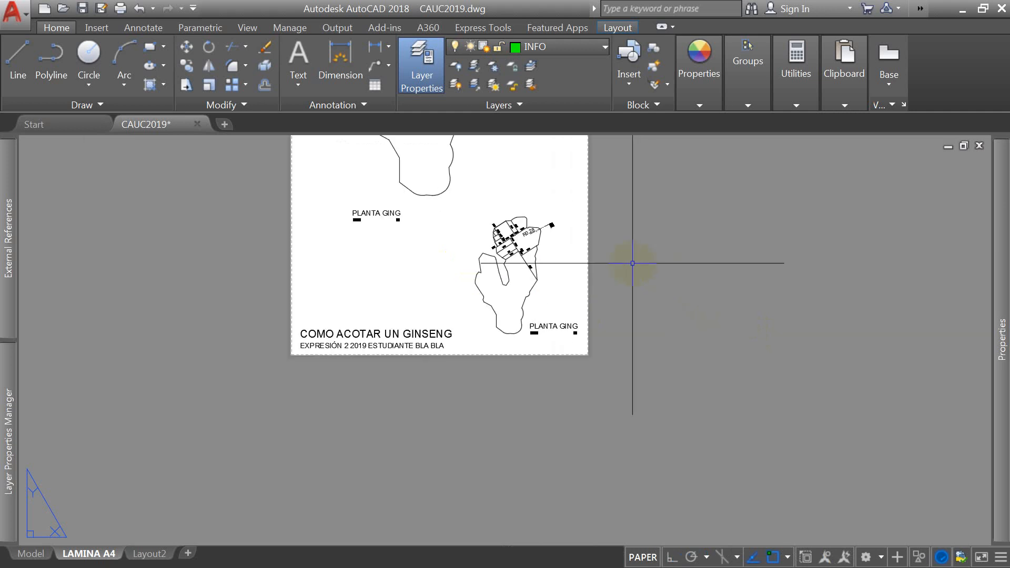
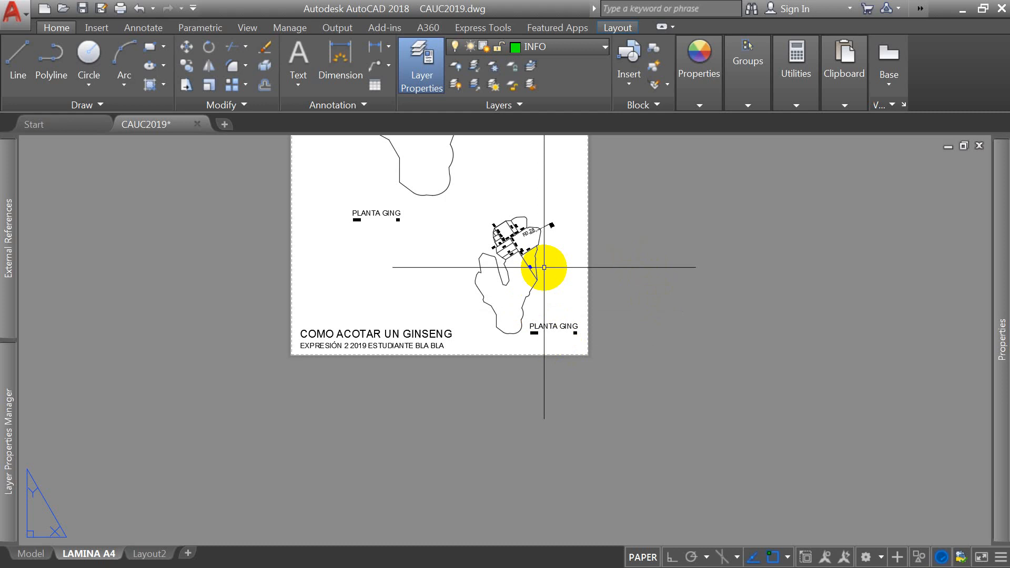
Step: Set the PSLTSCALE variable to 0 for the LAMINA A4 layout
scroll(550, 171, "up", 4)
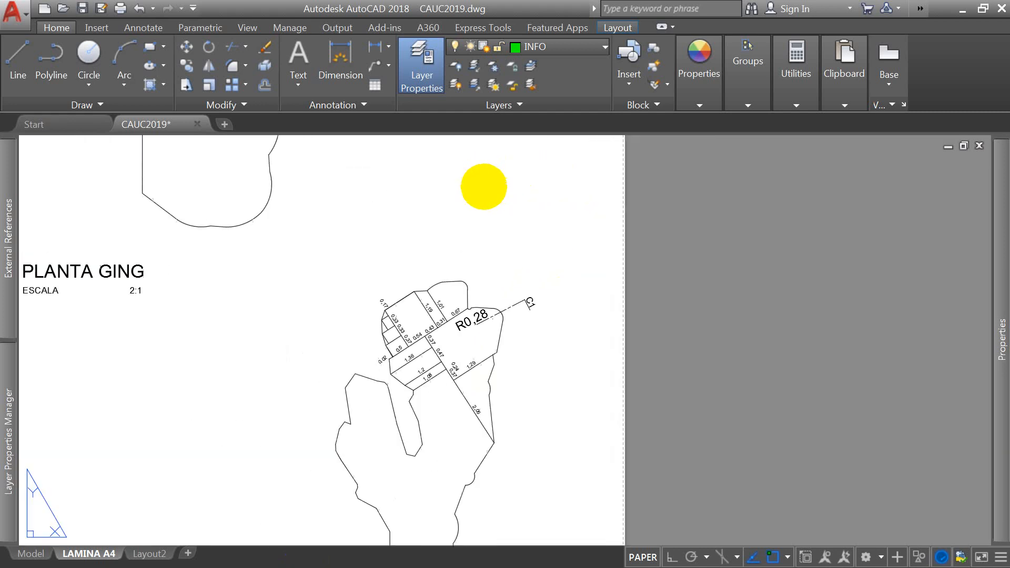
scroll(483, 186, "down", 4)
left_click(500, 235)
left_click(566, 244)
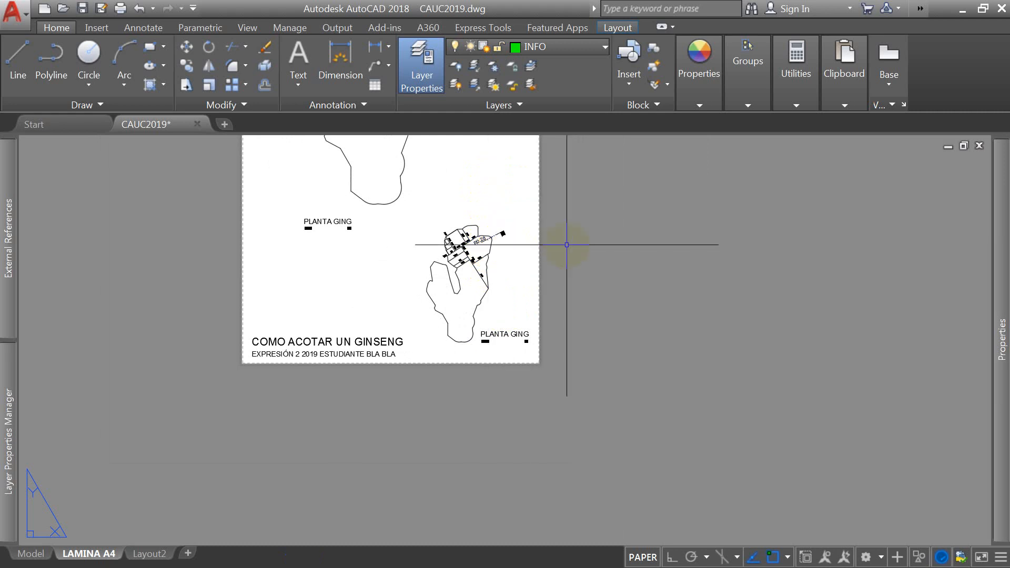
type("PS")
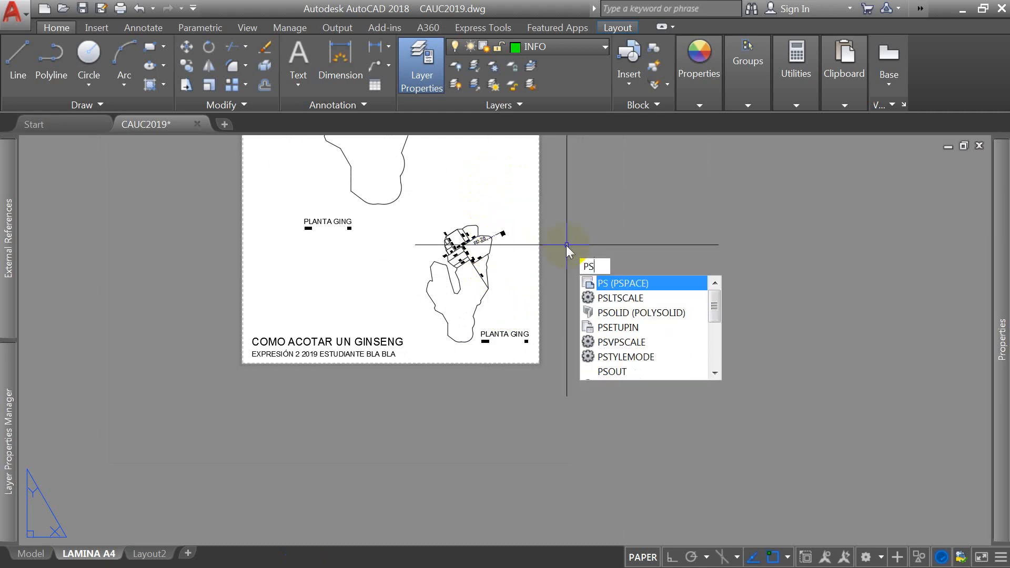
type("LTSCALE")
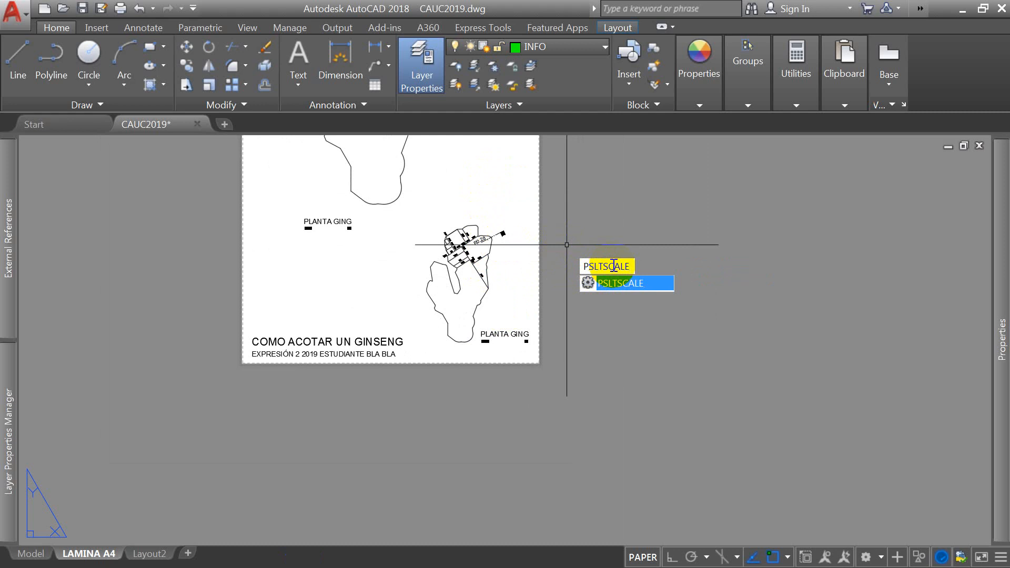
left_click(623, 281)
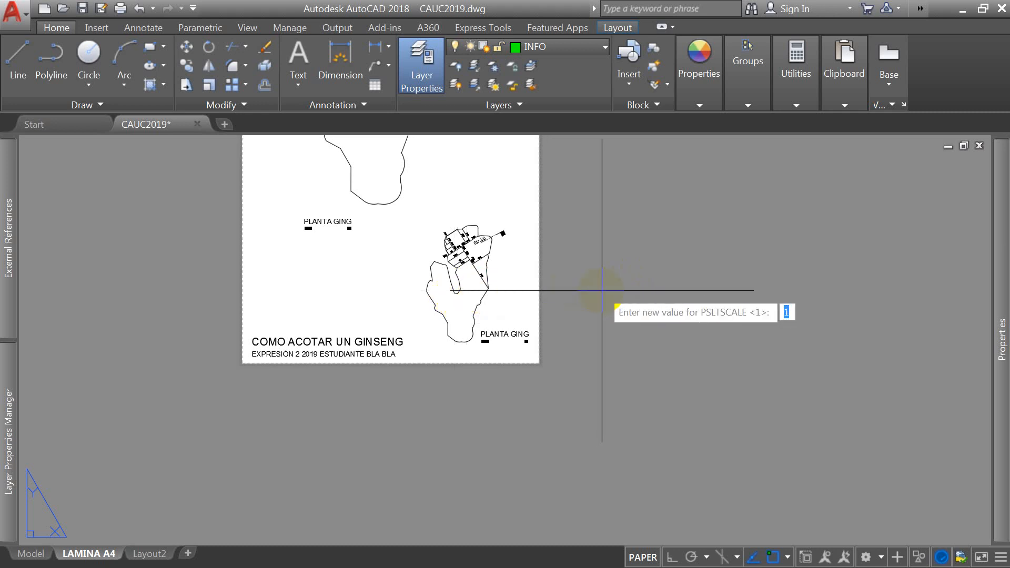
type("0")
key("Return")
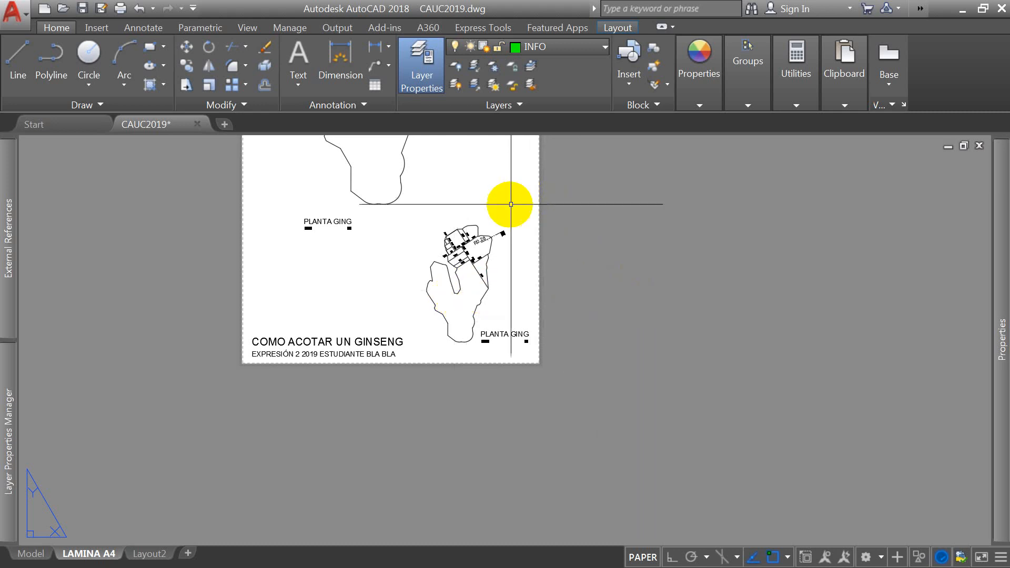
Step: Regenerate the 1:1 viewport with the new PSLTSCALE setting, return to paper space and check the section line's dashes
double_click(488, 208)
type("RE")
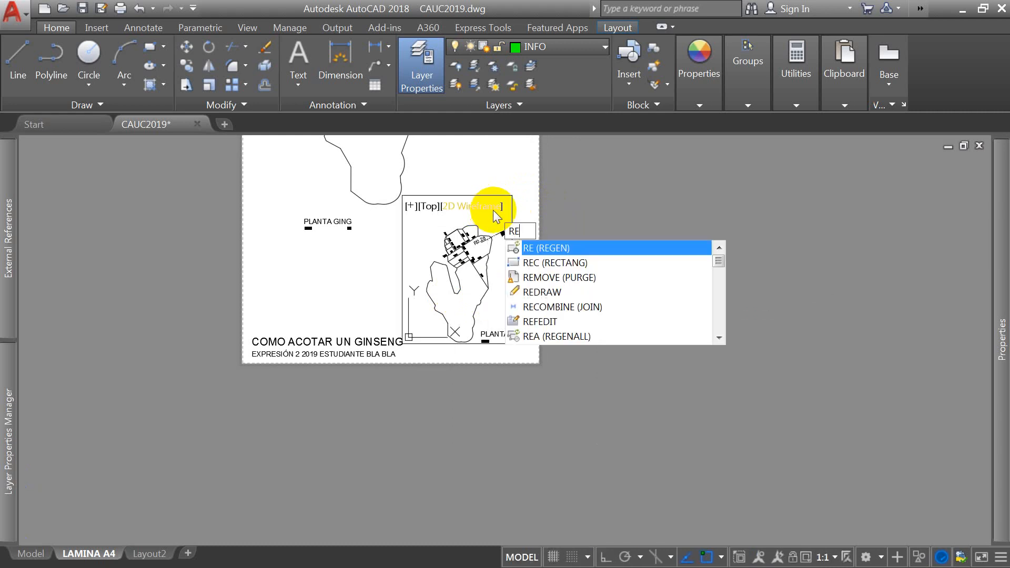
key("Return")
left_click(490, 241)
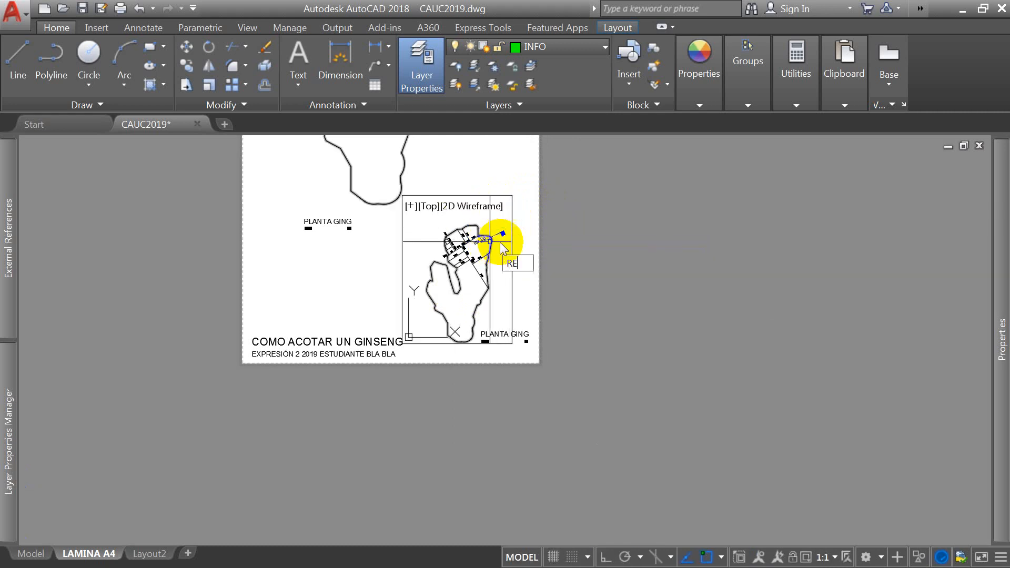
key("Escape")
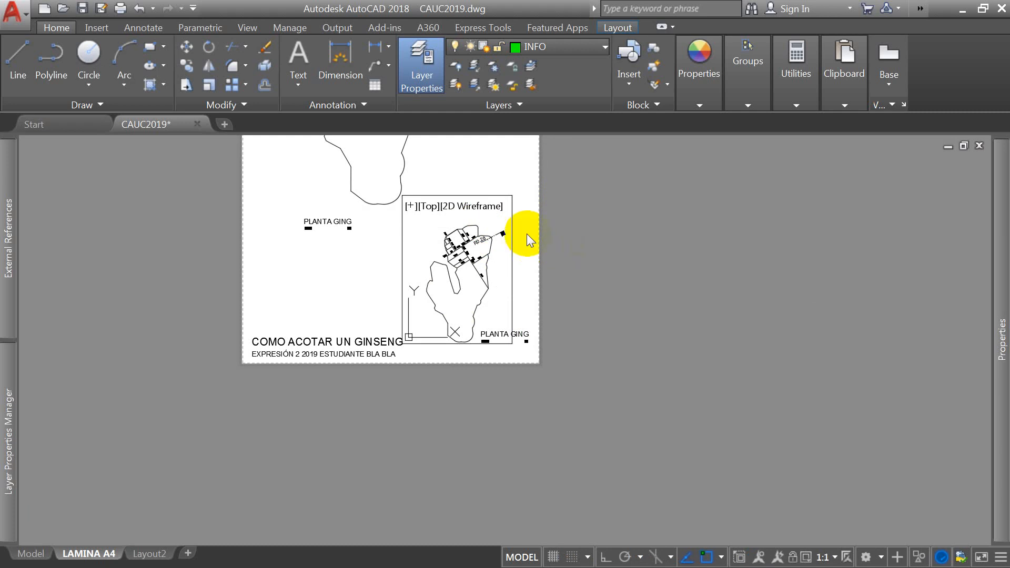
type("RE")
key("Return")
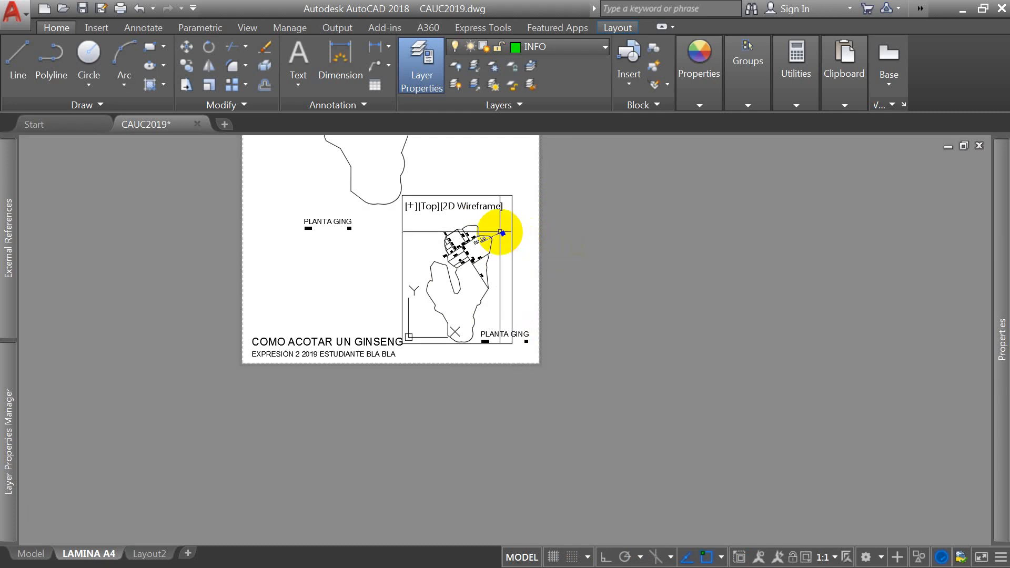
double_click(519, 231)
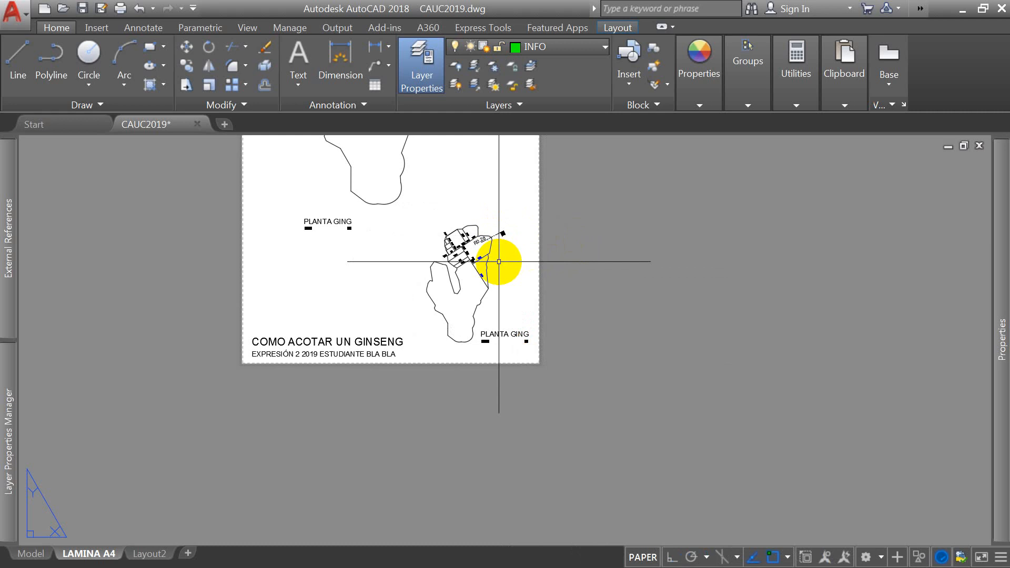
scroll(498, 262, "up", 2)
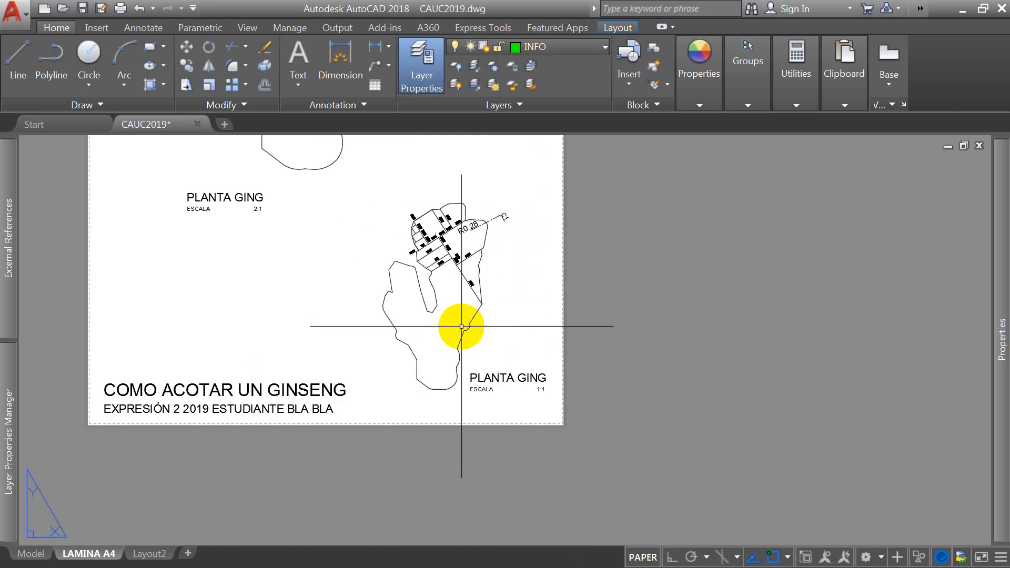
Step: Zoom to the full LAMINA A4 sheet and plot the layout with AutoCAD PDF (General Documentation).pc3 and the GING.ctb plot style table
scroll(473, 349, "down", 5)
scroll(489, 333, "up", 1)
type("z")
key("Return")
type("e")
key("Return")
key("super+p")
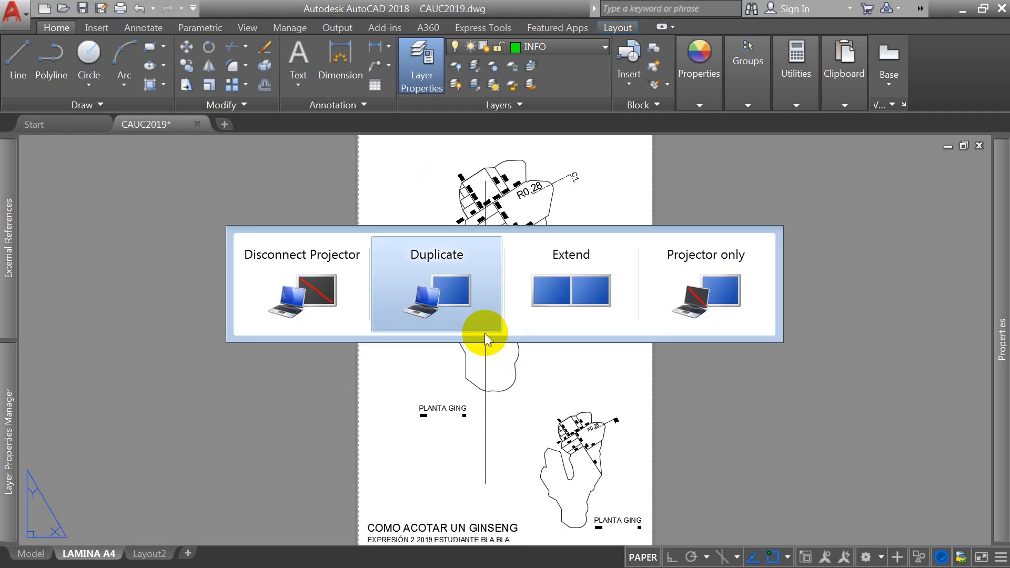
key("Escape")
key("ctrl+p")
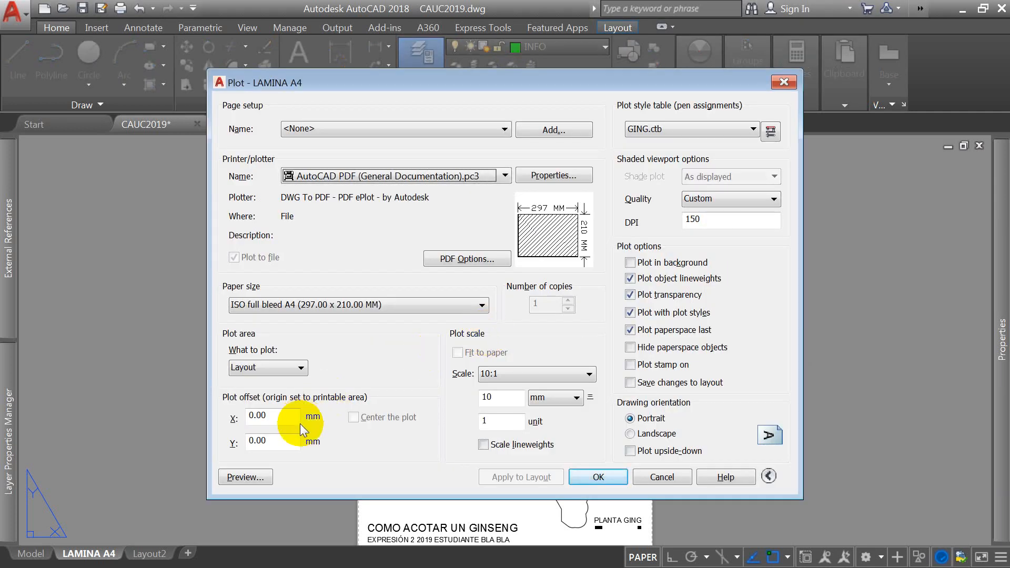
left_click(598, 478)
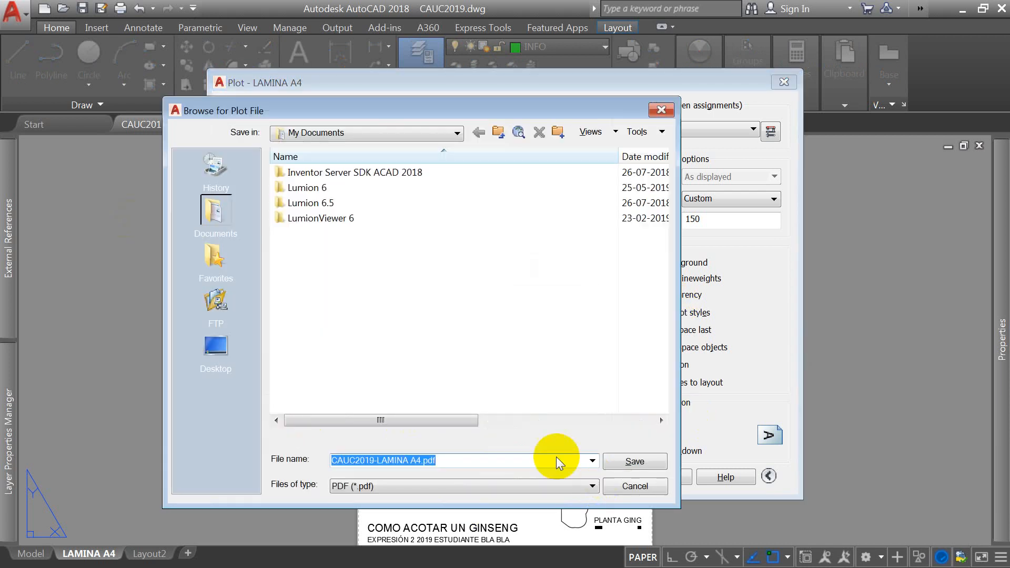
Step: Save the plot as CAUC2019-LAMINA A4B.pdf in the Desktop folder 2019 EXPRE 2
left_click(224, 348)
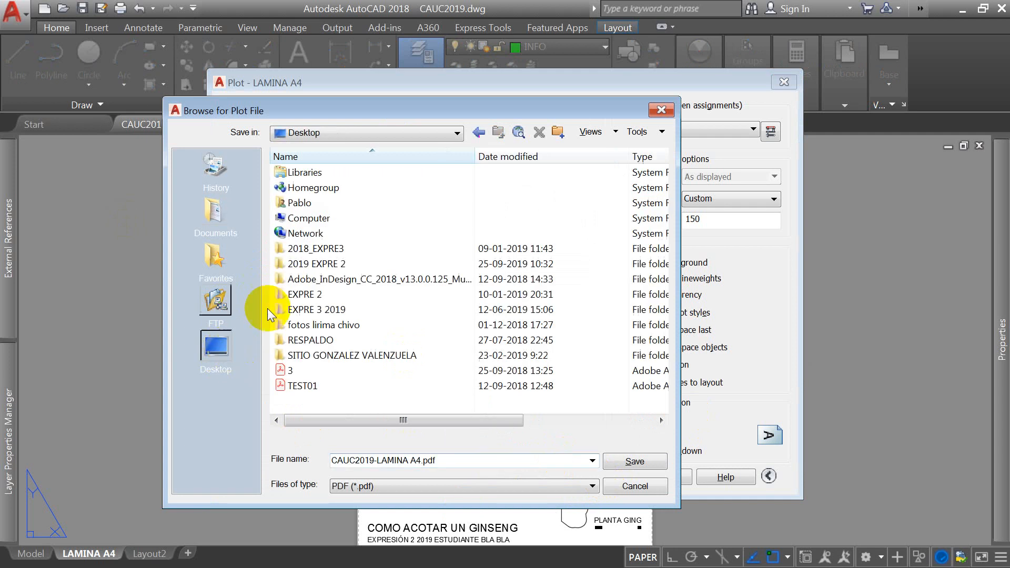
double_click(317, 263)
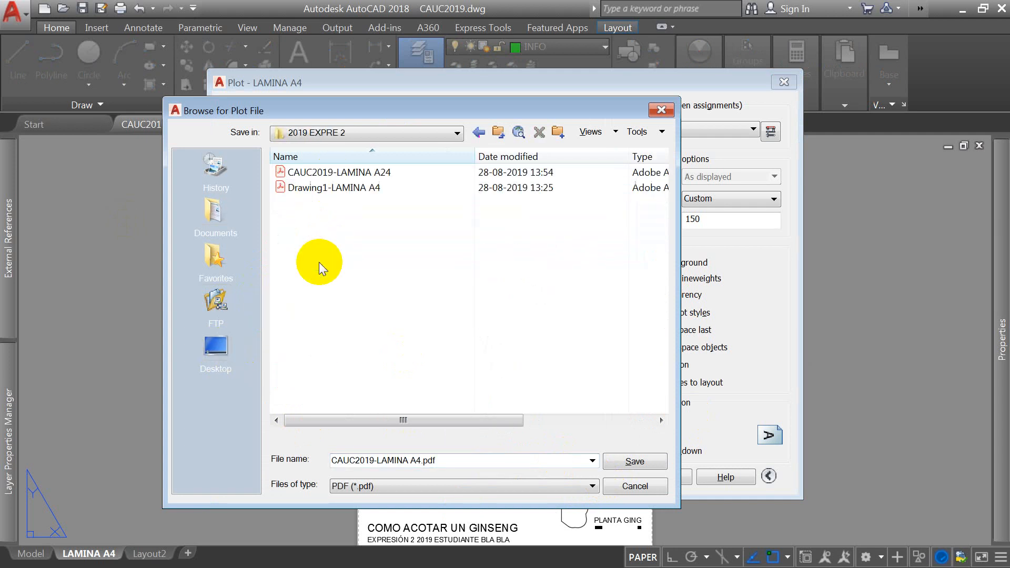
left_click(420, 462)
left_click(421, 461)
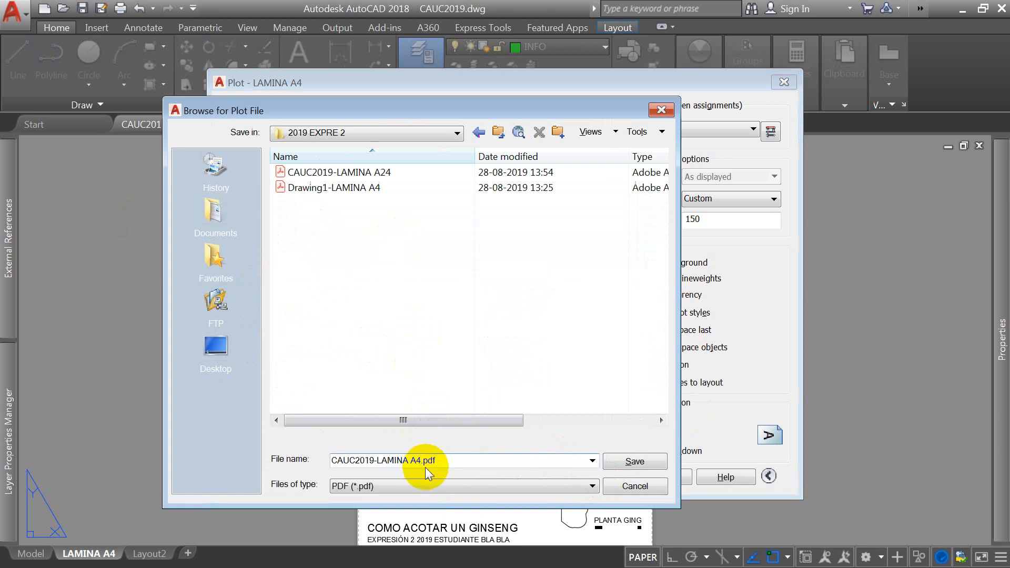
left_click(620, 463)
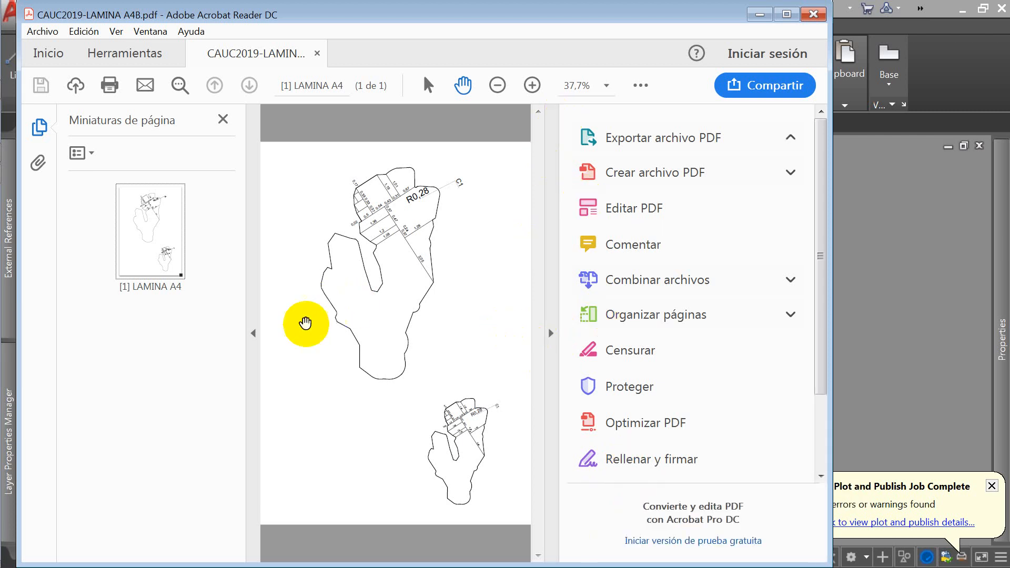
Step: Enlarge the plotted PDF to 300% and examine the C1 section line's dashes in the larger plan
left_click(251, 333)
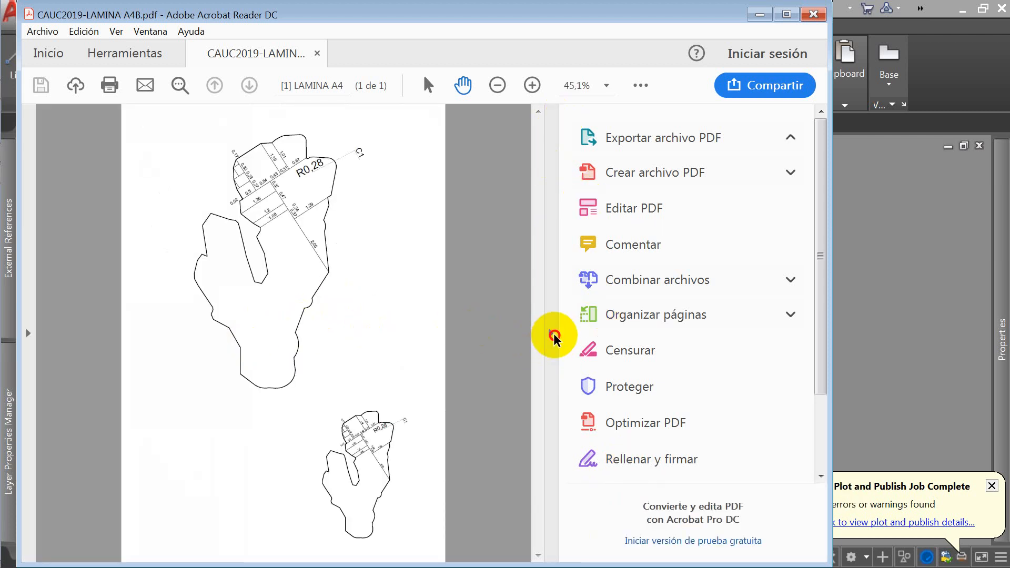
left_click(552, 331)
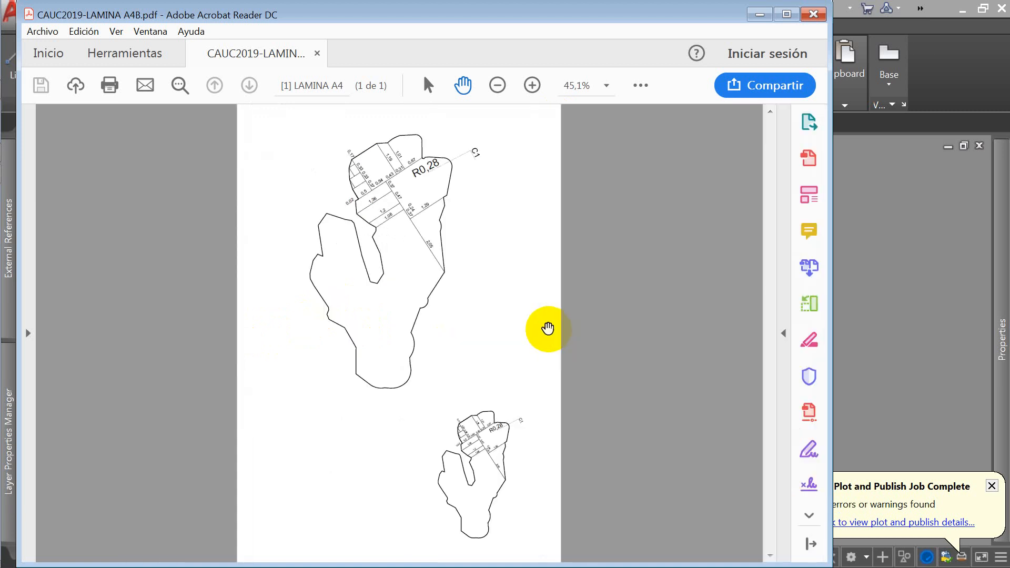
left_click(533, 84)
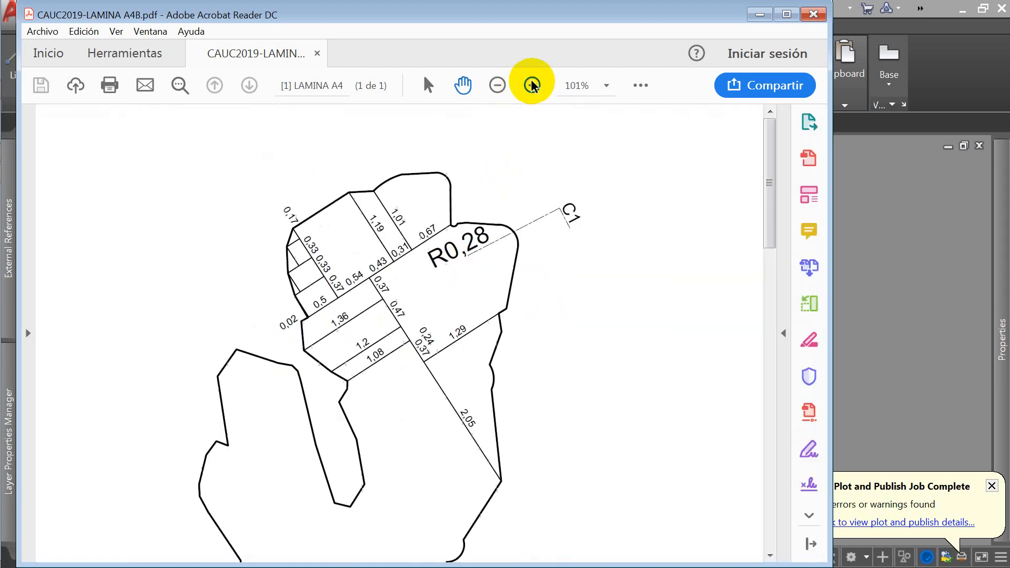
left_click(533, 85)
left_click(531, 86)
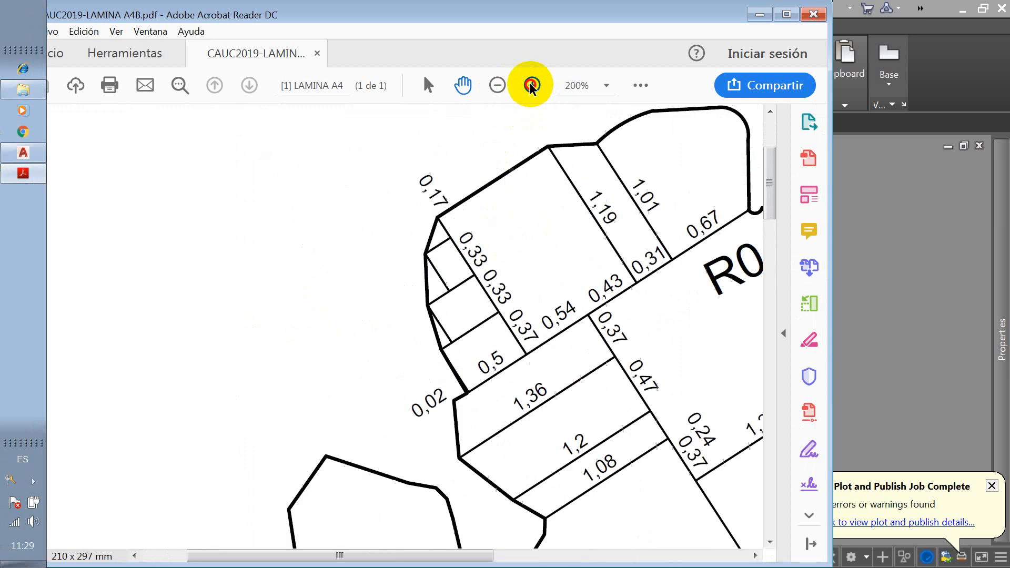
left_click(532, 85)
left_click_drag(580, 289, 387, 289)
scroll(523, 270, "up", 2)
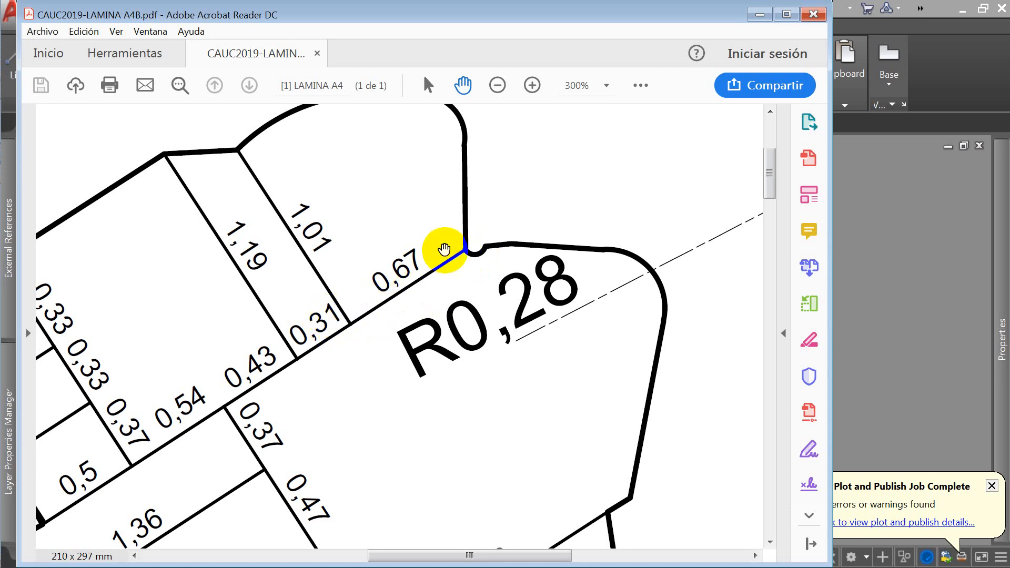
left_click_drag(451, 248, 233, 316)
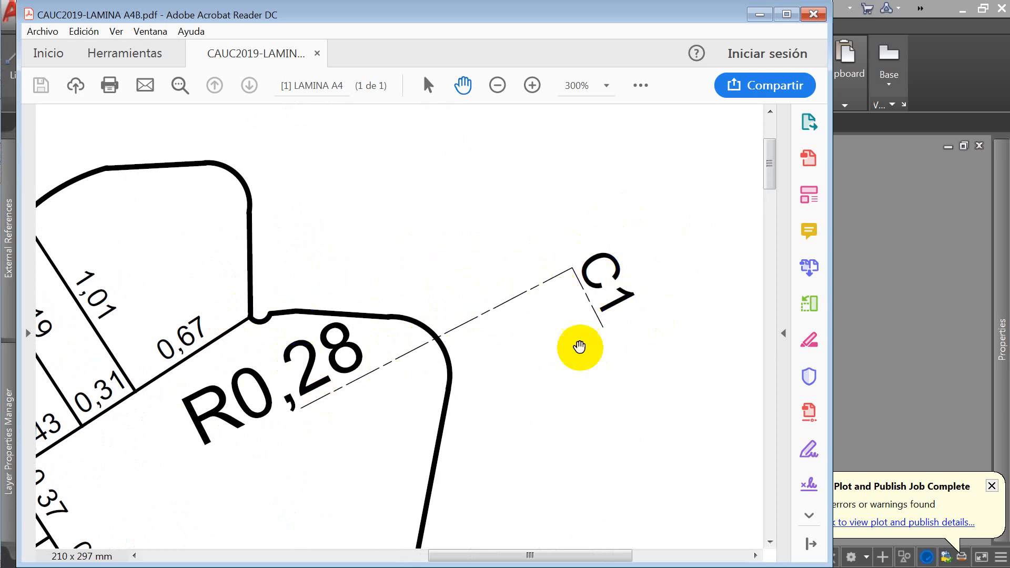
scroll(526, 206, "down", 3)
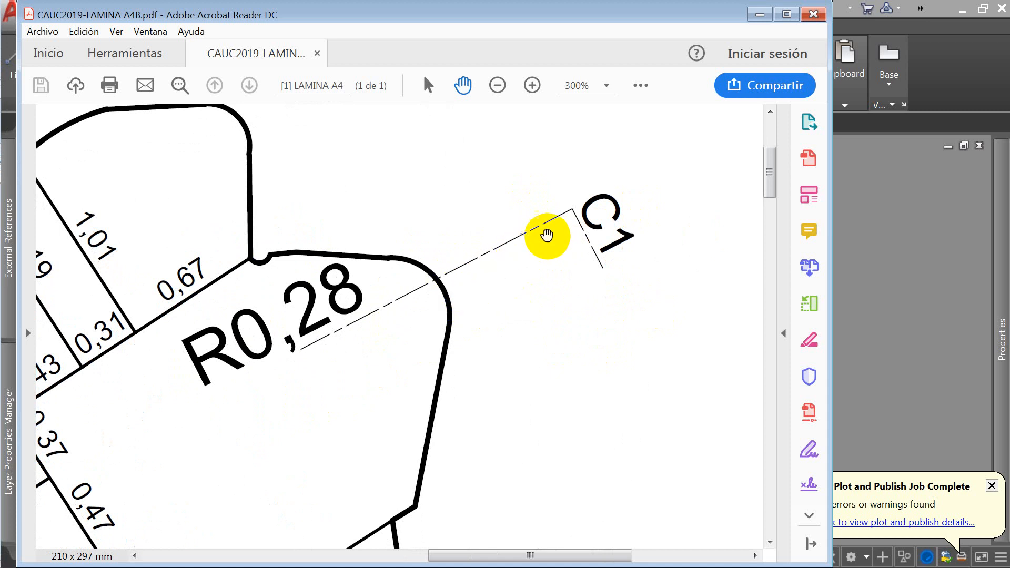
Step: Examine the rest of the plotted page, checking the smaller plan's section line and whether the plan titles were printed
left_click(499, 86)
left_click(499, 86)
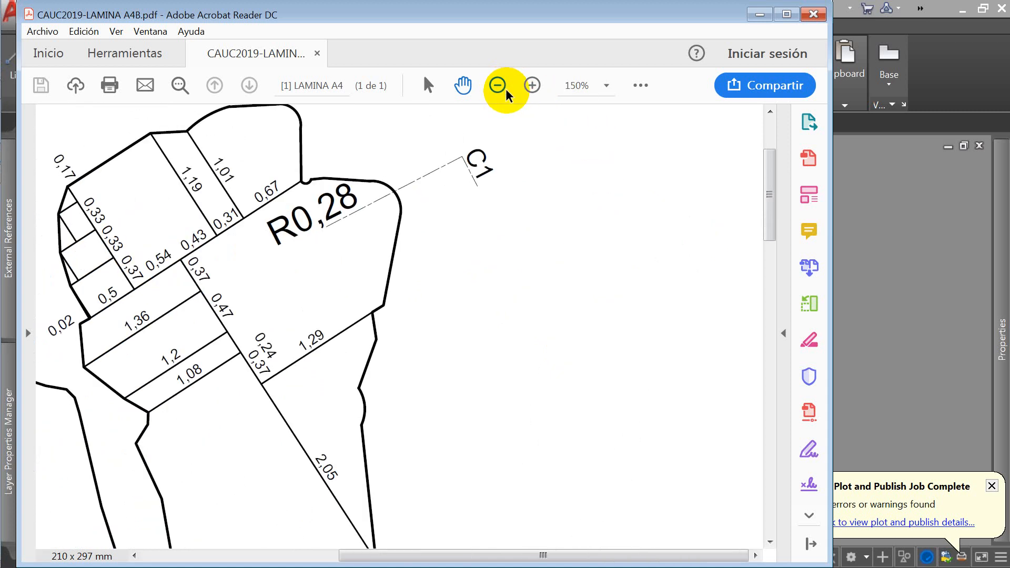
left_click(497, 86)
left_click(497, 86)
scroll(450, 191, "down", 7)
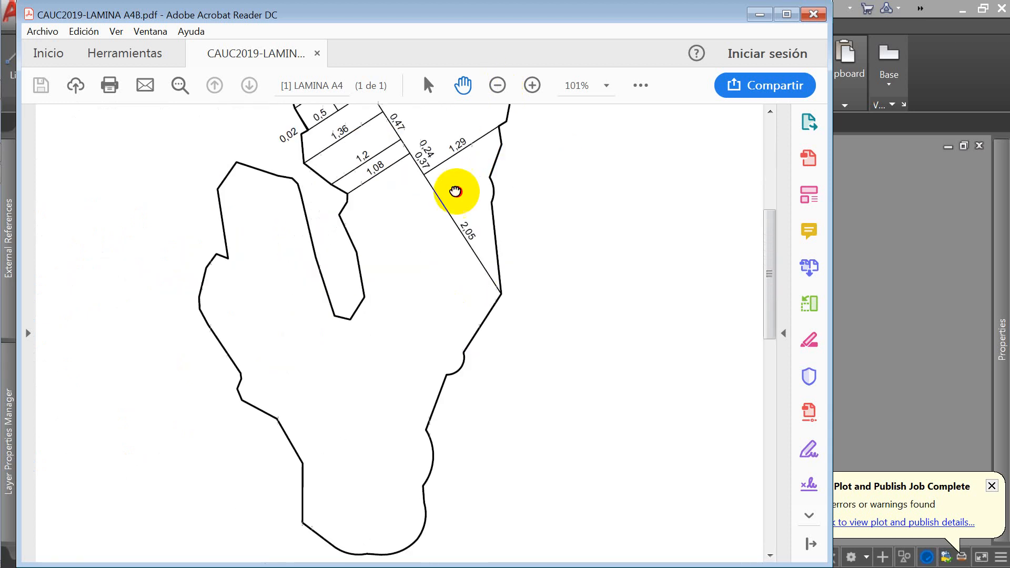
scroll(586, 196, "down", 2)
scroll(547, 311, "up", 5)
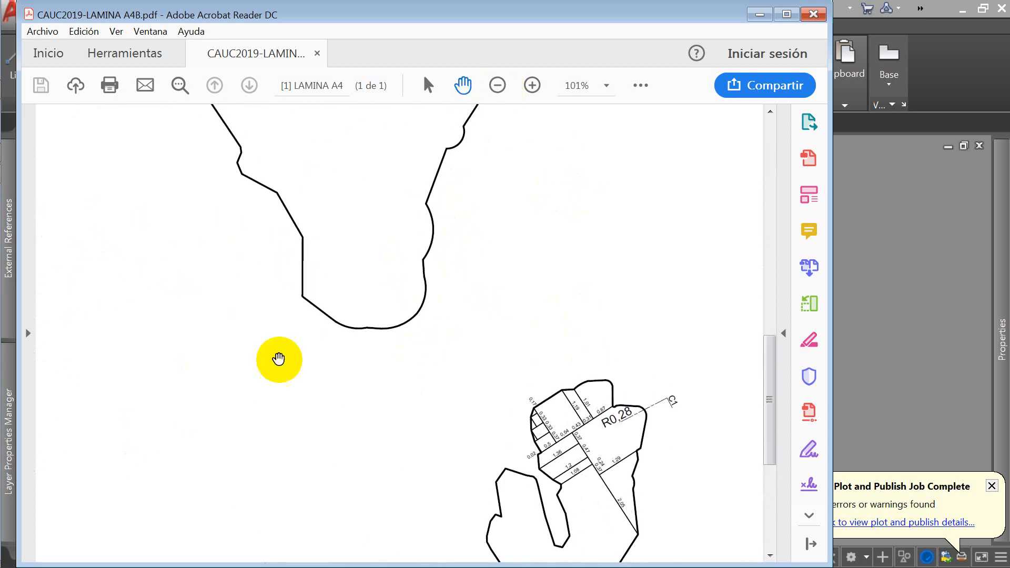
scroll(450, 298, "down", 2)
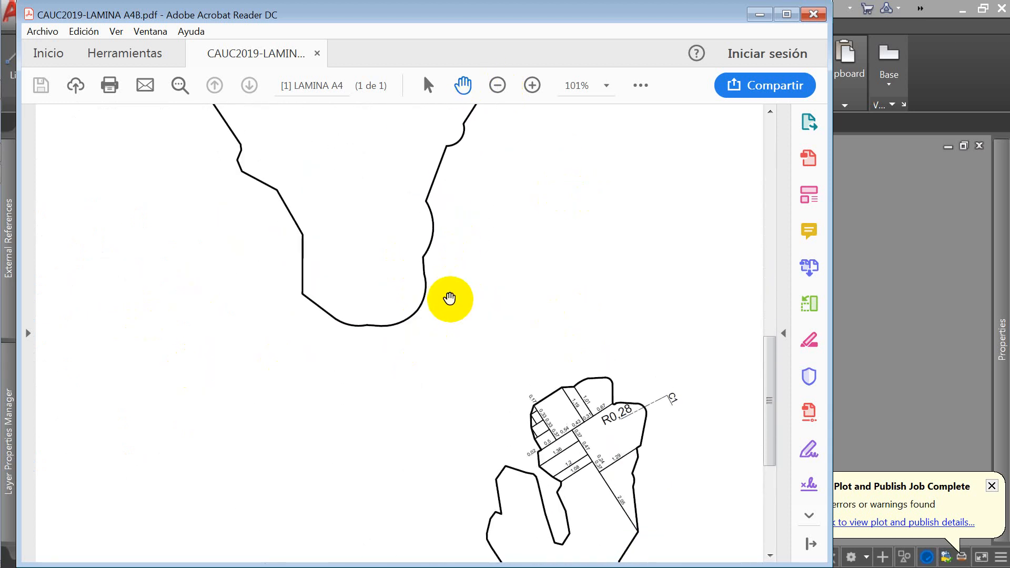
left_click(497, 86)
left_click(497, 86)
Step: Switch back to AutoCAD and check which layer the plan titles and the sheet title are on
left_click(894, 49)
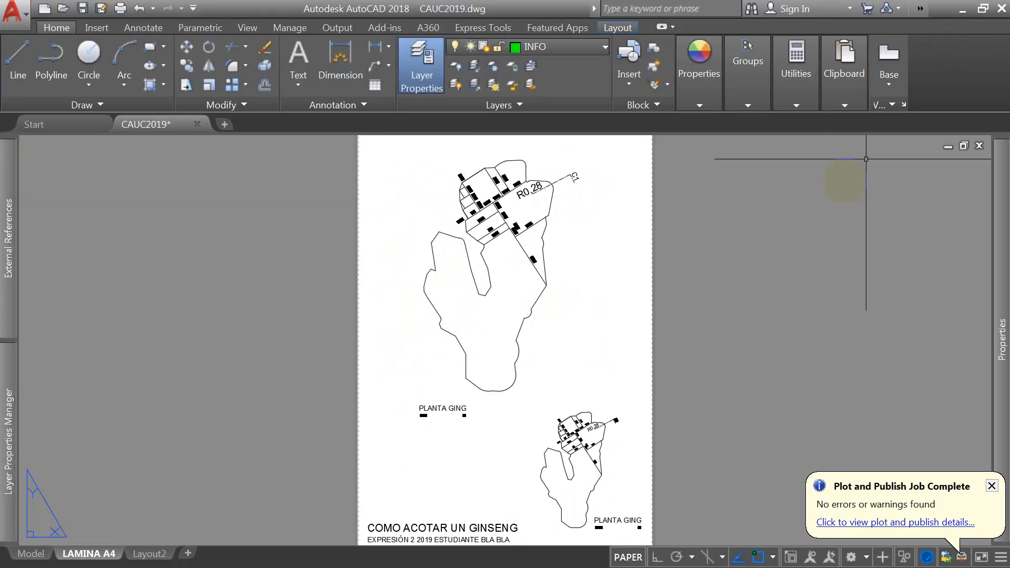
left_click(449, 411)
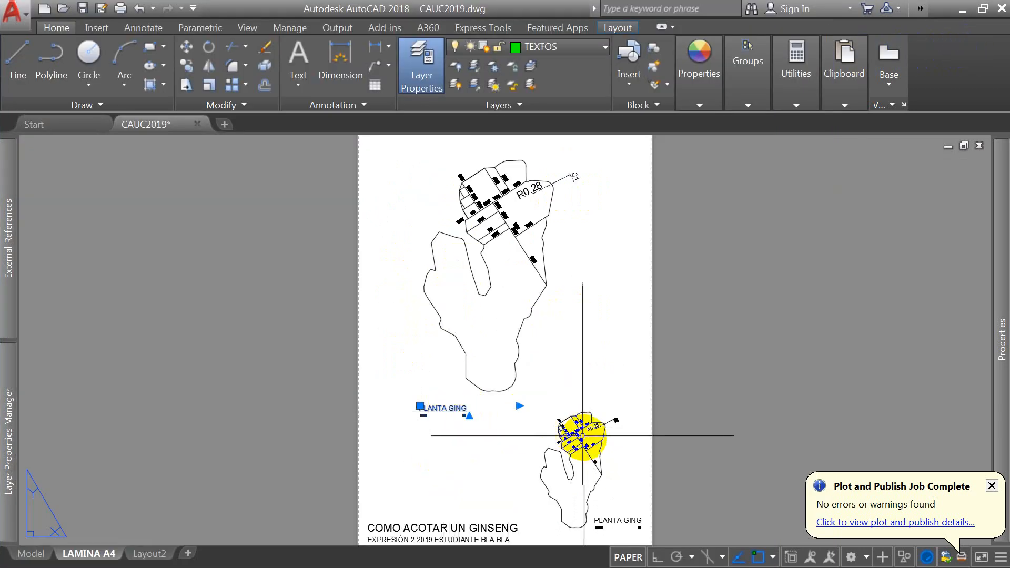
scroll(654, 216, "down", 4)
scroll(655, 263, "up", 2)
left_click(637, 351)
left_click(527, 353)
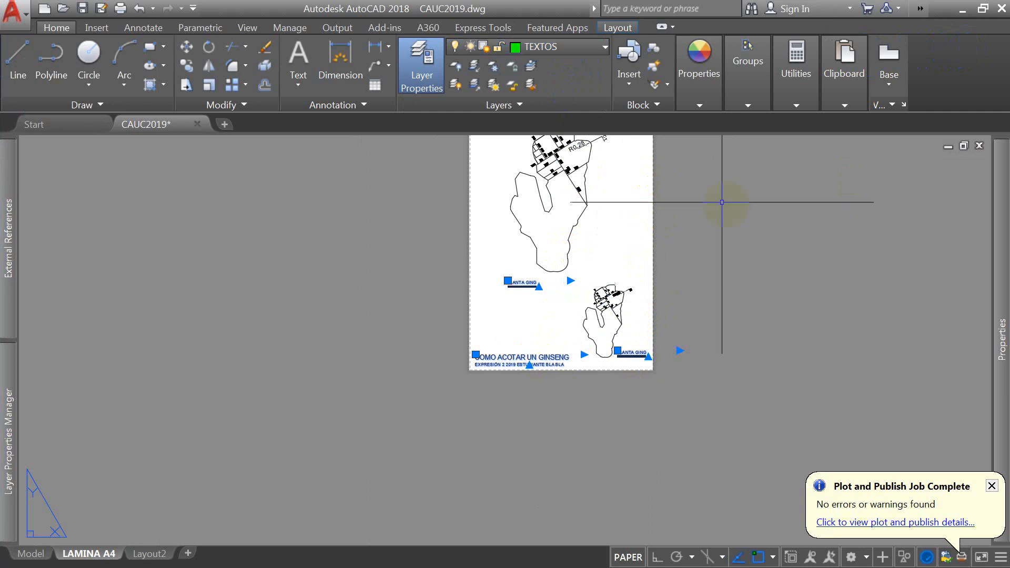
key("Escape")
Step: Enable plotting for the TEXTOS layer in the layer properties
key("Return")
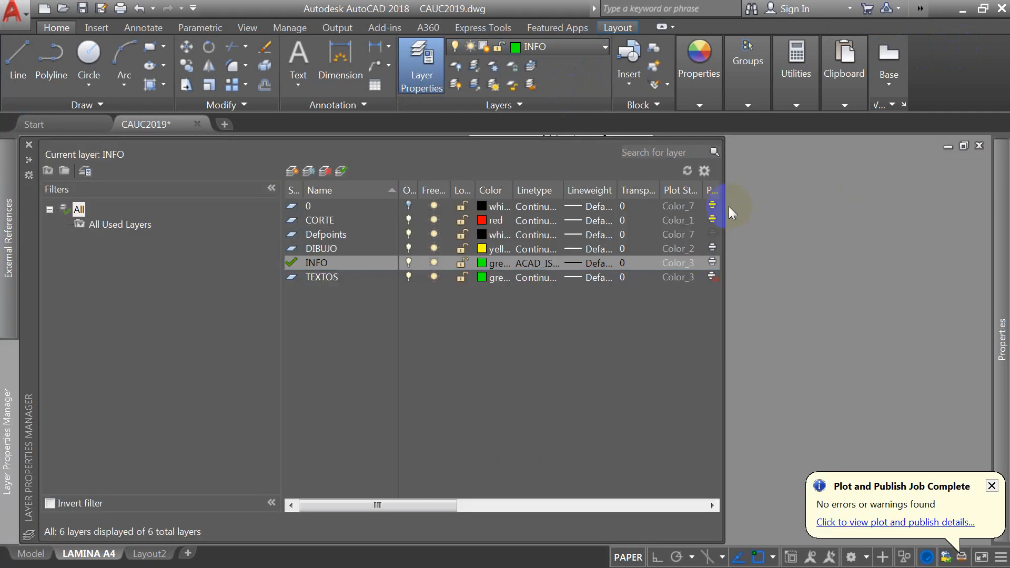
left_click(322, 279)
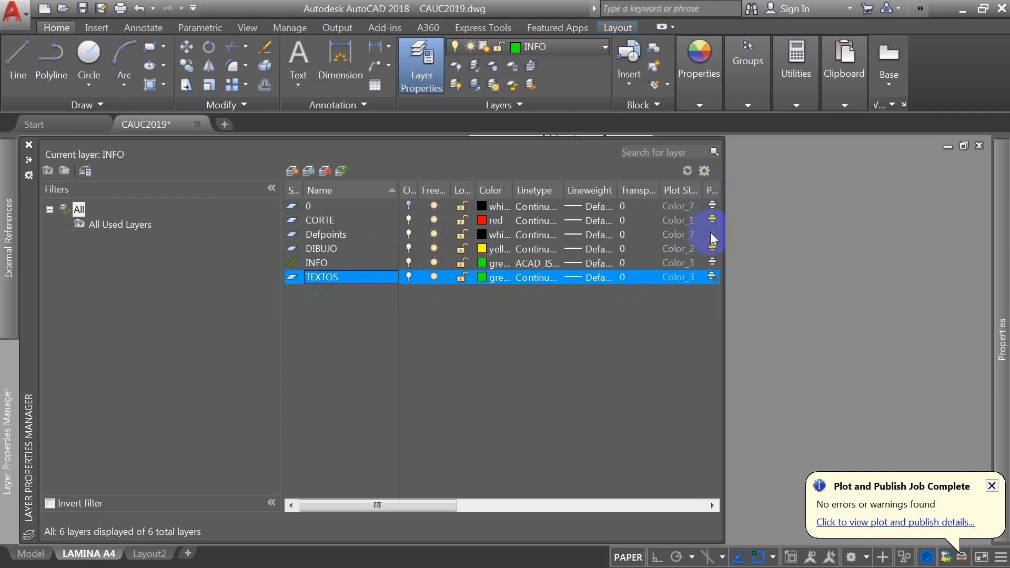
left_click(713, 277)
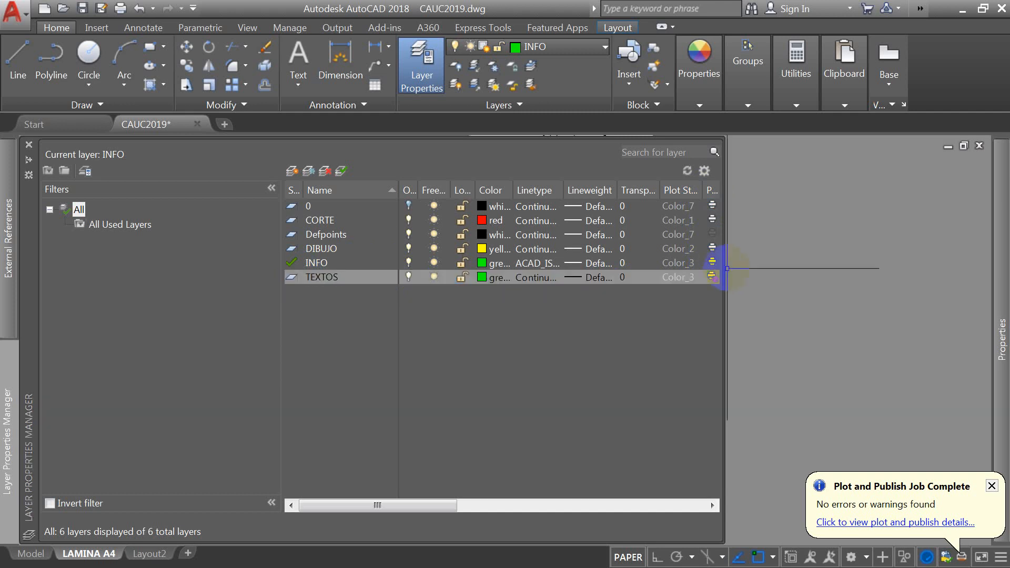
left_click(714, 278)
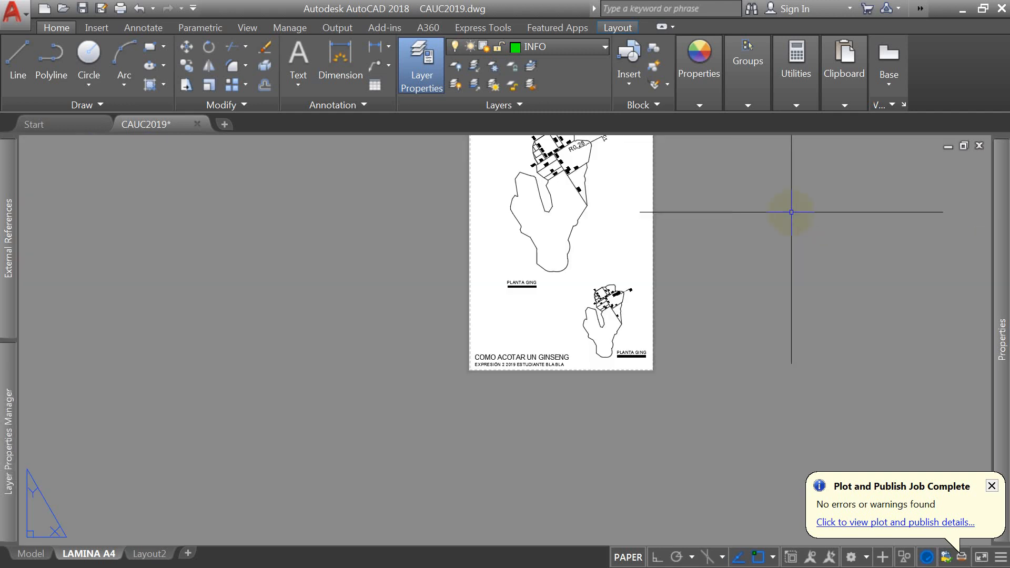
Step: Plot the LAMINA A4 layout again to PDF, saving it as CAUC2019-LAMINA A4C.pdf in the 2019 EXPRE 2 folder
key("super+p")
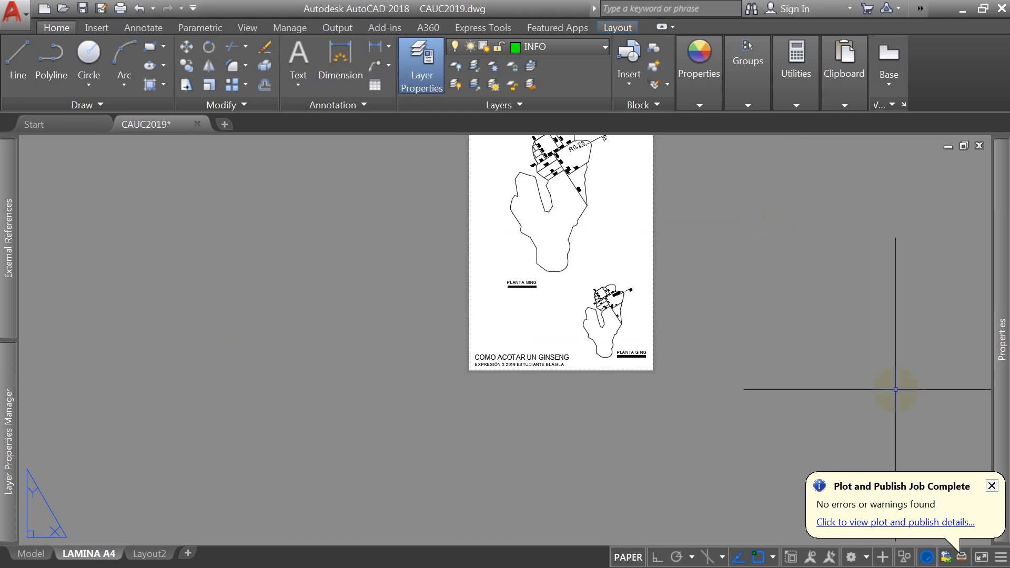
key("ctrl+p")
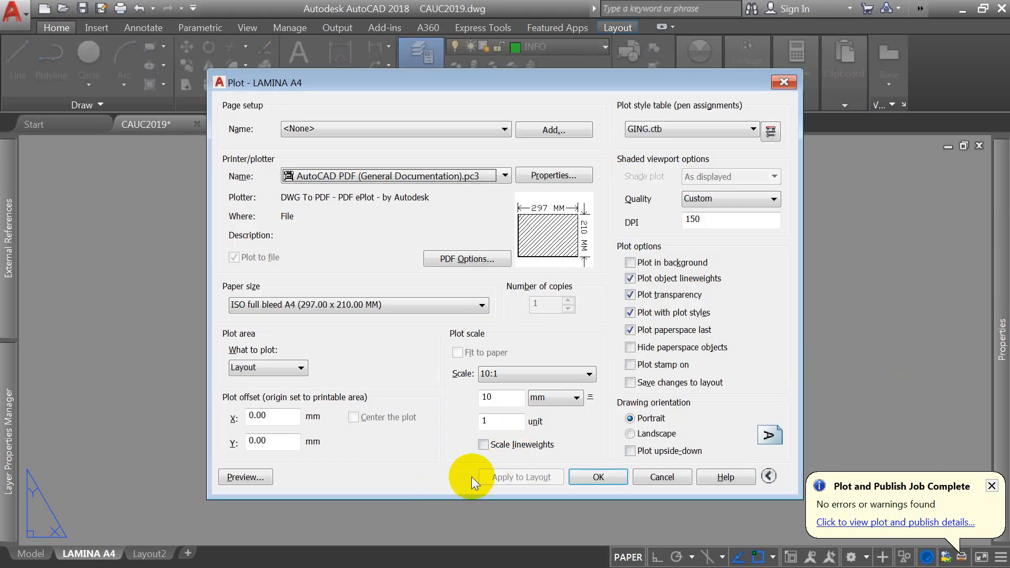
left_click(588, 477)
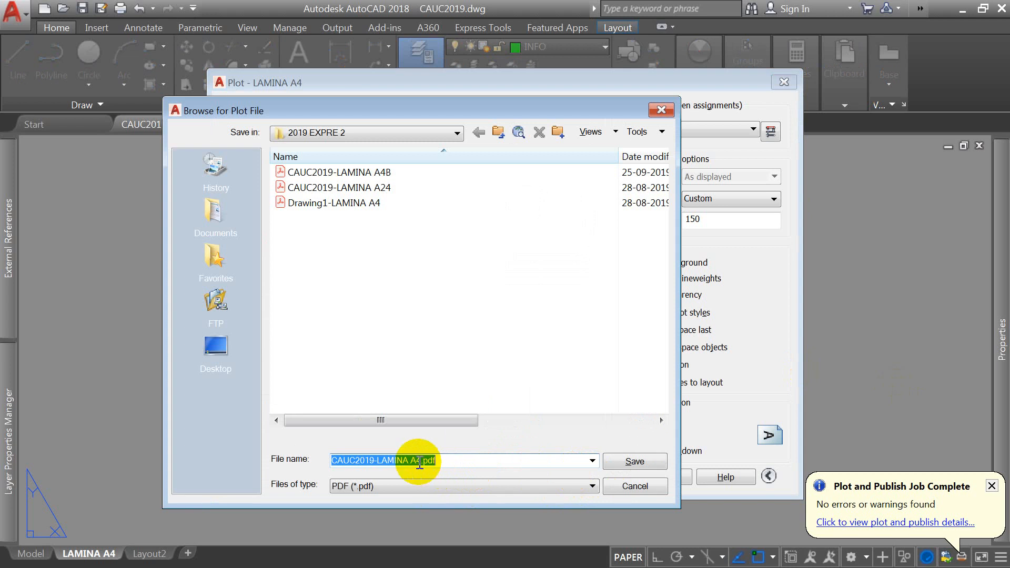
left_click_drag(416, 467, 420, 472)
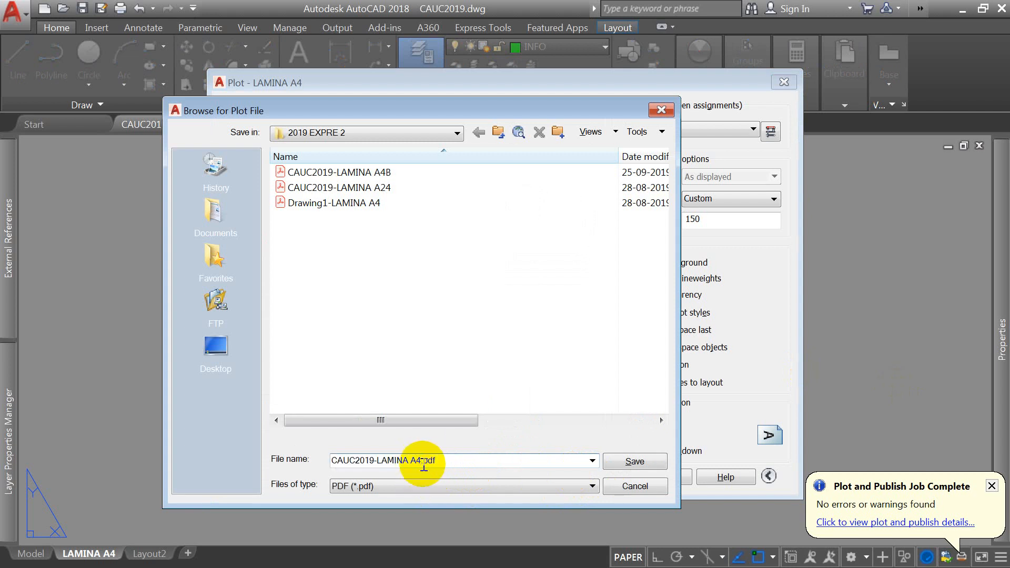
type("4C")
left_click(634, 461)
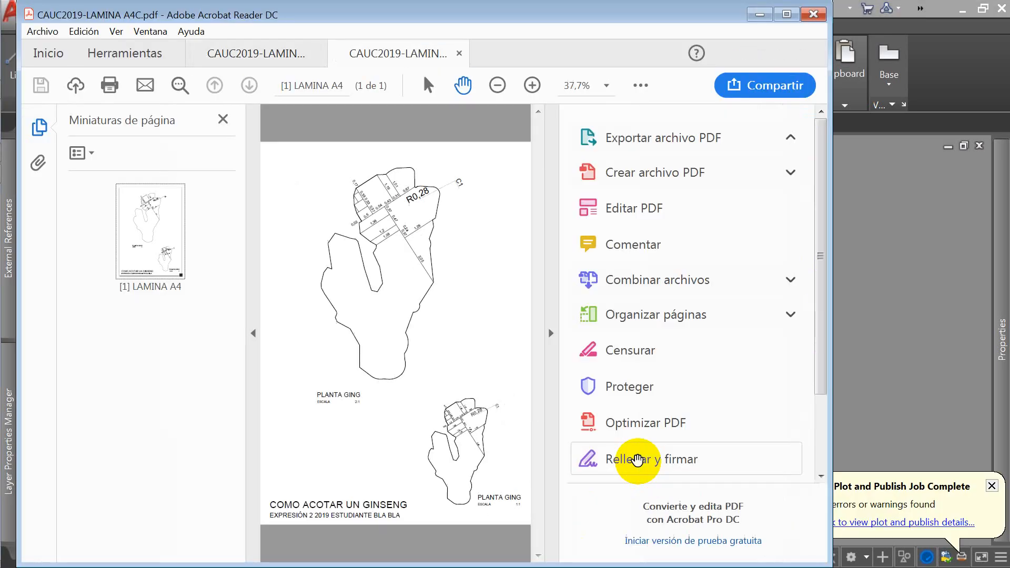
Step: Enlarge the new PDF to 125% and examine the titles, scale labels and the 1:1 plan's section mark
left_click(551, 334)
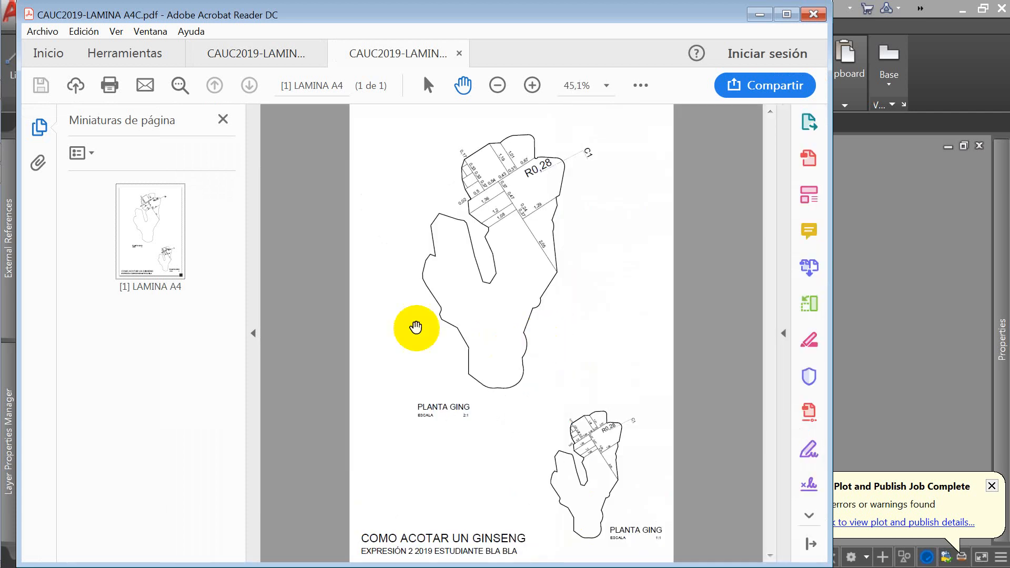
left_click(253, 334)
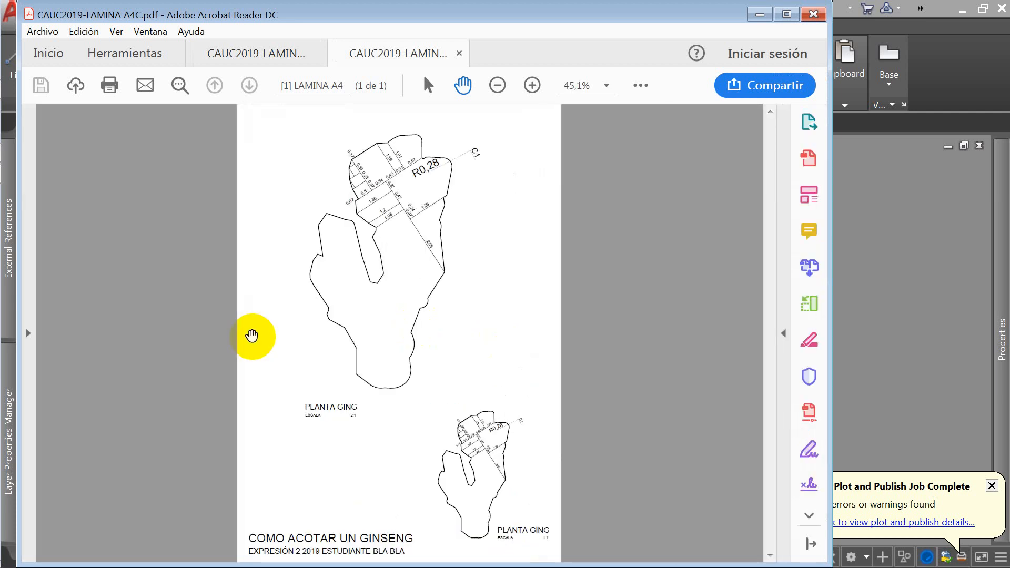
left_click(502, 84)
left_click(530, 84)
left_click(531, 84)
left_click(531, 84)
left_click_drag(508, 459, 444, 53)
mouse_move(450, 390)
left_mouse_down()
mouse_move(490, 306)
mouse_move(497, 385)
mouse_move(468, 478)
left_mouse_up()
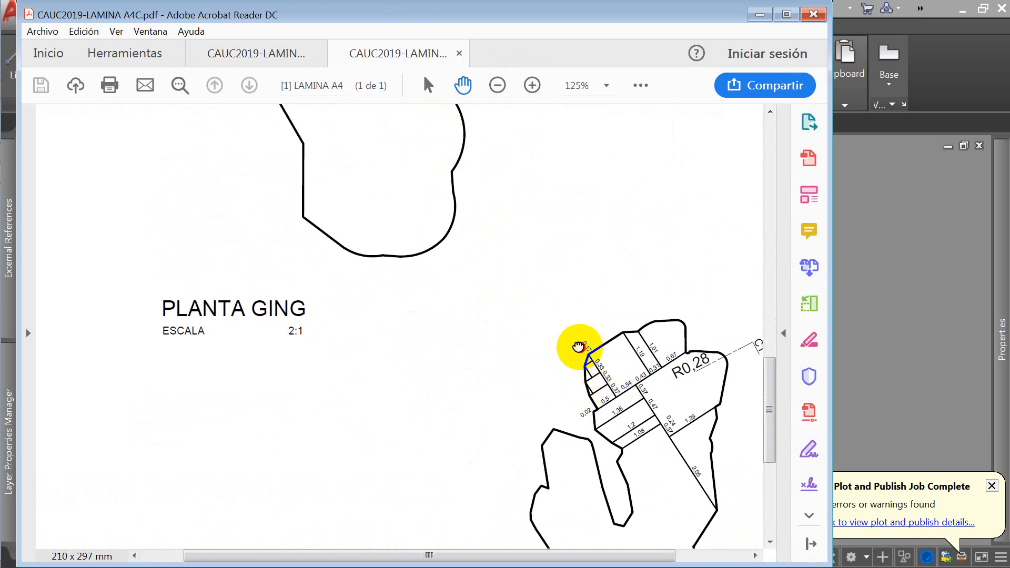
left_click_drag(579, 347, 490, 175)
left_click_drag(451, 210, 465, 249)
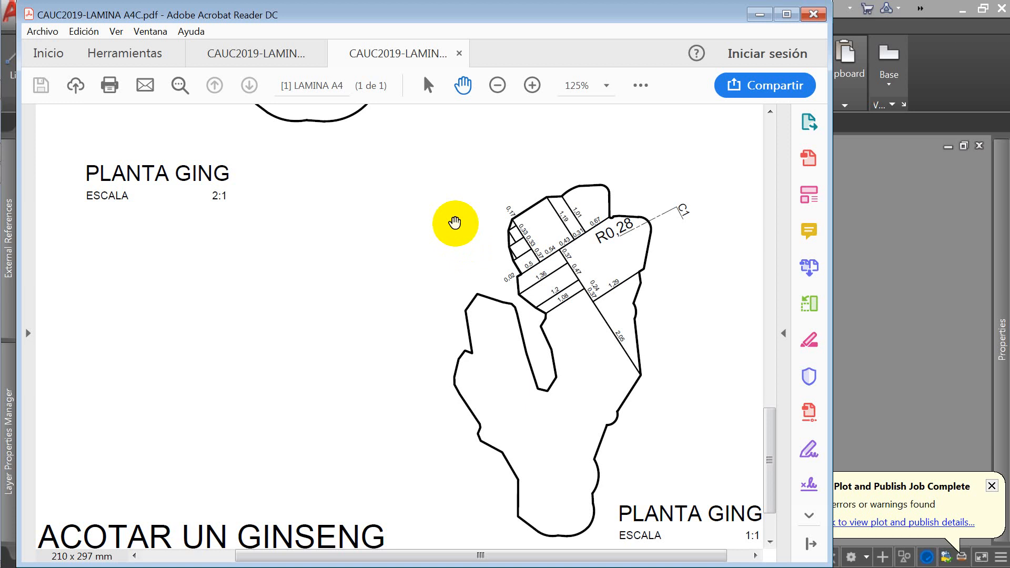
scroll(500, 253, "down", 2)
scroll(505, 340, "up", 3)
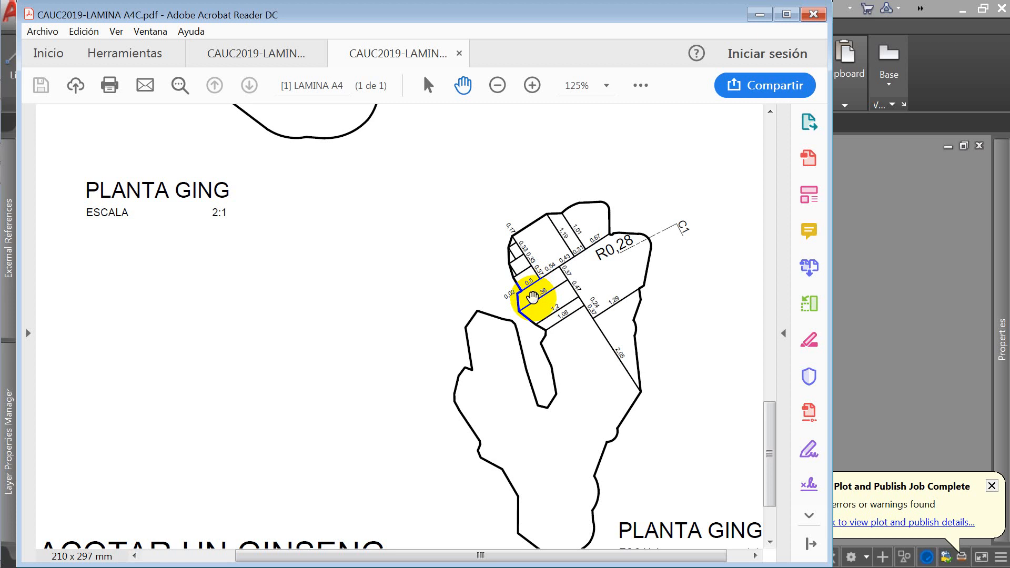
Step: Check the plan title and scale label in the PDF at 300%, view the whole sheet, and switch back to AutoCAD
scroll(317, 228, "up", 1)
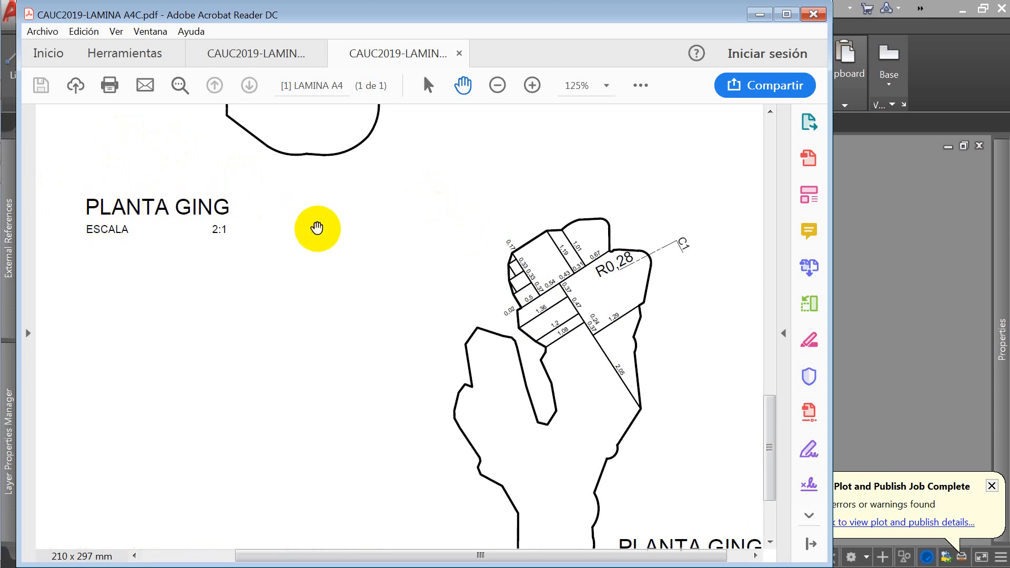
scroll(317, 227, "down", 1)
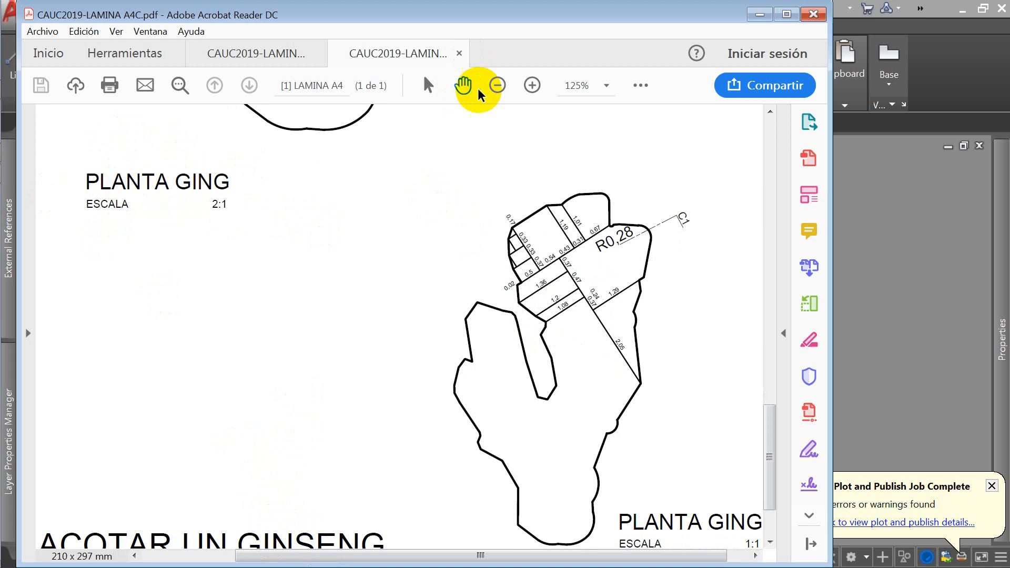
left_click(532, 85)
left_click(532, 84)
left_click(532, 85)
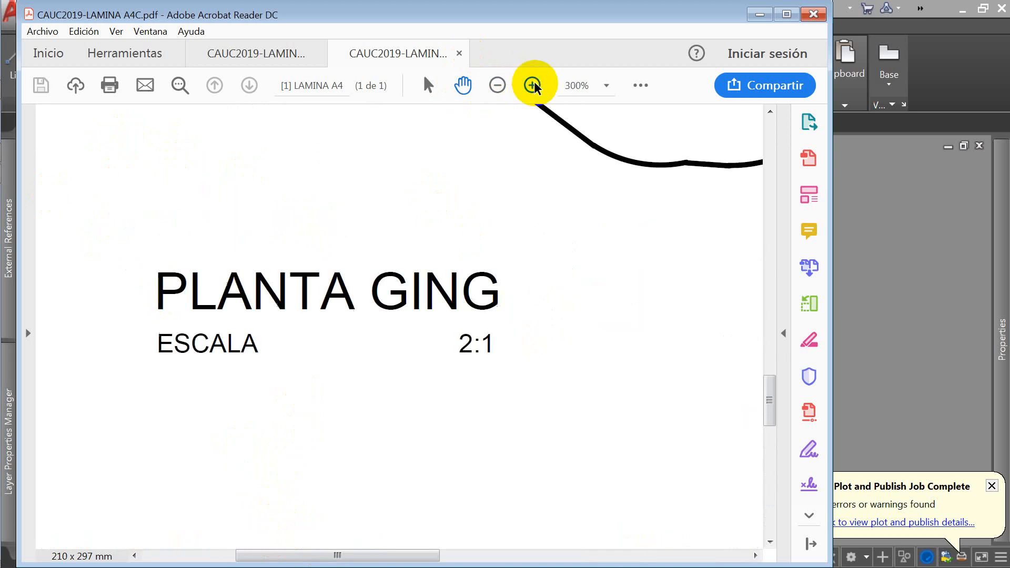
left_click(498, 84)
left_click(498, 84)
left_click(497, 84)
left_click(497, 84)
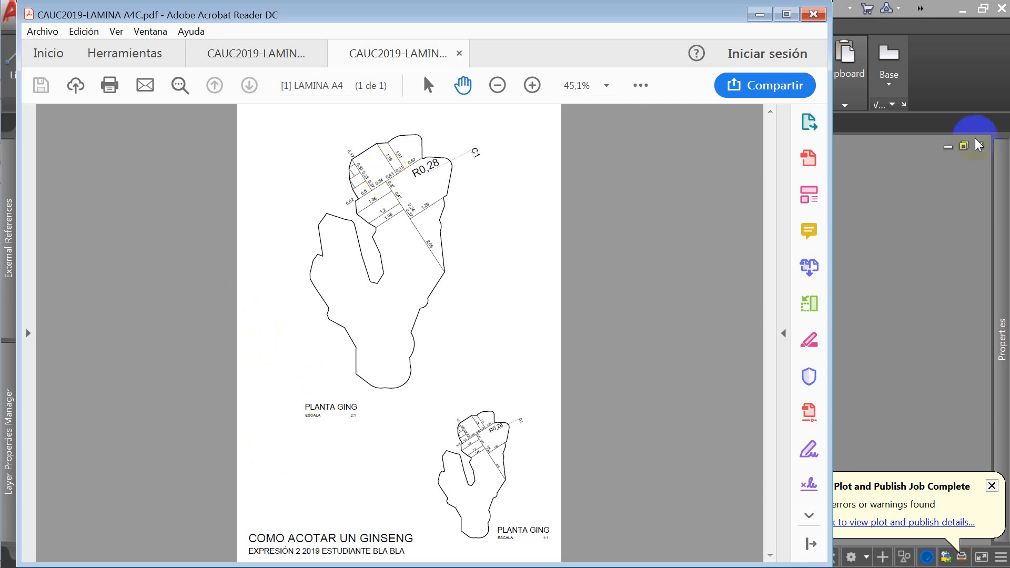
left_click(759, 14)
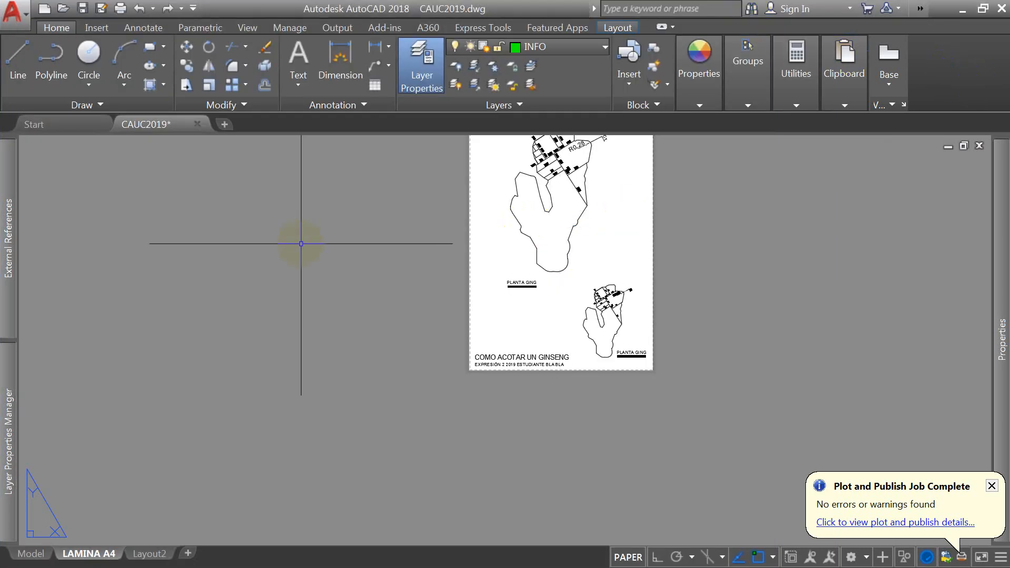
right_click(93, 555)
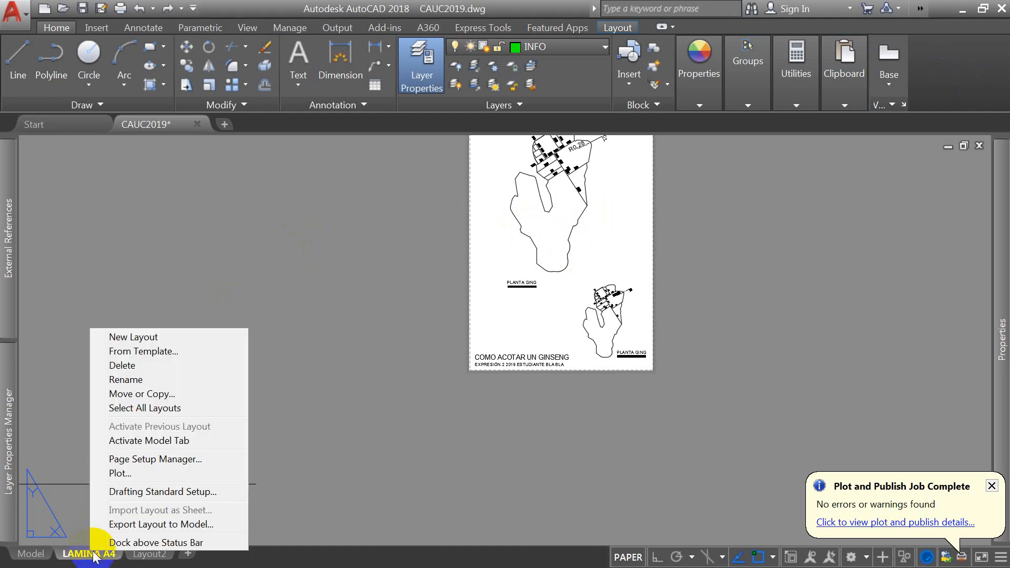
left_click(161, 461)
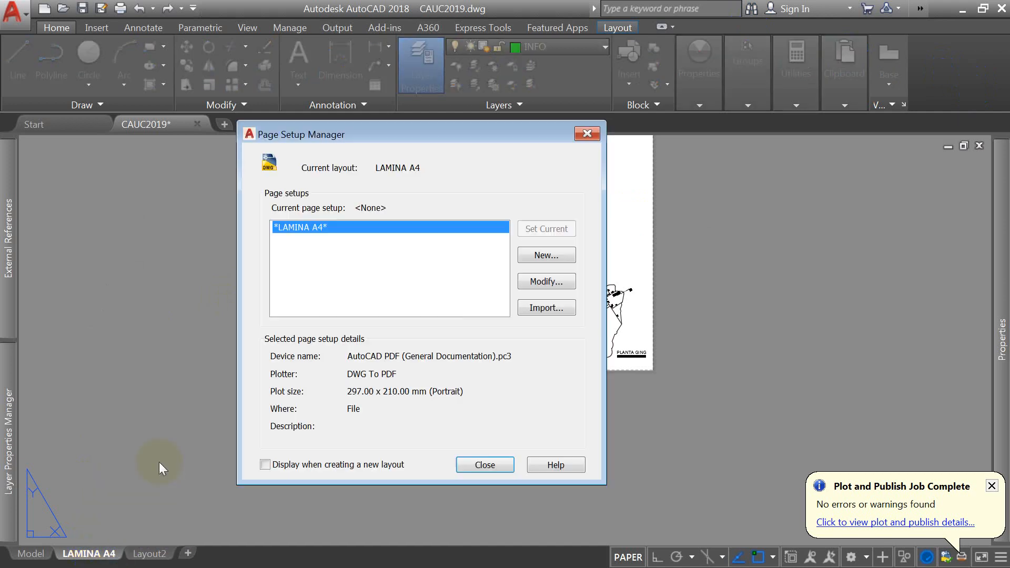
left_click(551, 281)
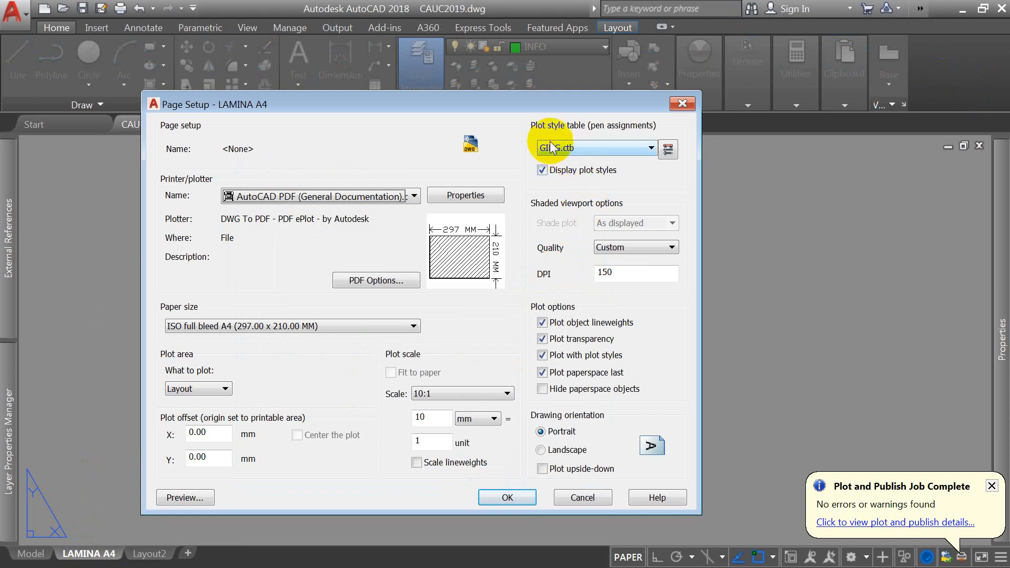
left_click(652, 147)
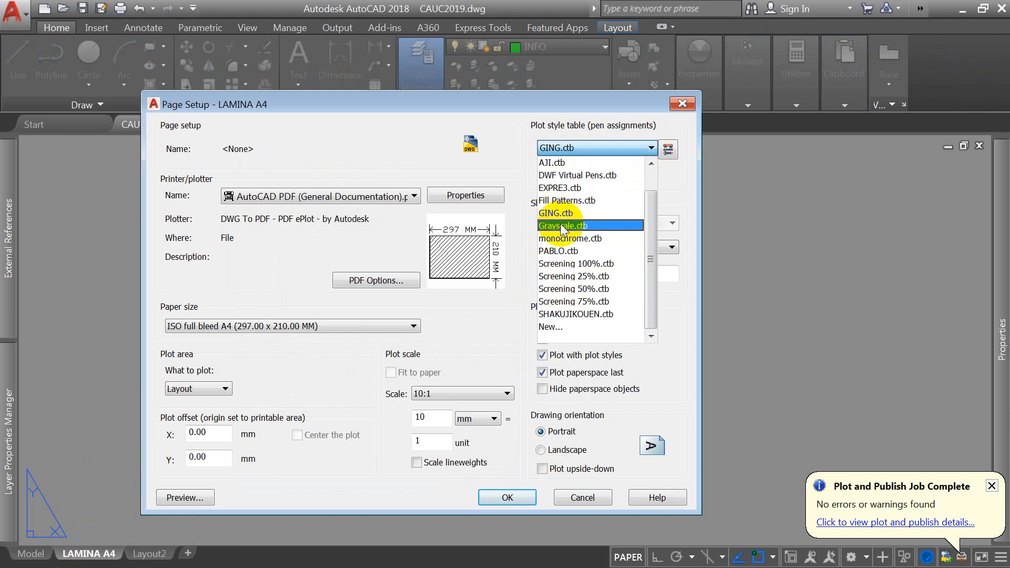
left_click_drag(653, 219, 653, 178)
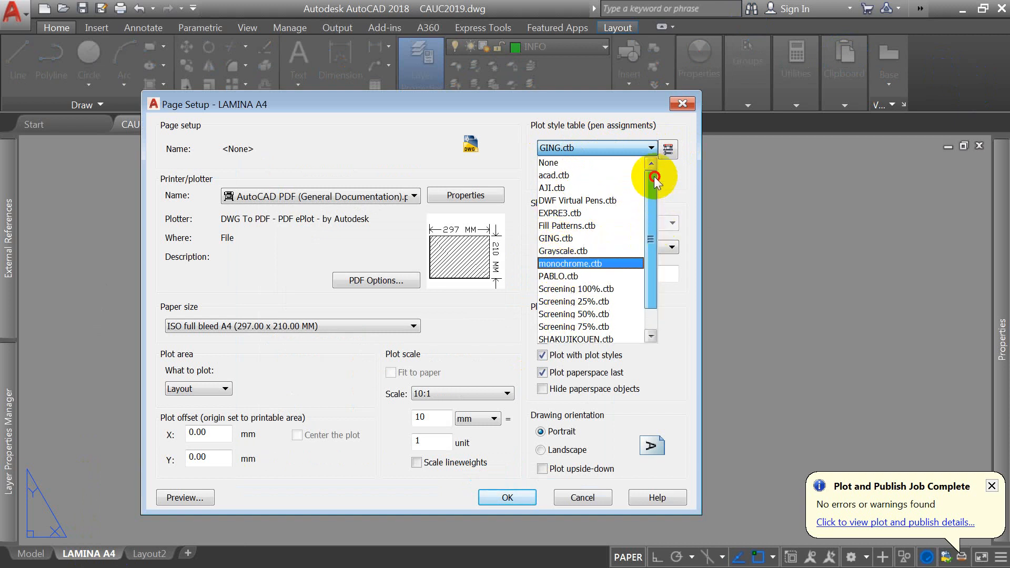
left_click(576, 176)
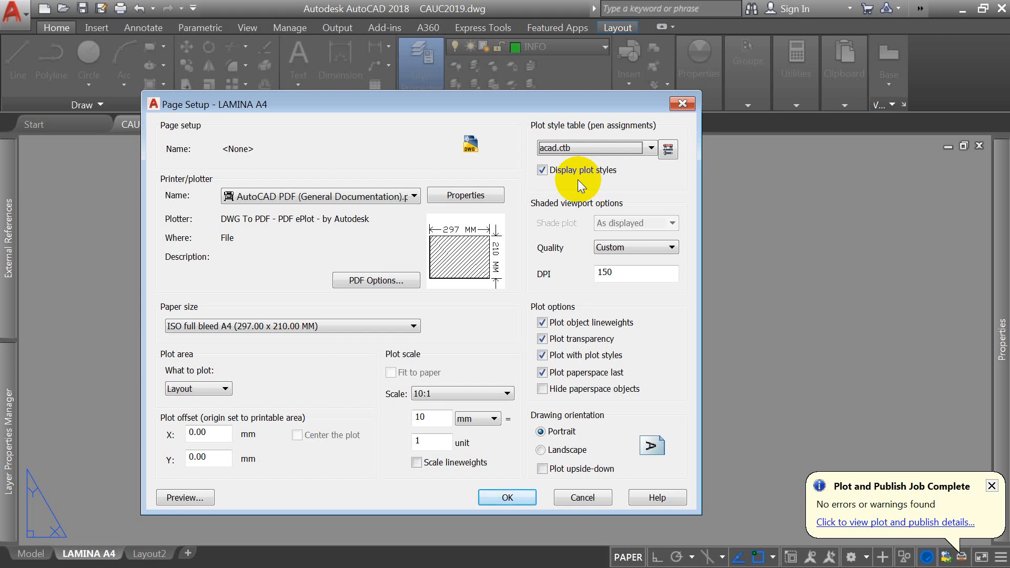
left_click(668, 149)
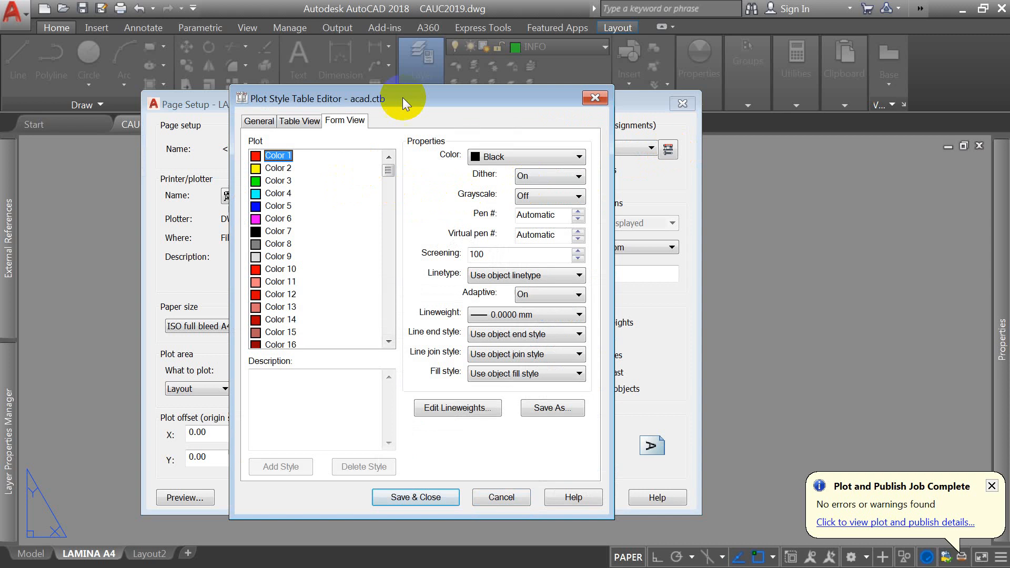
left_click(595, 101)
key("Escape")
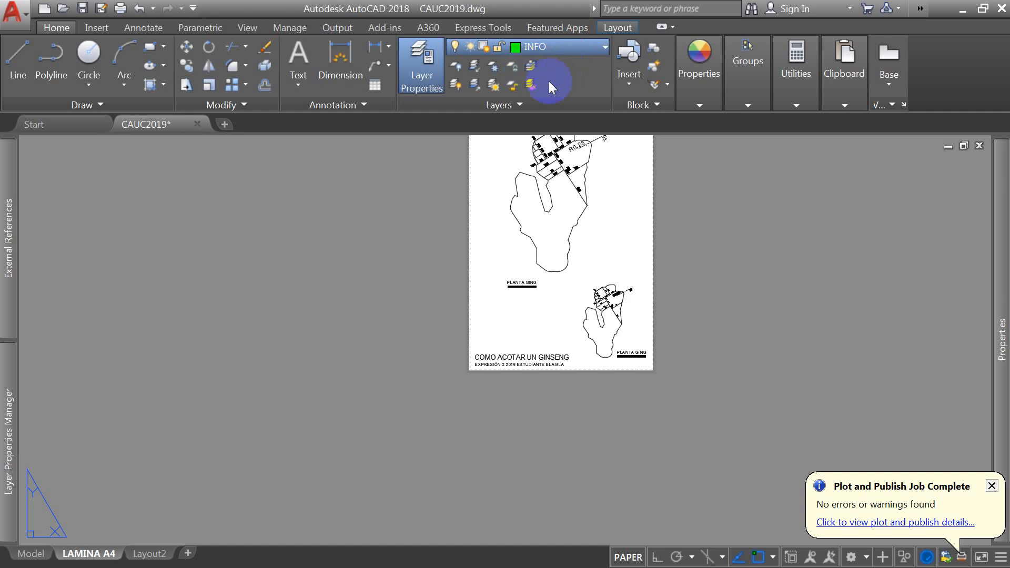
left_click(548, 140)
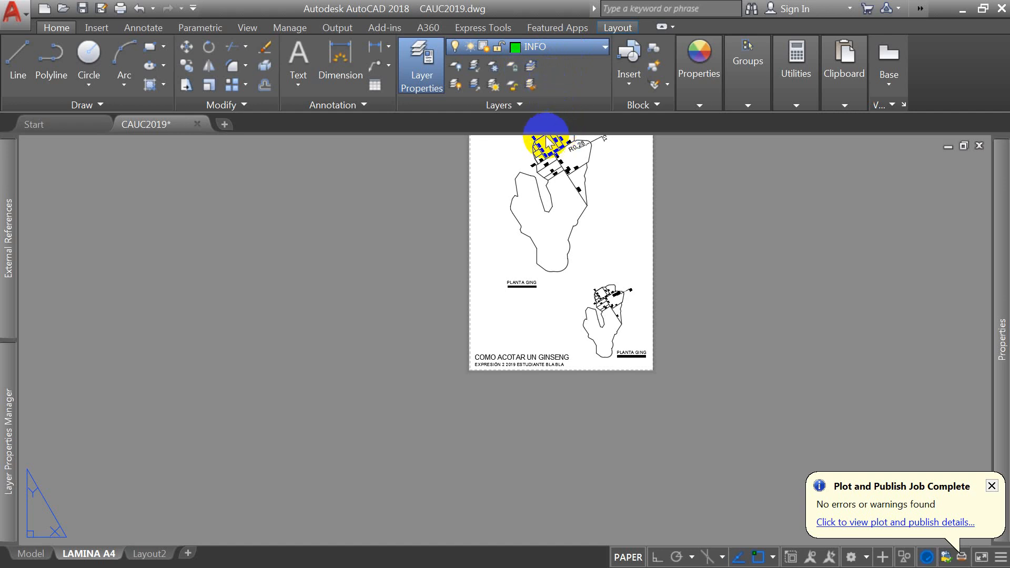
key("Escape")
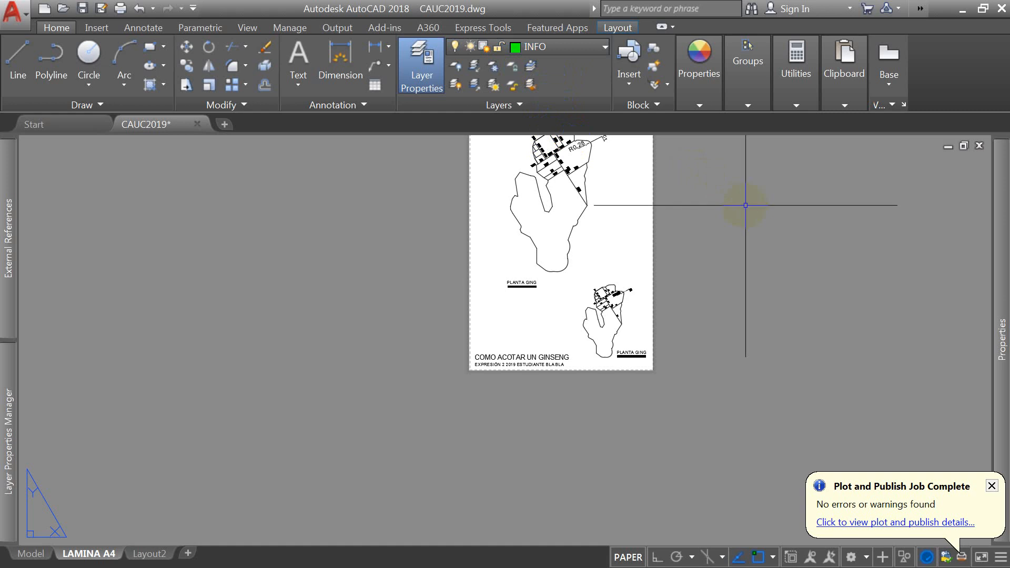
Step: Assign the acad.ctb plot style table in the LAMINA A4 page setup and open that table for editing
right_click(88, 562)
left_click(149, 398)
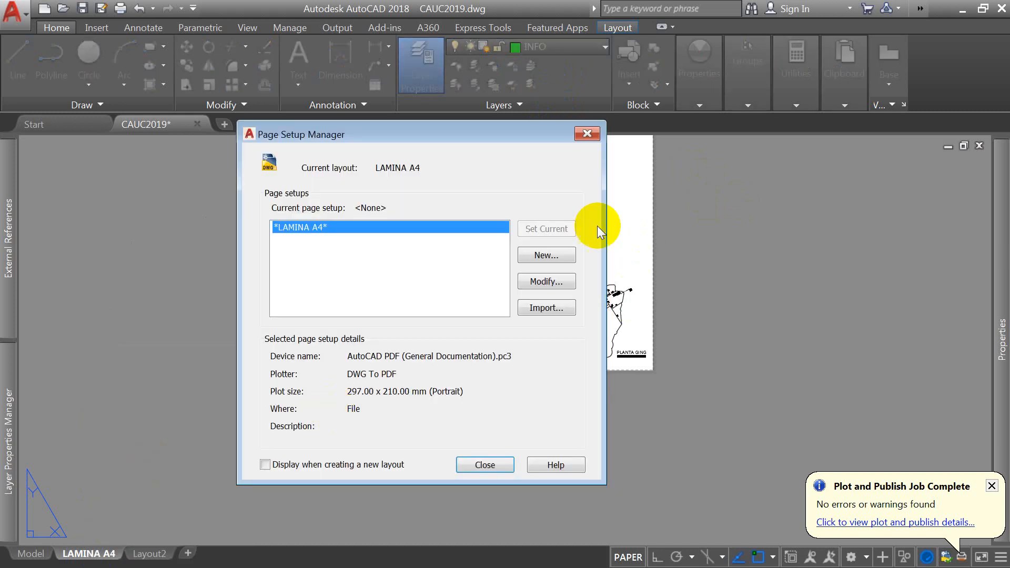
left_click(546, 281)
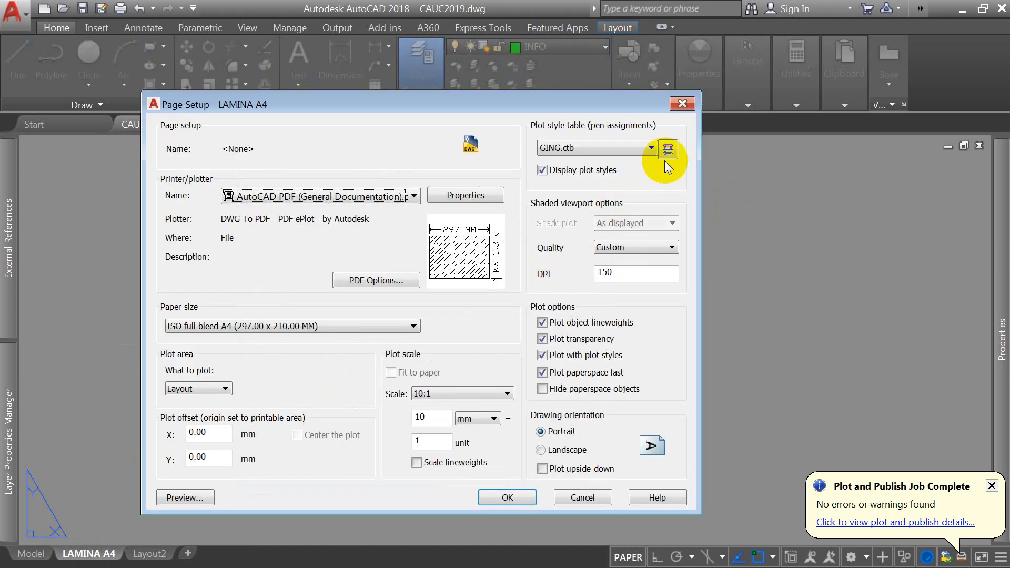
left_click(652, 147)
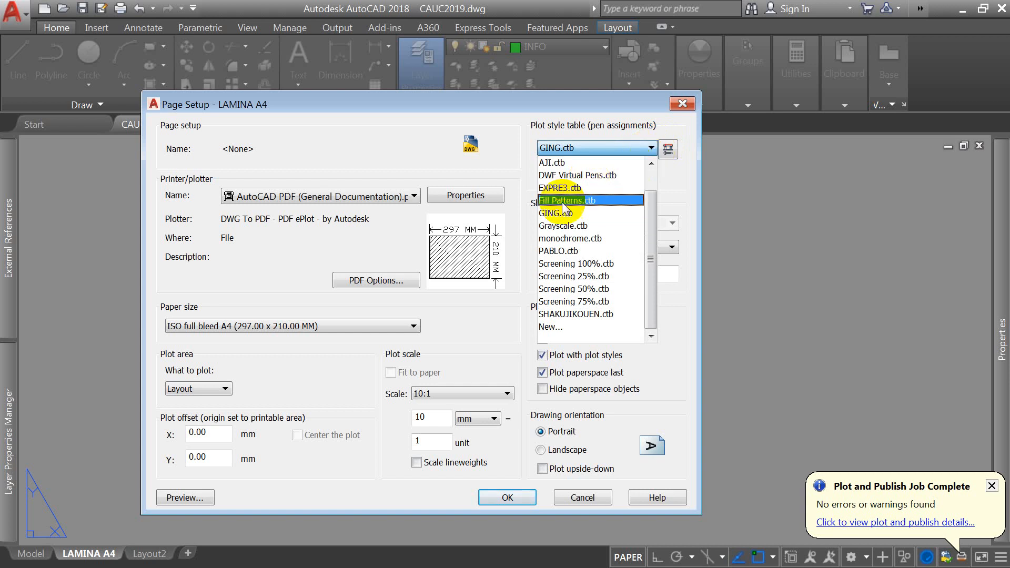
left_click_drag(650, 199, 622, 165)
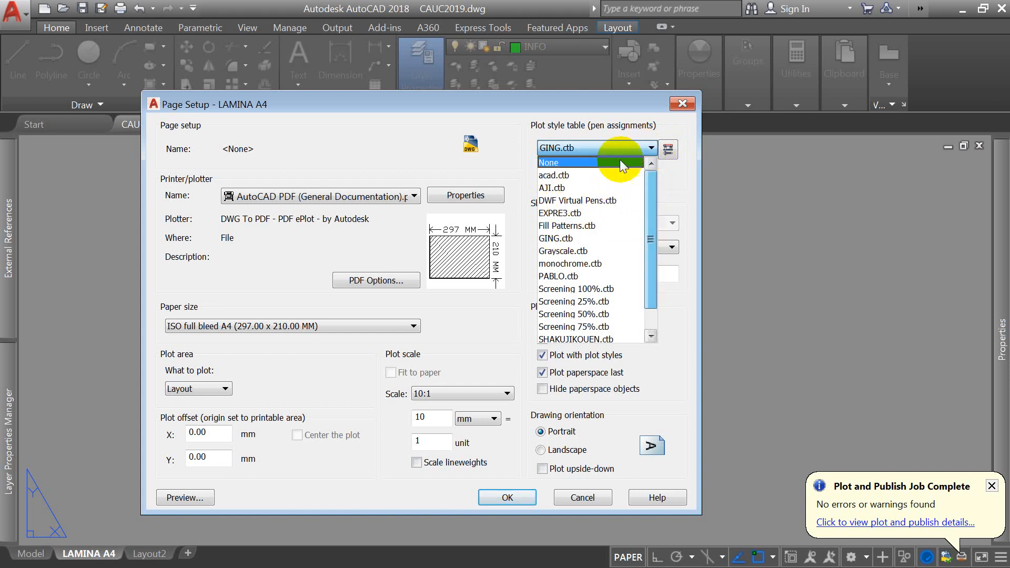
left_click(575, 175)
left_click(675, 151)
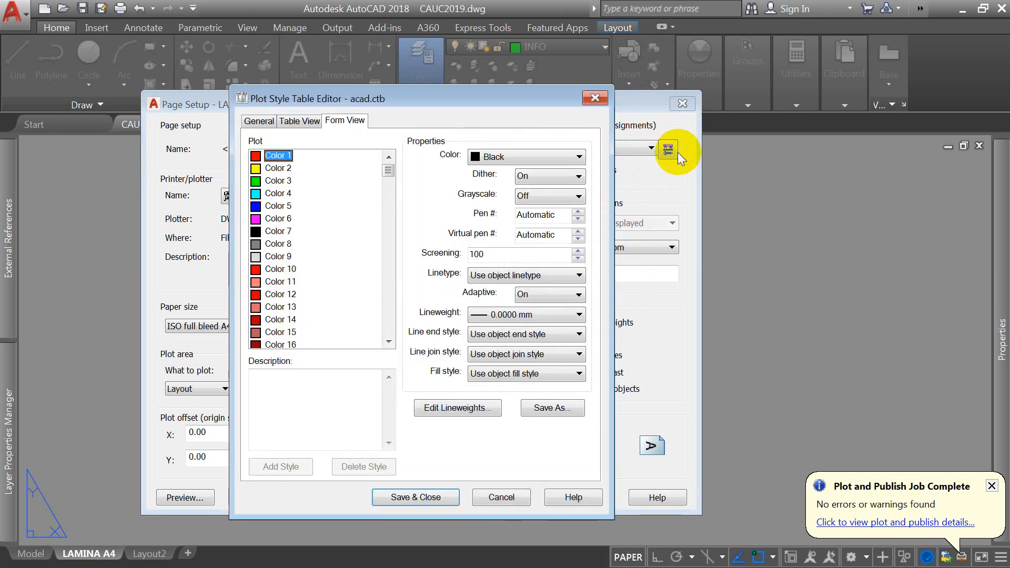
Step: Set the plot color of Color 1 through Color 255 to Black in the acad.ctb plot style table
left_click(261, 170)
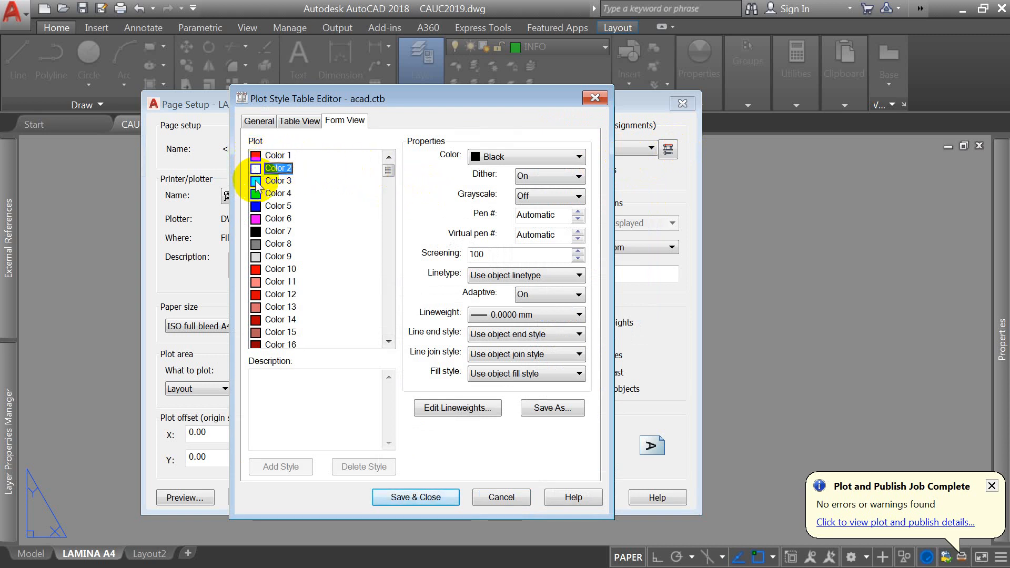
left_click(257, 181)
left_click(258, 233)
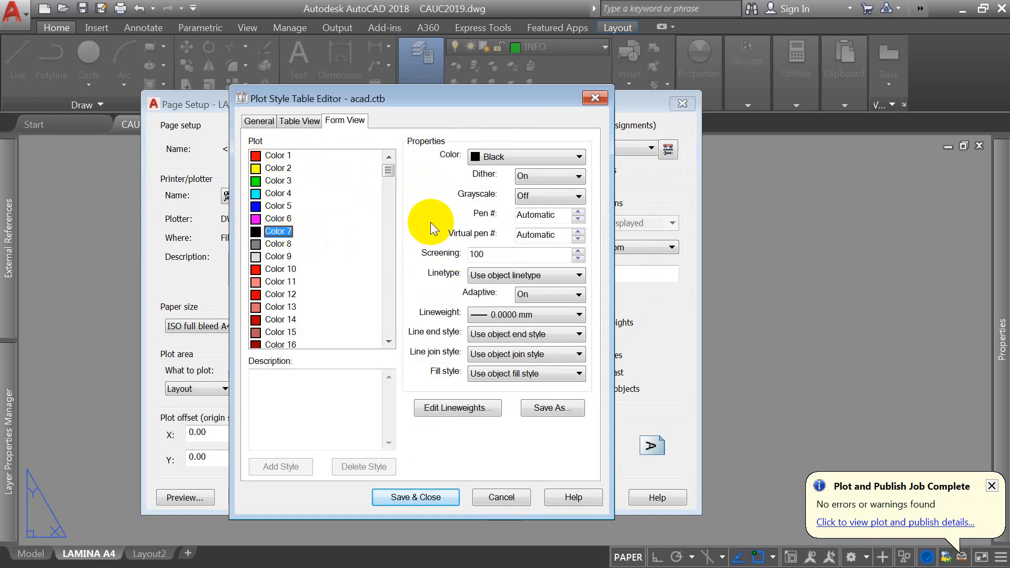
left_click(268, 156)
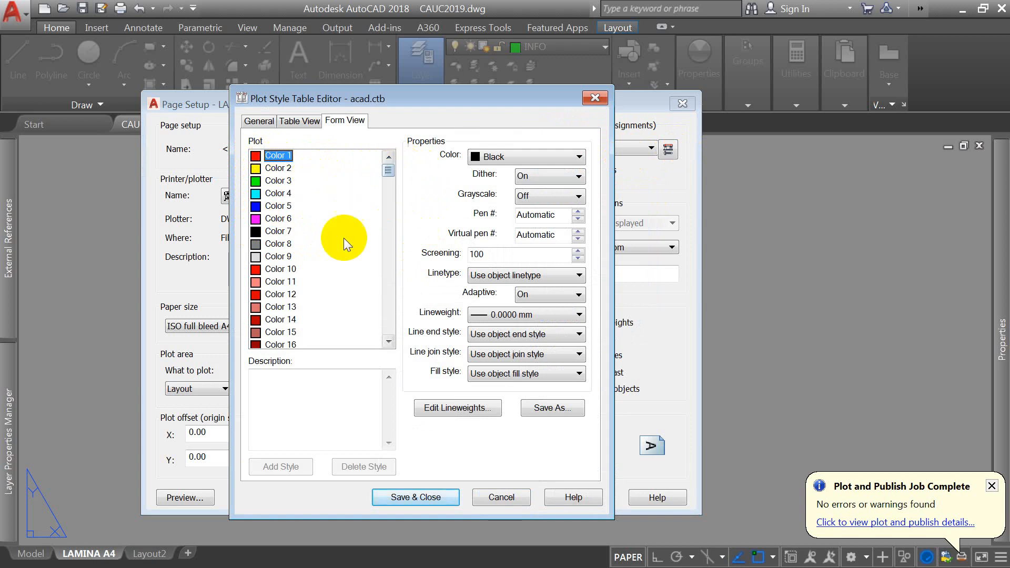
left_click_drag(389, 170, 410, 336)
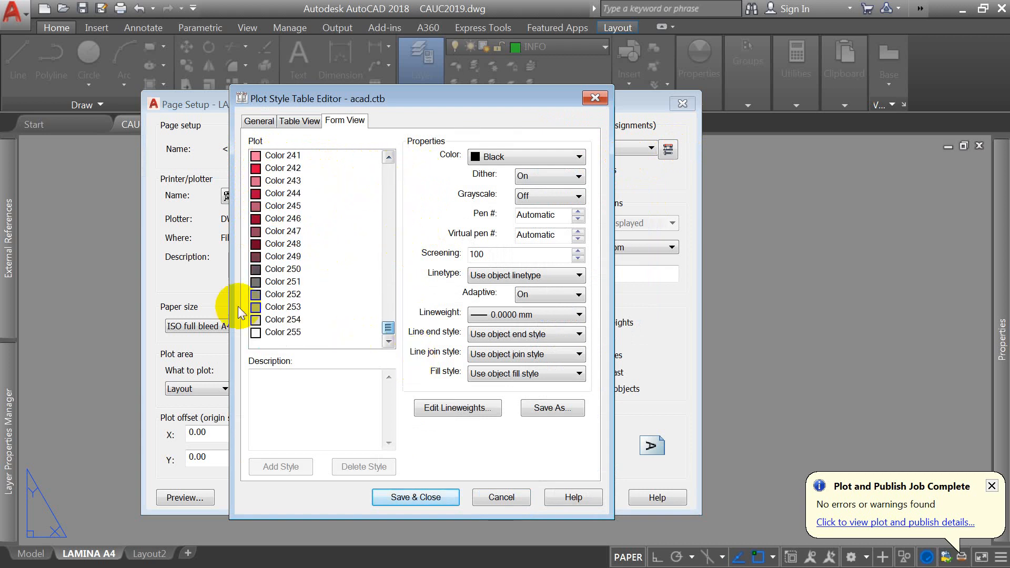
left_click(277, 333, "shift")
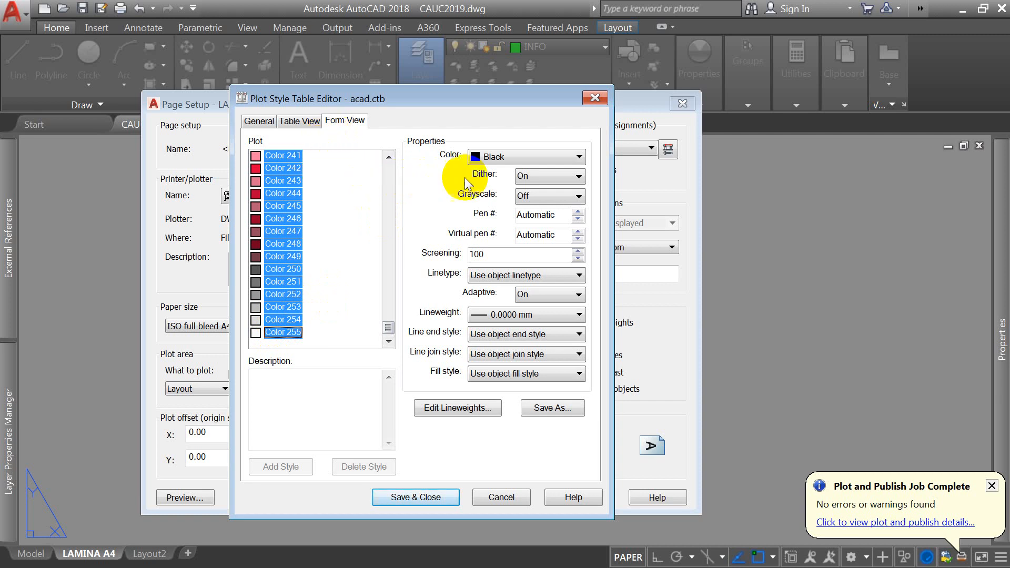
left_click(489, 158)
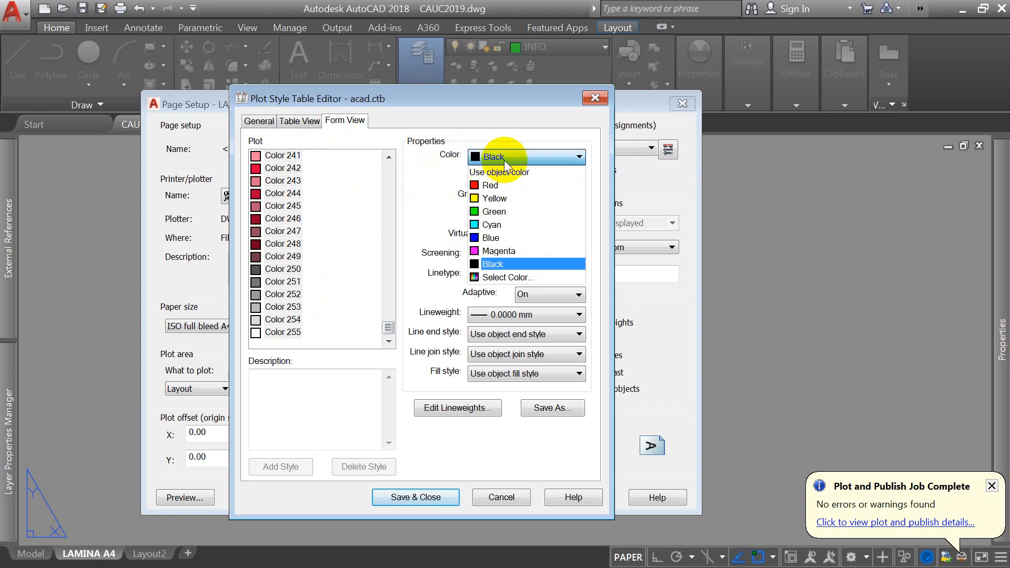
left_click(497, 263)
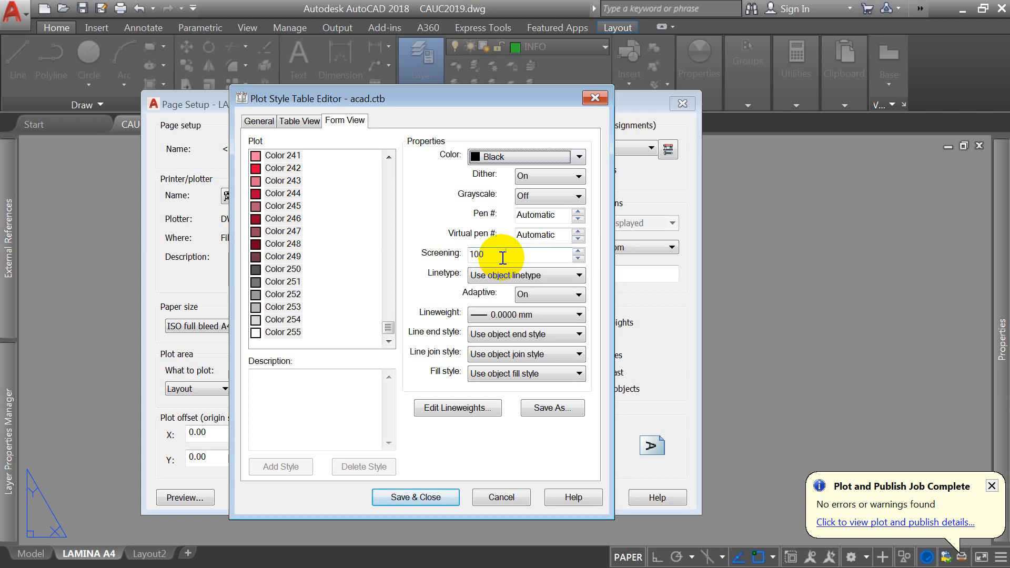
Step: Explore the true color options for the selected plot styles, trying hue 224 with saturation 71 and the RGB and HSL color models
left_click(487, 157)
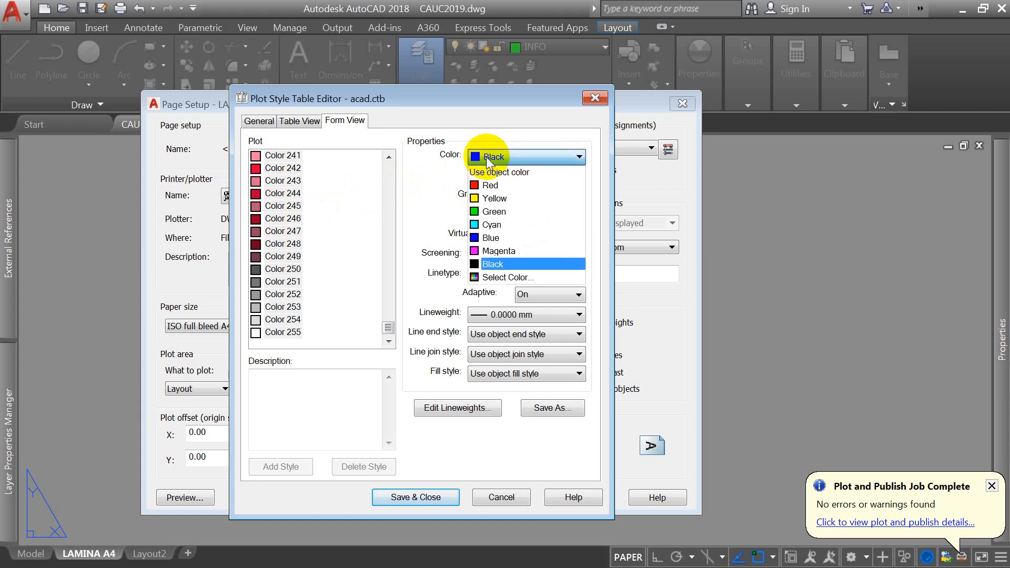
left_click(500, 276)
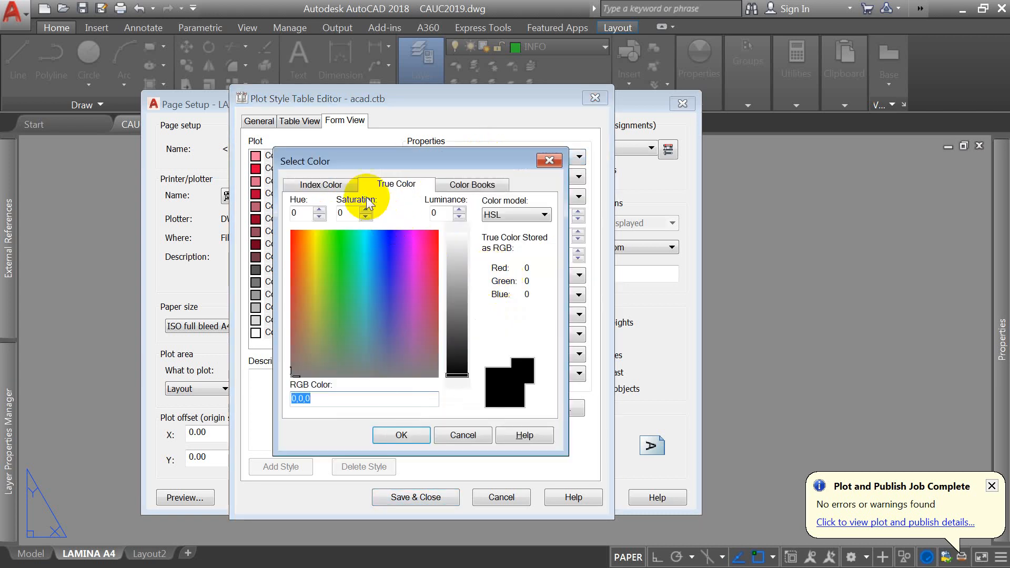
left_click(327, 185)
left_click(393, 185)
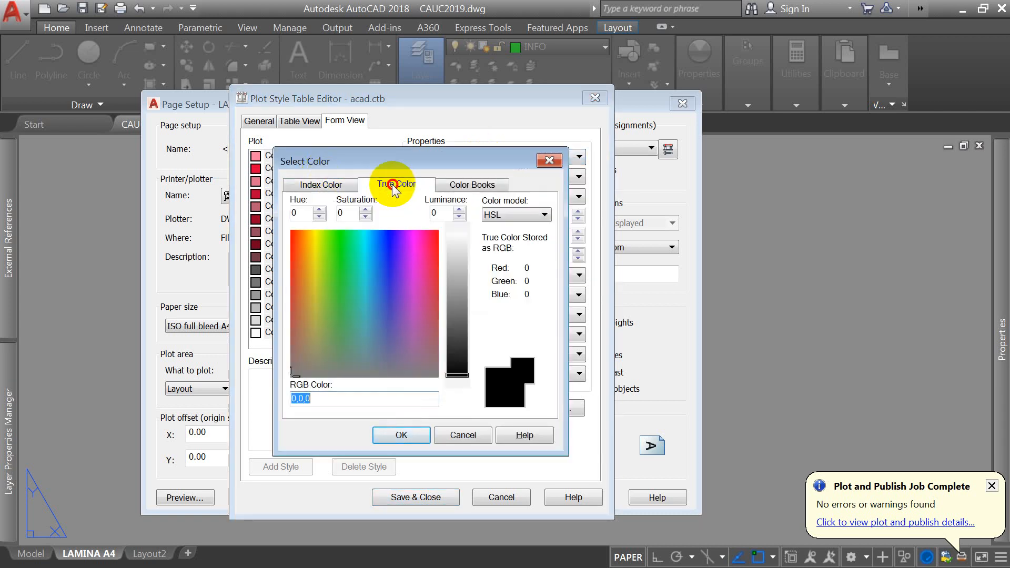
left_click_drag(340, 260, 382, 272)
left_click(512, 213)
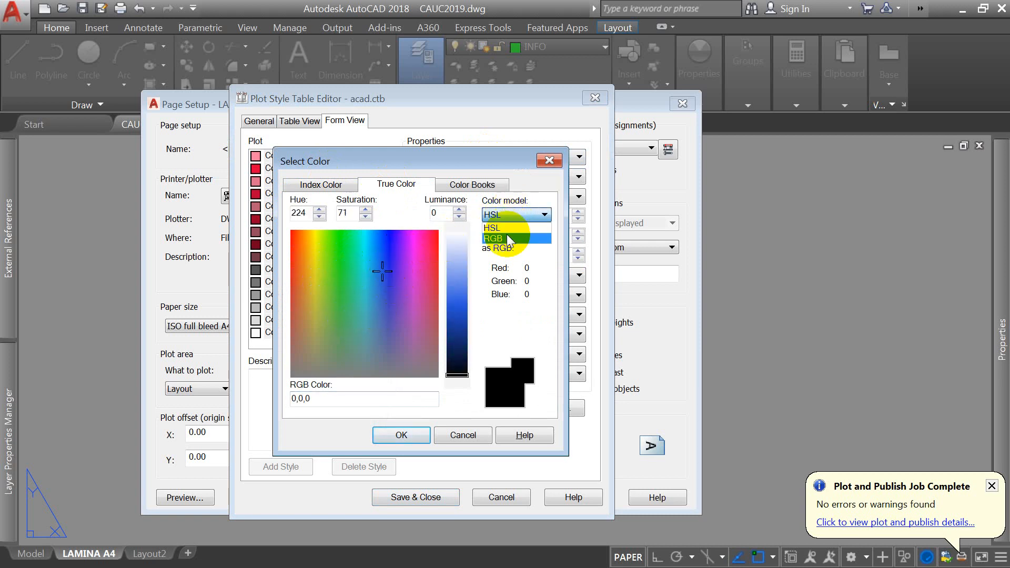
left_click(505, 232)
left_click(509, 212)
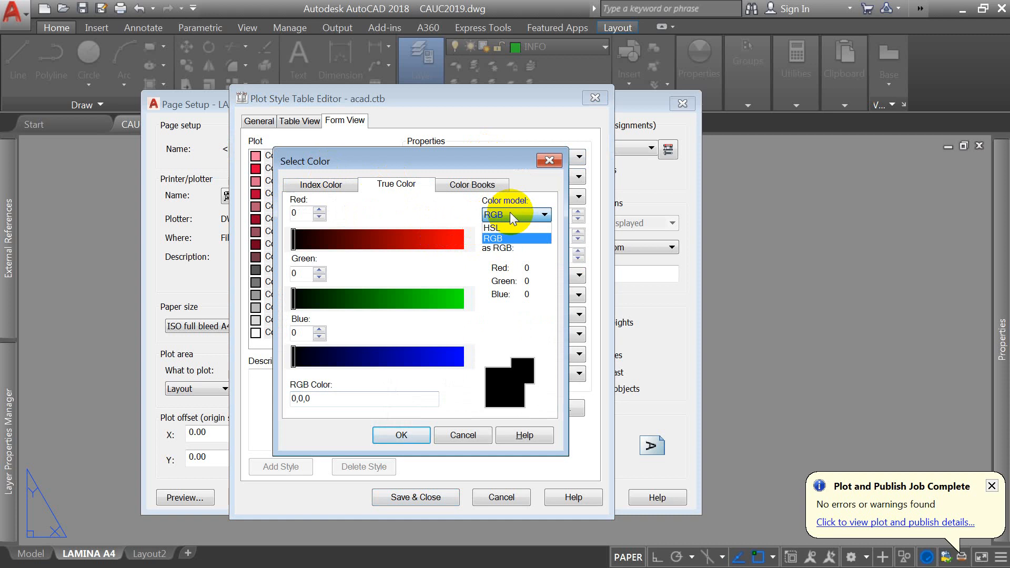
left_click(508, 225)
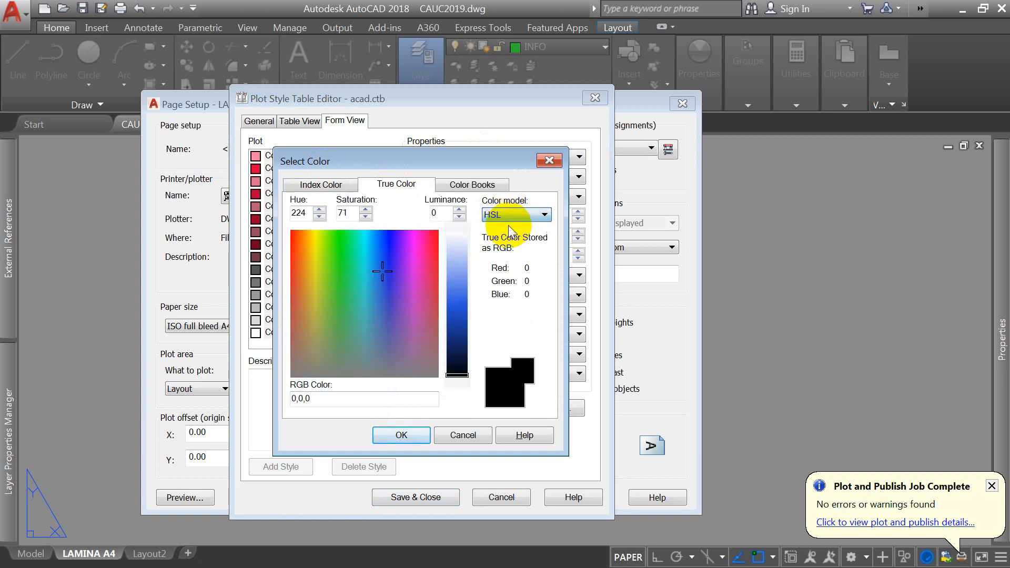
Step: Browse the swatches of the DIC COLOR GUIDE(R) color book and leave the color selection without picking a new color
left_click(479, 187)
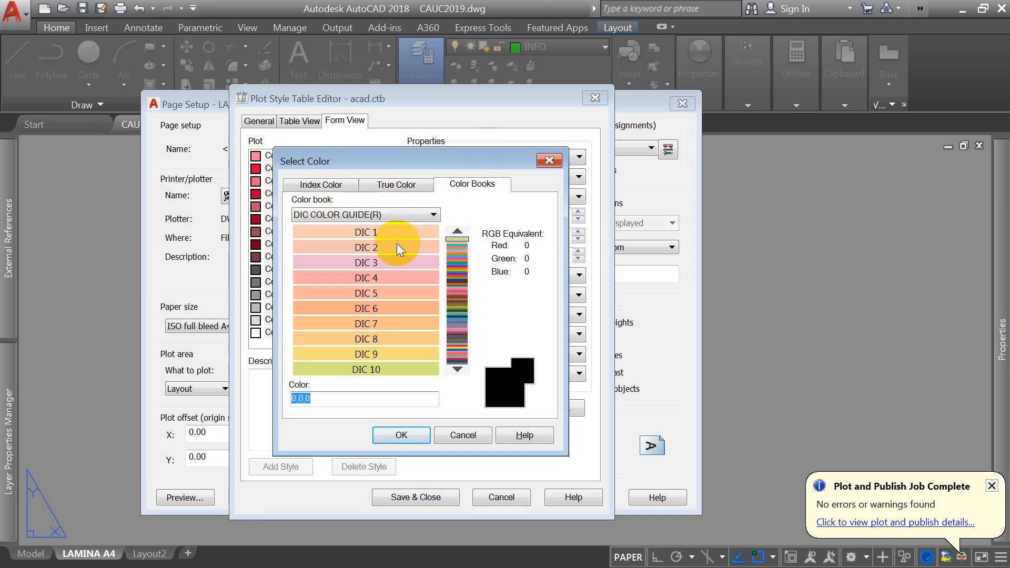
left_click(460, 243)
left_click_drag(460, 244, 460, 322)
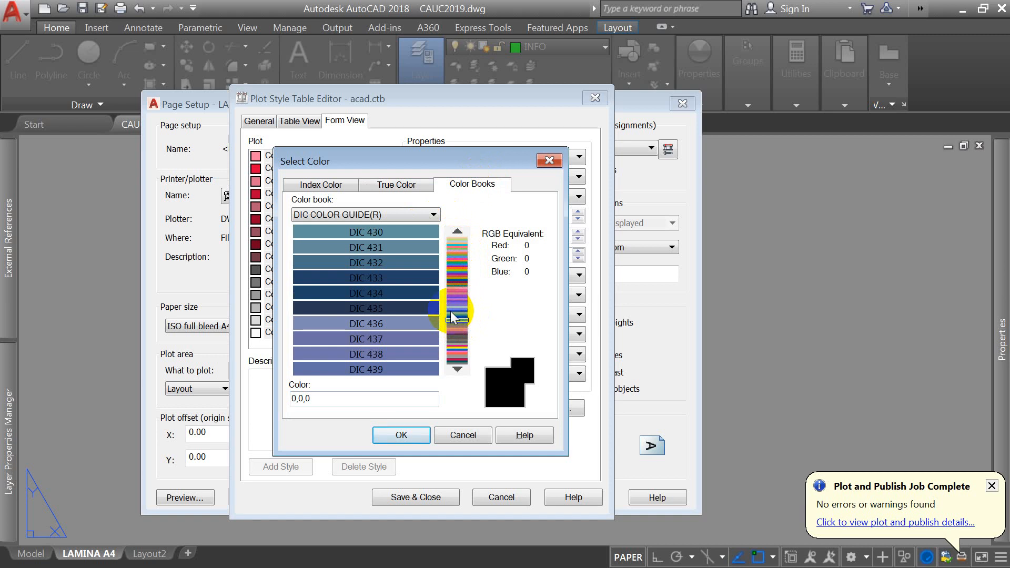
mouse_move(450, 316)
left_mouse_down()
mouse_move(455, 248)
mouse_move(456, 340)
mouse_move(455, 288)
left_mouse_up()
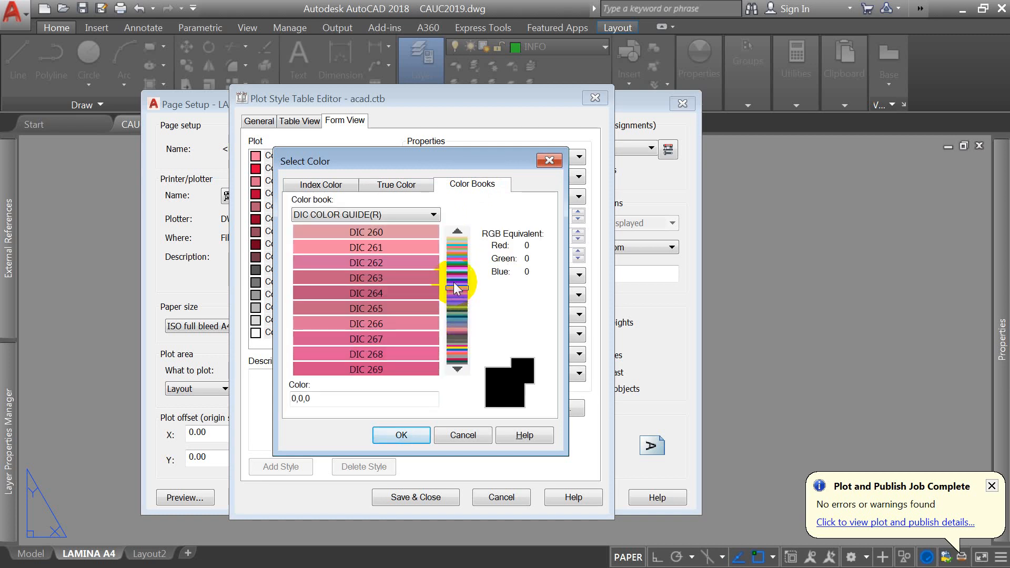
left_click(396, 185)
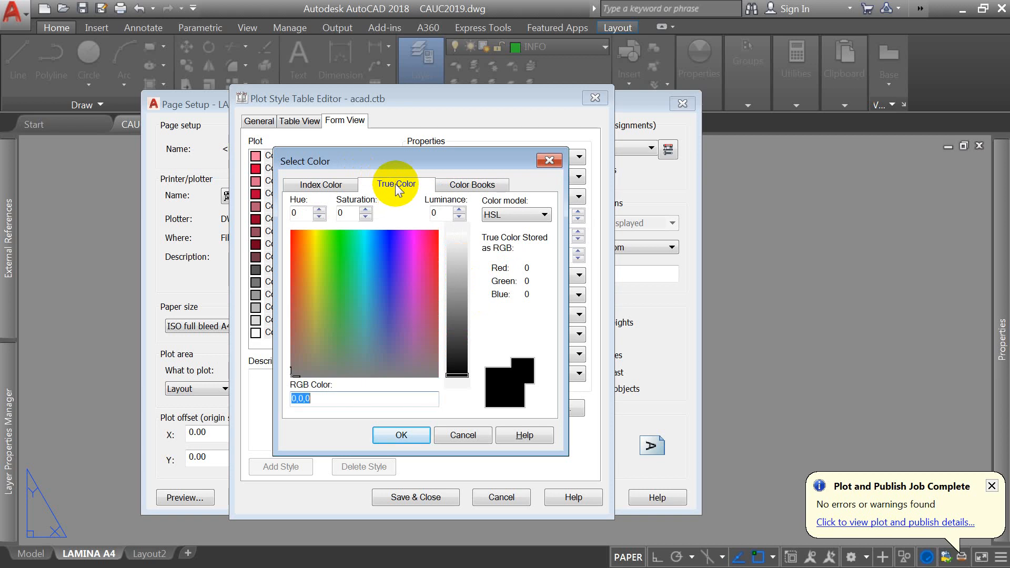
left_click(542, 160)
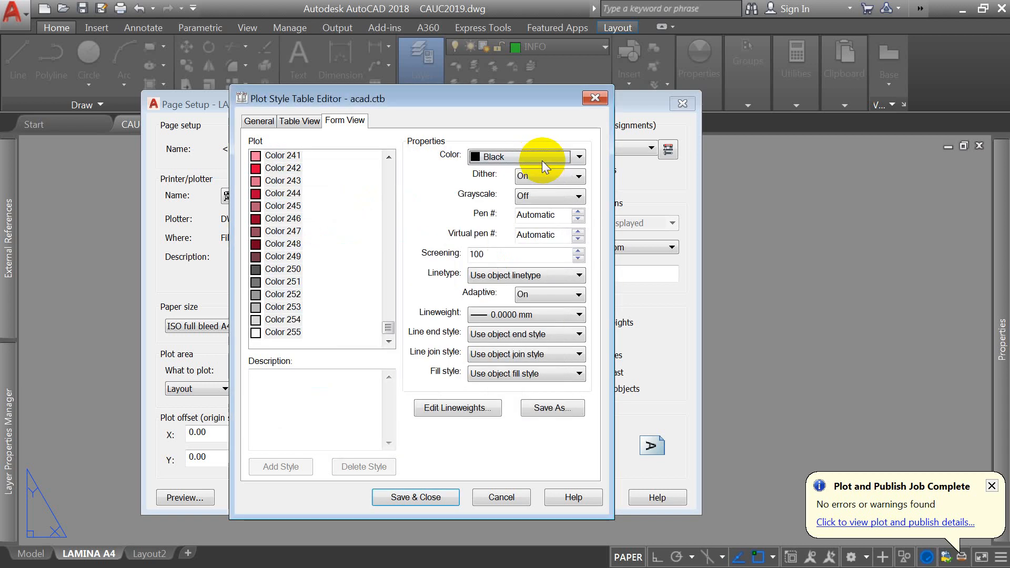
Step: Set the lineweight of all selected plot styles in acad.ctb to 0.0000 mm
left_click(510, 316)
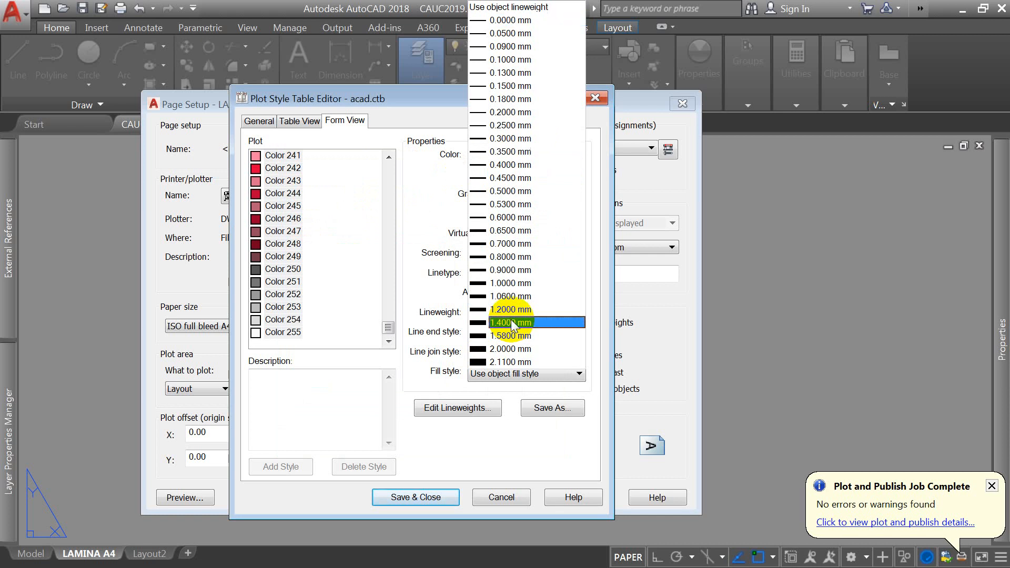
left_click(523, 19)
left_click(506, 316)
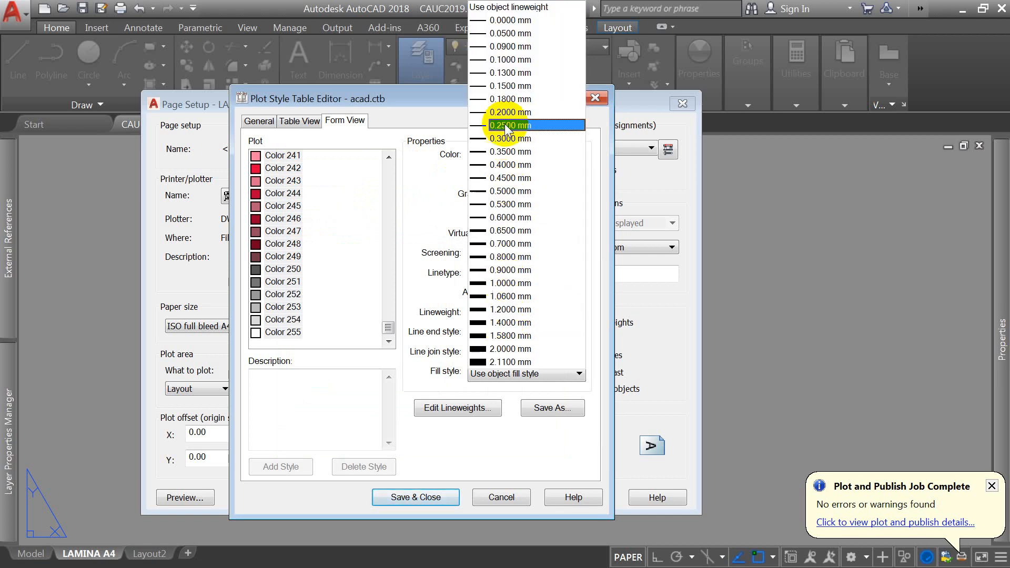
left_click(506, 20)
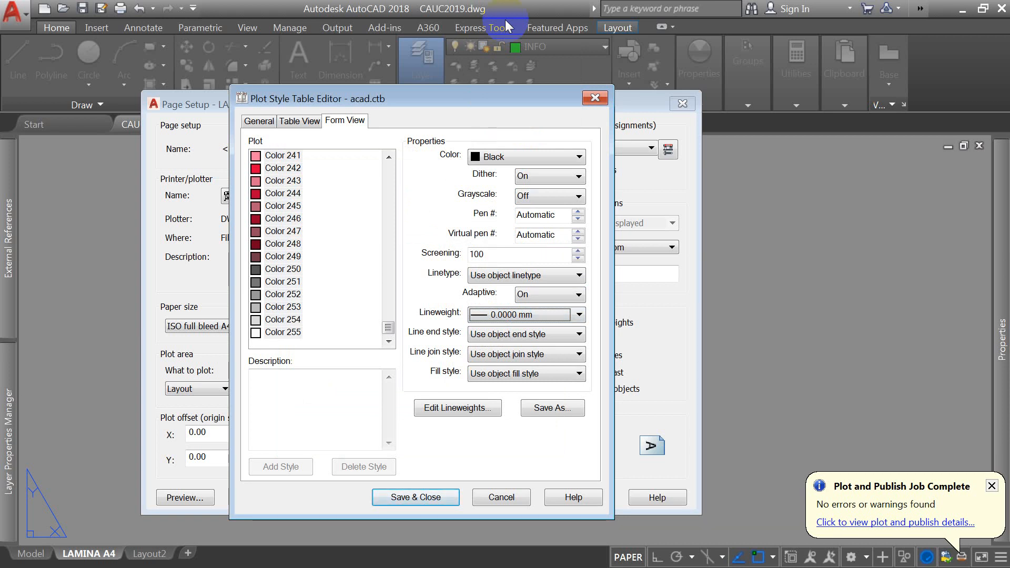
left_click(528, 314)
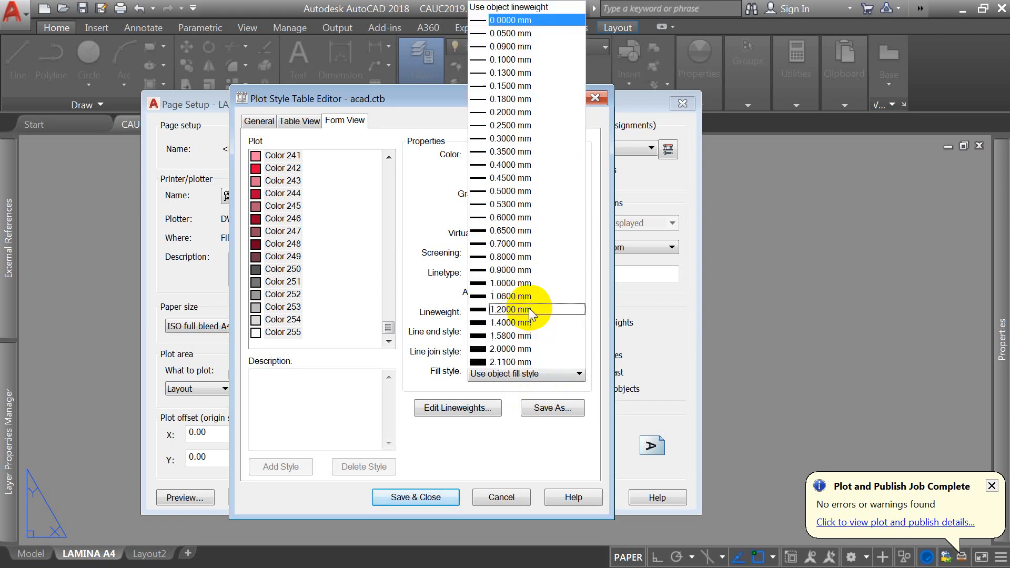
left_click(522, 24)
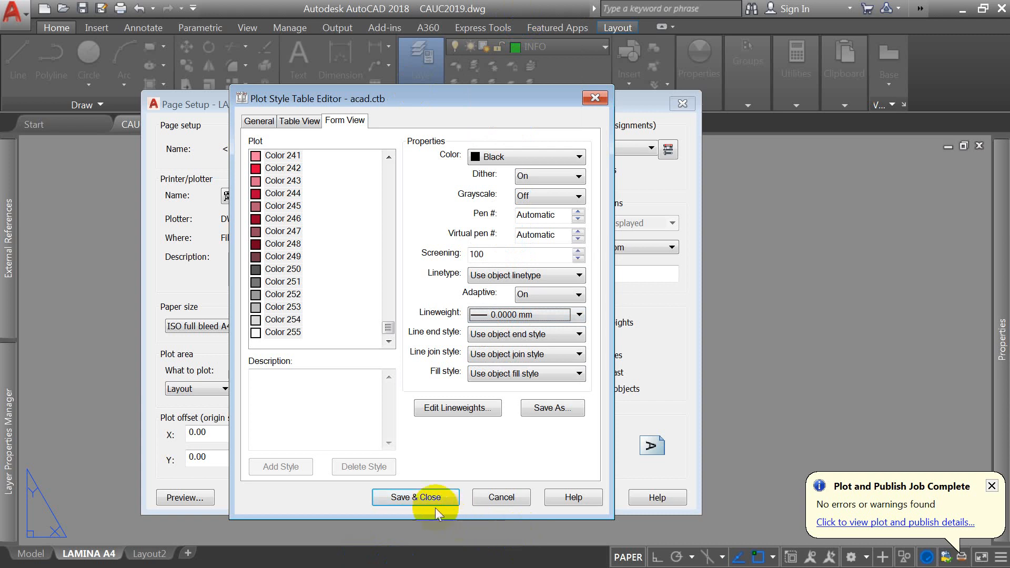
Step: Set the lineweight of the Color 1 plot style to 0.6000 mm
left_click_drag(389, 329, 389, 158)
left_click(281, 158)
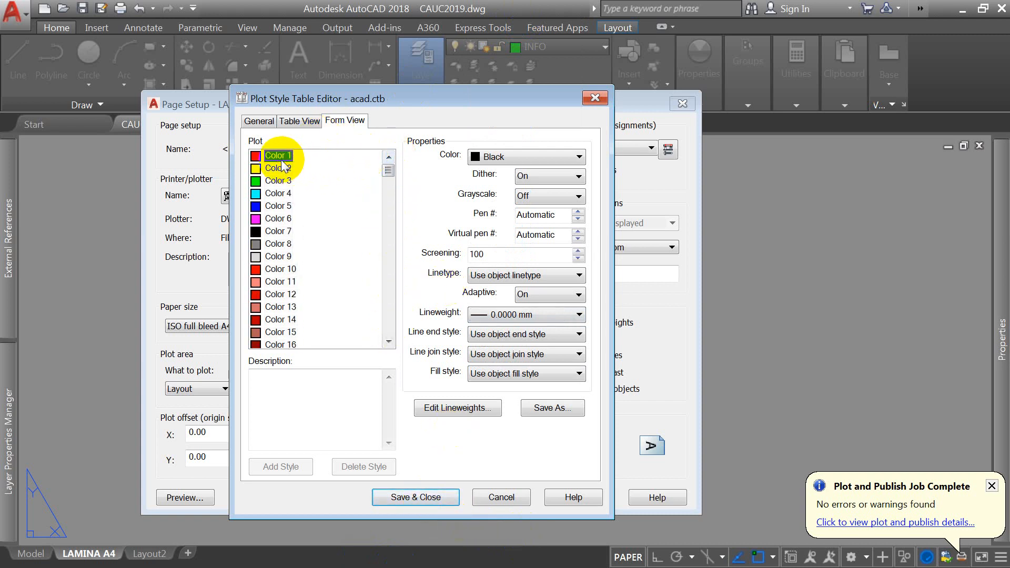
left_click_drag(320, 99, 508, 232)
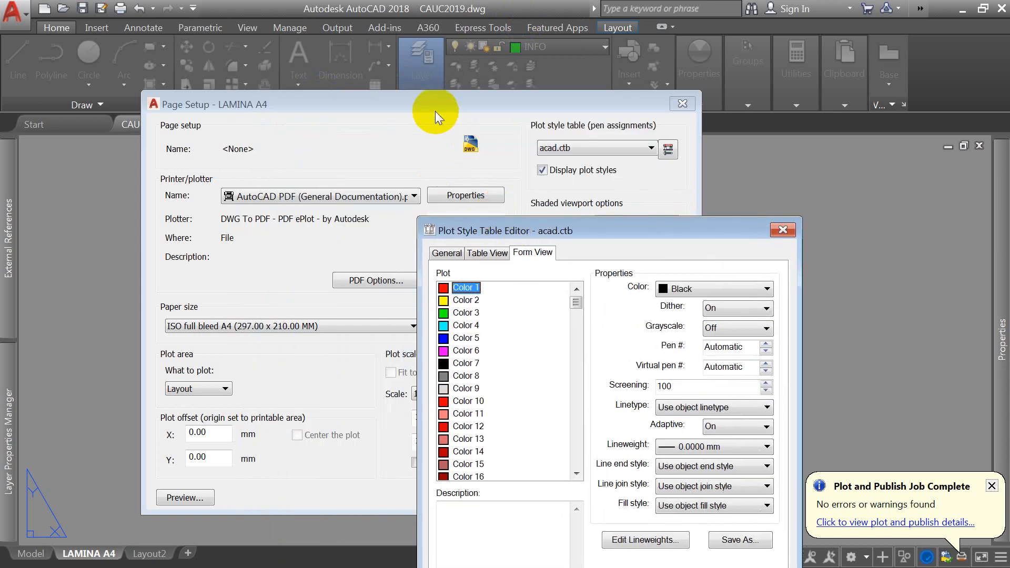
left_click(429, 116)
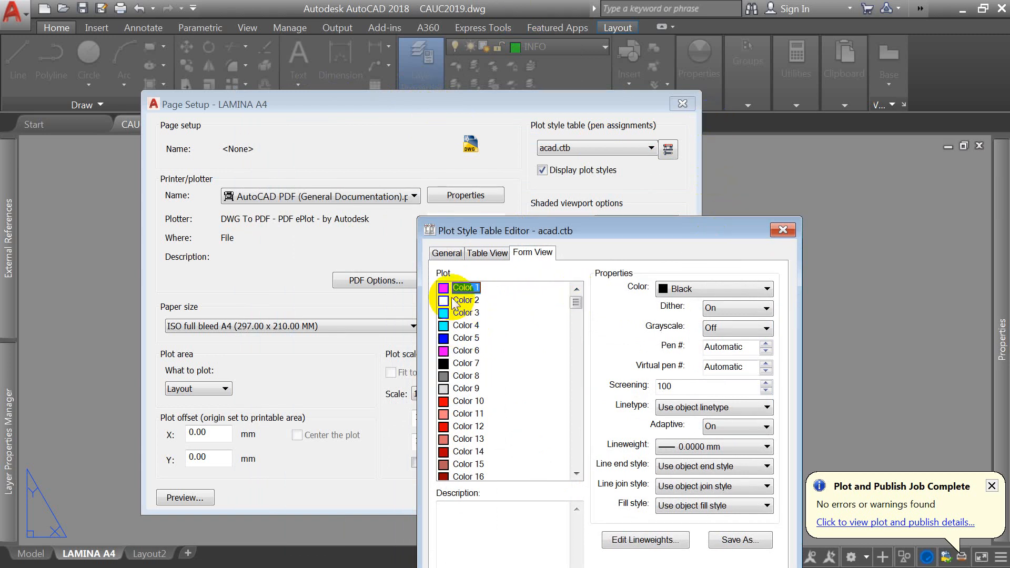
left_click(694, 450)
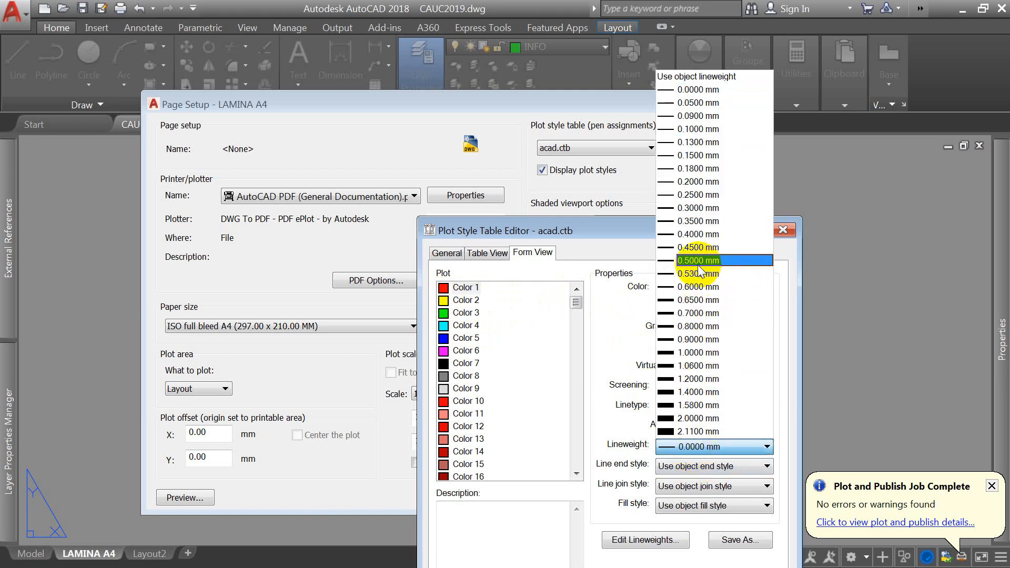
left_click(690, 287)
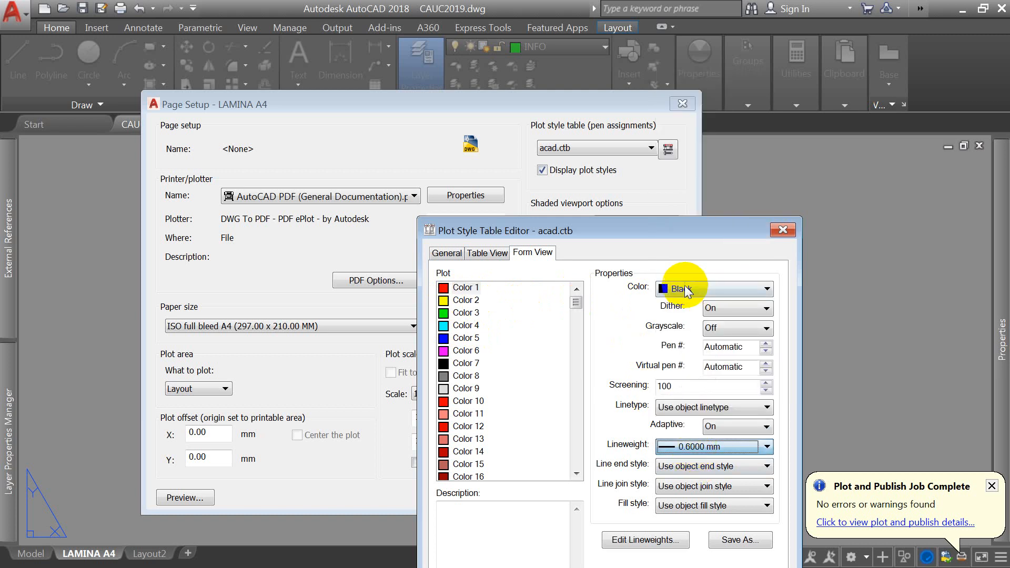
Step: Set the lineweight of Color 2 to 0.2500 mm and of Color 3 to 0.1000 mm
left_click(465, 301)
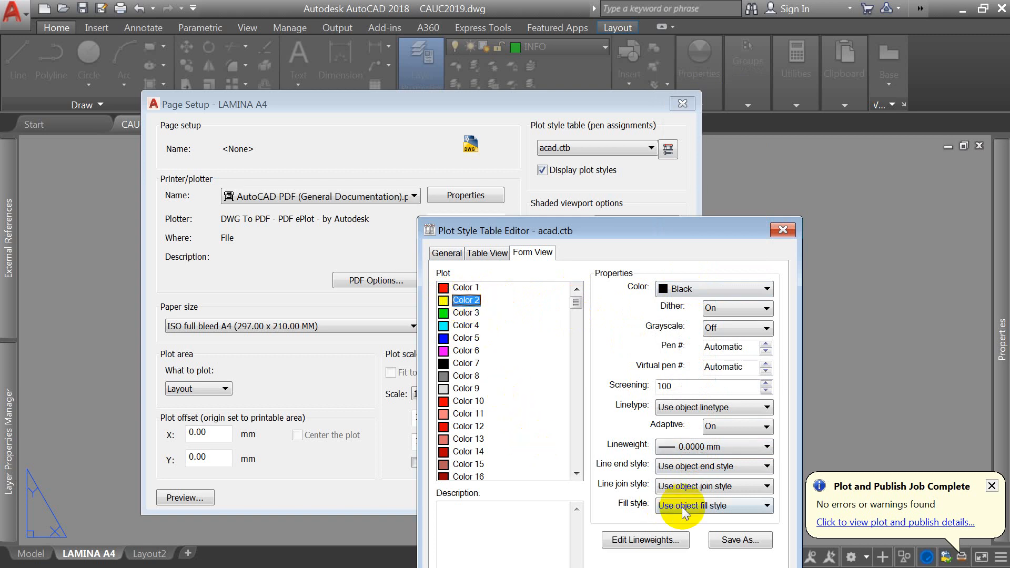
left_click(686, 447)
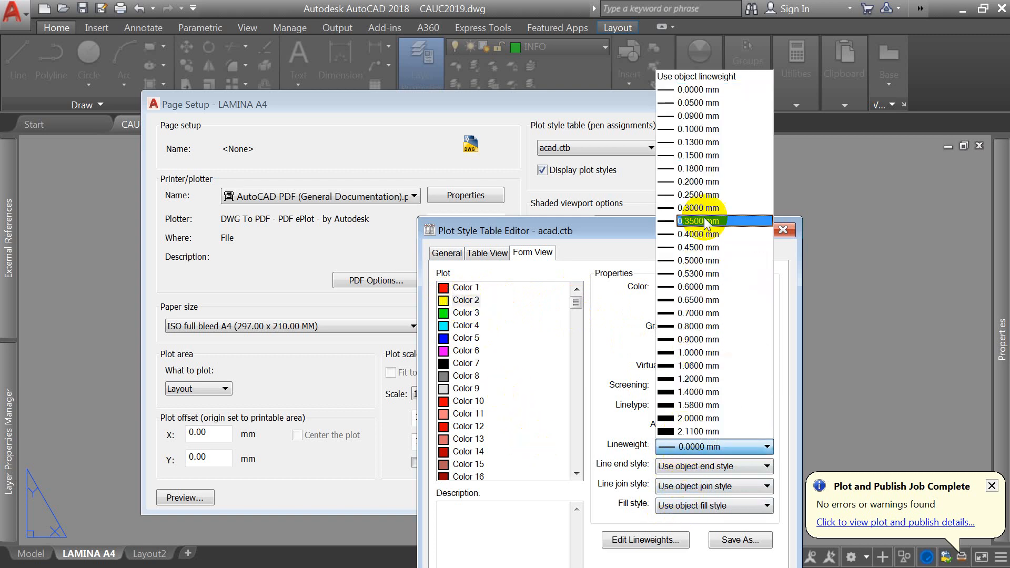
left_click(689, 194)
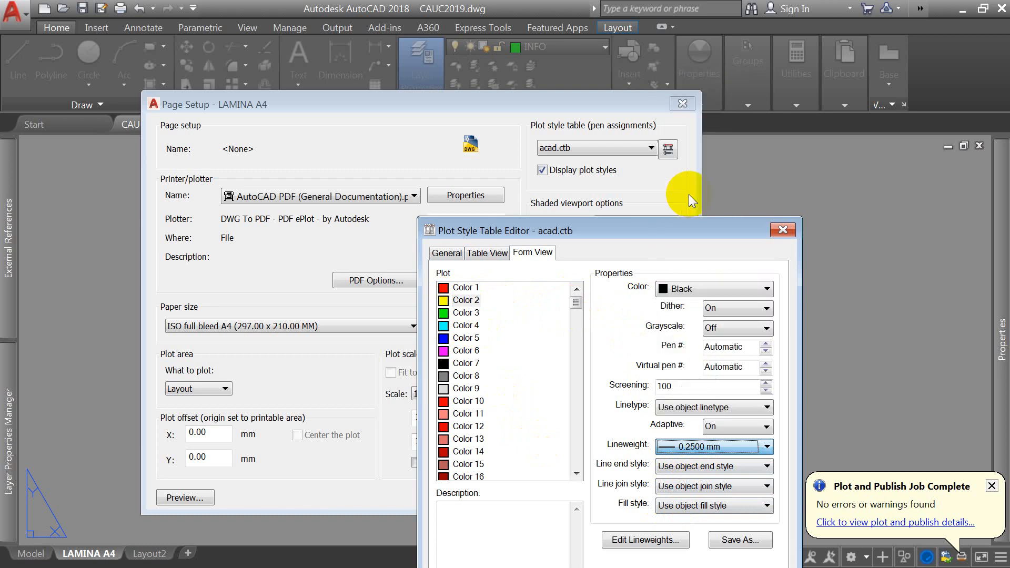
left_click(467, 314)
left_click(672, 446)
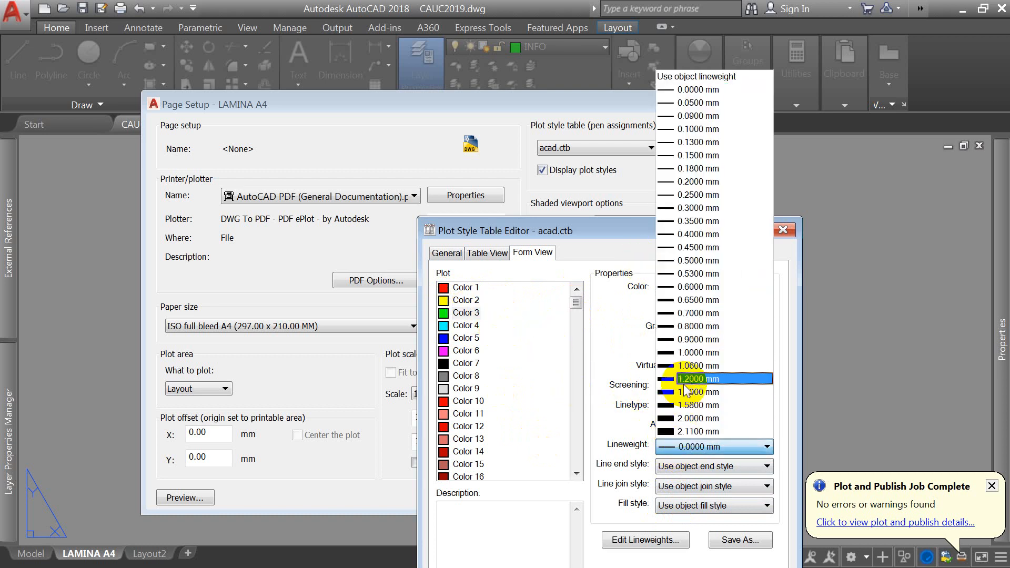
left_click(696, 129)
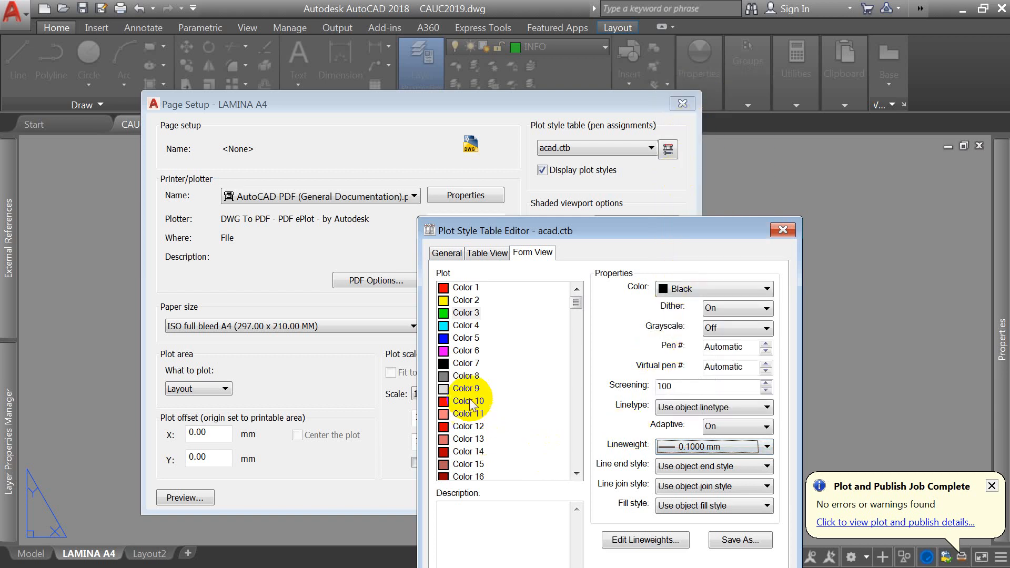
Step: Save the edited plot style table as a new color-dependent style table named GING2 in the Plot Styles folder
left_click(468, 362)
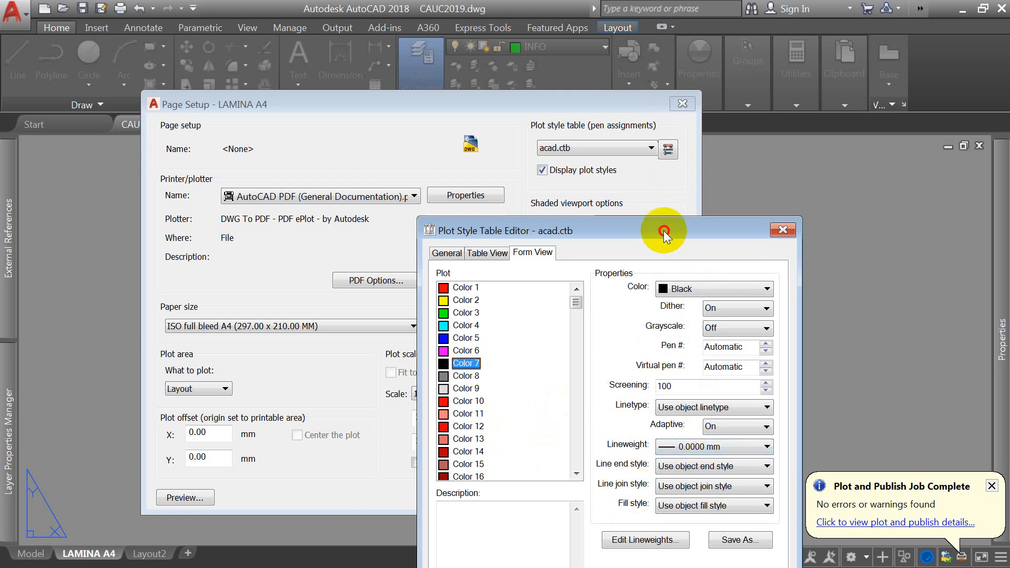
left_click_drag(664, 230, 554, 95)
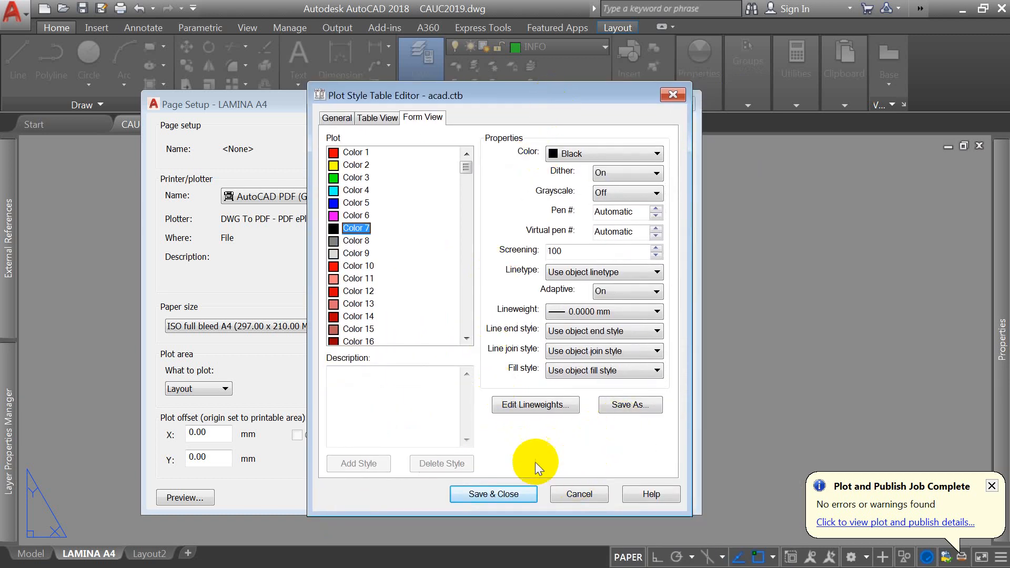
left_click(629, 402)
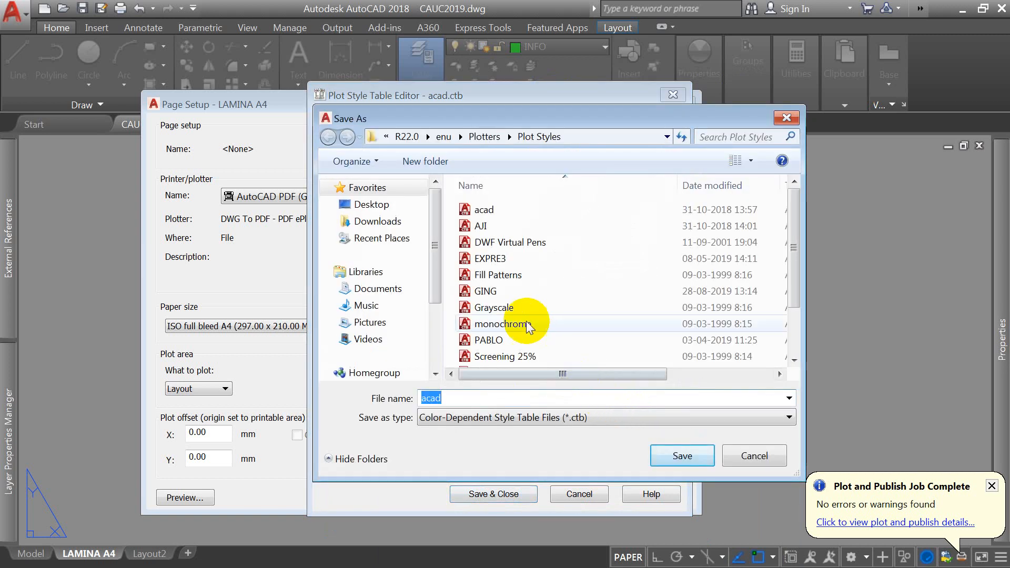
left_click(481, 291)
left_click(457, 399)
left_click(451, 399)
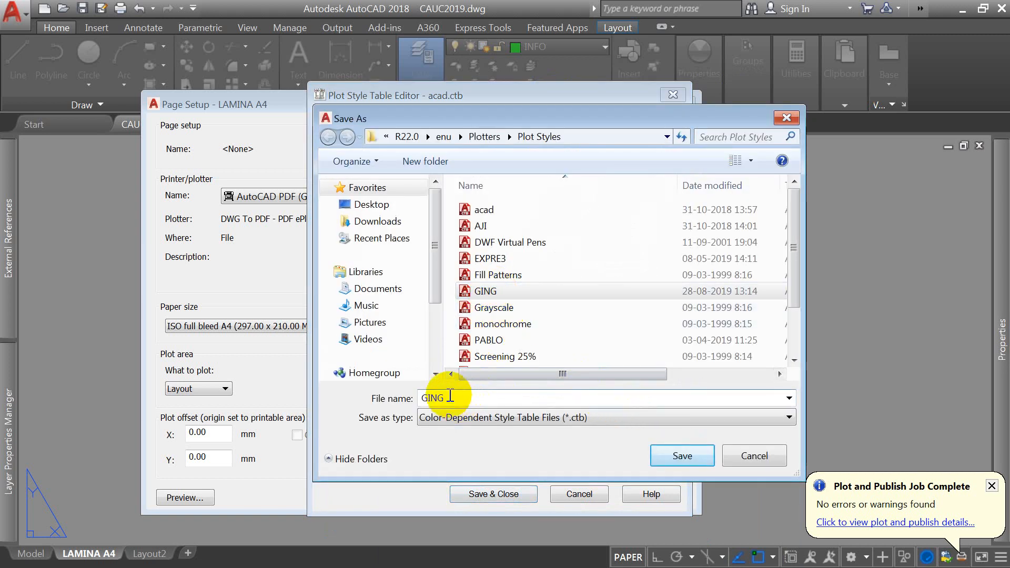
type("2")
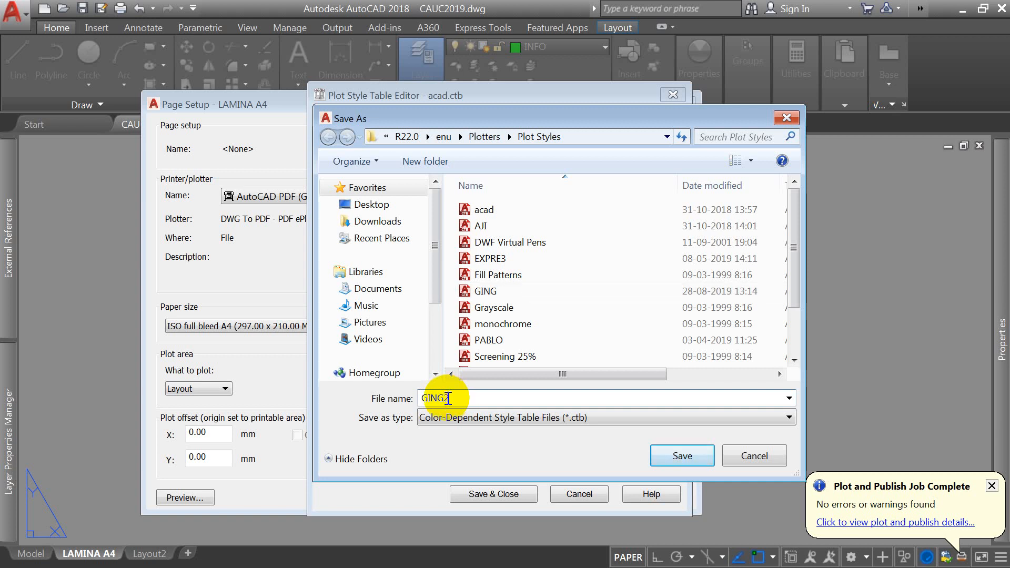
left_click(680, 457)
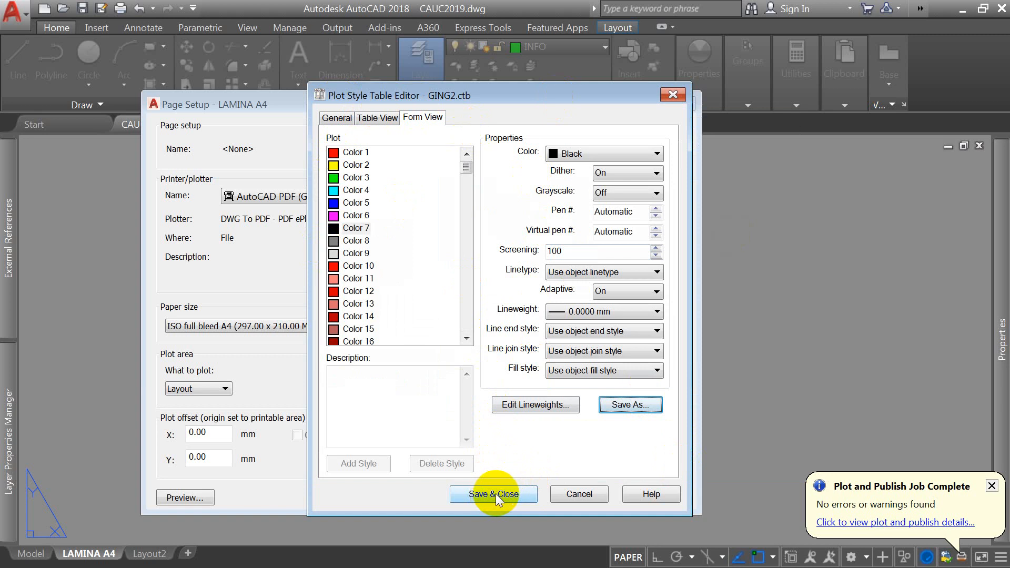
Step: Leave the plot style editor and assign GING2.ctb as the plot style table of the LAMINA A4 page setup
left_click(578, 494)
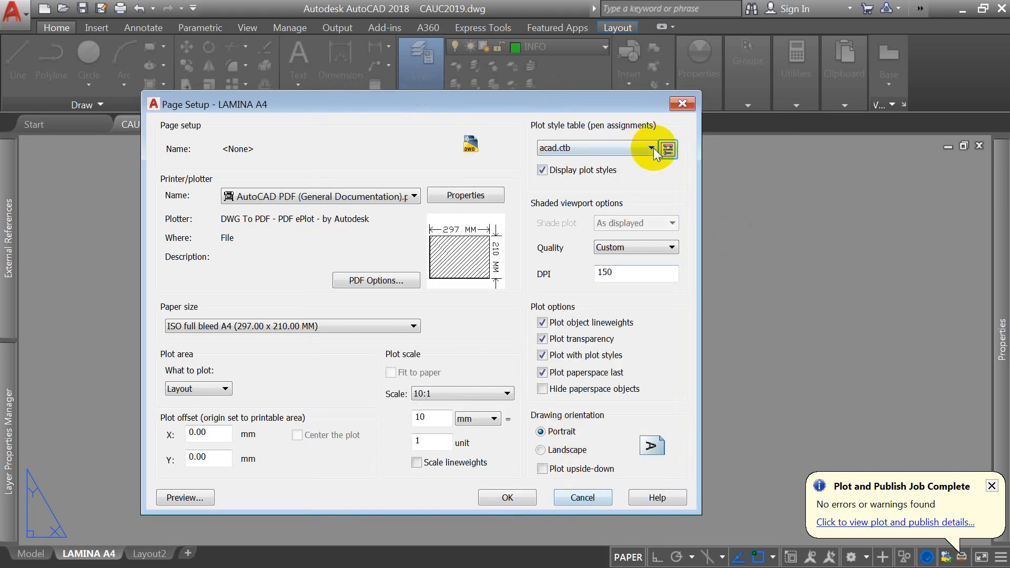
left_click(653, 147)
left_click(585, 241)
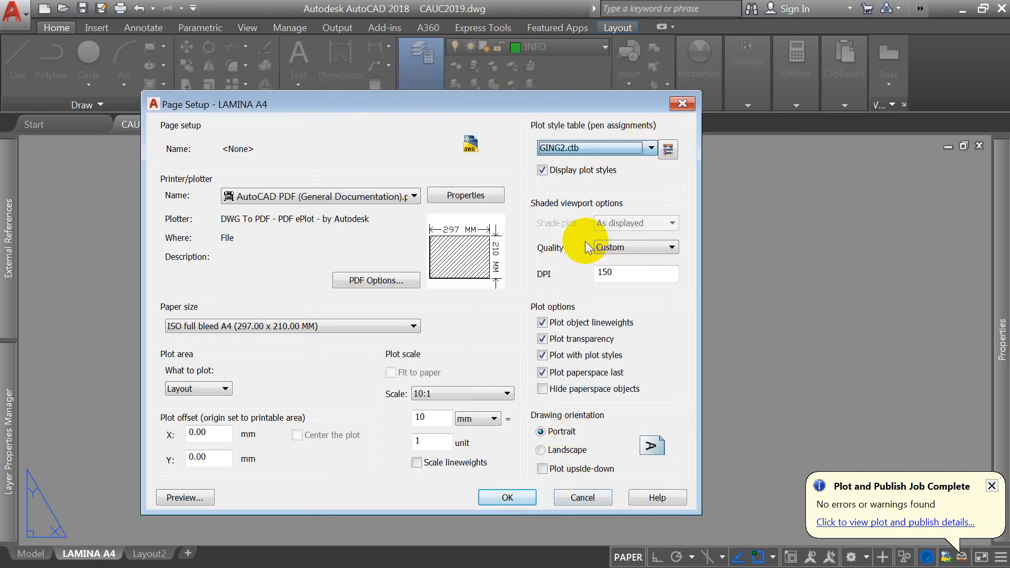
Step: Preview the LAMINA A4 plot, examine the outline and dimension lineweights up close, and exit the preview
left_click(185, 497)
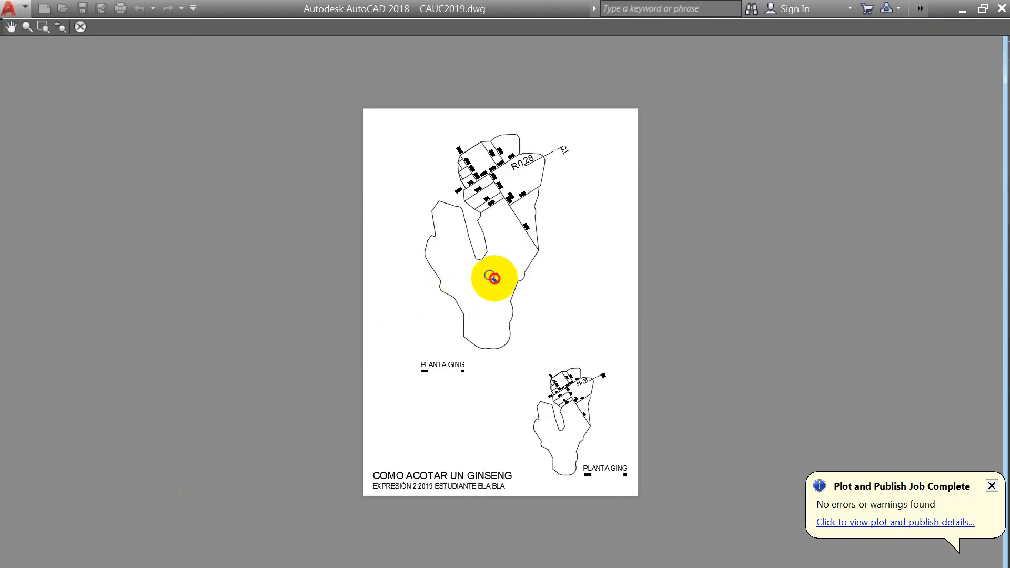
left_click_drag(519, 203, 548, 74)
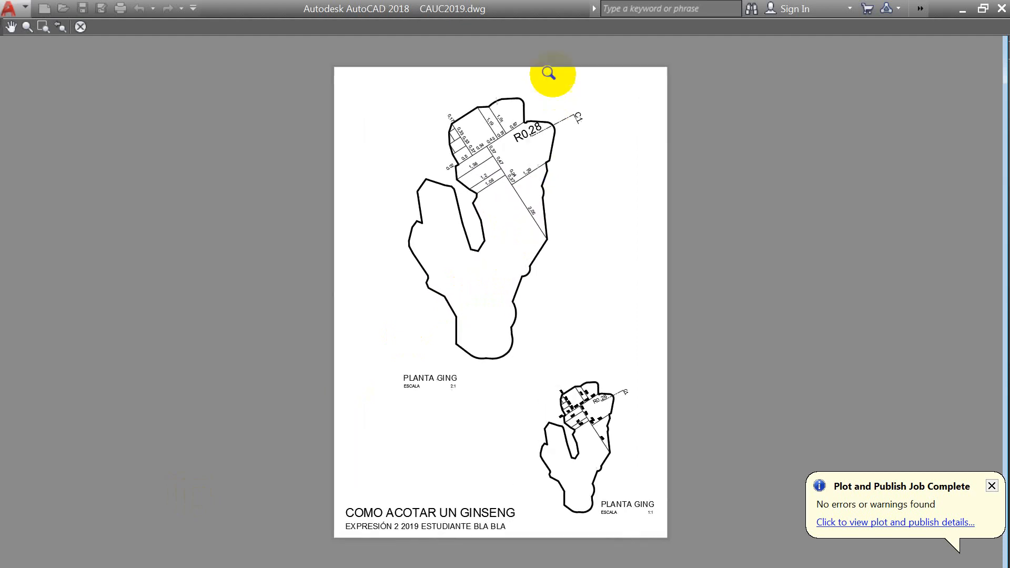
left_click_drag(515, 172, 541, 74)
left_click_drag(497, 265, 561, 30)
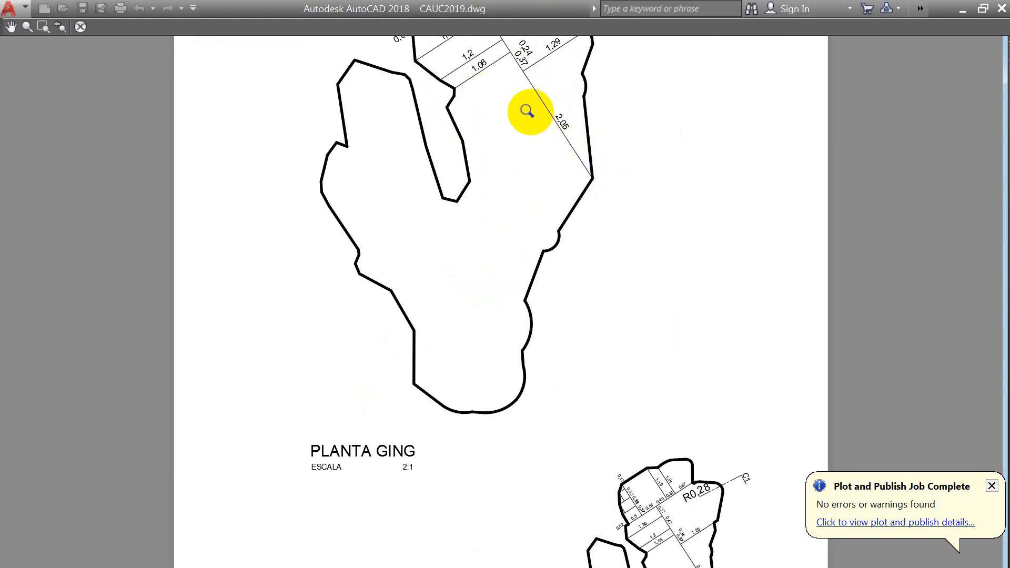
left_click_drag(496, 106, 497, 307)
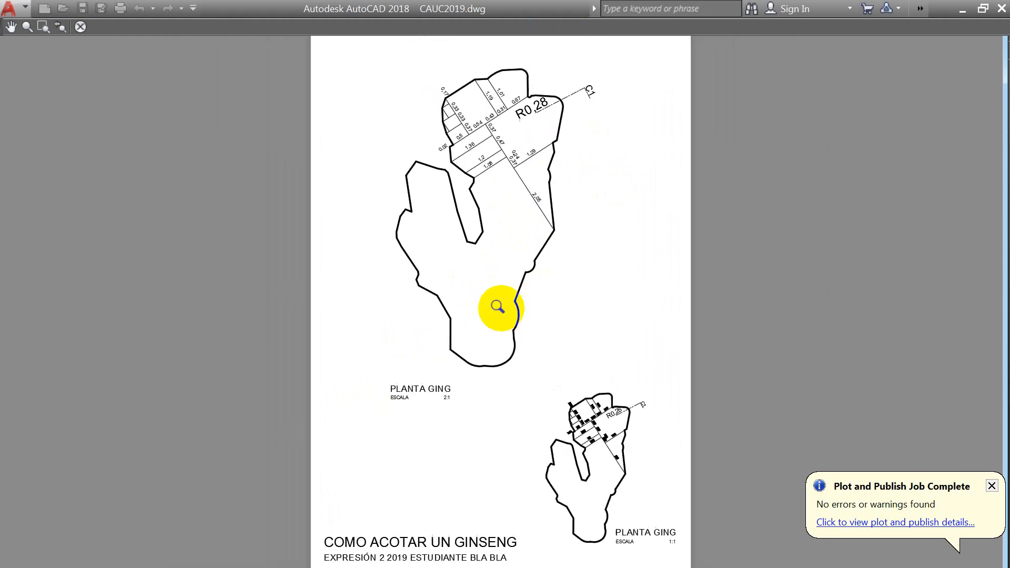
key("Escape")
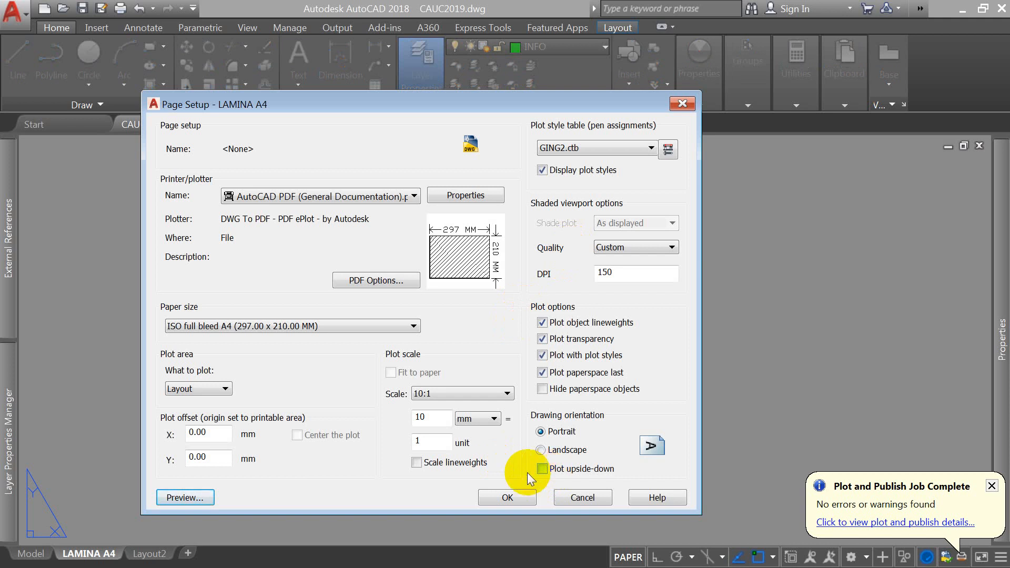
Step: Cancel the LAMINA A4 page setup and open the Plot Styles folder through Manage Plot Styles
left_click(605, 502)
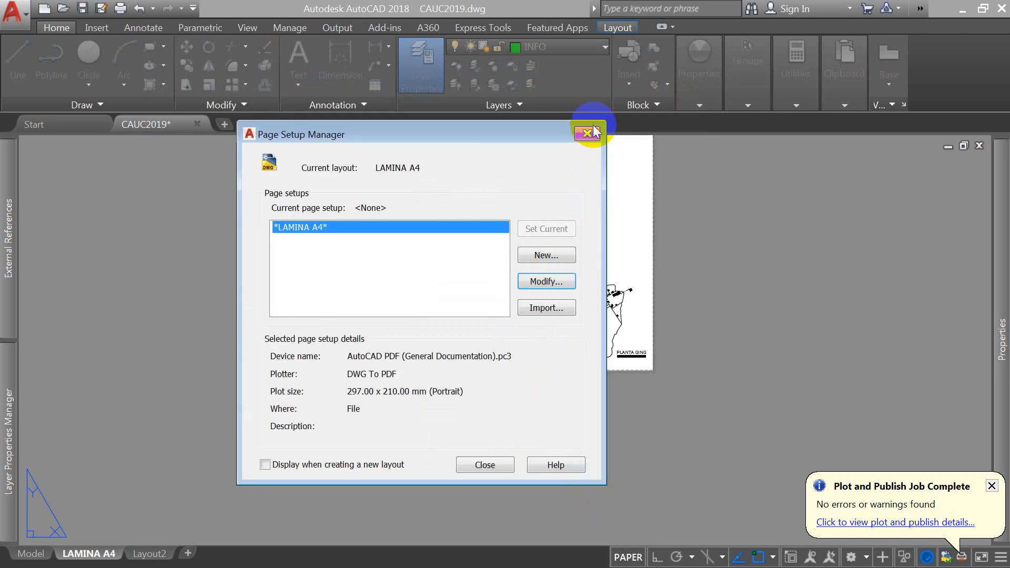
left_click(588, 135)
left_click(16, 14)
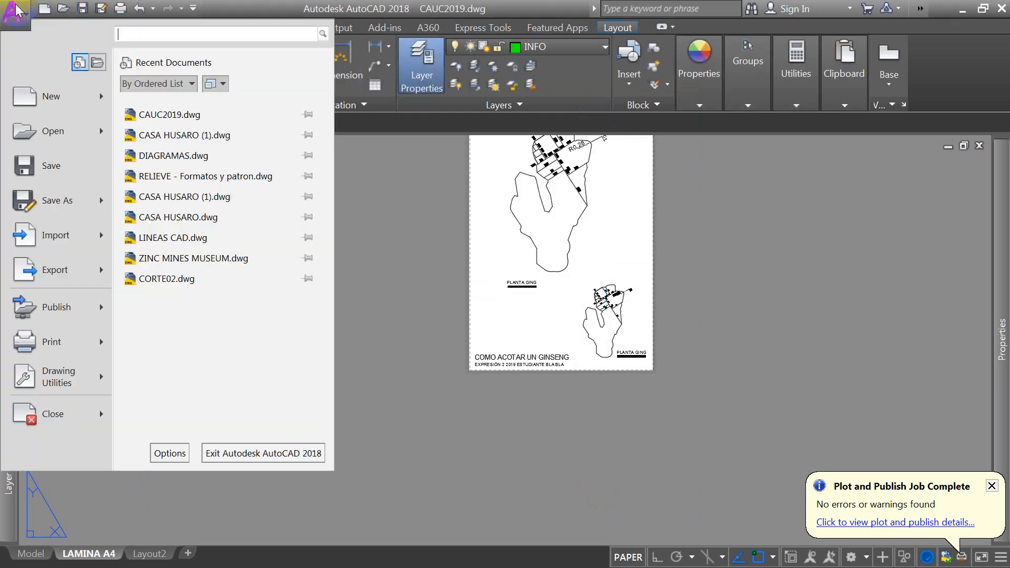
left_click(69, 348)
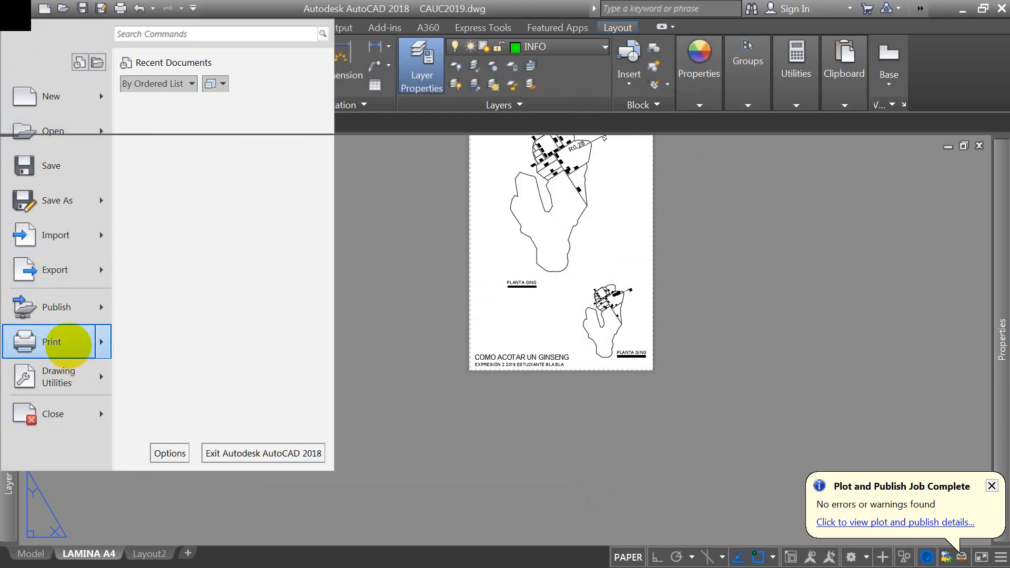
key("Escape")
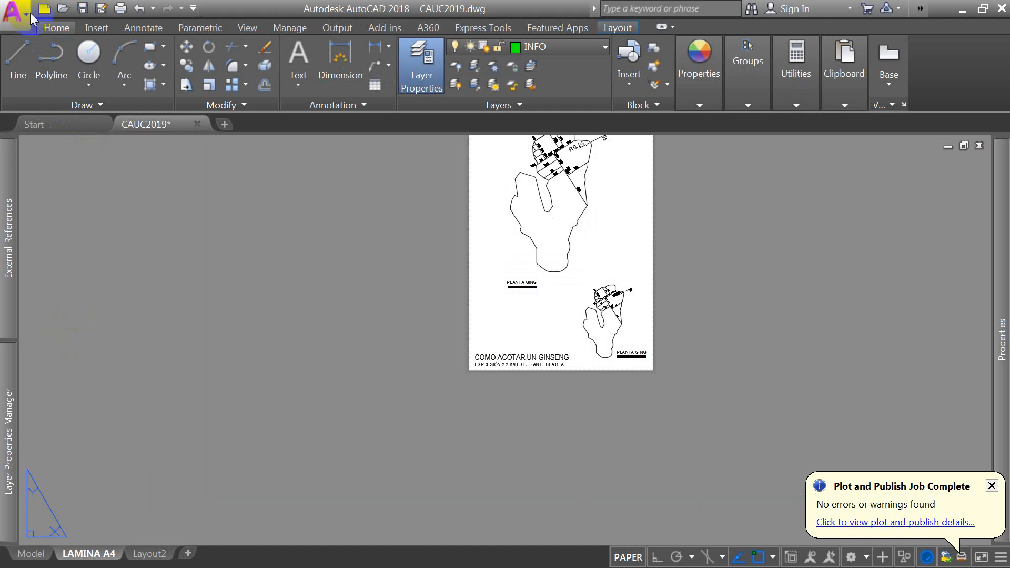
left_click(30, 12)
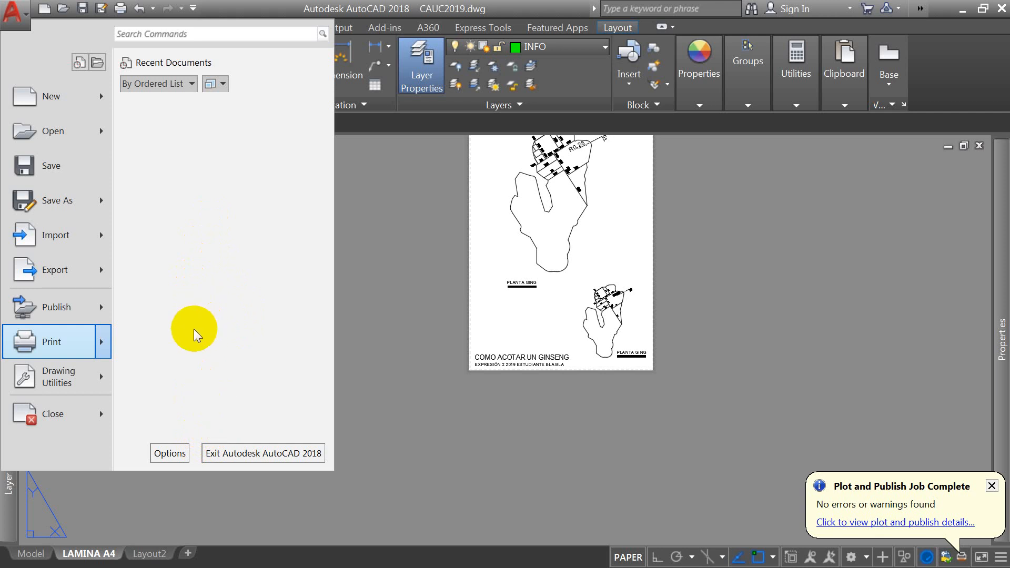
left_click(194, 329)
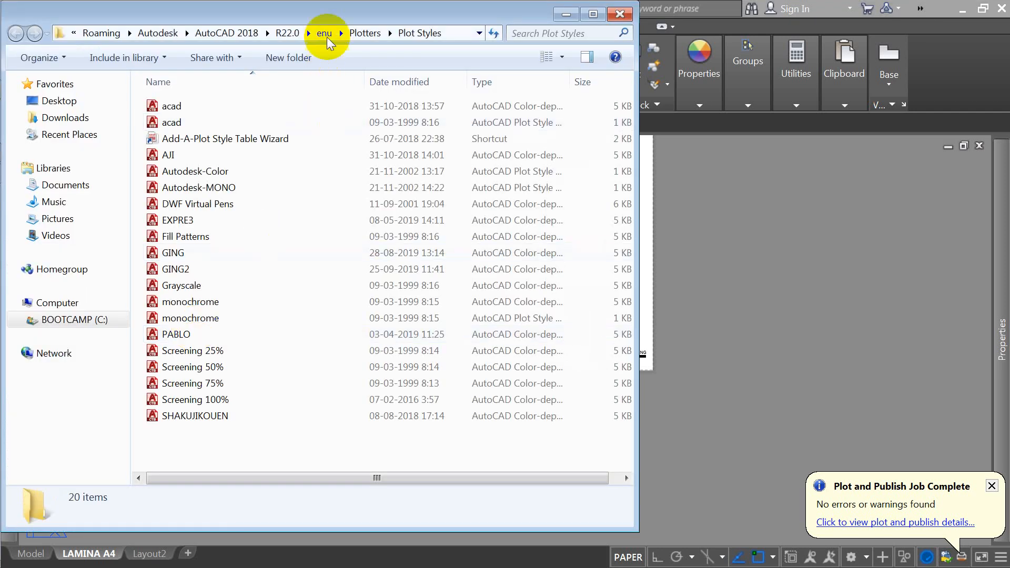
left_click_drag(317, 2, 469, 30)
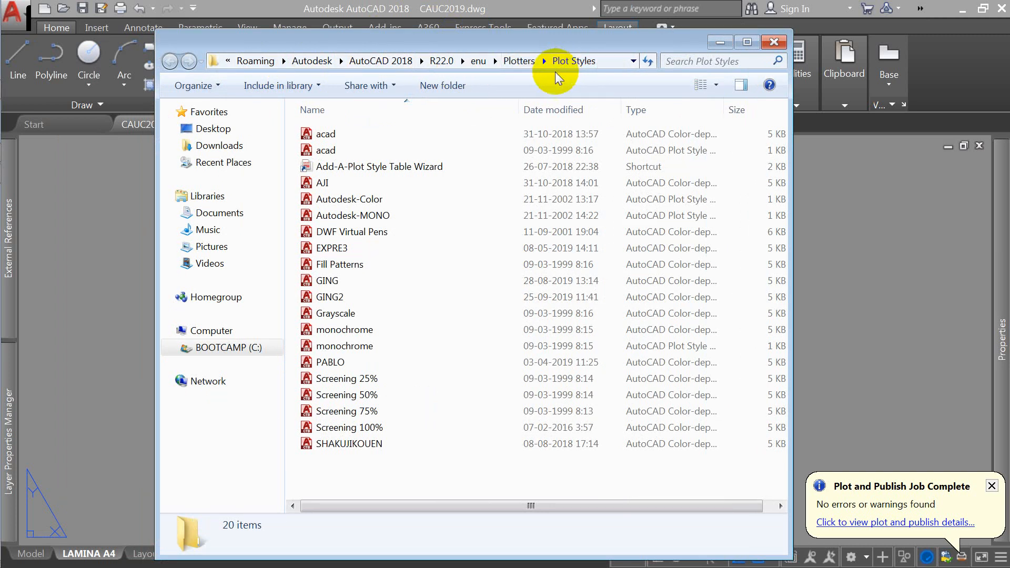
Step: Copy the GING2 plot style table file from the Plot Styles folder into the 2019 EXPRE 2 folder
left_click(325, 298)
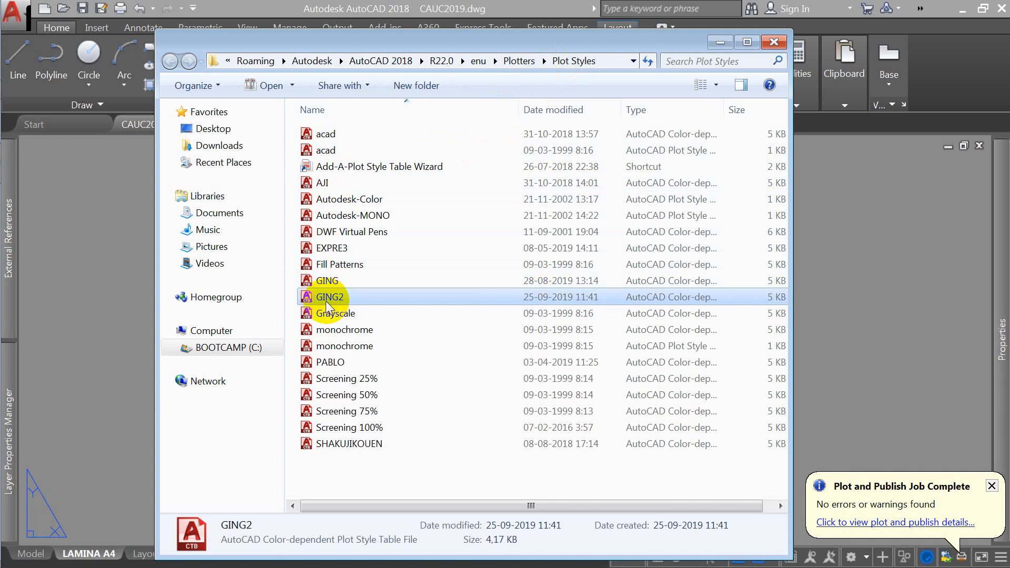
right_click(322, 297)
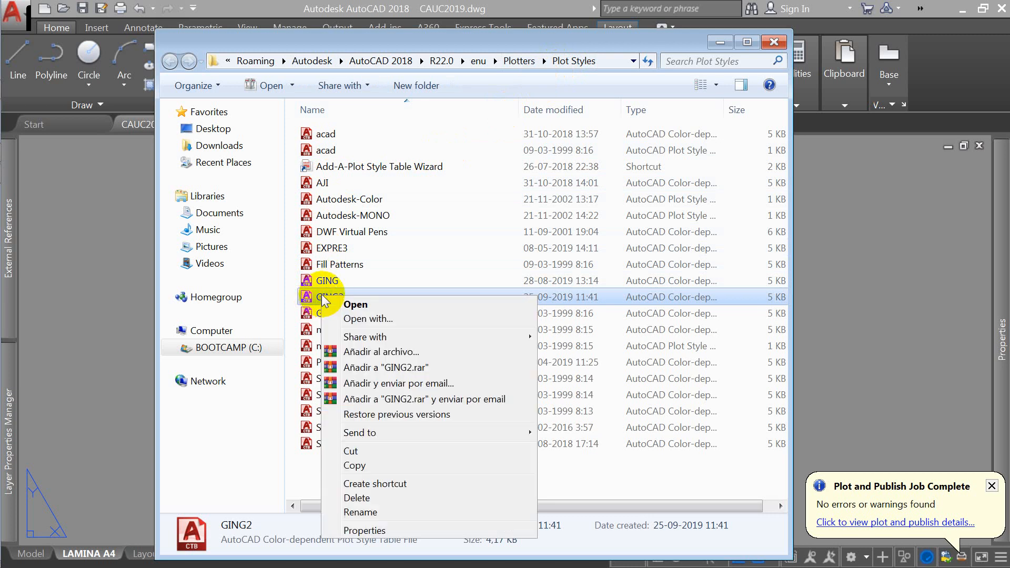
left_click(361, 465)
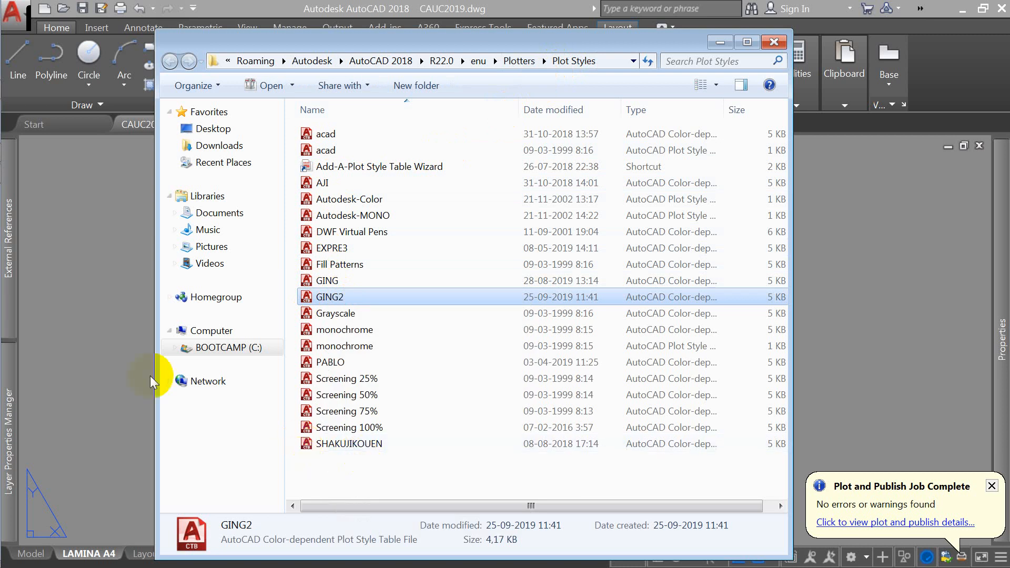
mouse_move(3, 129)
left_click(27, 86)
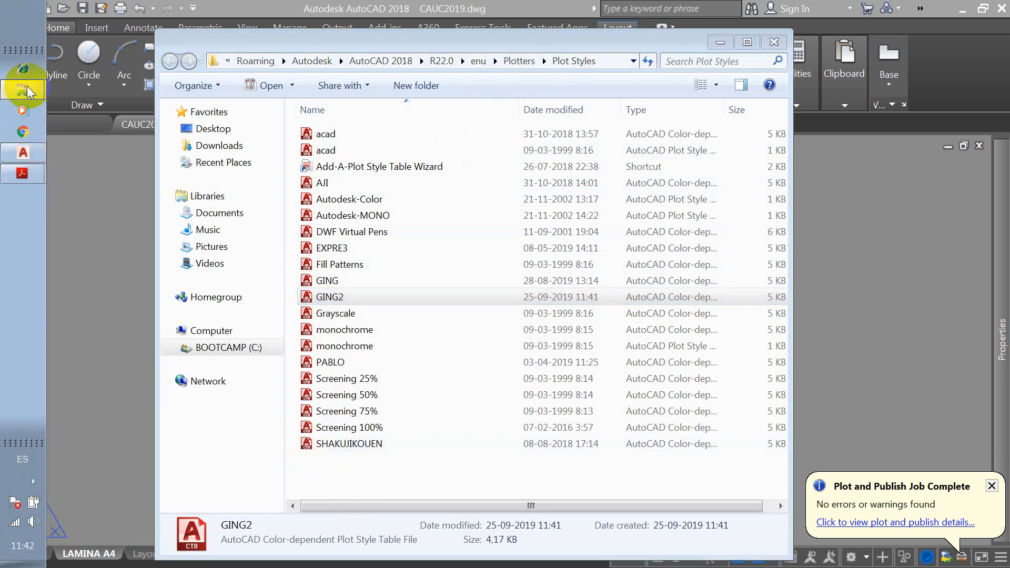
left_click(117, 76)
left_click(552, 412)
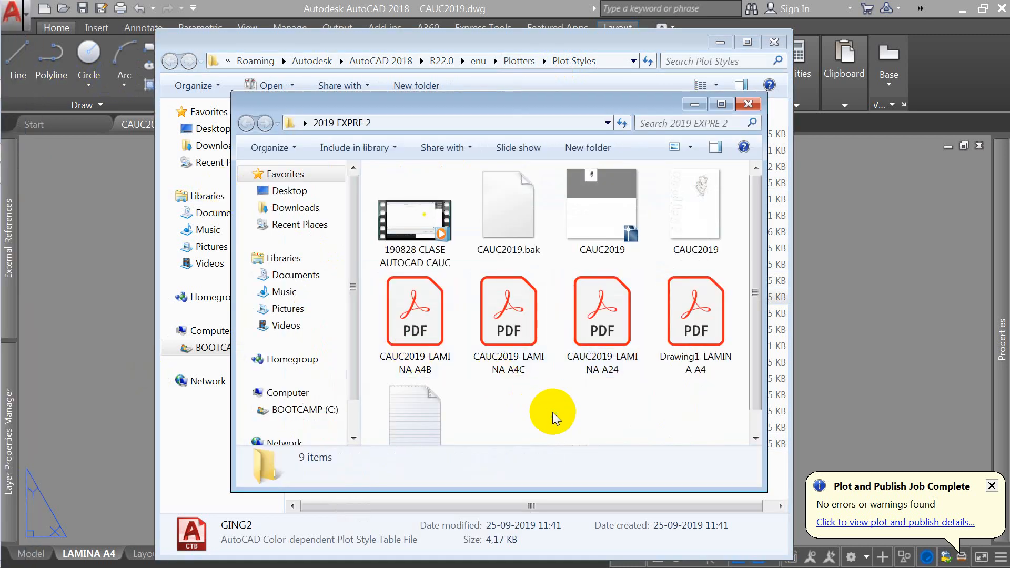
right_click(565, 413)
left_click(602, 334)
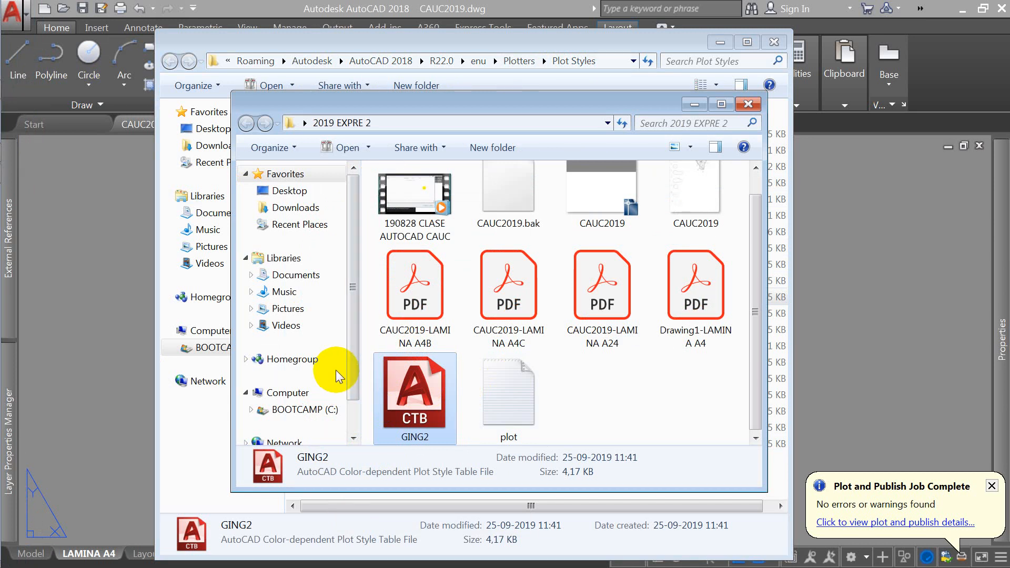
Step: Rename the copied plot style table file in the 2019 EXPRE 2 folder as GING2BBVGFV
left_click(413, 436)
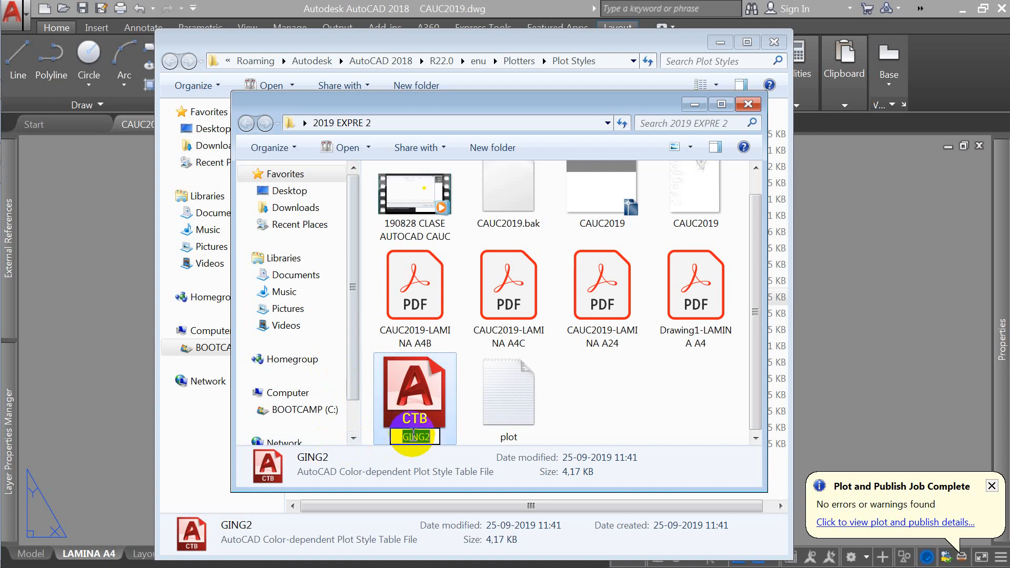
left_click(436, 436)
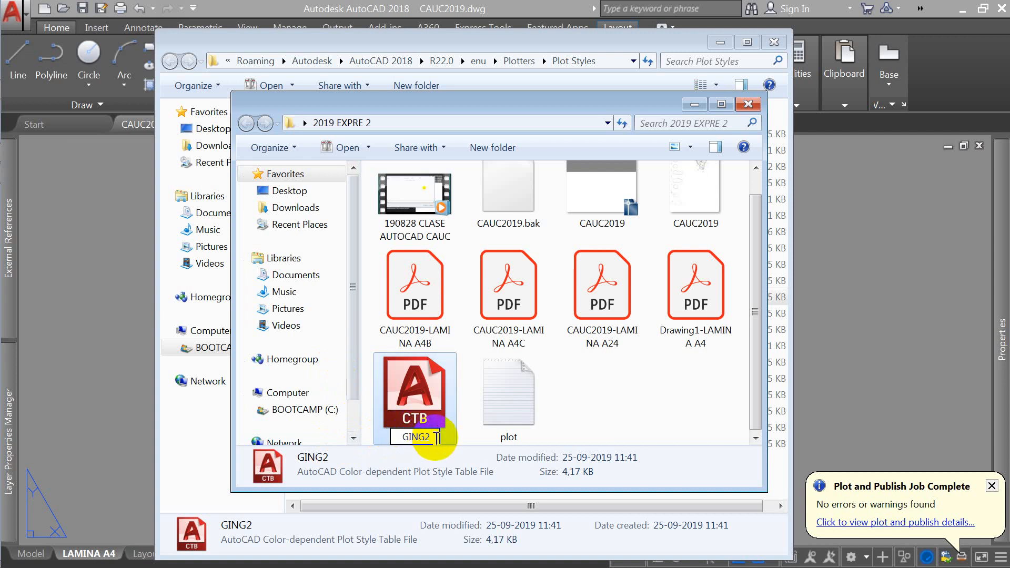
type("BBVGFV")
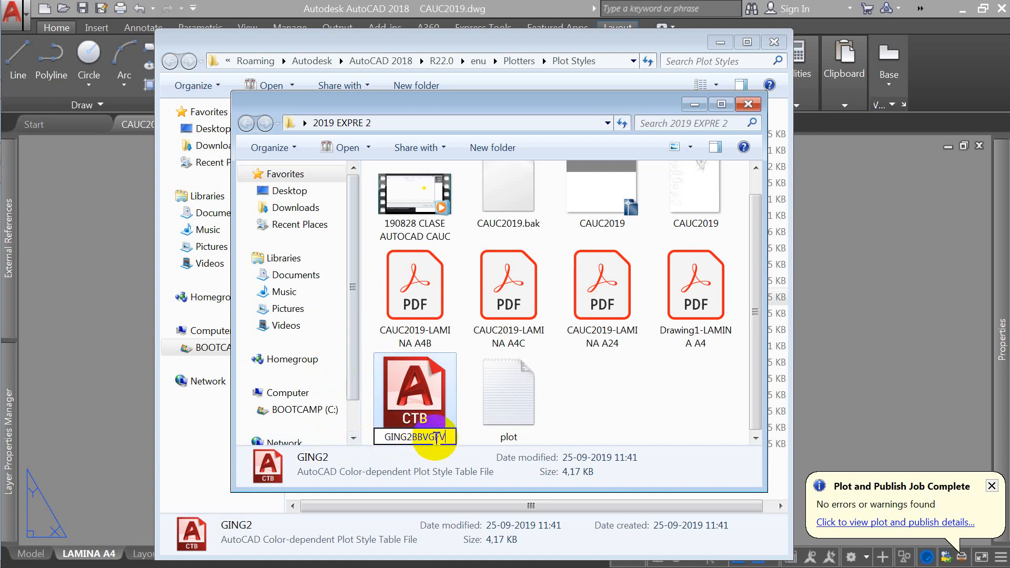
left_click(653, 387)
Step: Copy the GING2BBVGFV file from the 2019 EXPRE 2 folder into the Plot Styles folder and close that folder
left_click_drag(480, 103, 745, 144)
left_click(684, 436)
right_click(682, 439)
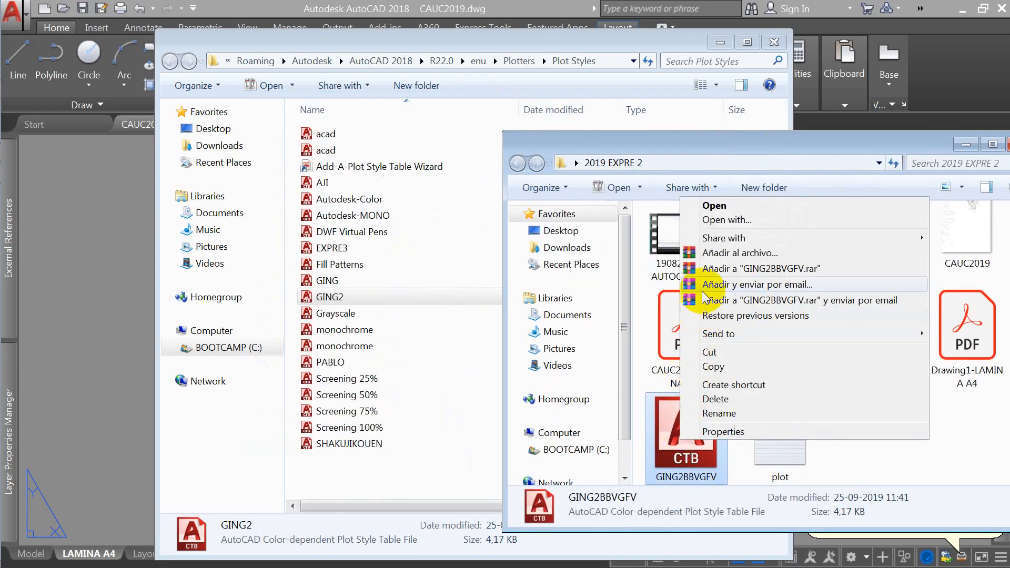
left_click(720, 366)
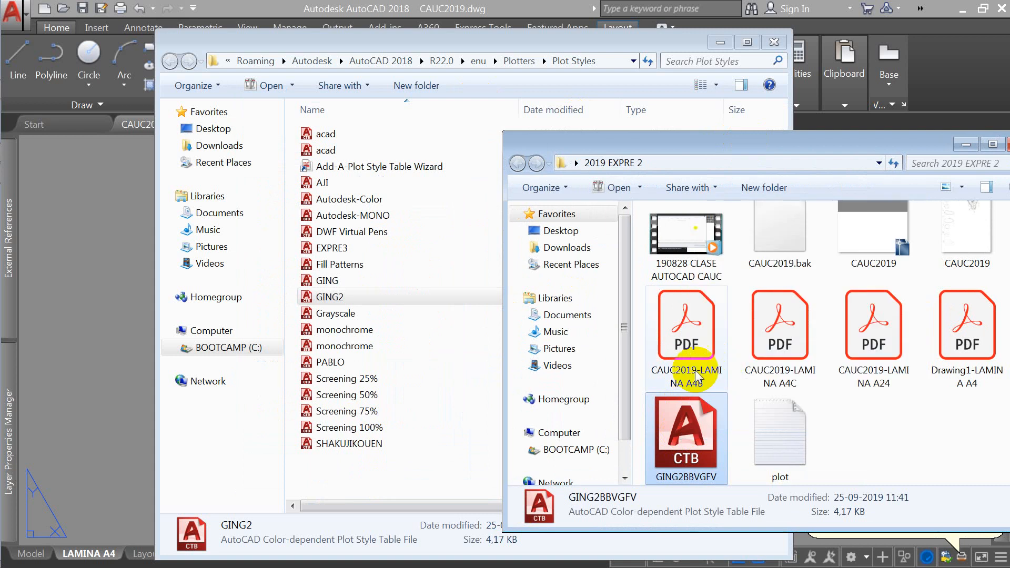
left_click(383, 480)
right_click(382, 480)
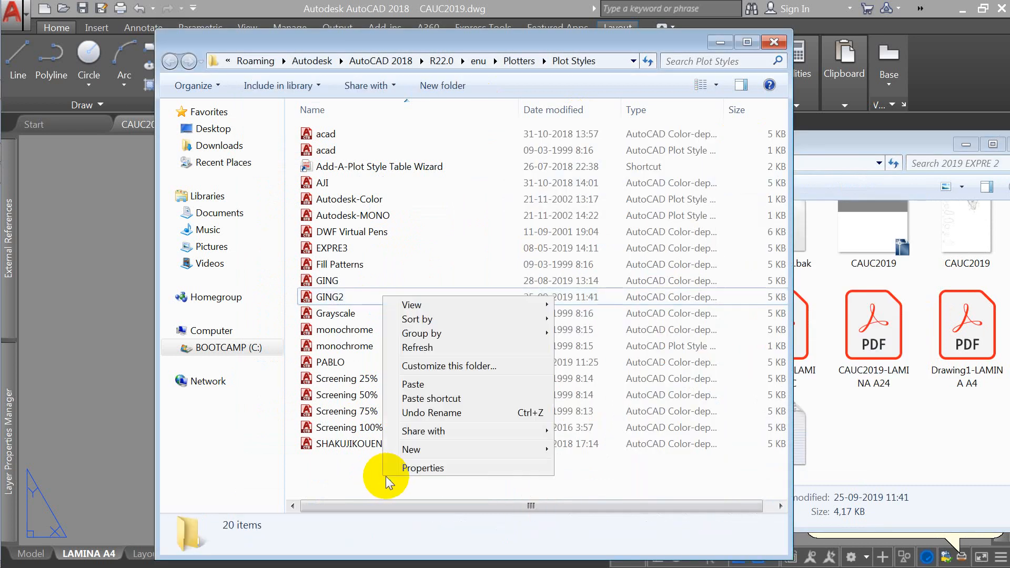
left_click(424, 384)
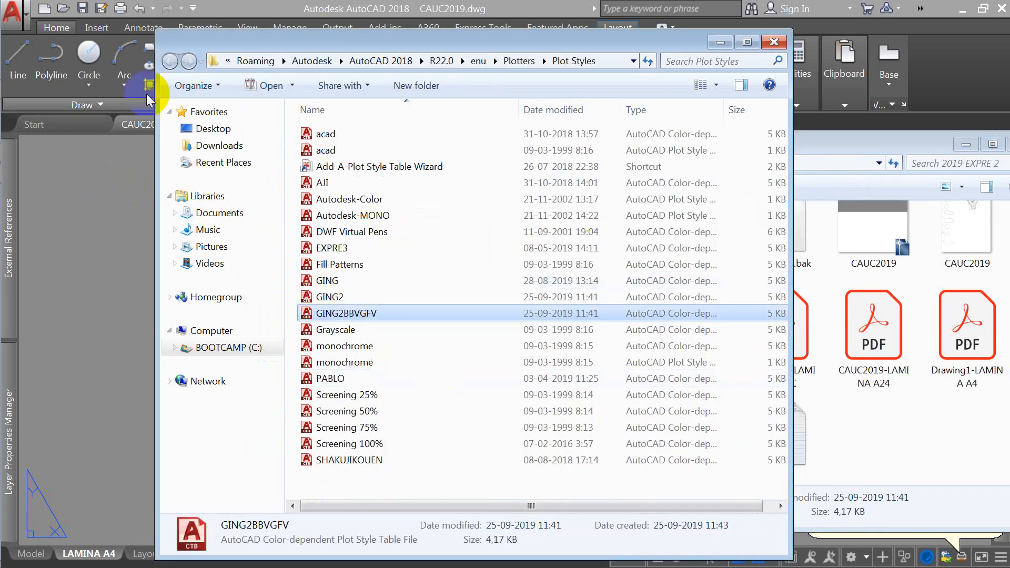
left_click(774, 41)
Step: Choose GING2BBVGFV.ctb as the plot style table in the LAMINA A4 plot settings and leave the Plot dialog
left_click(368, 245)
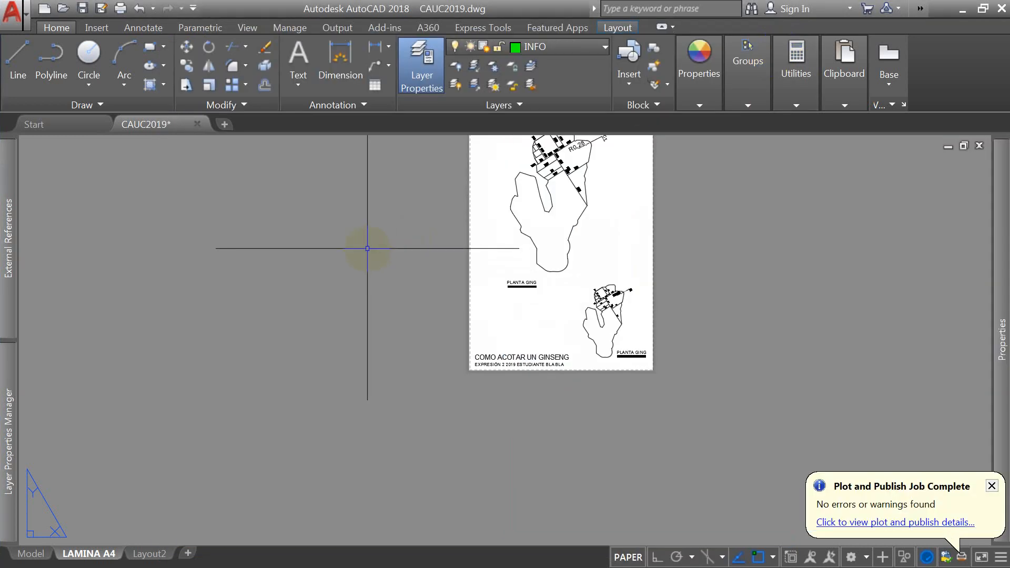
key("super+p")
key("Escape")
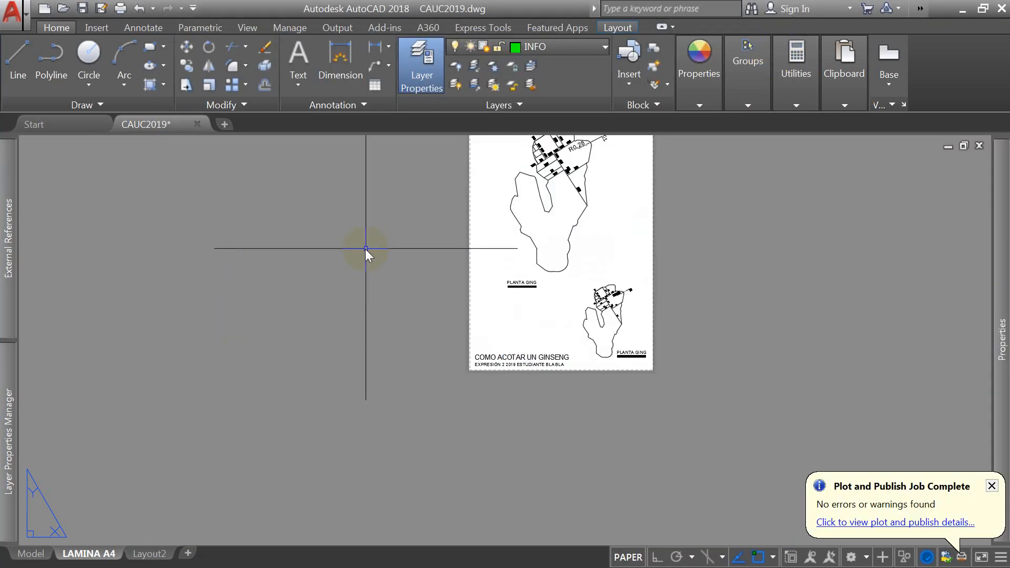
key("ctrl+p")
left_click(770, 131)
key("Escape")
left_click(753, 129)
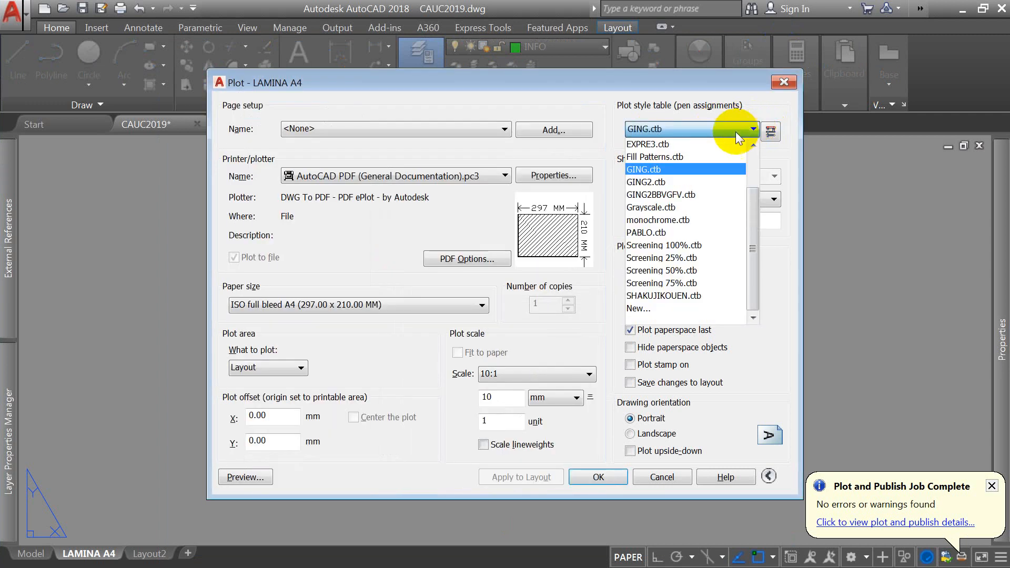
left_click(660, 195)
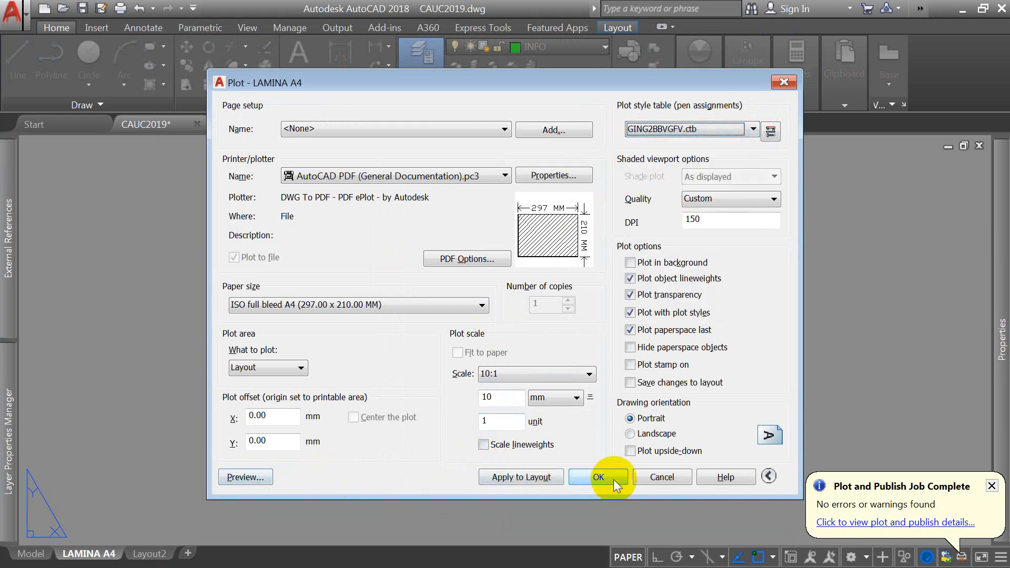
left_click(598, 477)
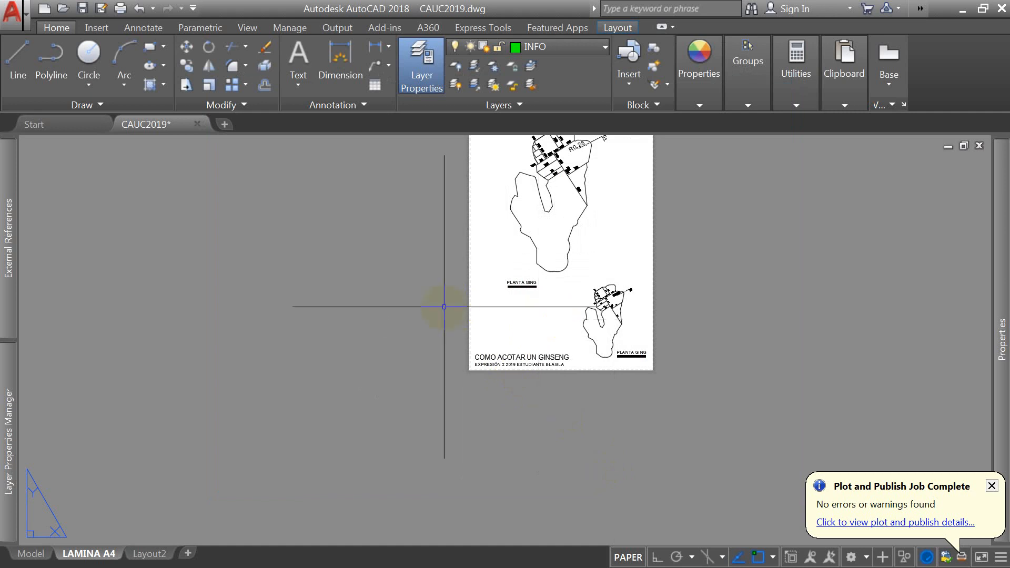
Step: Switch to model space and open the Drawing Window Colors settings from the display options
left_click(24, 556)
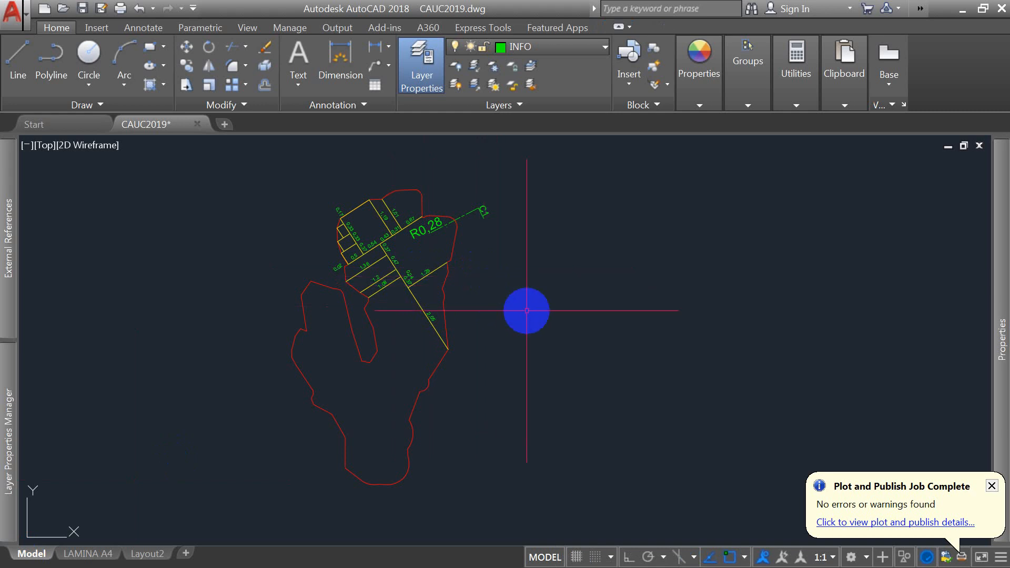
middle_click_drag(438, 344, 442, 304)
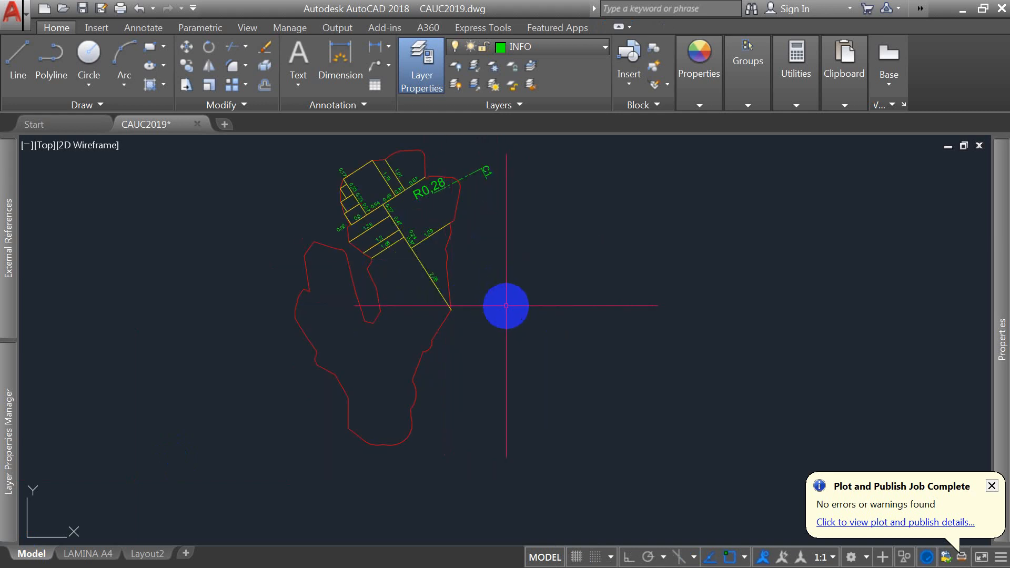
type("op")
key("Return")
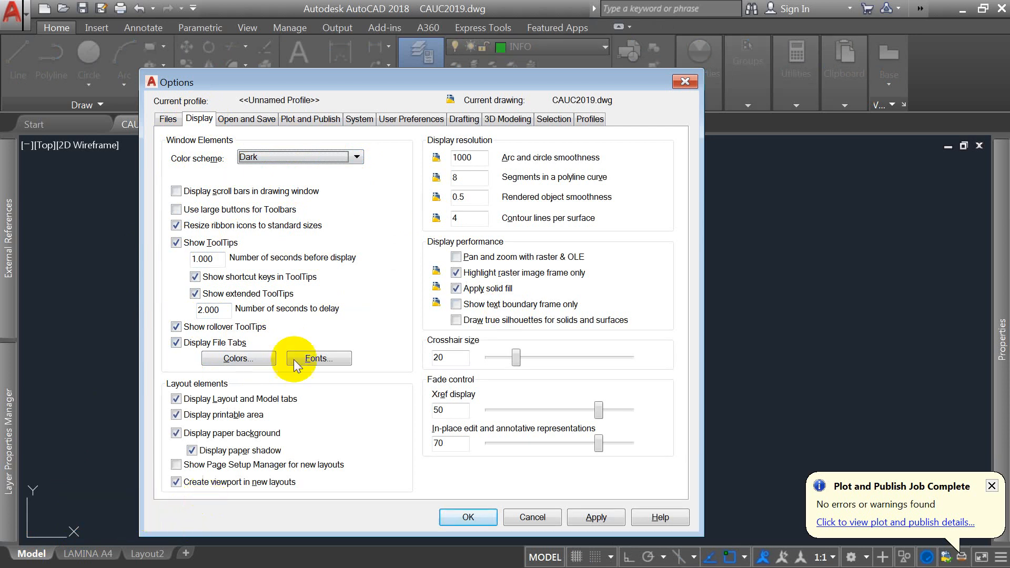
left_click(258, 360)
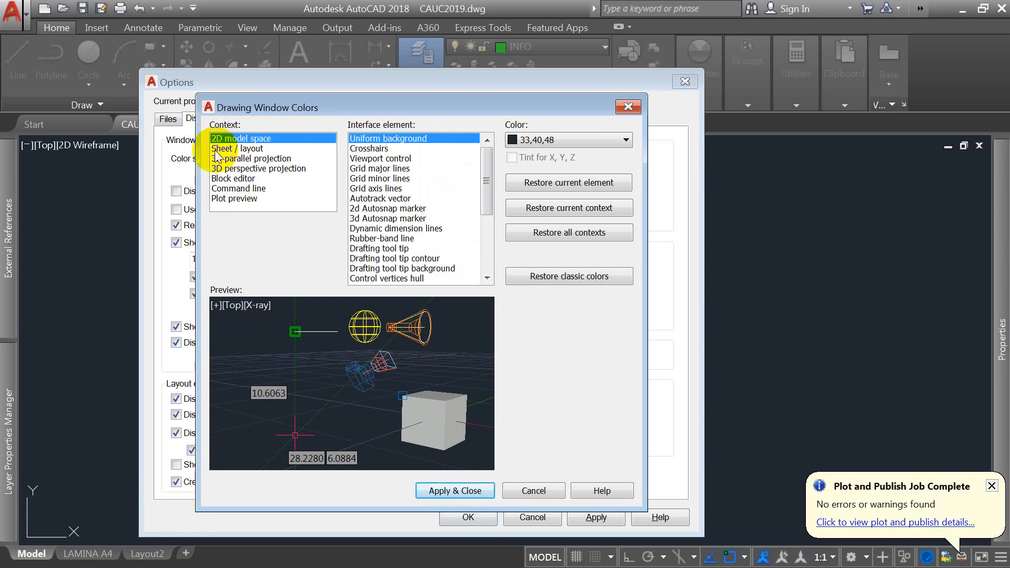
Step: Set the command line's command history background to index color 30
left_click(232, 188)
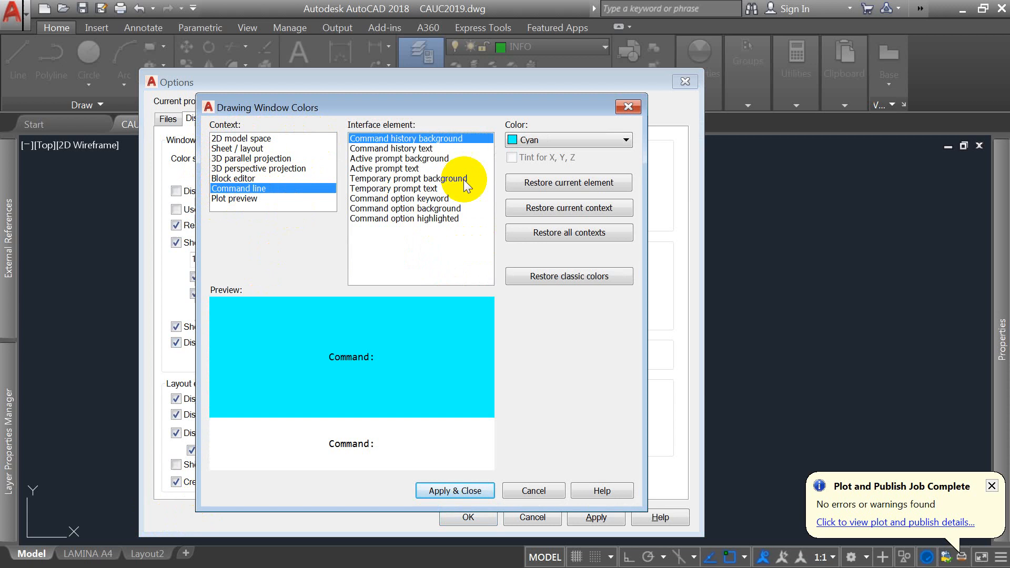
left_click(560, 139)
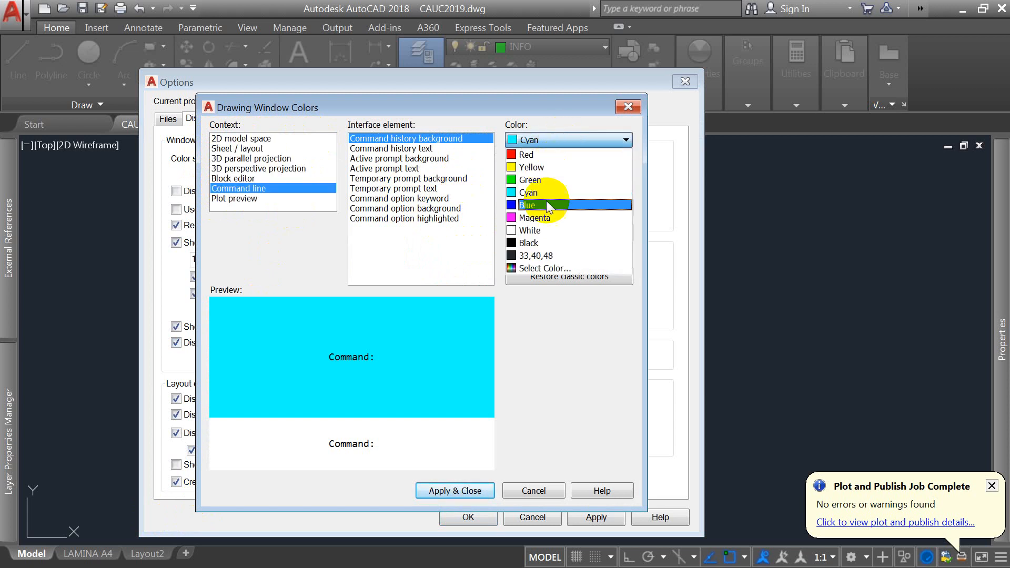
left_click(534, 267)
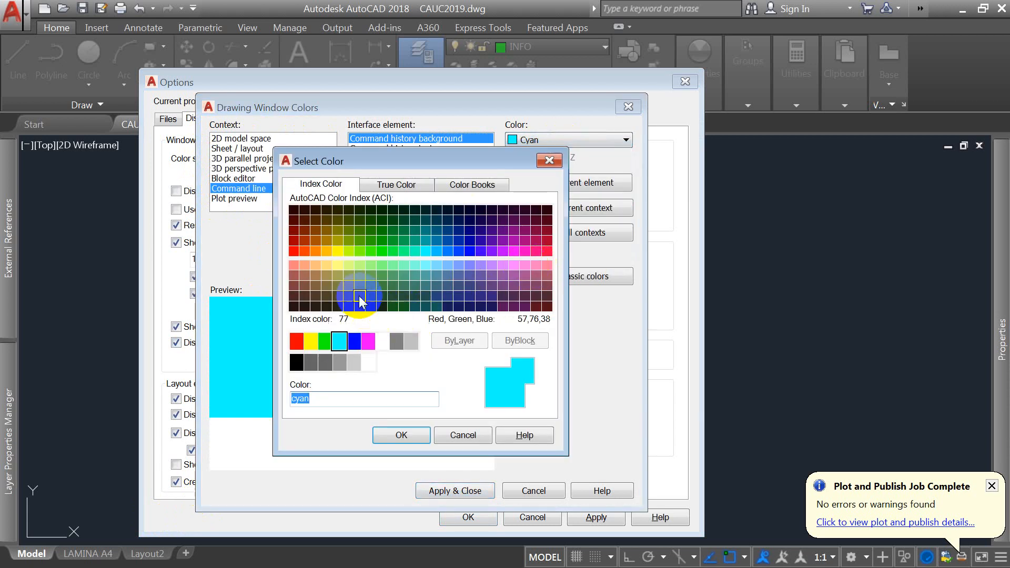
left_click(316, 249)
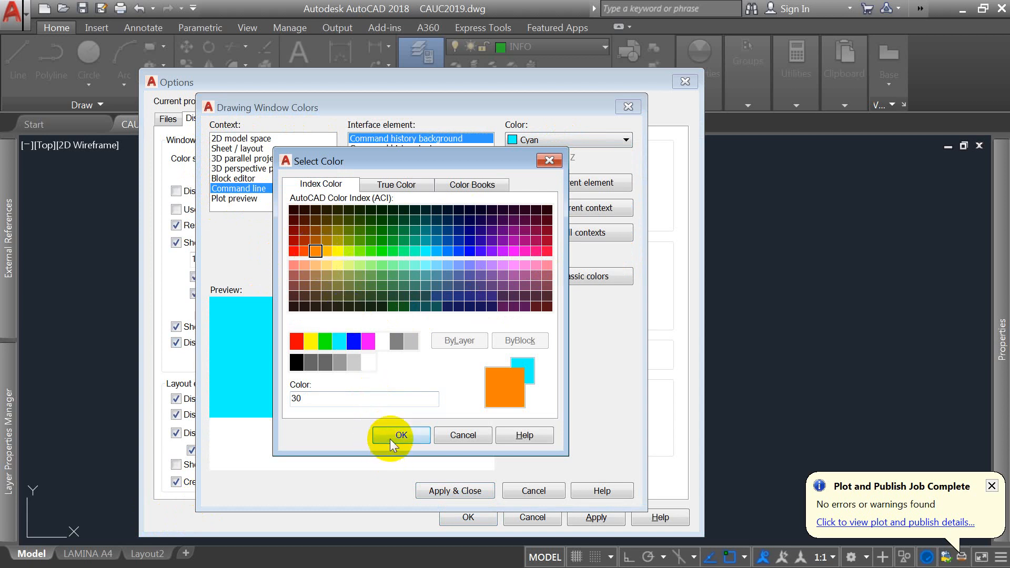
left_click(389, 439)
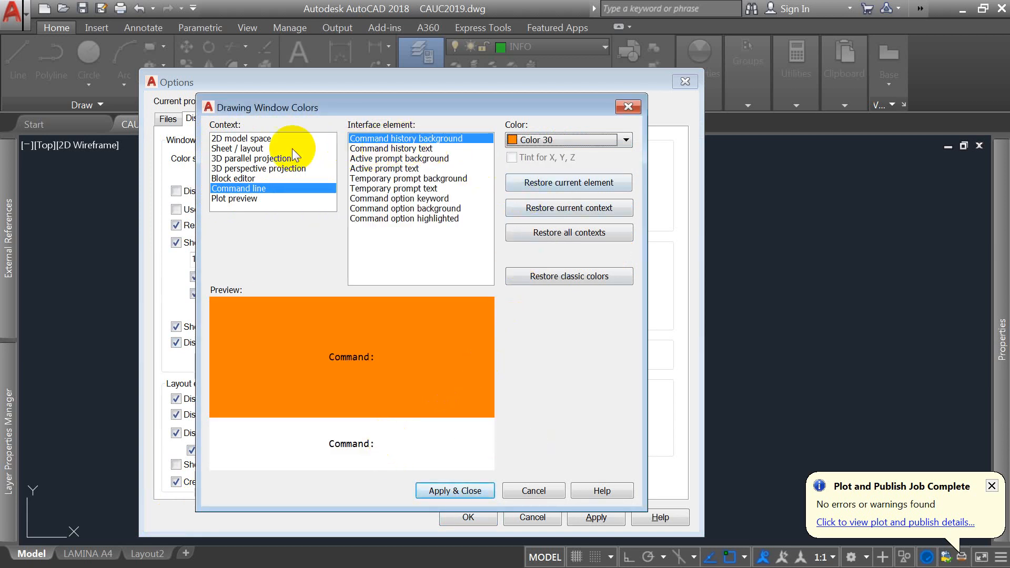
Step: Set the 2D model space crosshairs to index color 190, apply the window colors and close the Options dialog
left_click(247, 139)
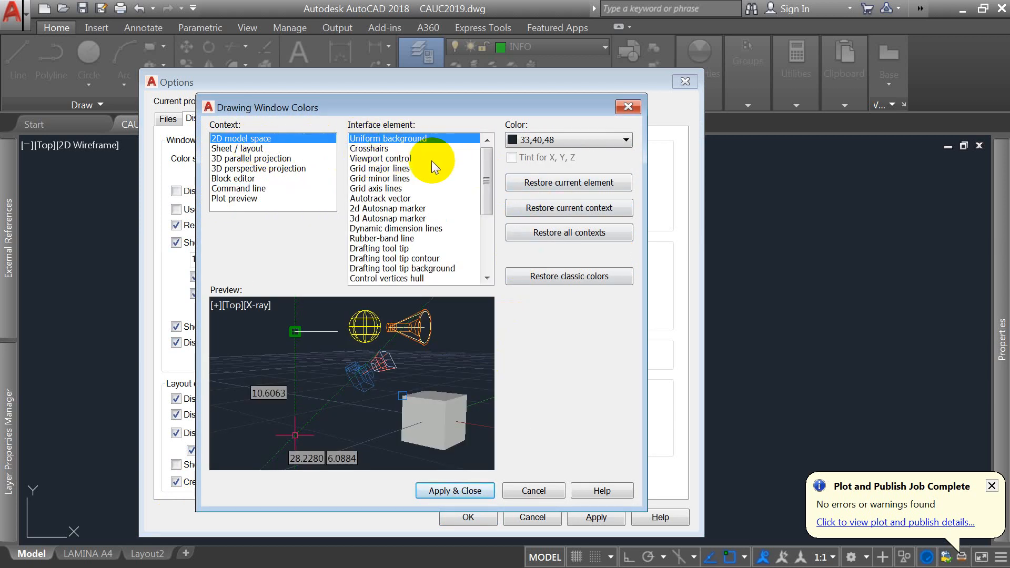
left_click(377, 149)
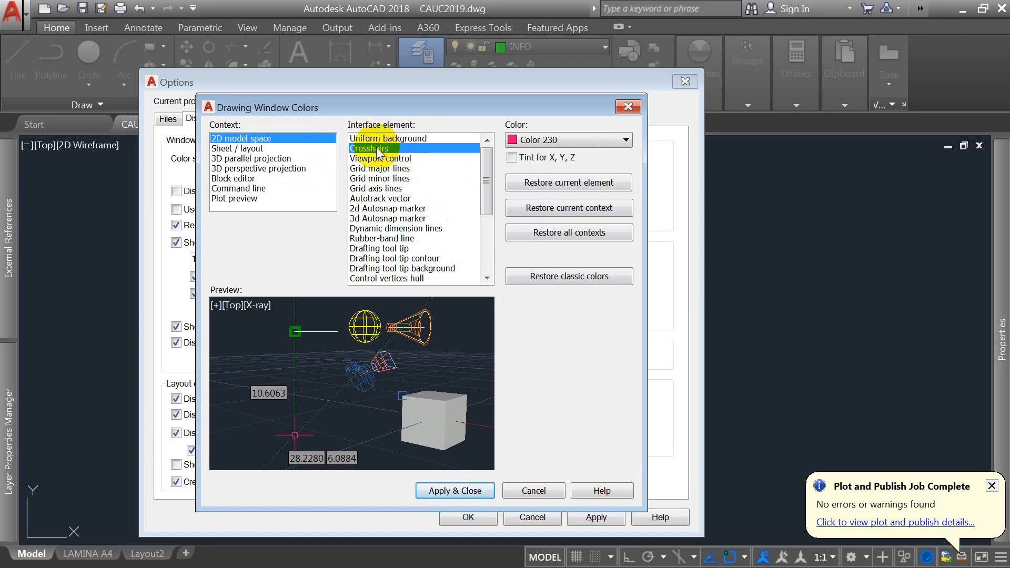
left_click(581, 139)
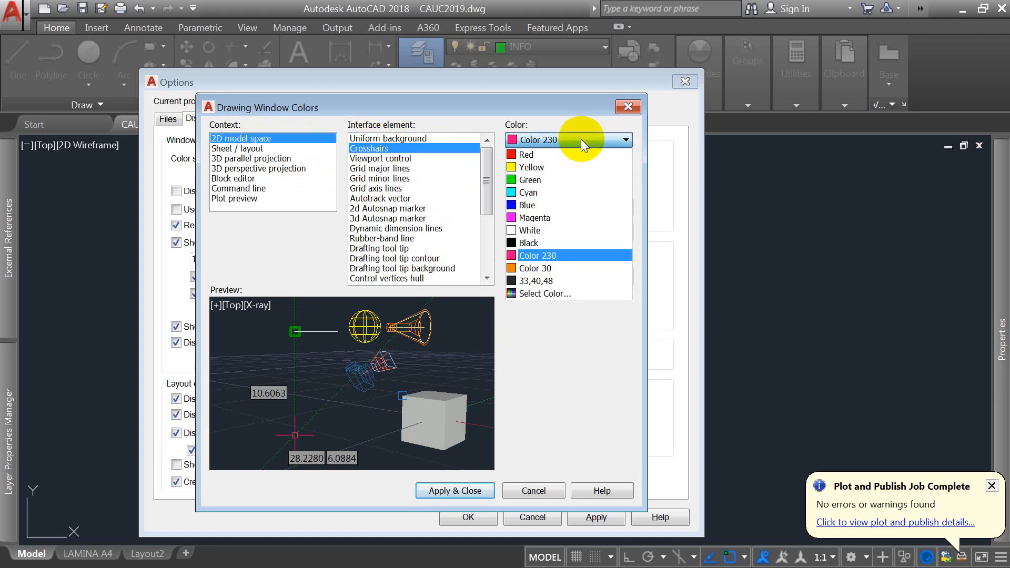
left_click(540, 294)
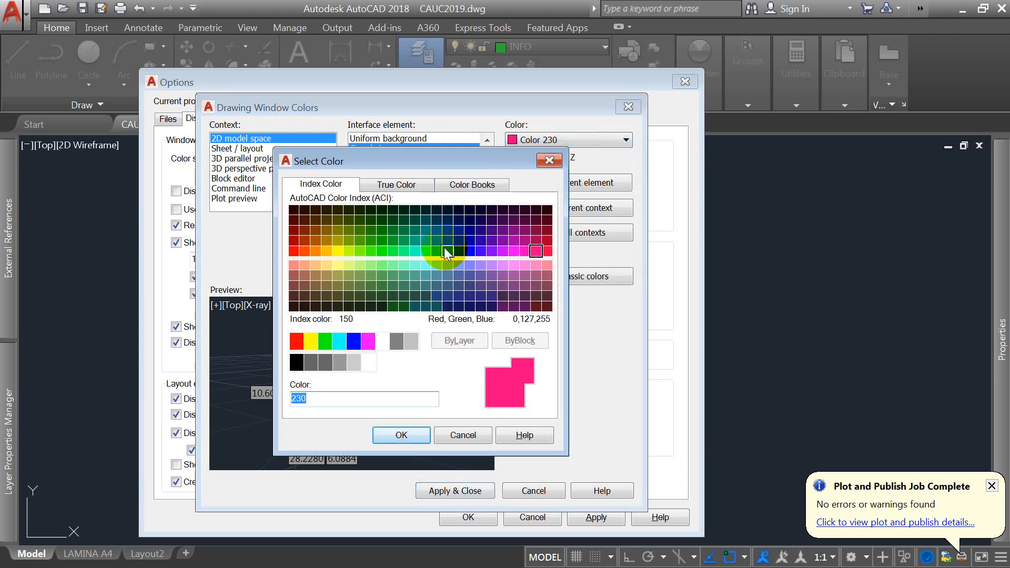
left_click(491, 250)
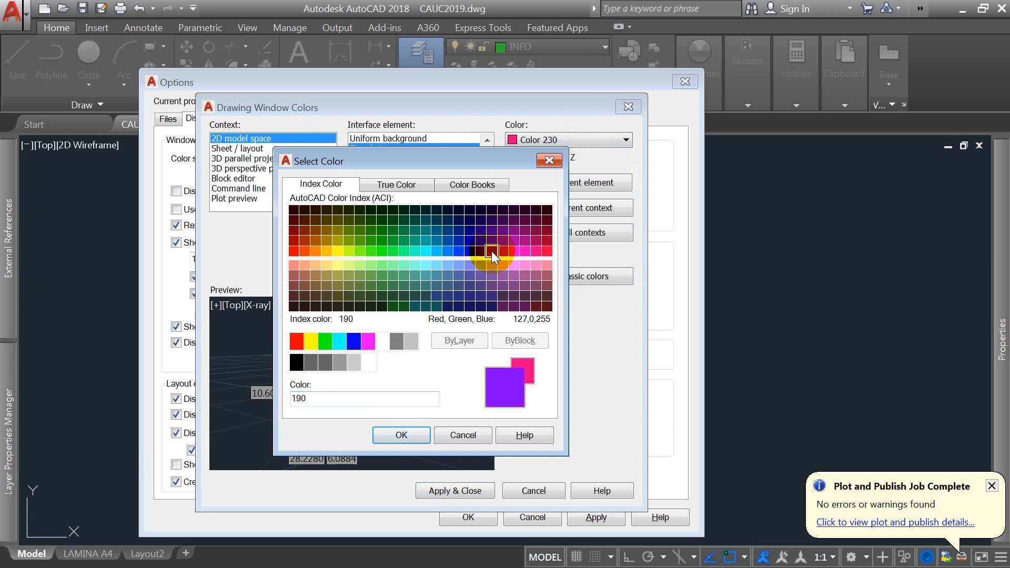
left_click(399, 435)
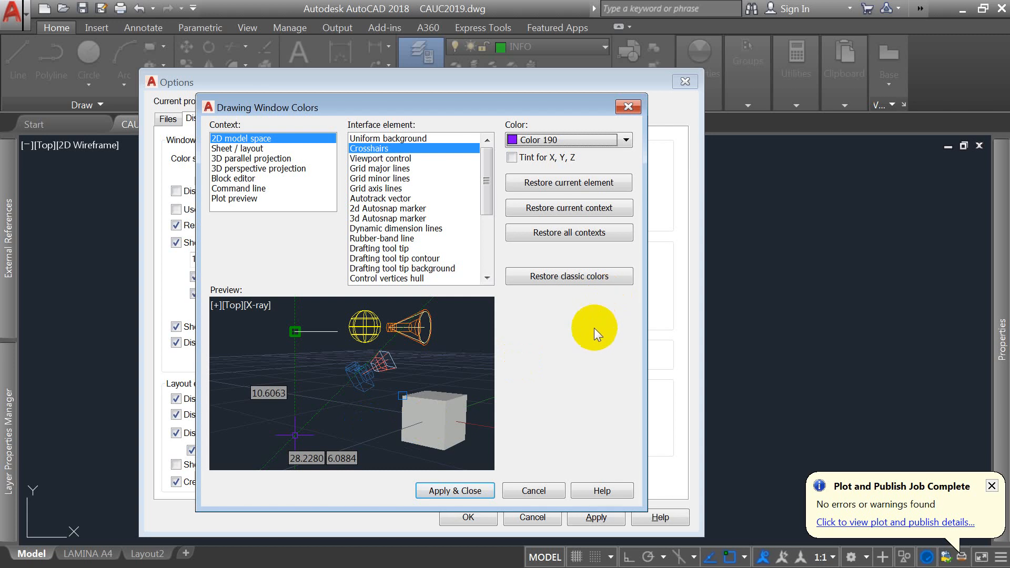
left_click(470, 489)
left_click(578, 516)
left_click(466, 515)
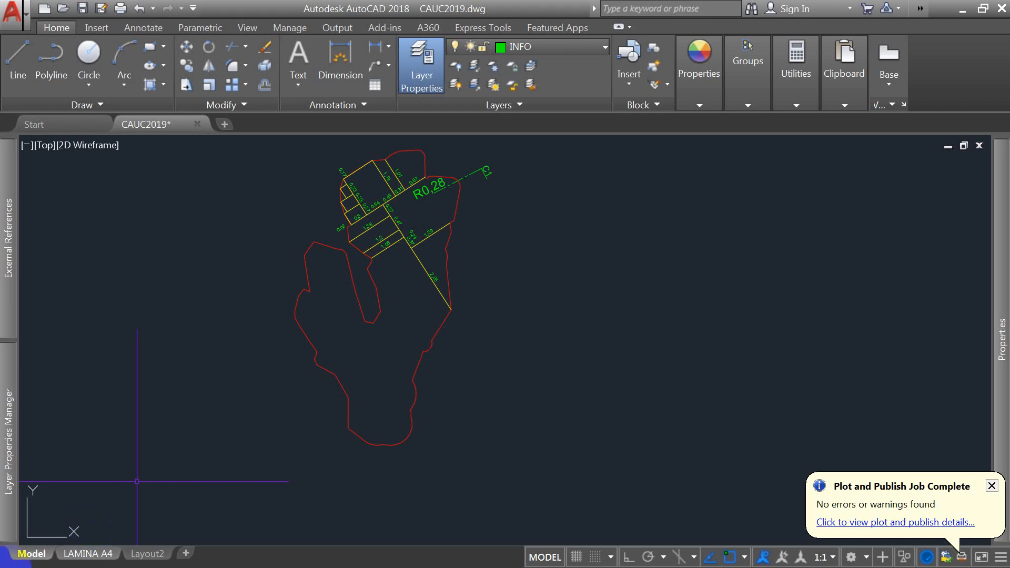
Step: Look at the Layer Properties Manager and the External References palette, and minimize AutoCAD to reach the desktop
left_click(14, 362)
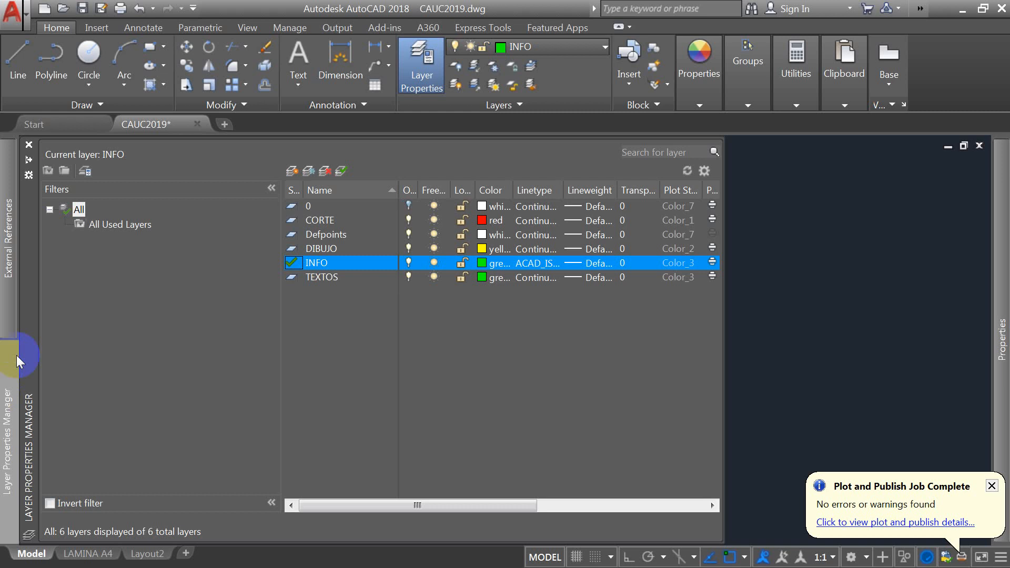
left_click(8, 239)
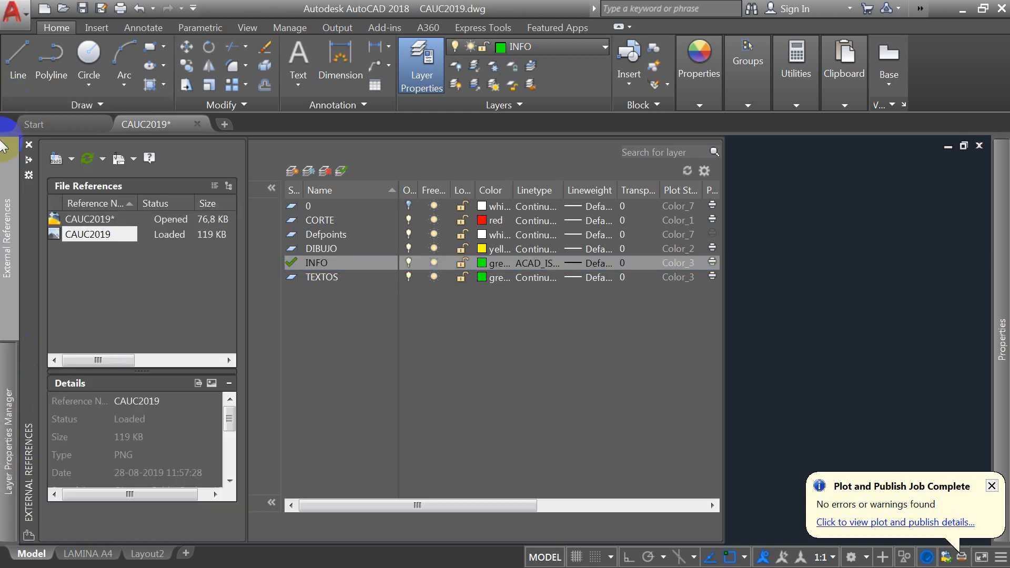
left_click(962, 9)
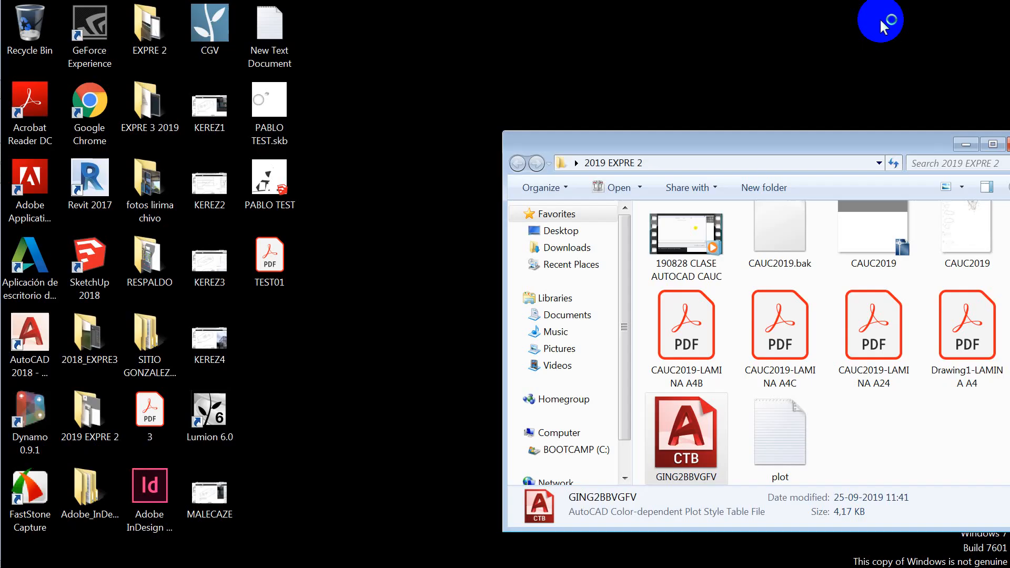